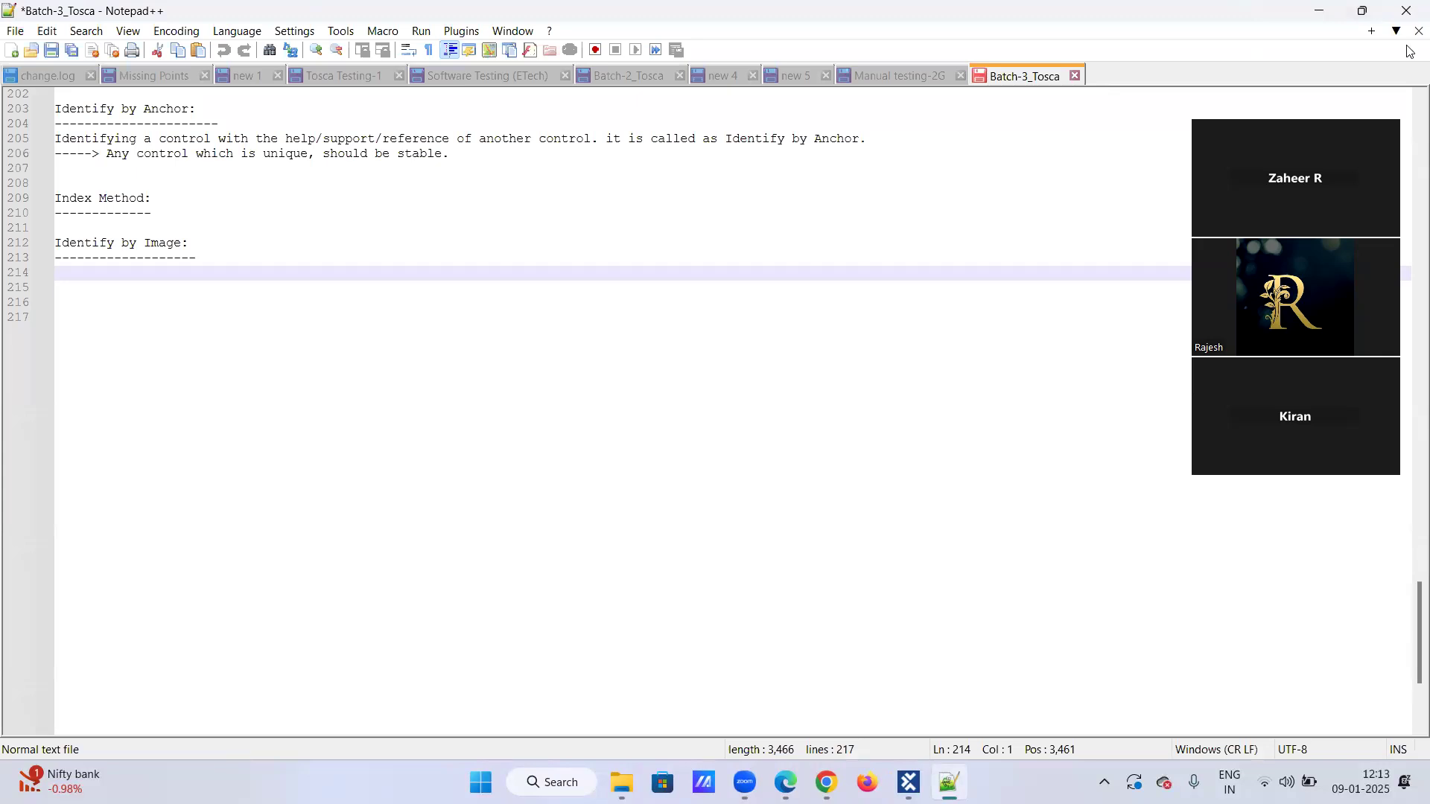
Bring up the Batch-2_Tosca notes, and switch to Tosca Commander to open the Tosca Batch-2 project.
{"action": "left_click", "coordinate": [628, 76]}
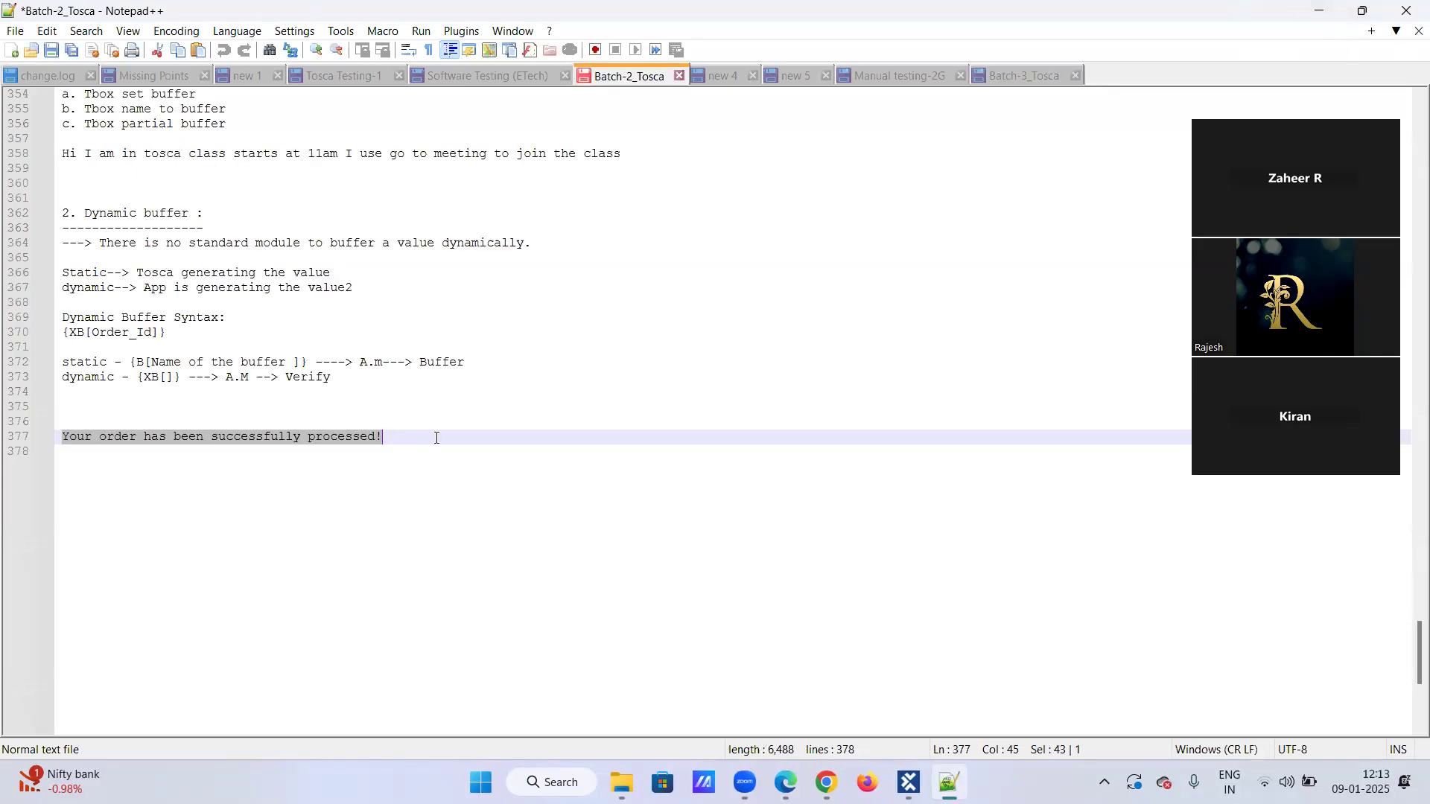
{"action": "left_click", "coordinate": [436, 438]}
{"action": "left_click", "coordinate": [1319, 10]}
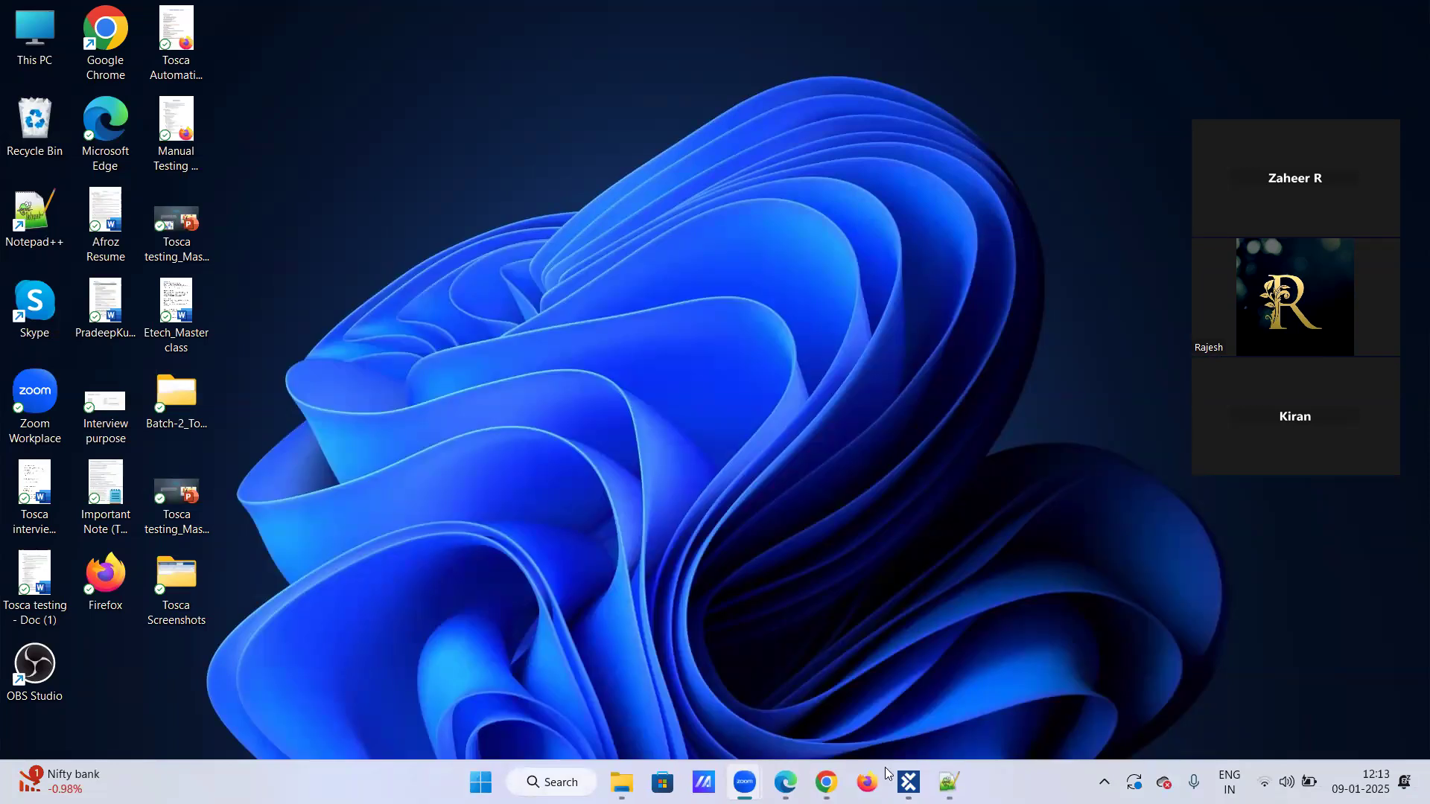
{"action": "left_click", "coordinate": [910, 781]}
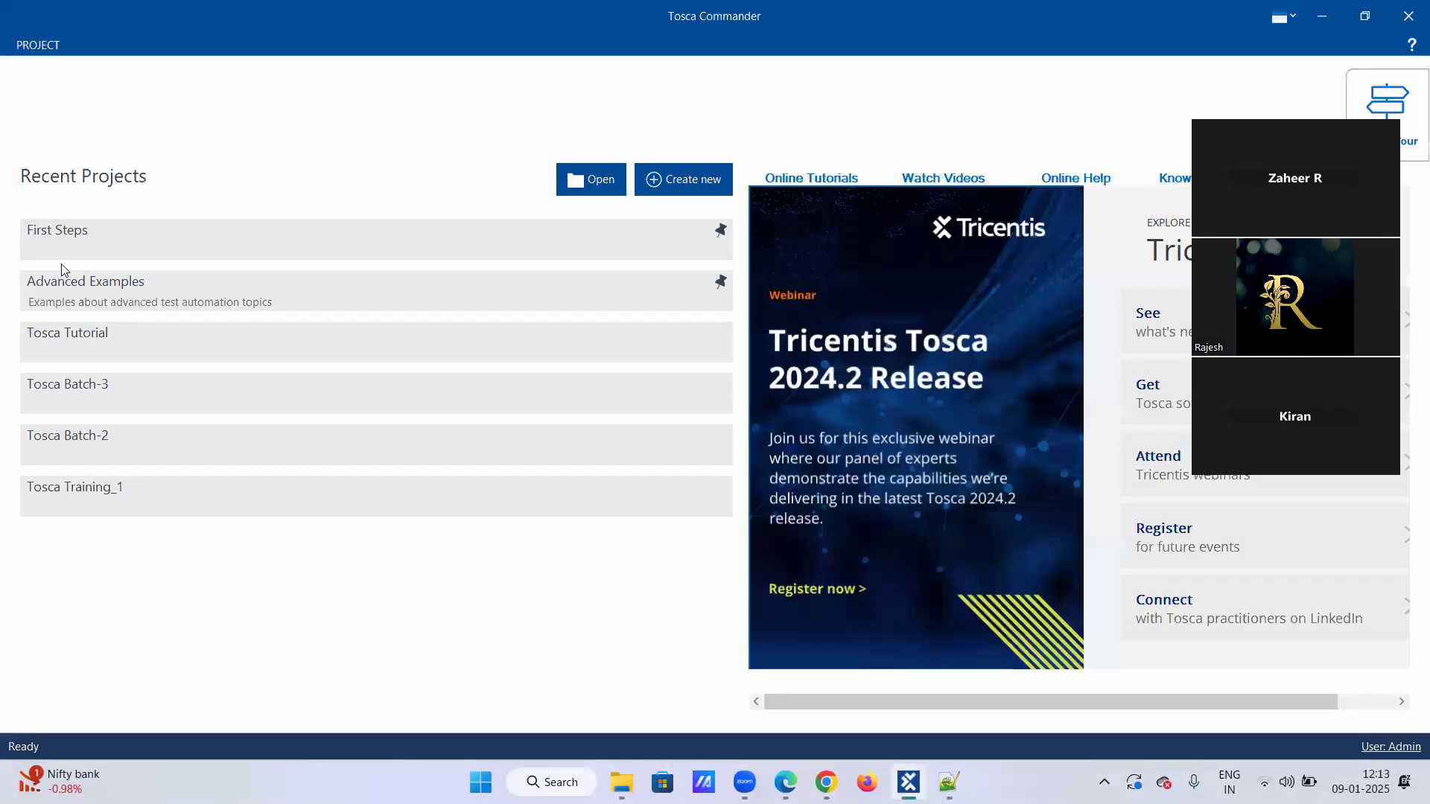
{"action": "left_click", "coordinate": [77, 442]}
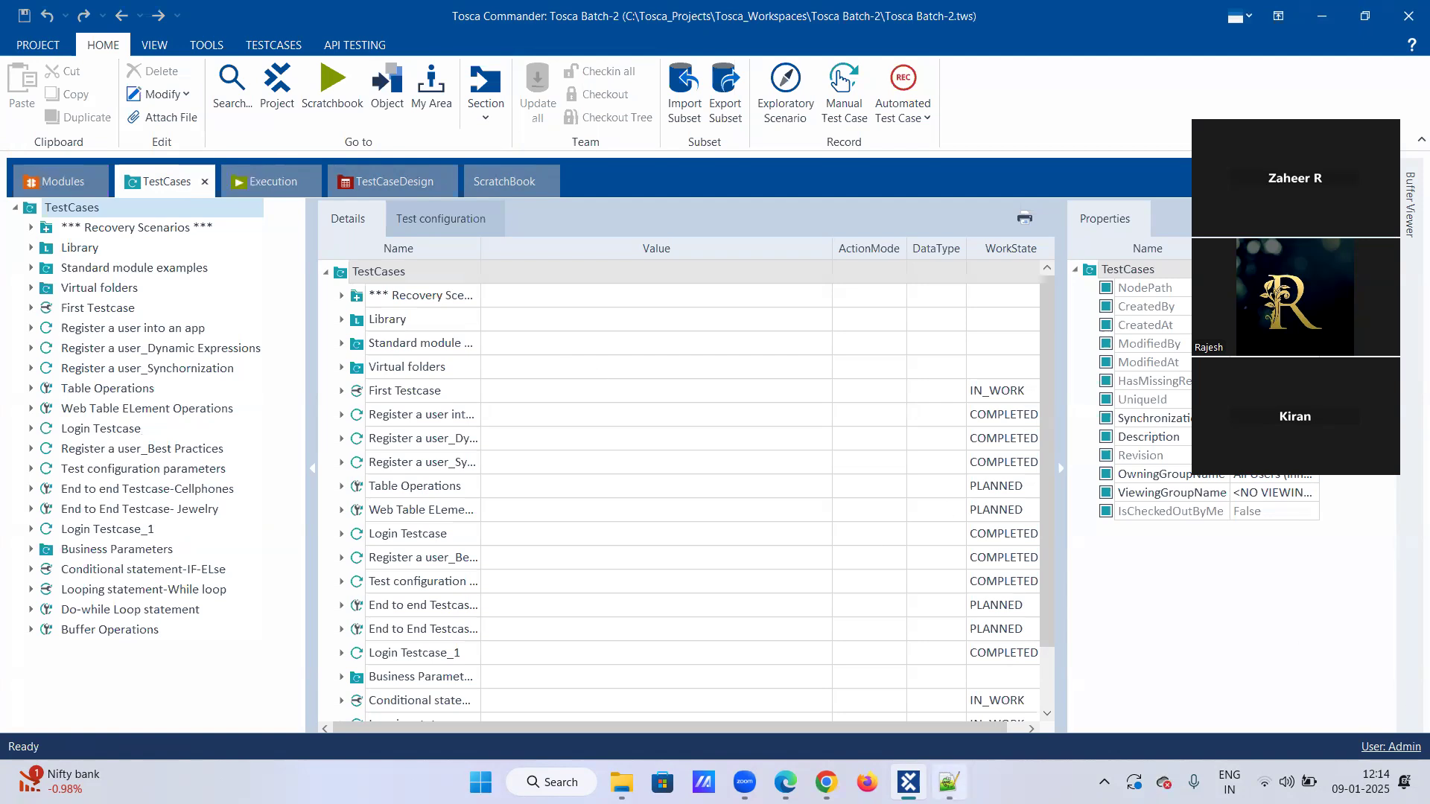
Switch to Notepad++ and add the heading "Excel operations:" with a dashed underline at the end of the Batch-2_Tosca notes.
{"action": "left_click", "coordinate": [948, 782]}
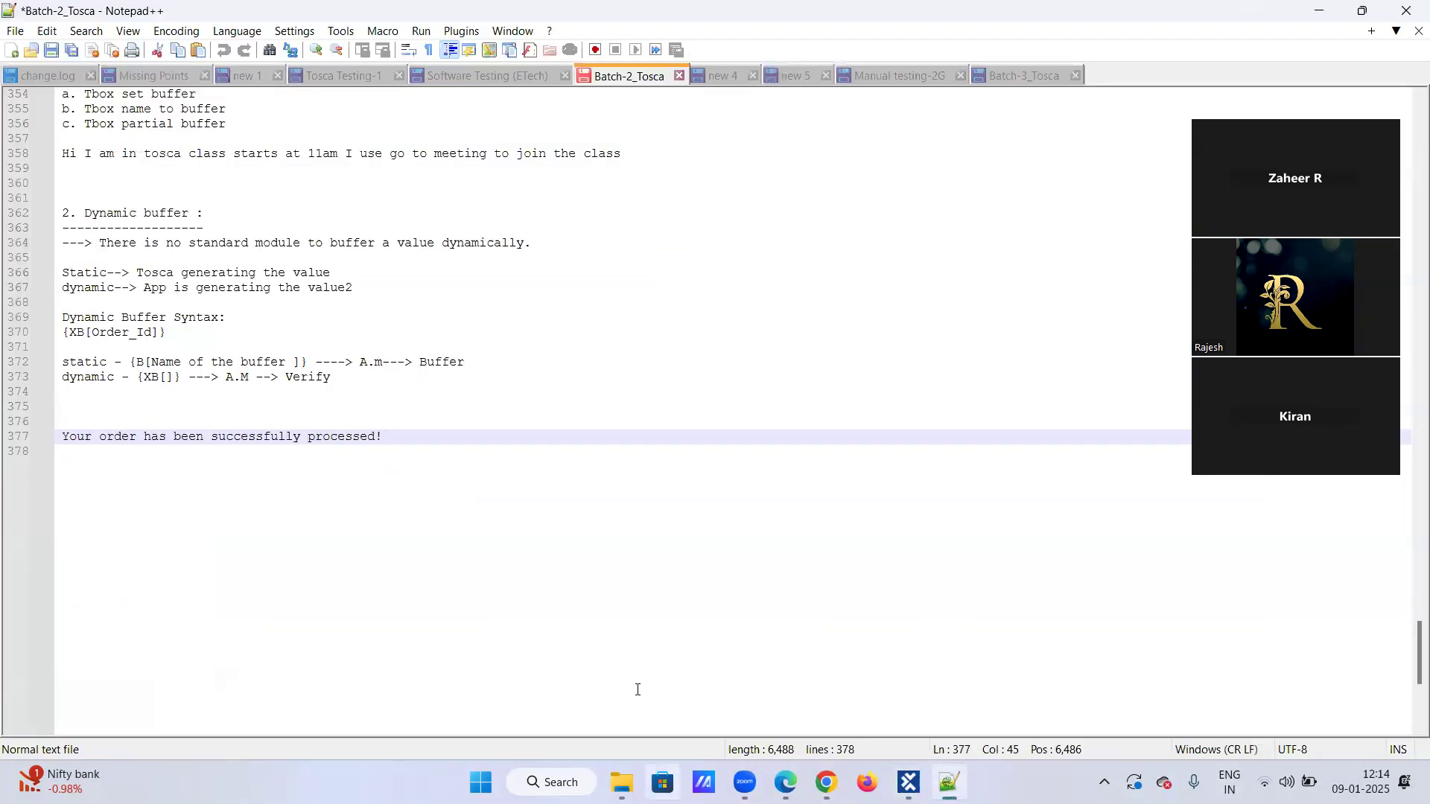
{"action": "key", "text": "Return"}
{"action": "key", "text": "Return"}
{"action": "key", "text": "Return"}
{"action": "type", "text": "Excel operations:"}
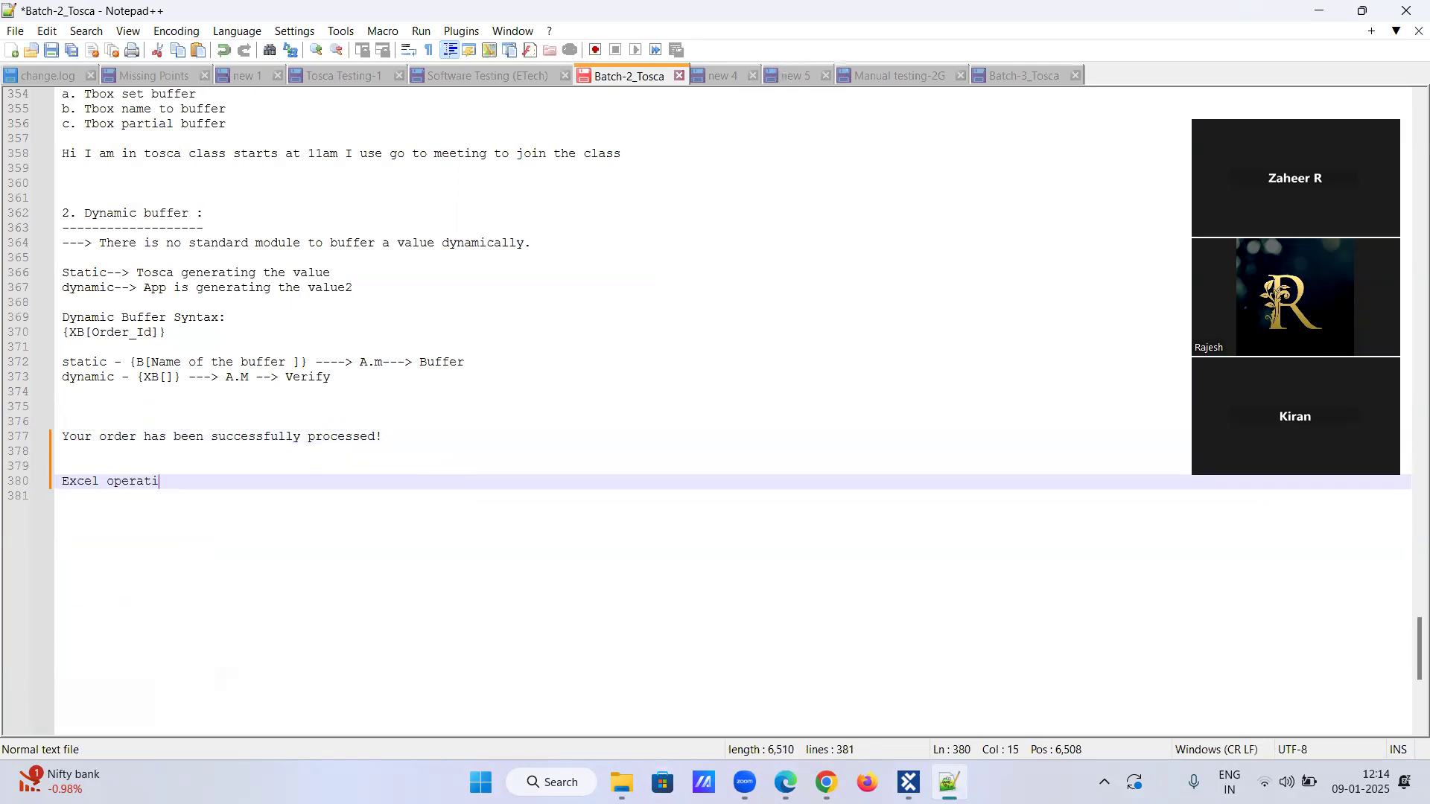
{"action": "key", "text": "Return"}
{"action": "type", "text": "------------------"}
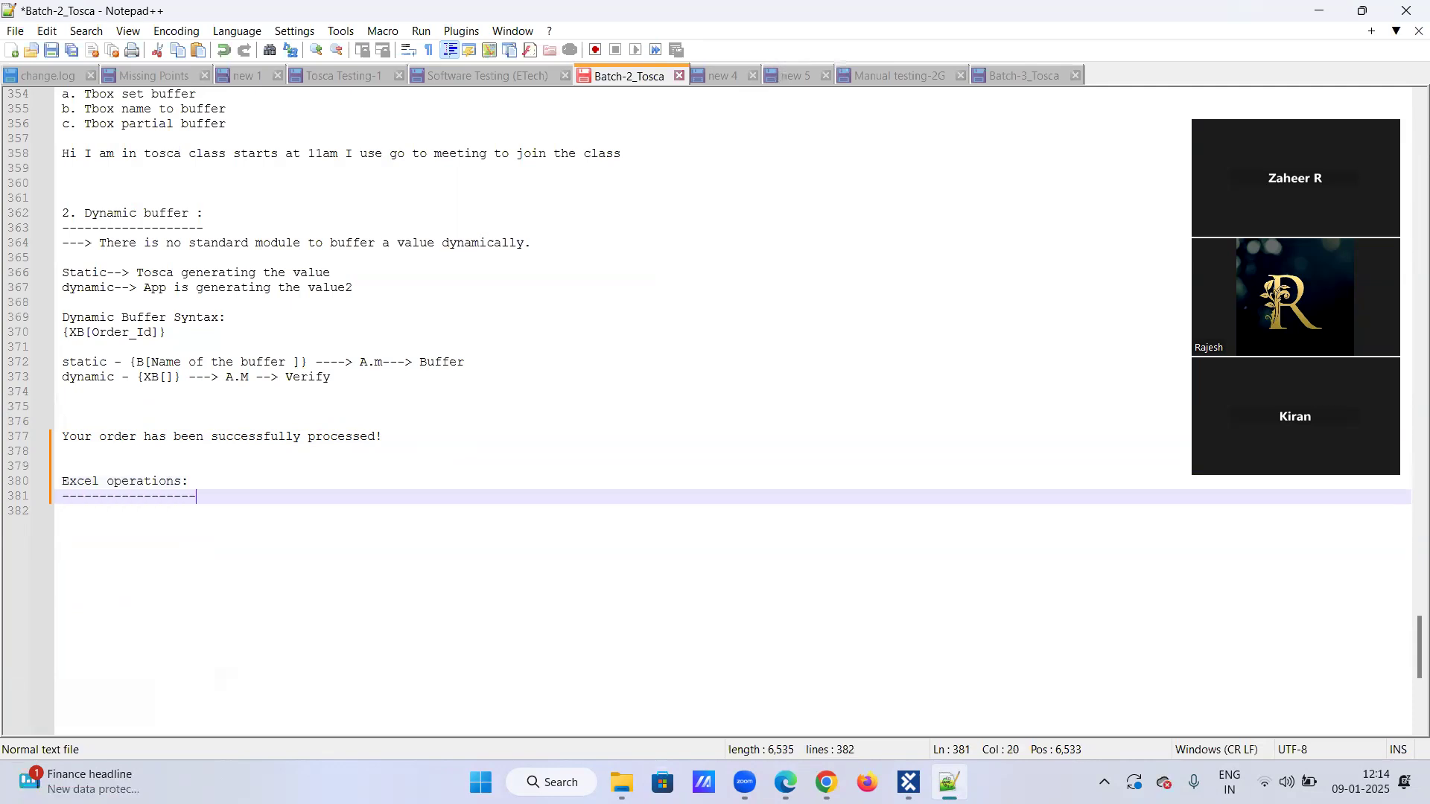
{"action": "key", "text": "Return"}
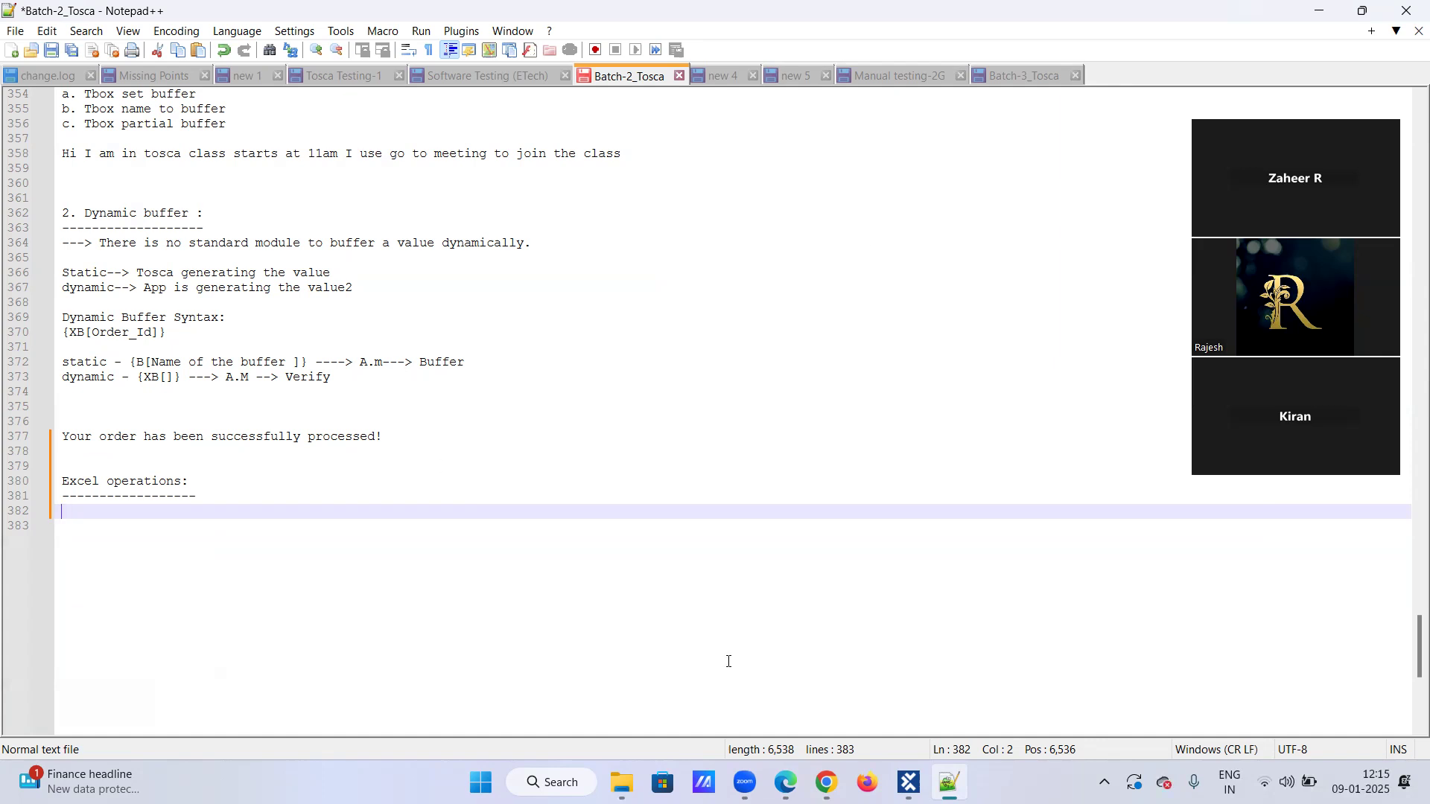
Switch to Tosca Commander and create a test case named "Excel Operations" under the TestCases root folder.
{"action": "left_click", "coordinate": [908, 782]}
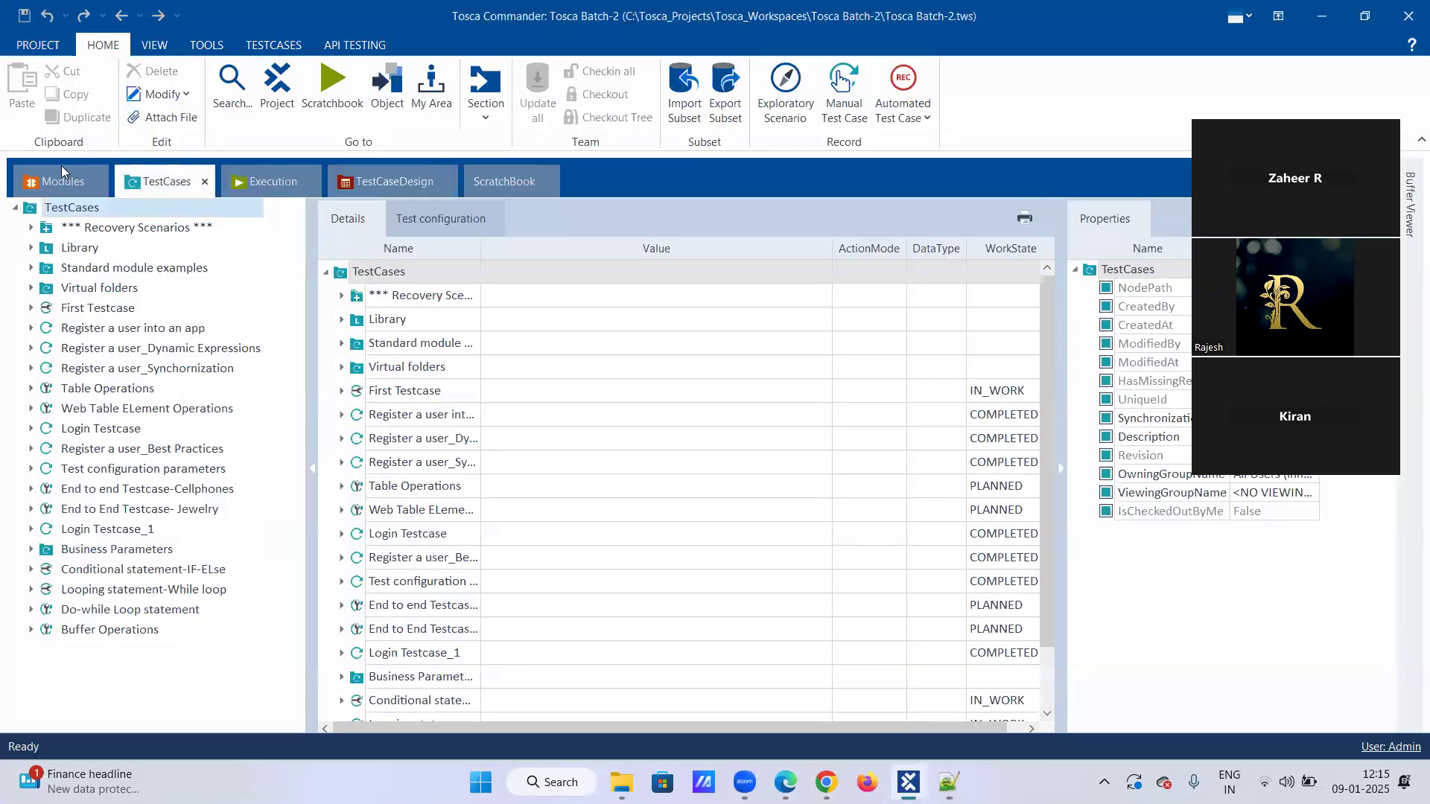
{"action": "left_click", "coordinate": [105, 208]}
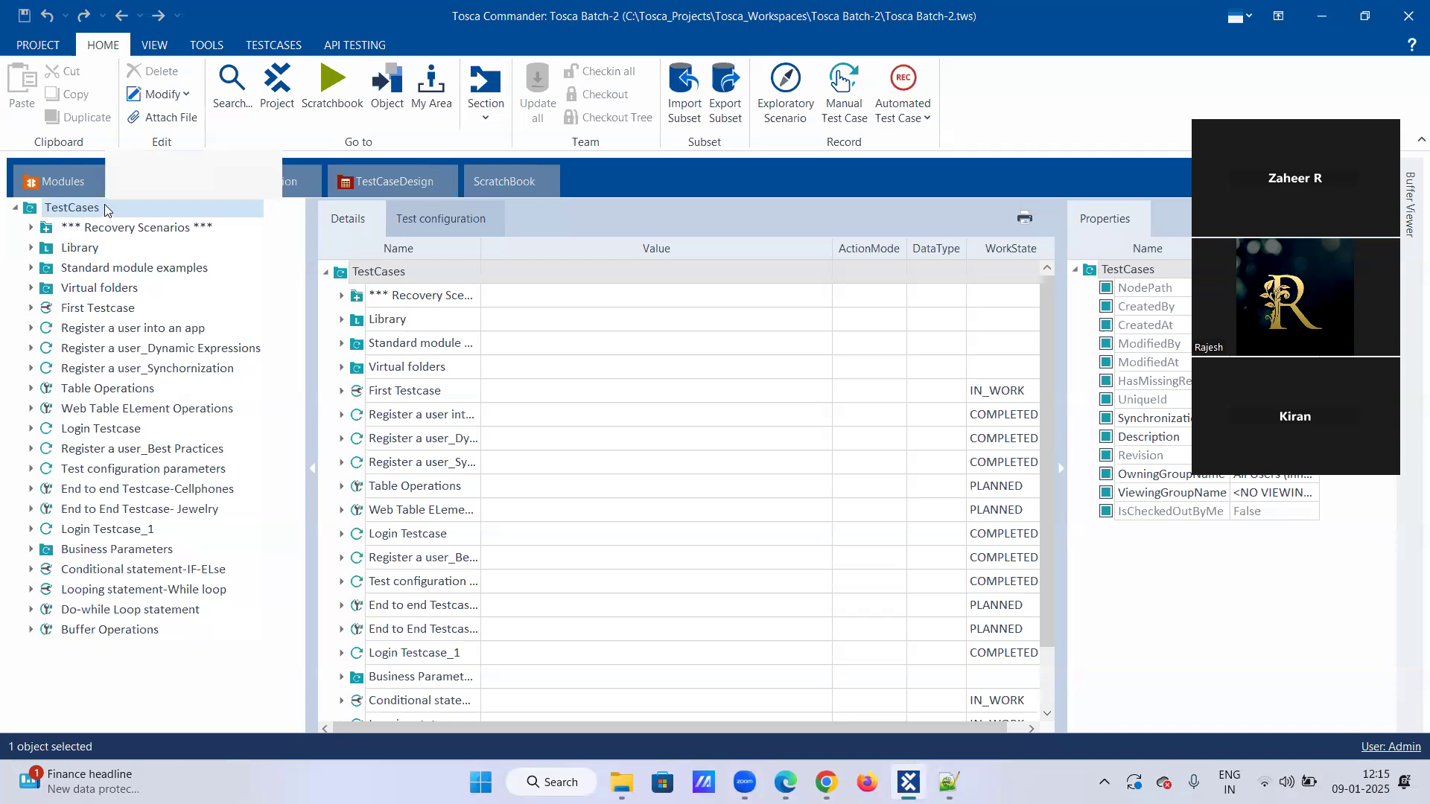
{"action": "right_click", "coordinate": [105, 209]}
{"action": "left_click", "coordinate": [194, 186]}
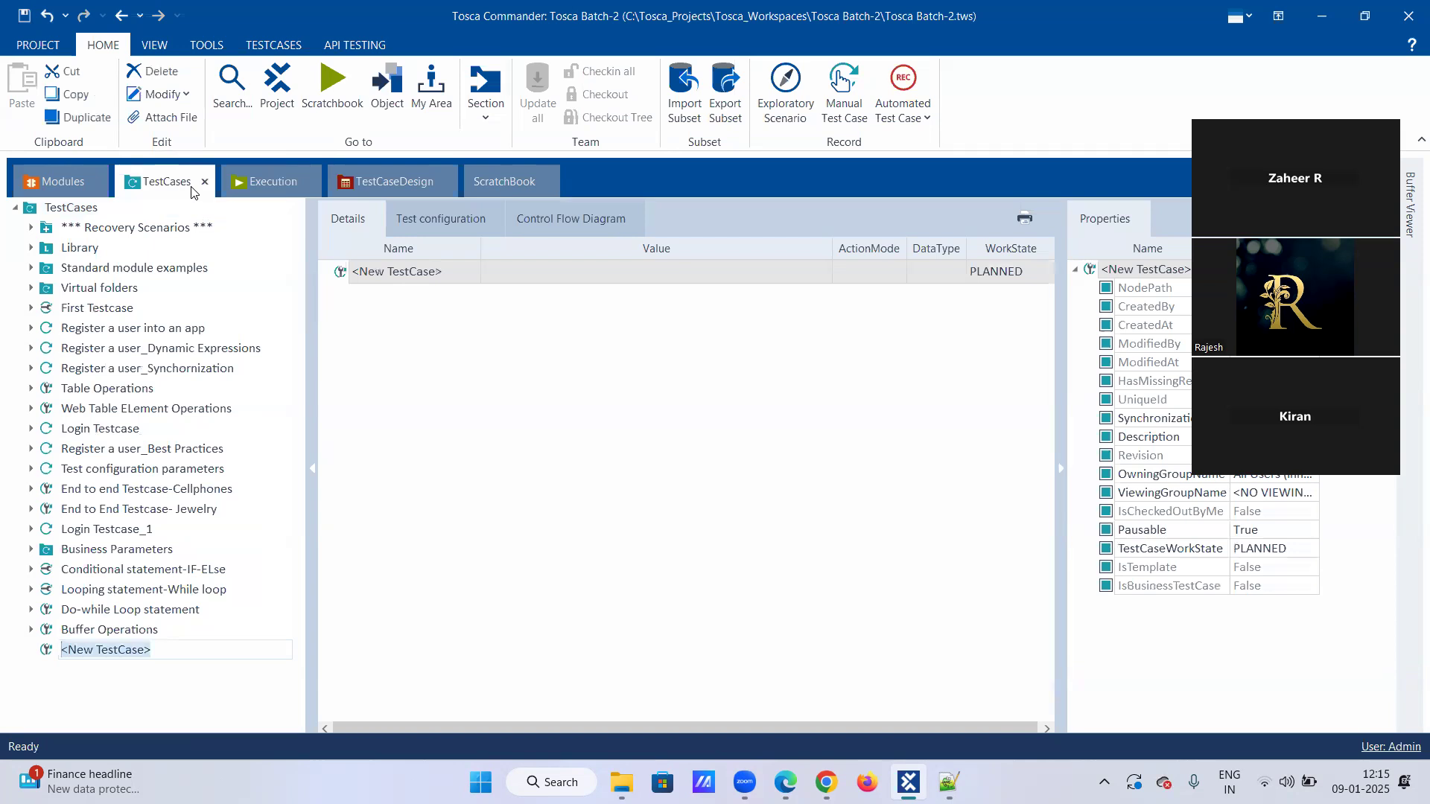
{"action": "type", "text": "Exce"}
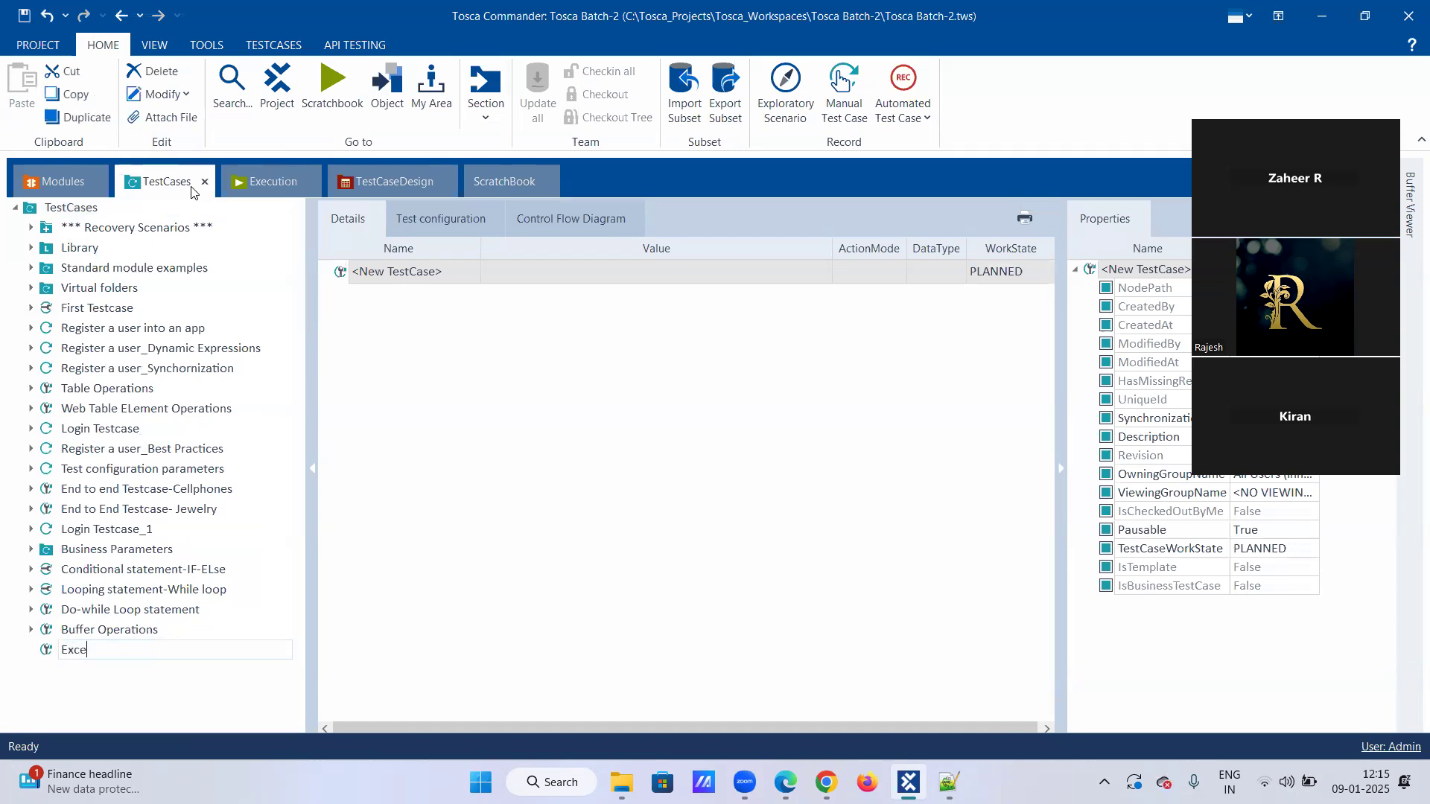
{"action": "type", "text": "l Operations"}
{"action": "key", "text": "Return"}
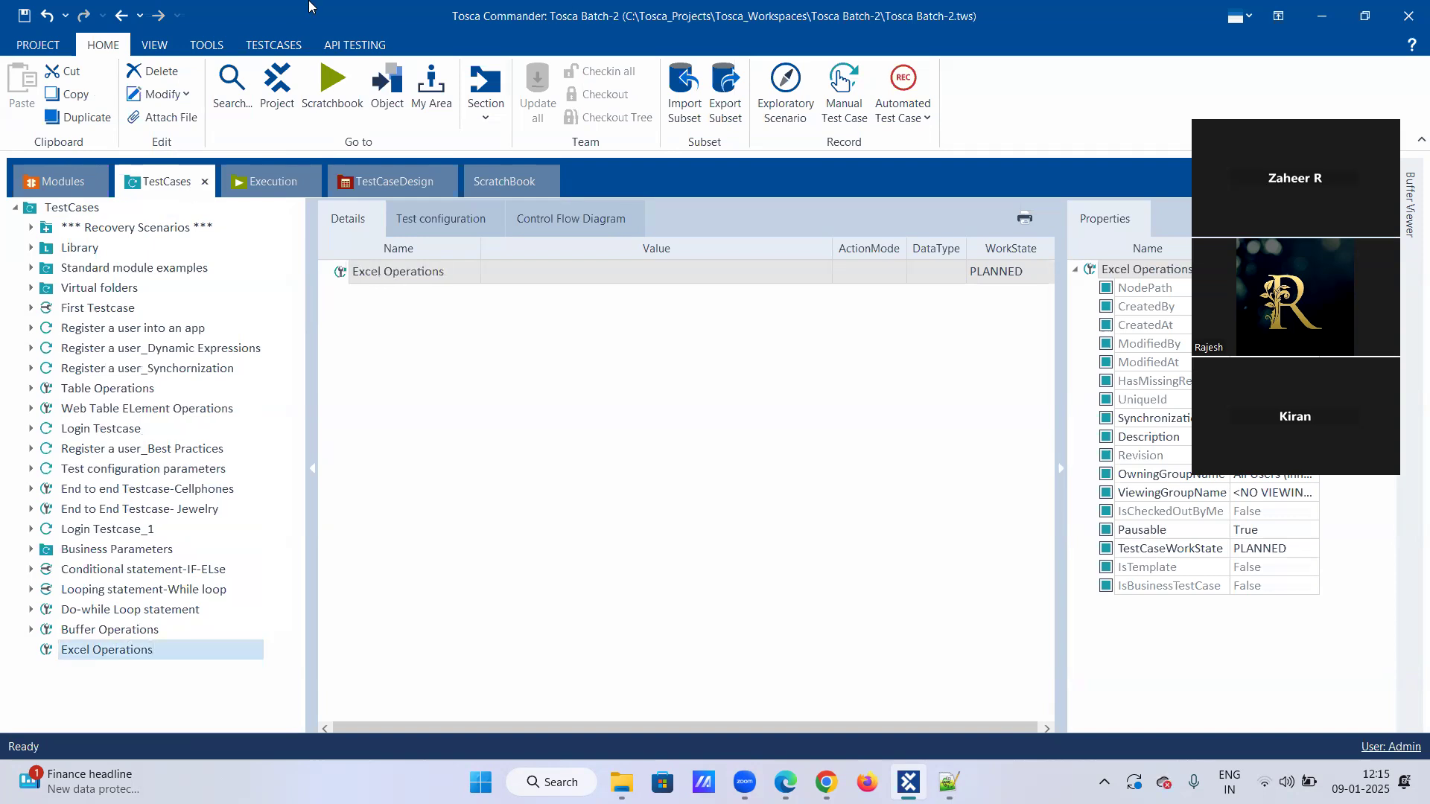
Set the work state of the Excel Operations test case to IN_WORK.
{"action": "left_click", "coordinate": [1050, 274]}
{"action": "left_click", "coordinate": [1047, 272]}
{"action": "left_click", "coordinate": [1019, 321]}
{"action": "left_click", "coordinate": [880, 423]}
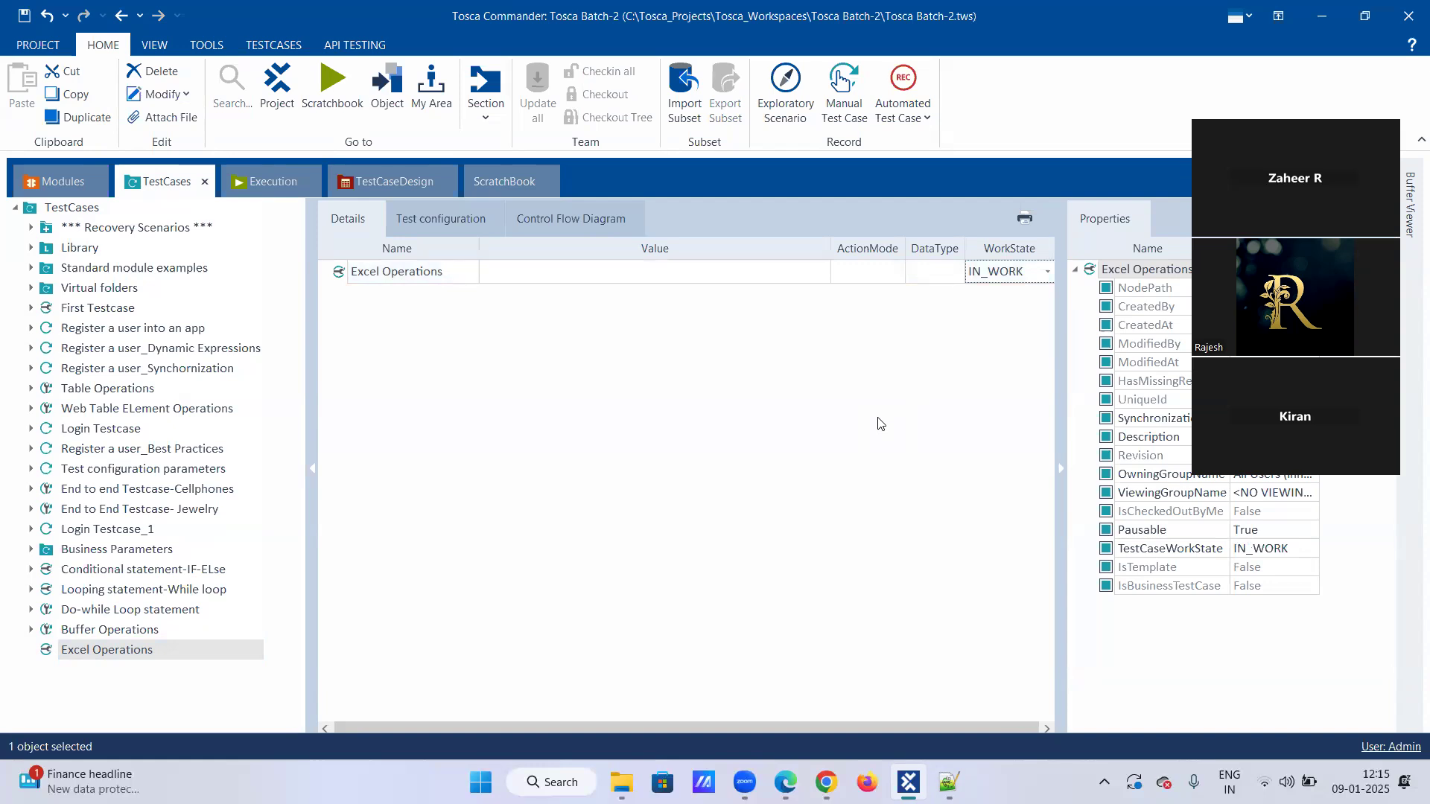
In the project's modules, expand Standard modules, TBox Automation Tools and TBox XEngines down to the Excel folder's modules.
{"action": "left_click", "coordinate": [71, 166]}
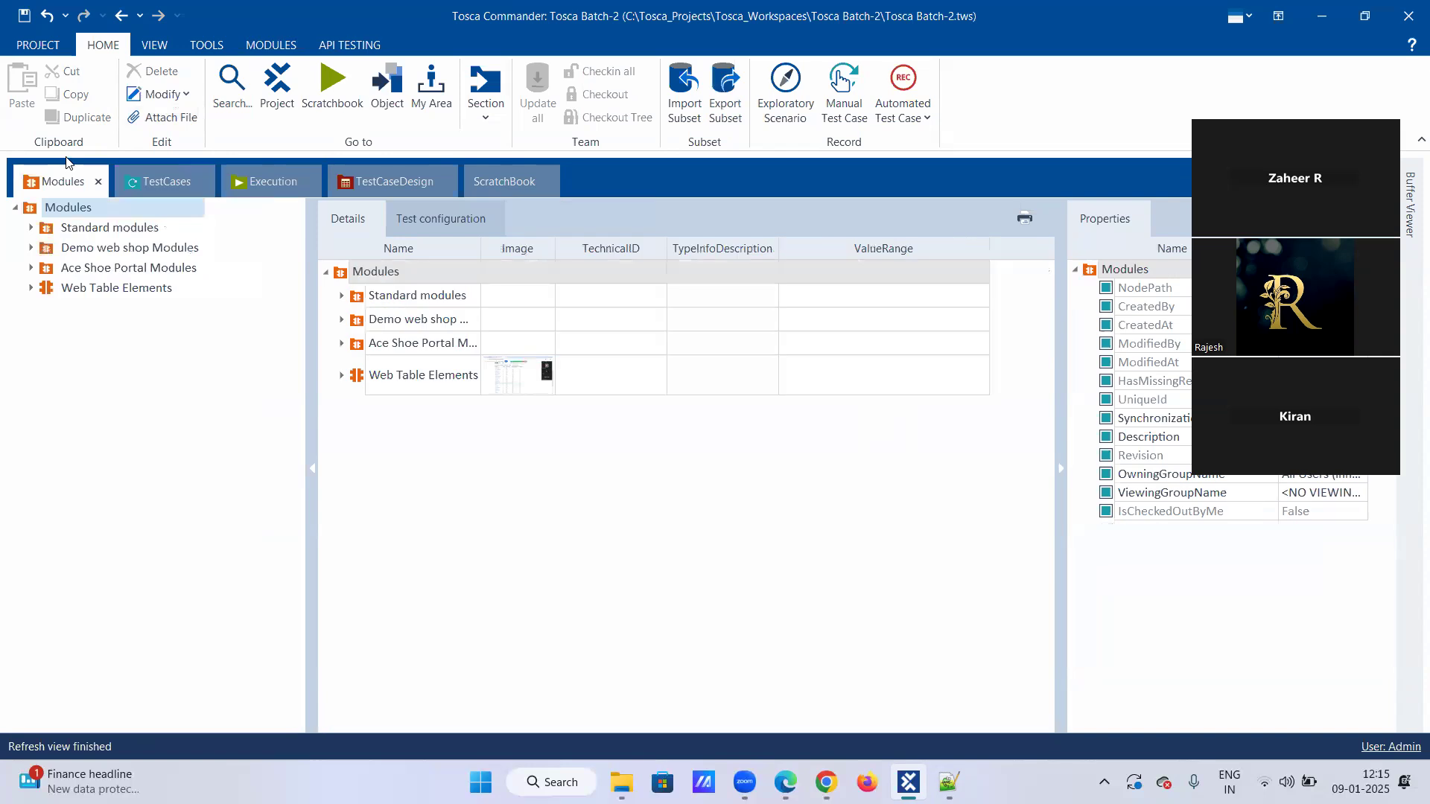
{"action": "left_click", "coordinate": [30, 228]}
{"action": "left_click", "coordinate": [47, 250]}
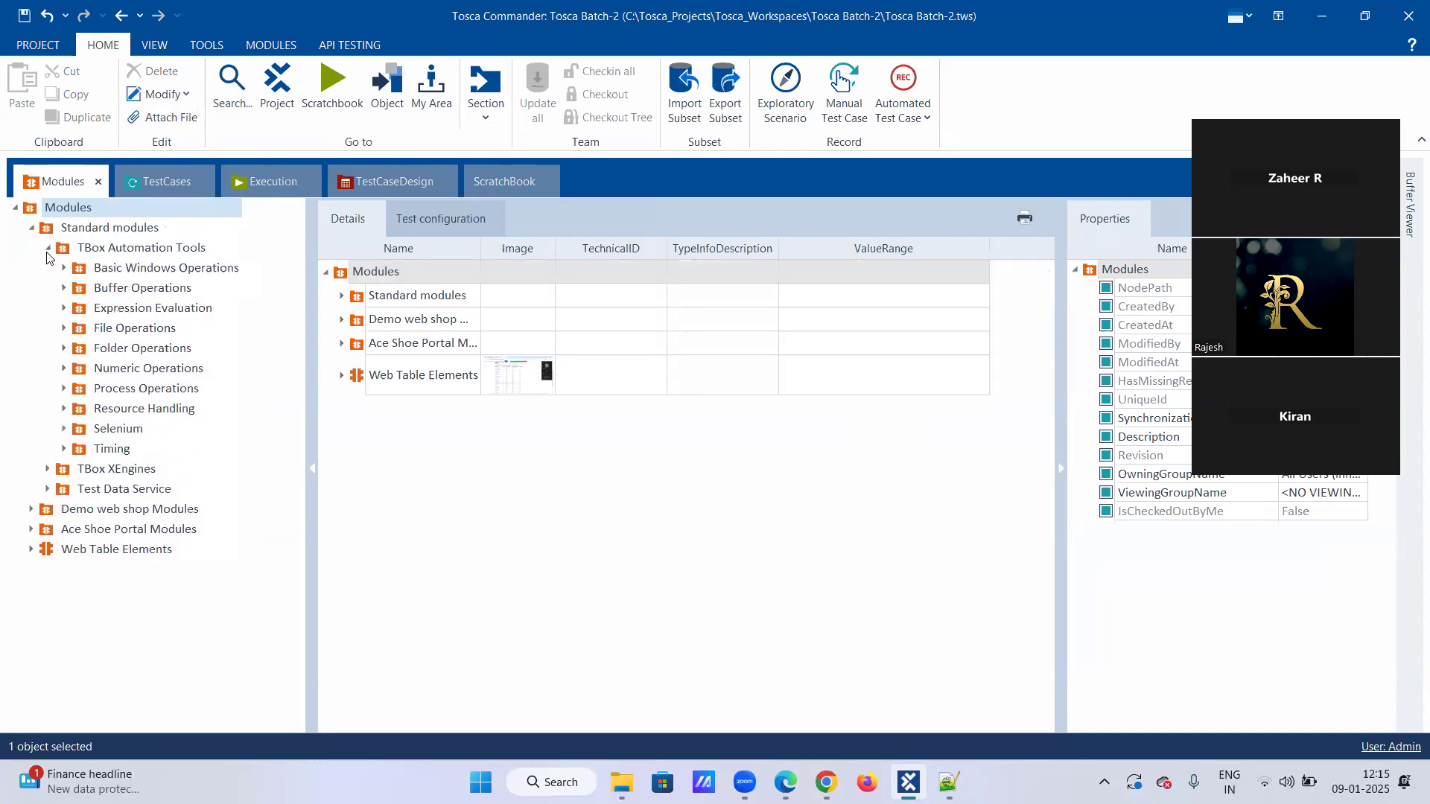
{"action": "left_click", "coordinate": [48, 469]}
{"action": "scroll", "coordinate": [67, 522], "scroll_direction": "down", "scroll_amount": 1}
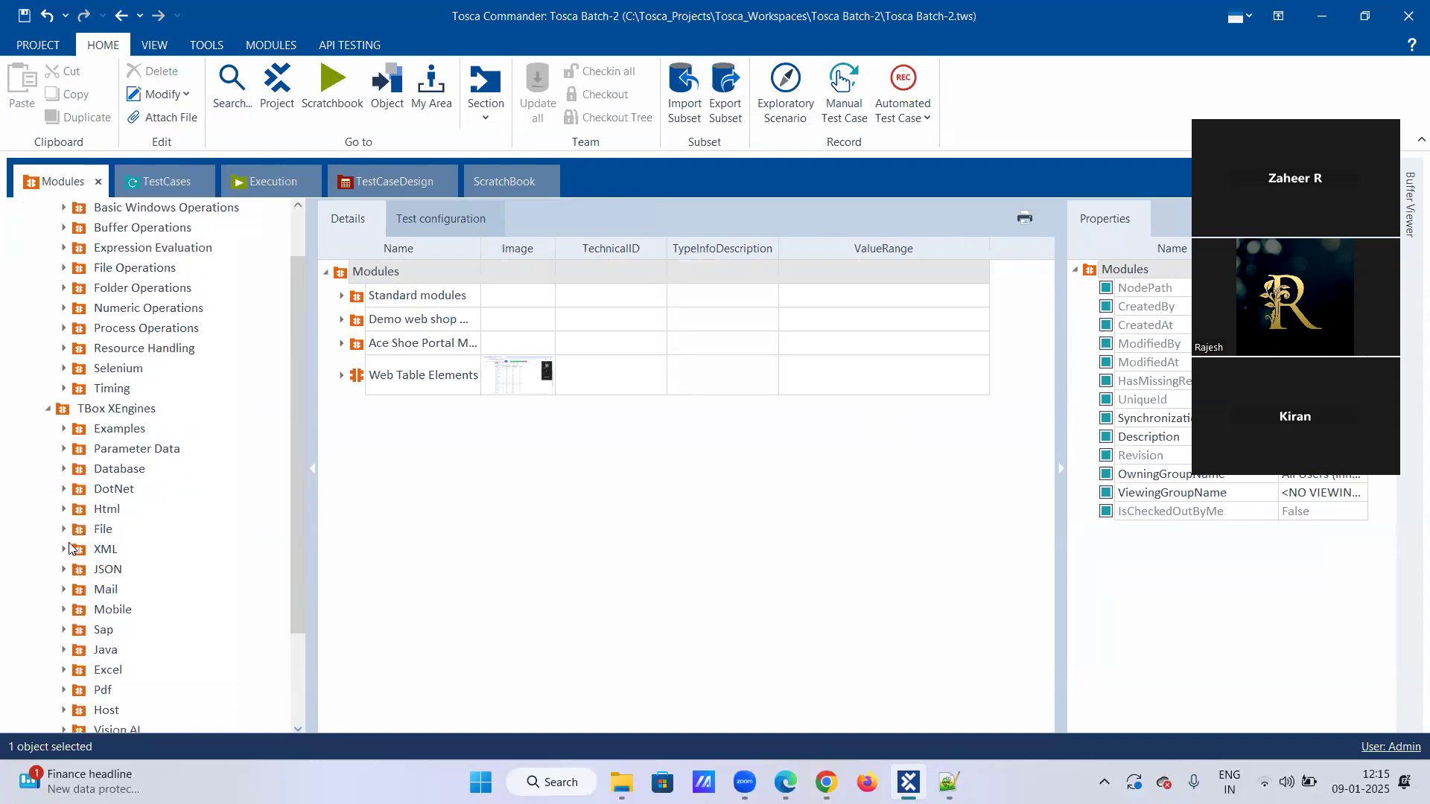
{"action": "scroll", "coordinate": [68, 549], "scroll_direction": "down", "scroll_amount": 1}
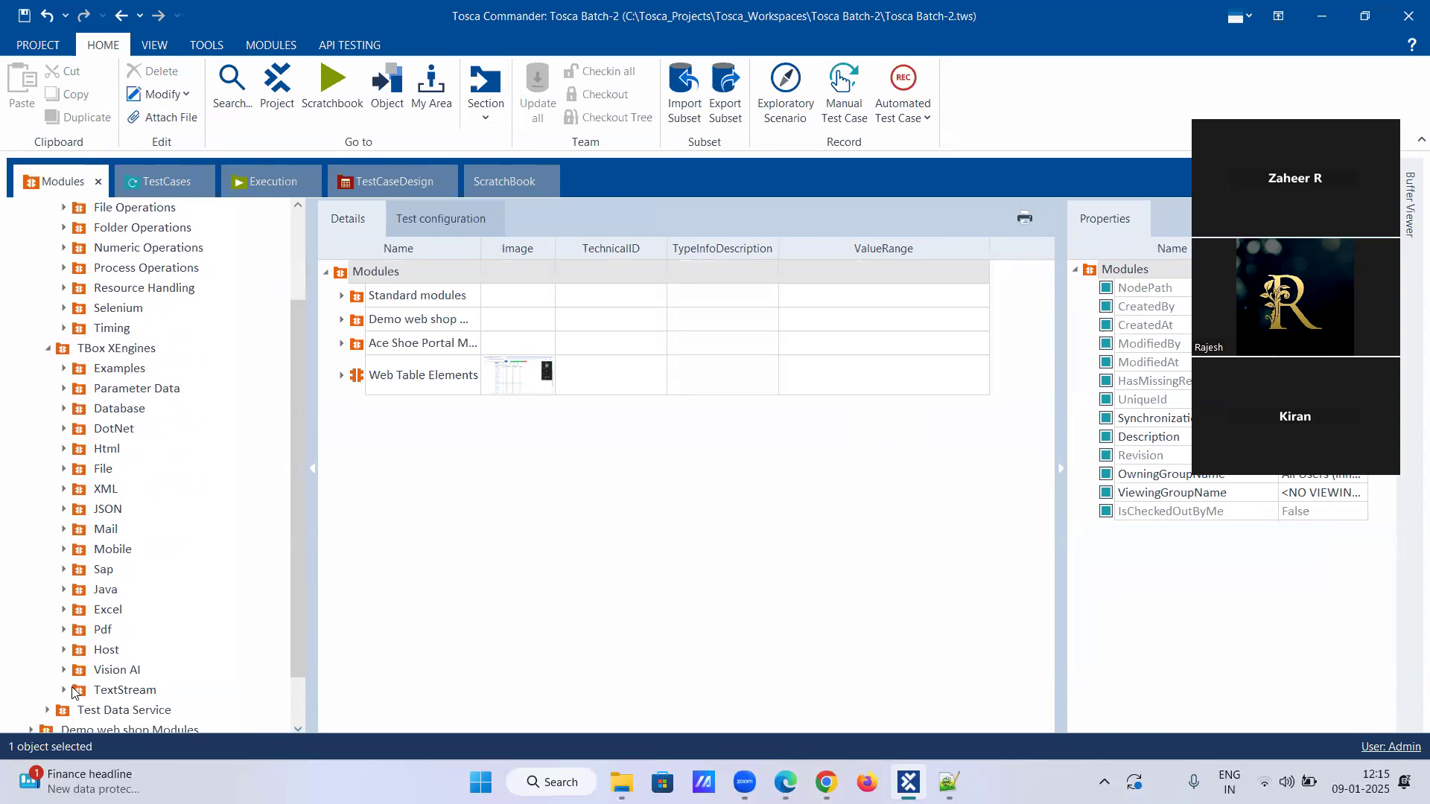
{"action": "left_click", "coordinate": [64, 611]}
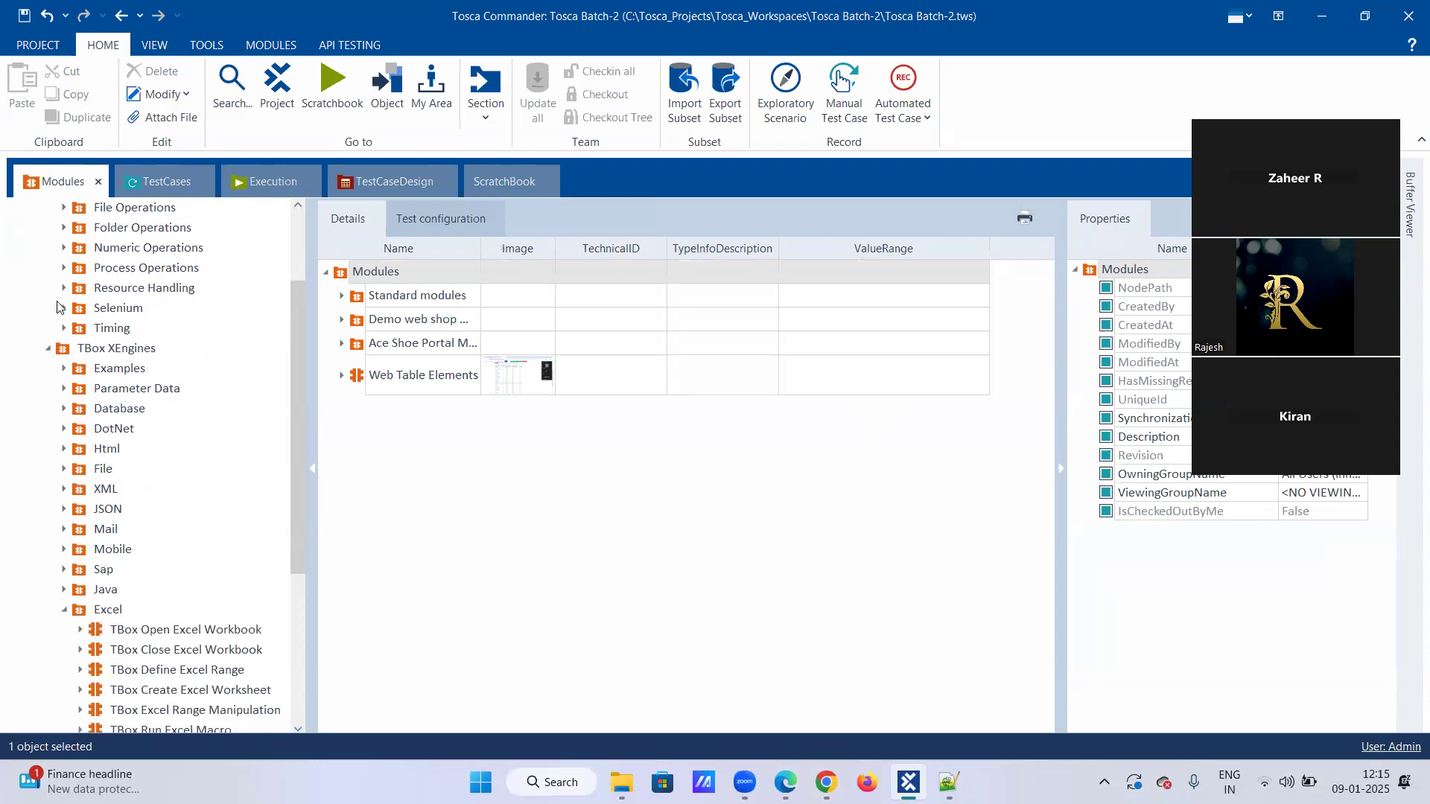
Add the TBox Open Excel Workbook module as a test step to the Excel Operations test case.
{"action": "scroll", "coordinate": [76, 312], "scroll_direction": "up", "scroll_amount": 2}
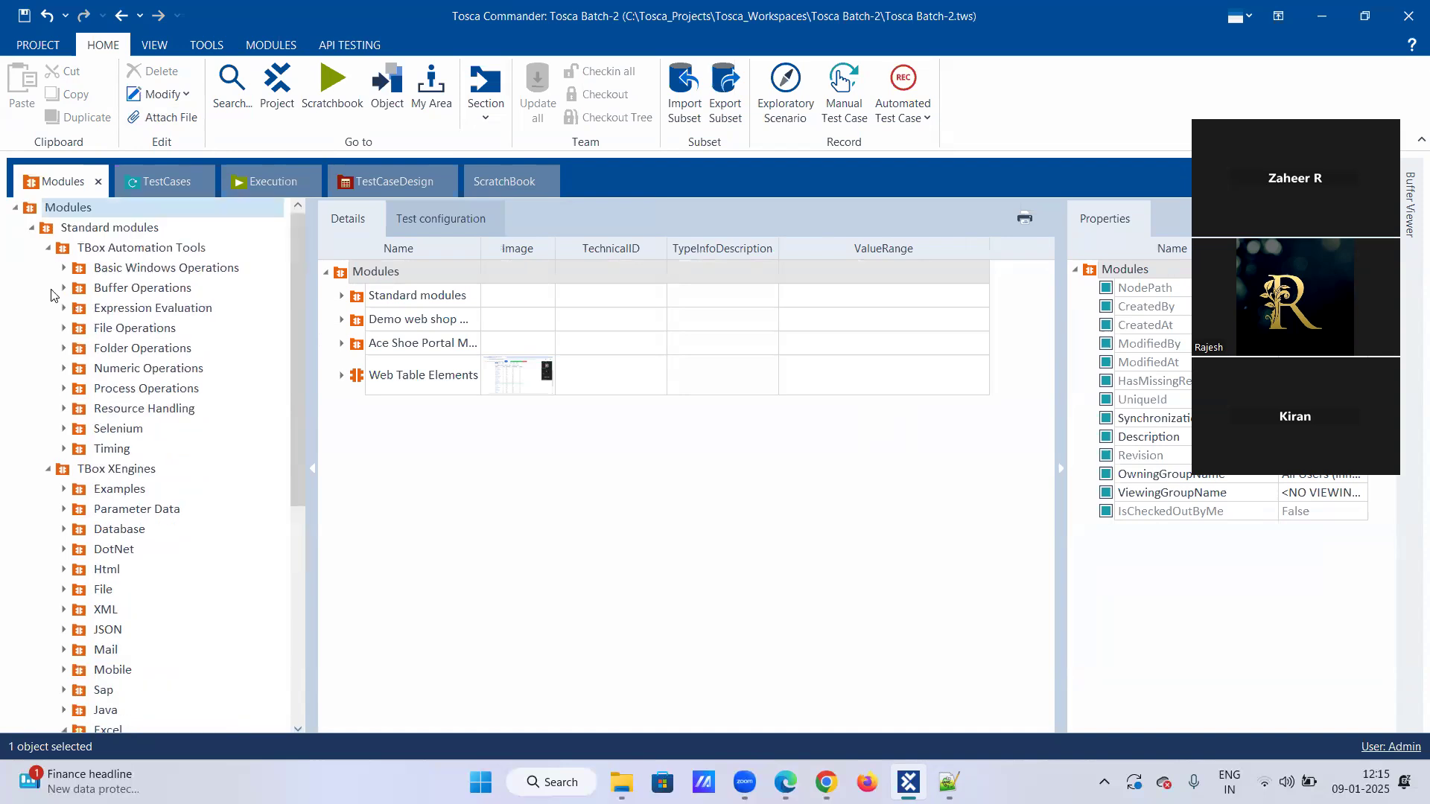
{"action": "scroll", "coordinate": [168, 528], "scroll_direction": "down", "scroll_amount": 6}
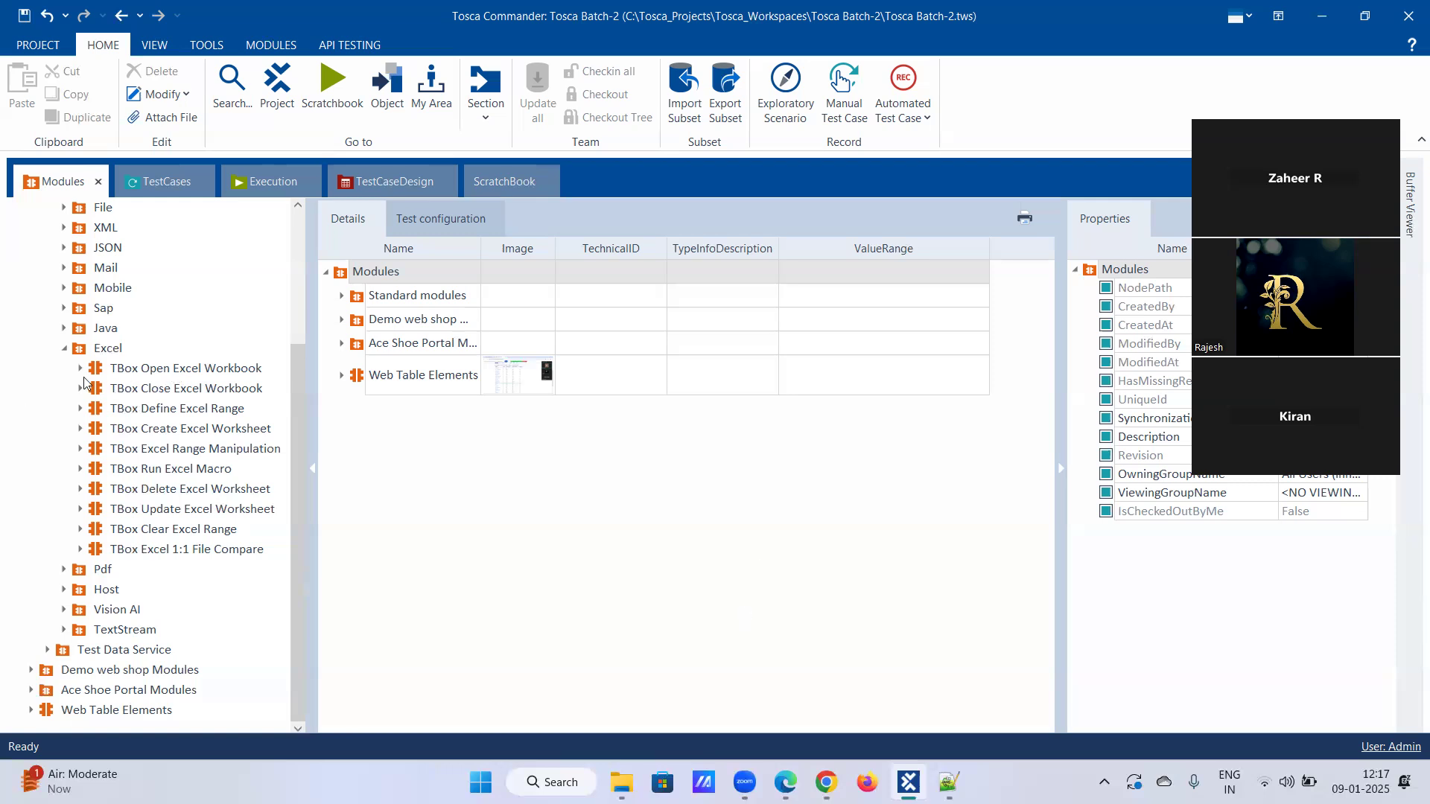
{"action": "left_click", "coordinate": [146, 370]}
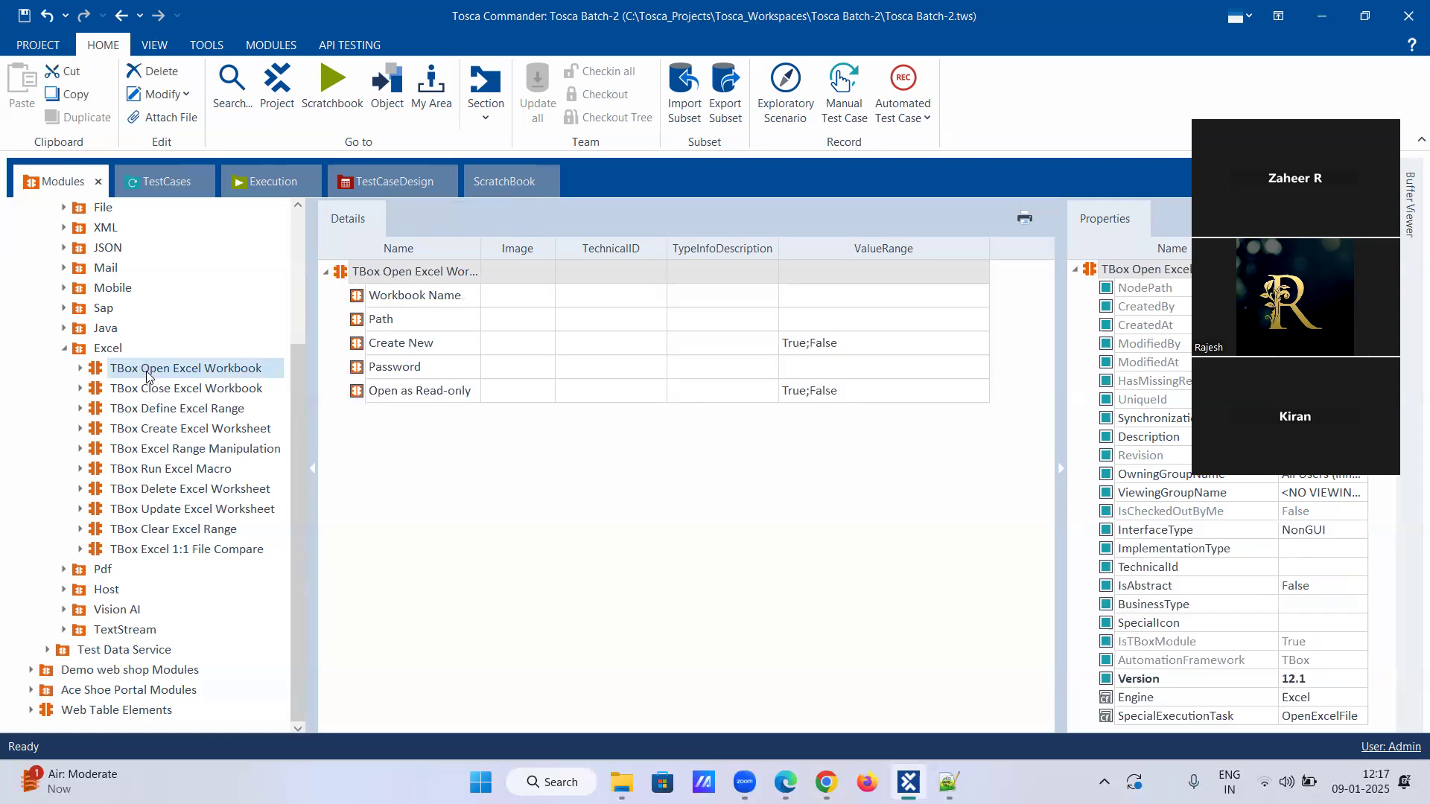
{"action": "left_click_drag", "start_coordinate": [149, 354], "coordinate": [108, 655]}
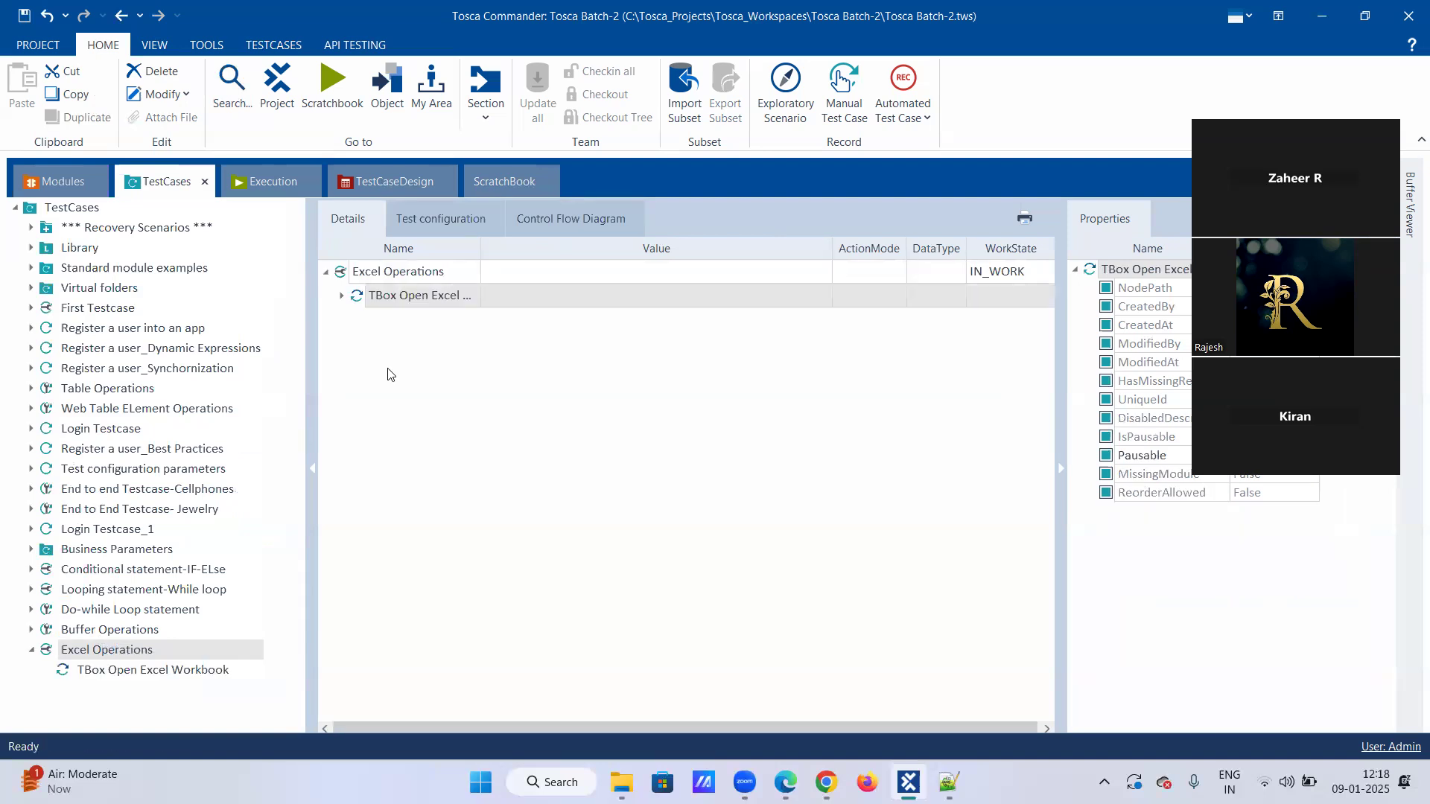
Expand the TBox Open Excel Workbook test step and set its Workbook Name to Demo_Excel.
{"action": "left_click", "coordinate": [343, 296]}
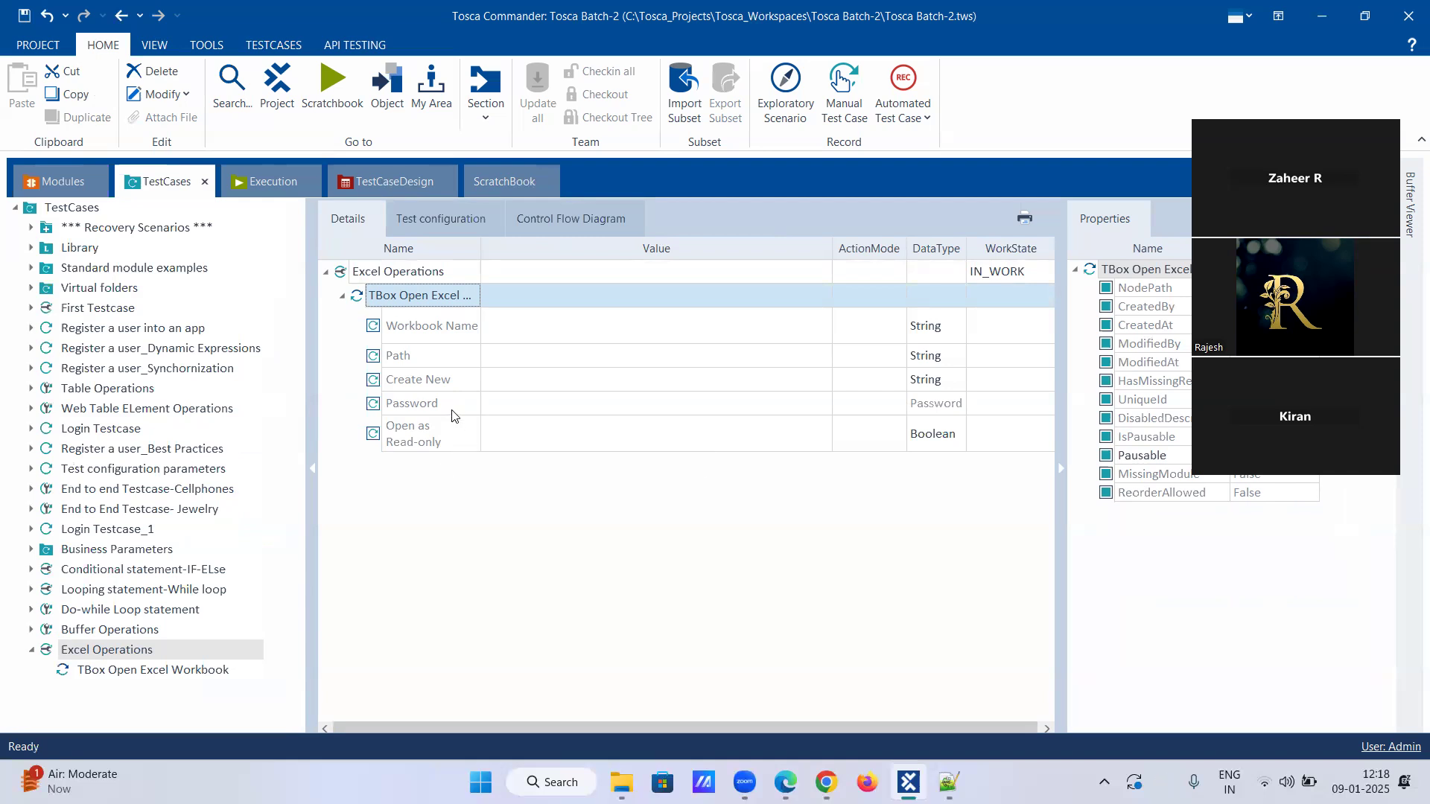
{"action": "mouse_move", "coordinate": [453, 413]}
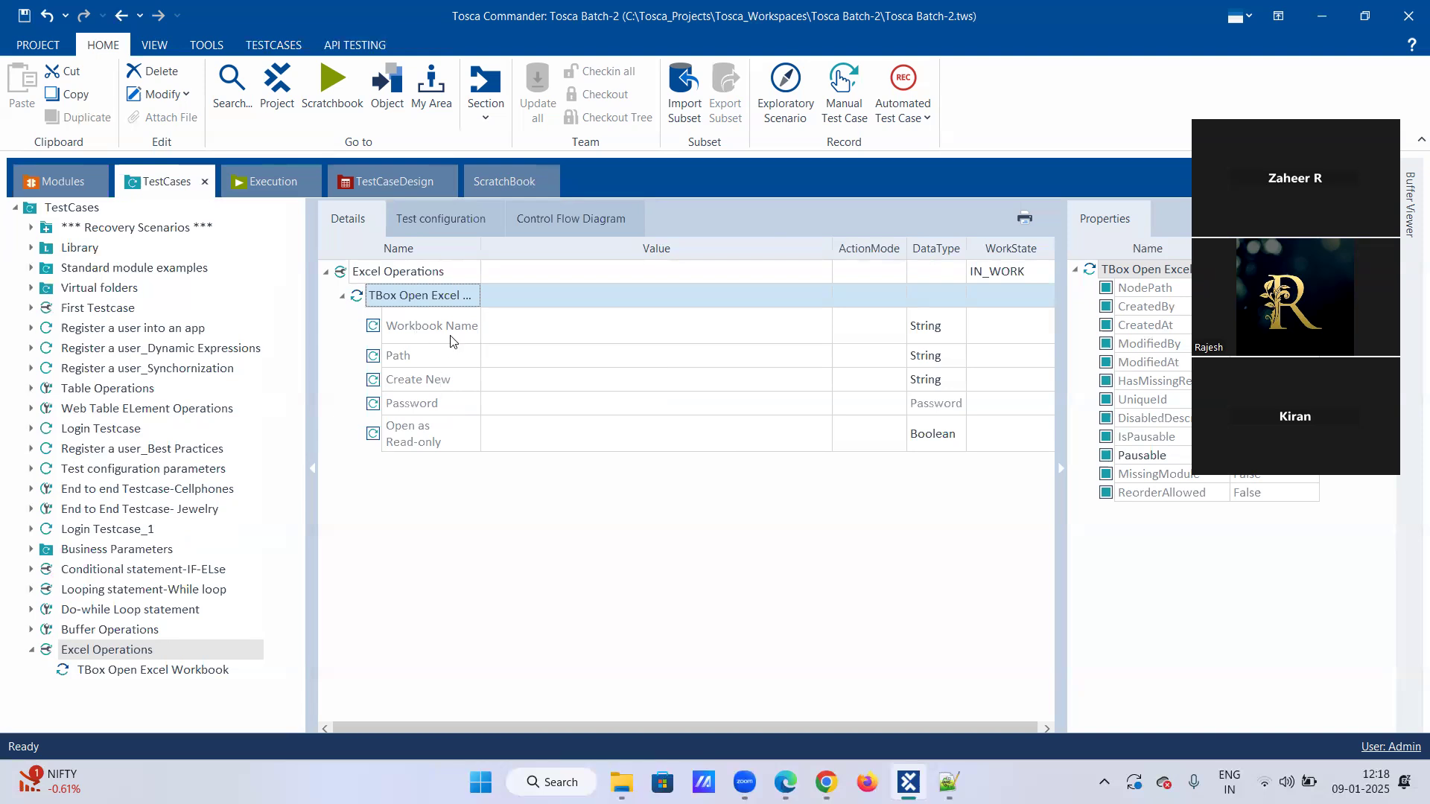
{"action": "mouse_move", "coordinate": [451, 340]}
{"action": "left_click", "coordinate": [544, 316]}
{"action": "left_click", "coordinate": [545, 316]}
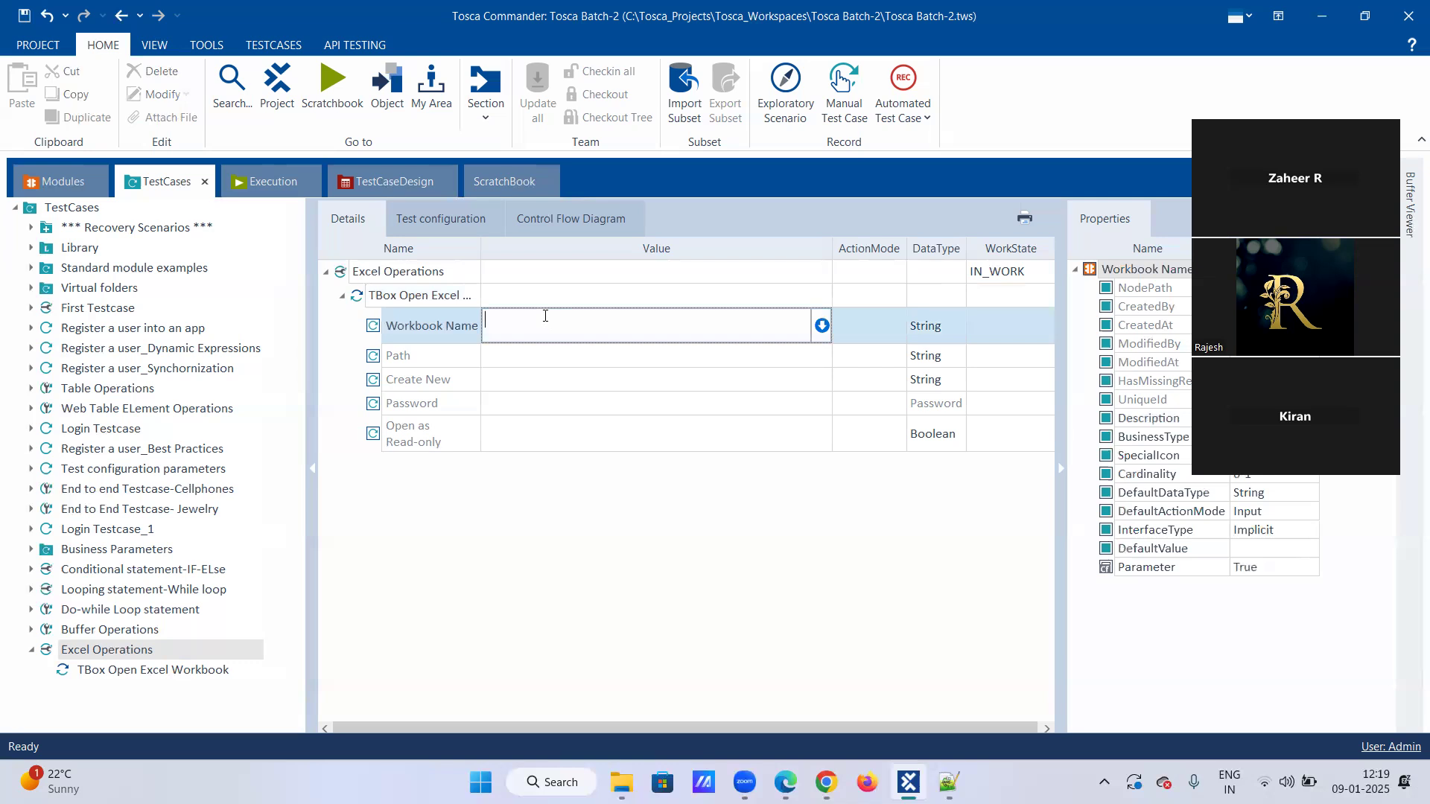
{"action": "type", "text": "Demo_Excel"}
{"action": "left_click", "coordinate": [541, 358]}
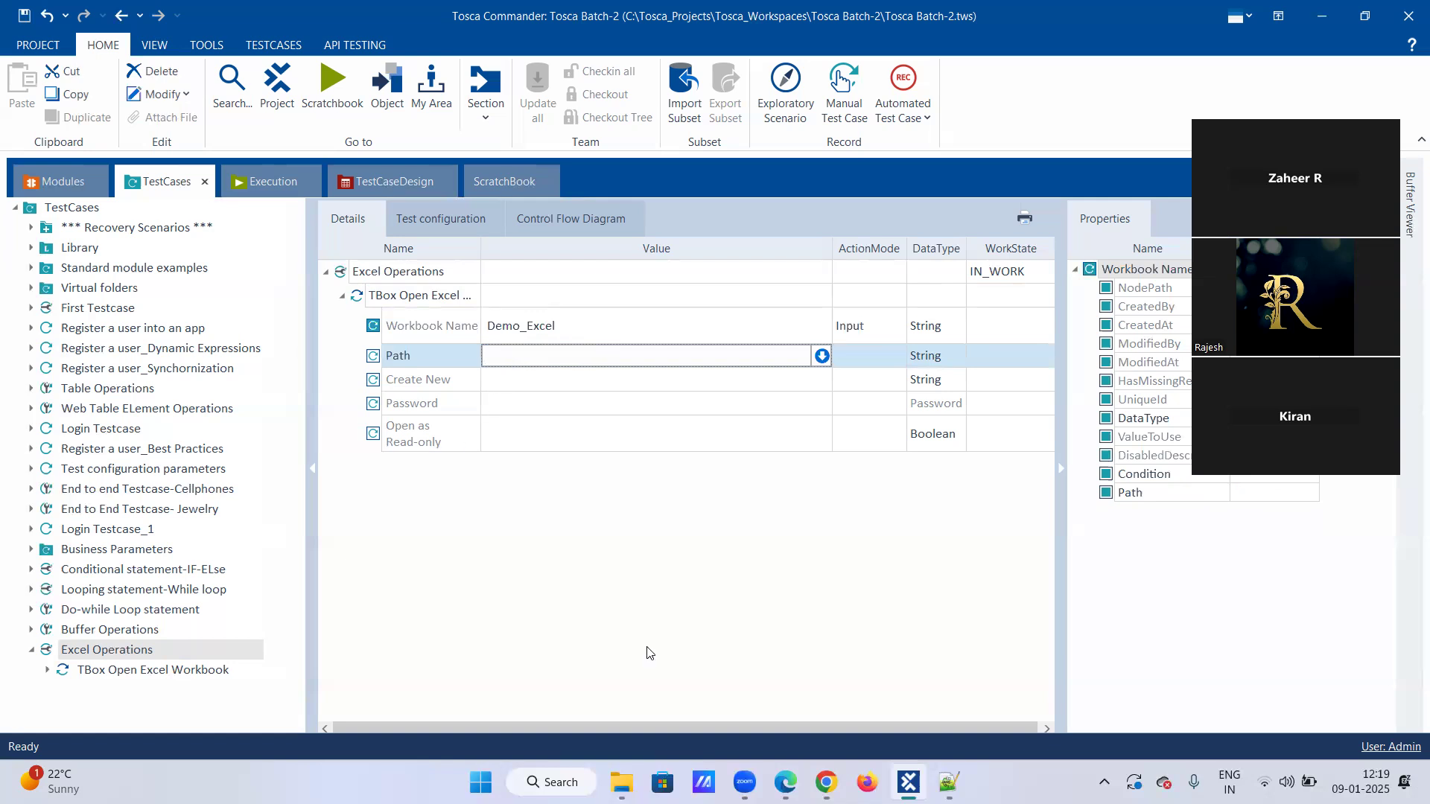
Switch to File Explorer and open the Screenshotpath folder inside DATA Copy from Dell on the D: drive.
{"action": "left_click", "coordinate": [622, 782]}
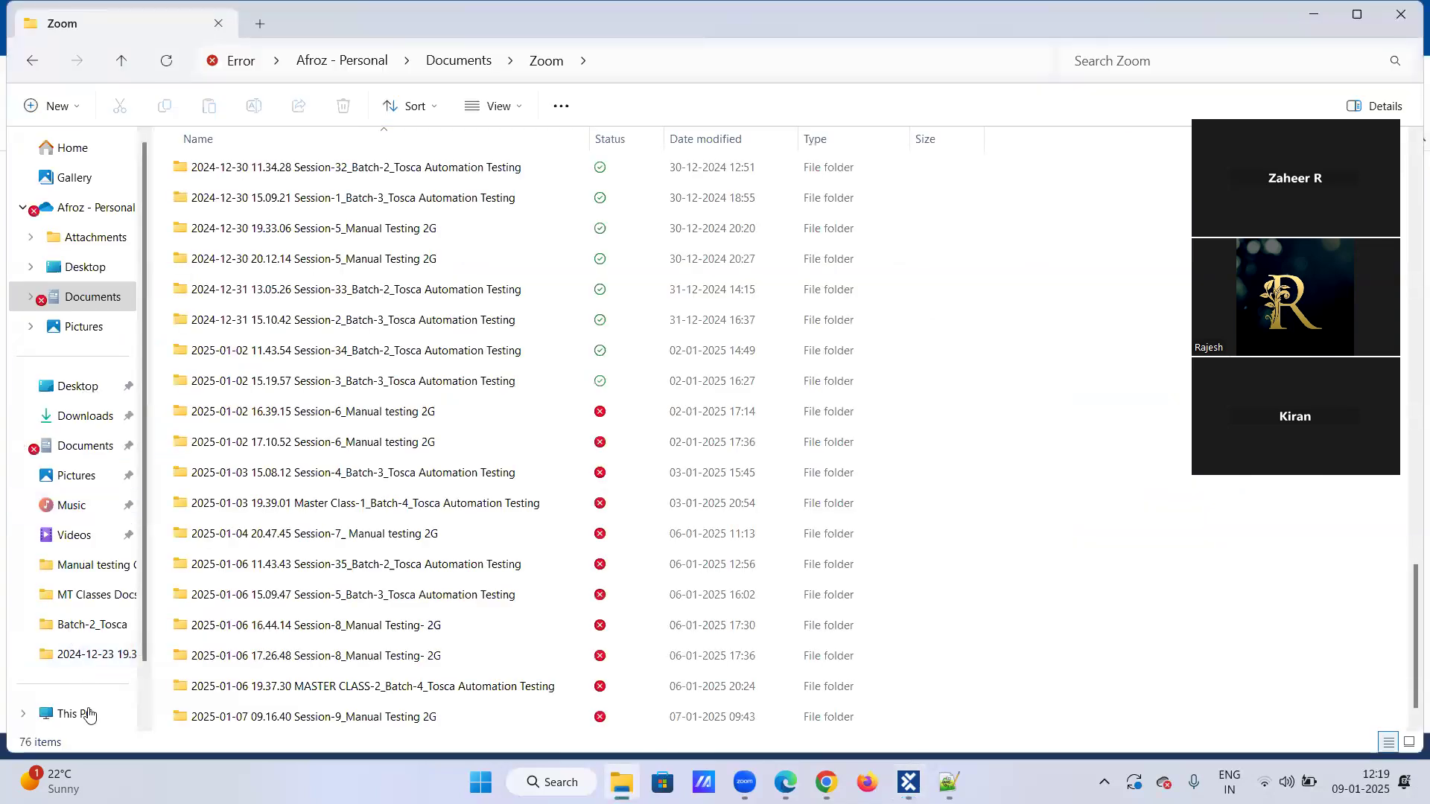
{"action": "left_click", "coordinate": [93, 711]}
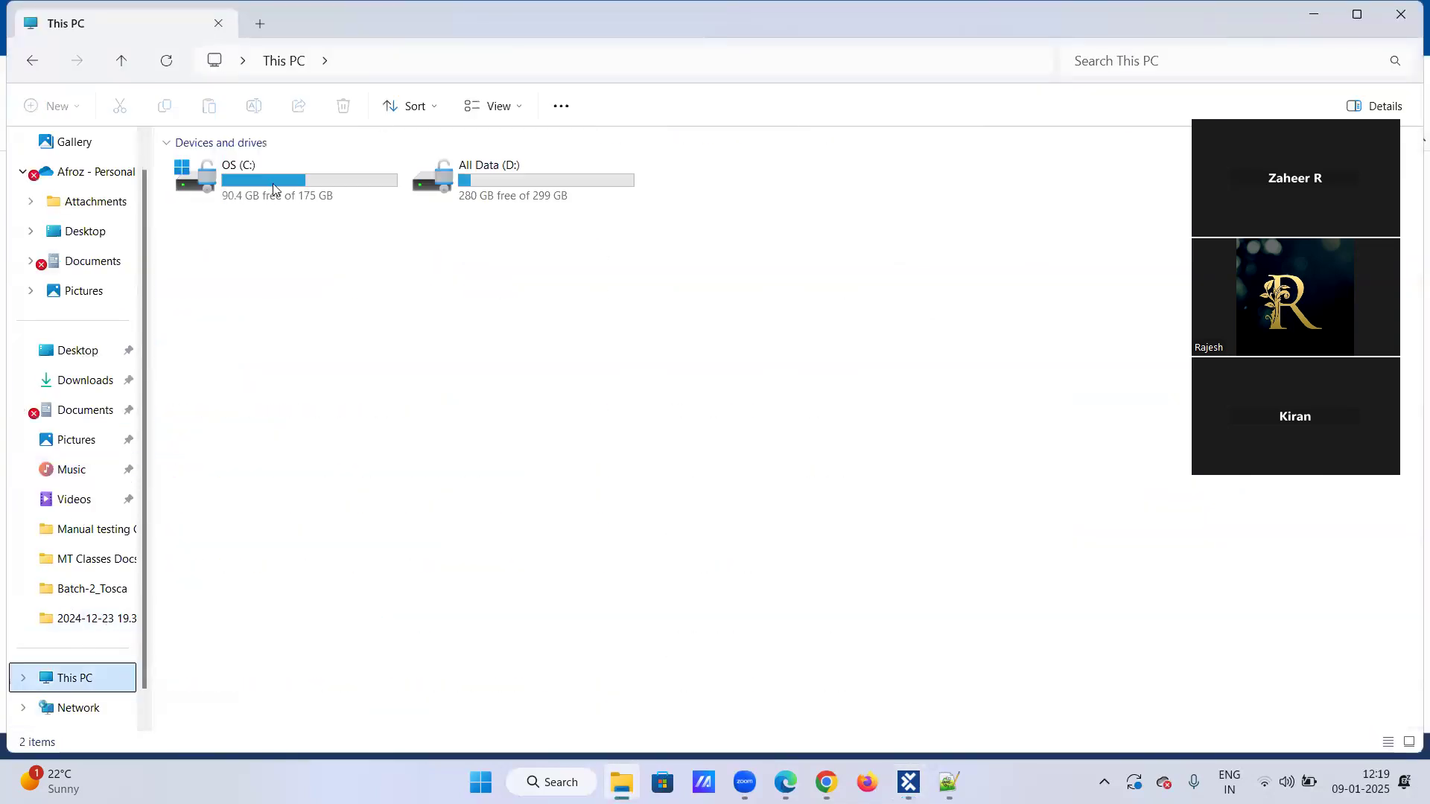
{"action": "double_click", "coordinate": [577, 160]}
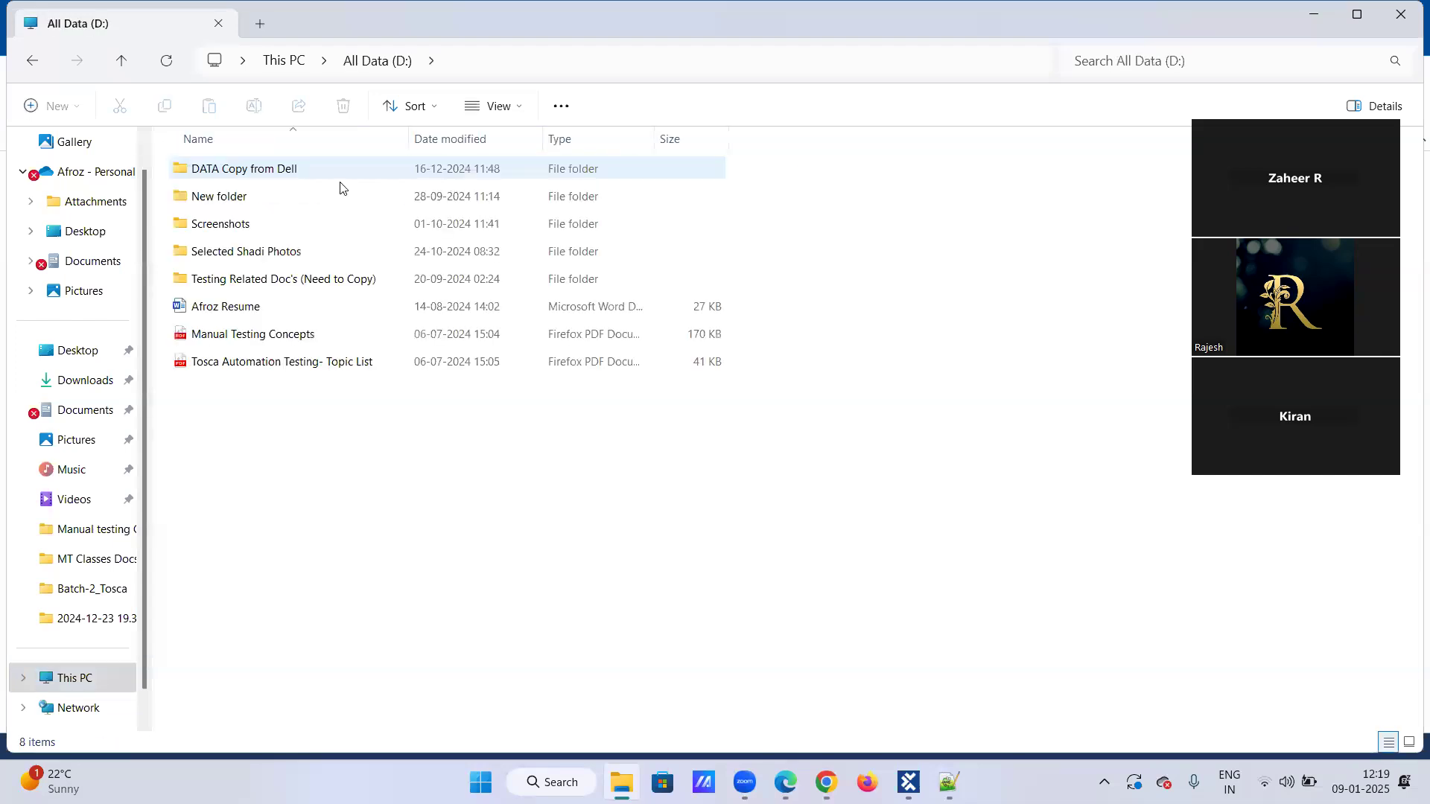
{"action": "double_click", "coordinate": [253, 173]}
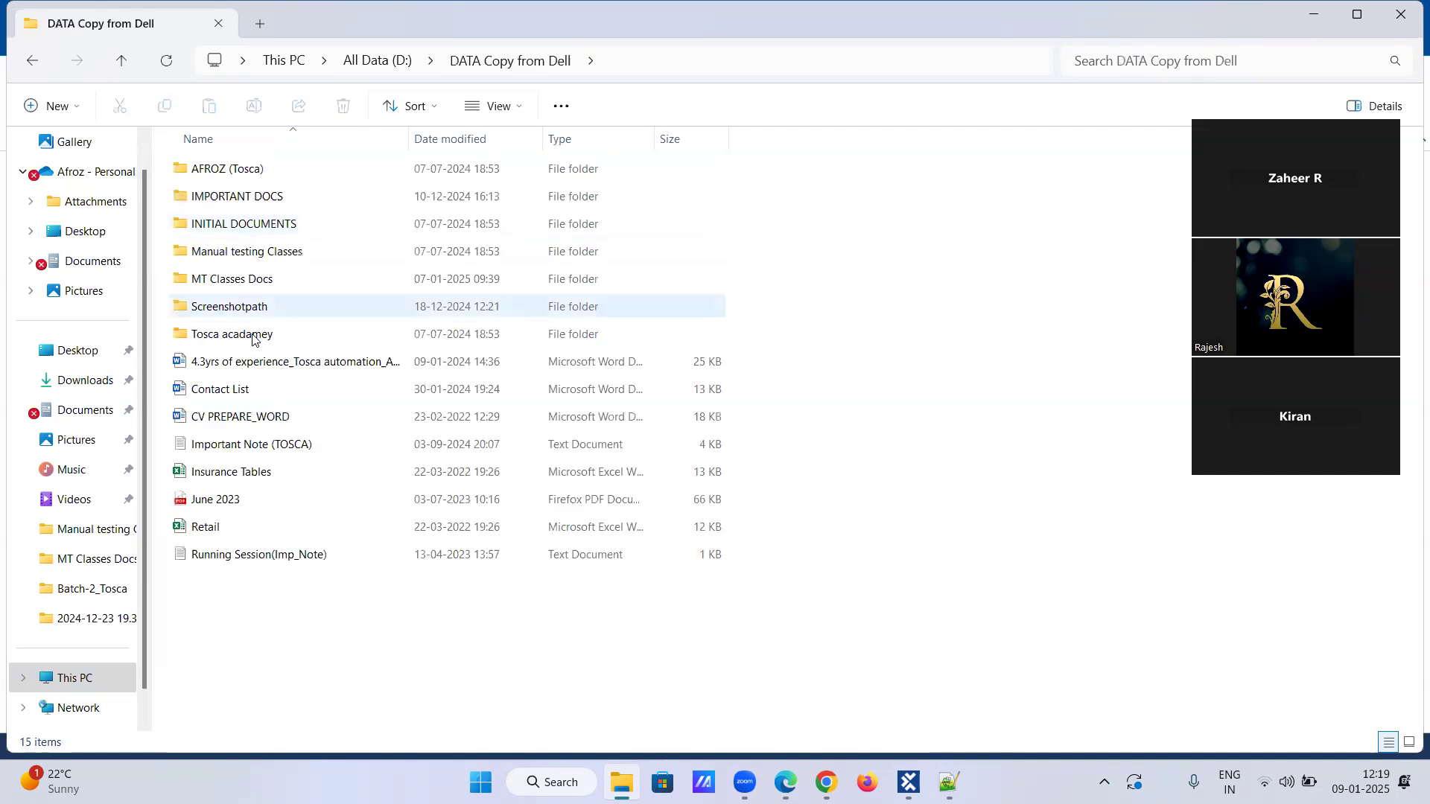
{"action": "double_click", "coordinate": [253, 309]}
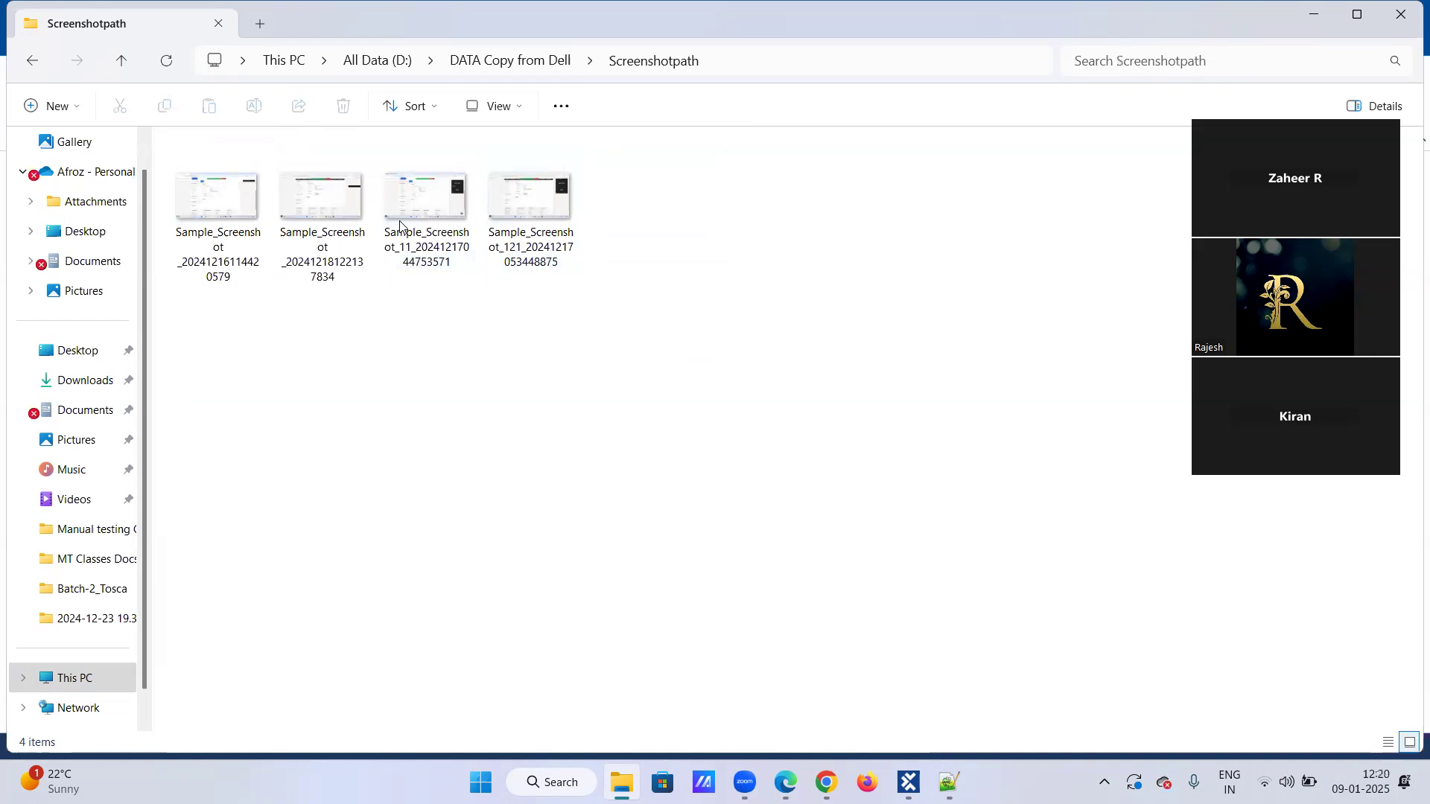
Copy the Screenshotpath folder's path and set the workbook step's Path to D:\DATA Copy from Dell\Screenshotpath\jan9th.xlsx in Tosca Commander.
{"action": "key", "text": "ctrl+l"}
{"action": "key", "text": "ctrl+c"}
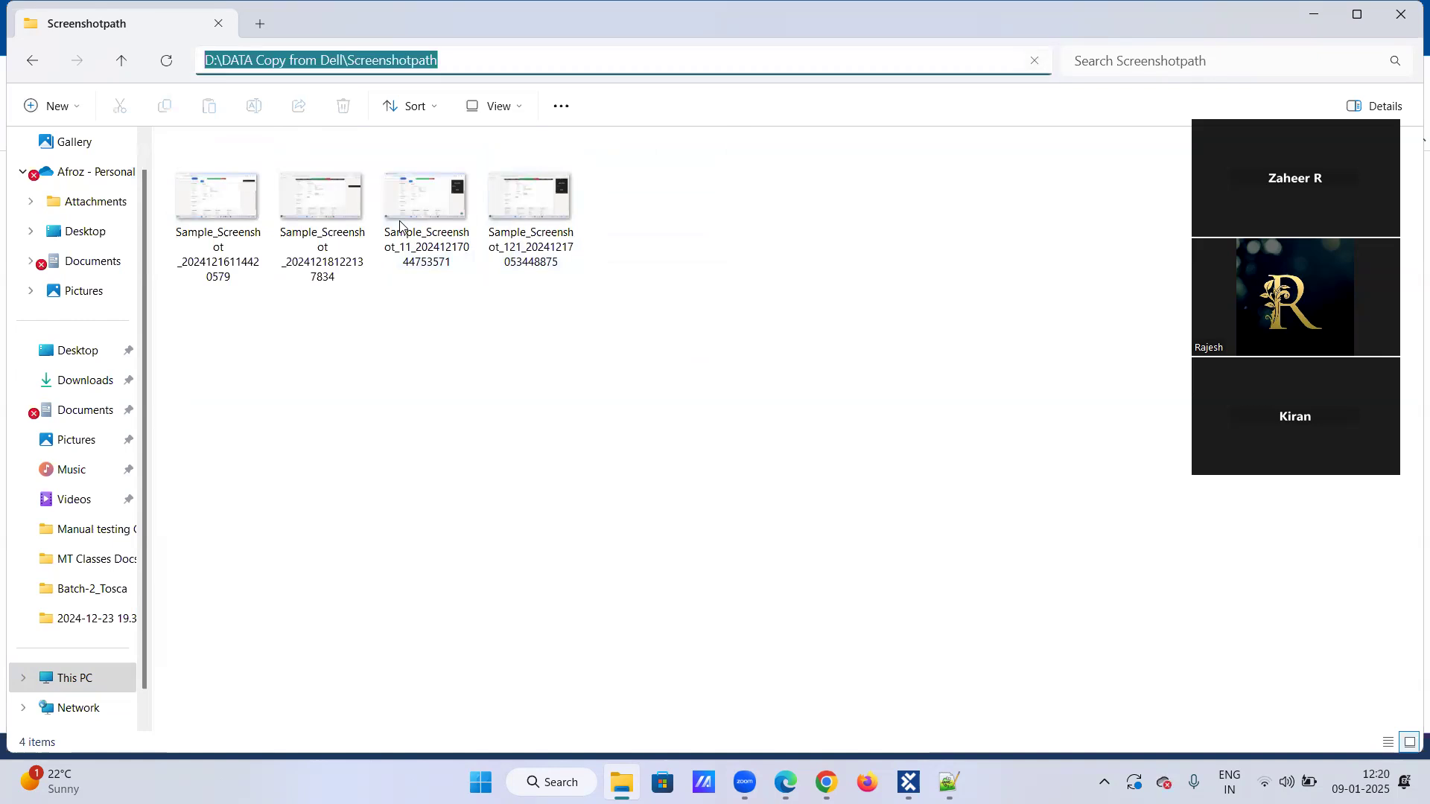
{"action": "key", "text": "alt+Tab"}
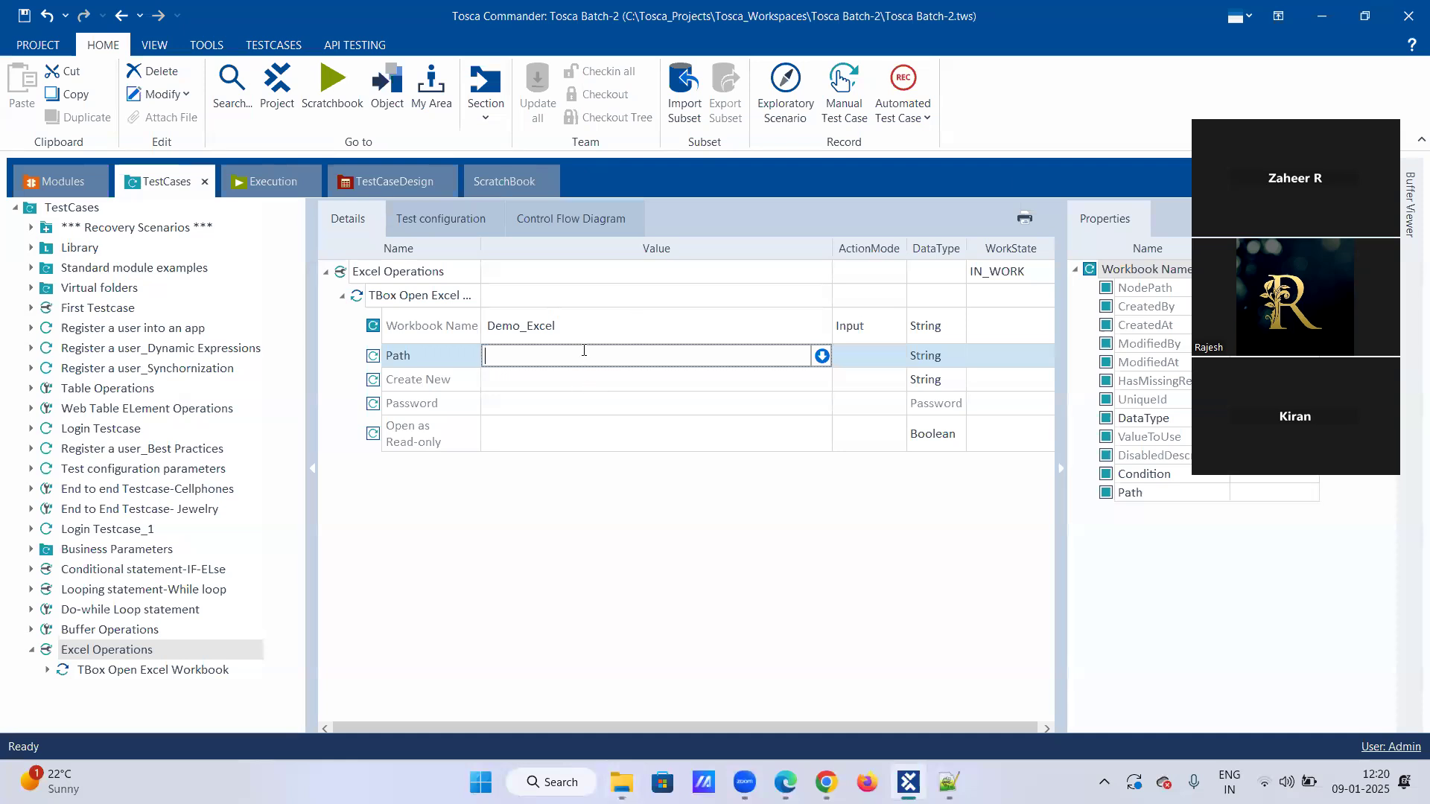
{"action": "key", "text": "ctrl+v"}
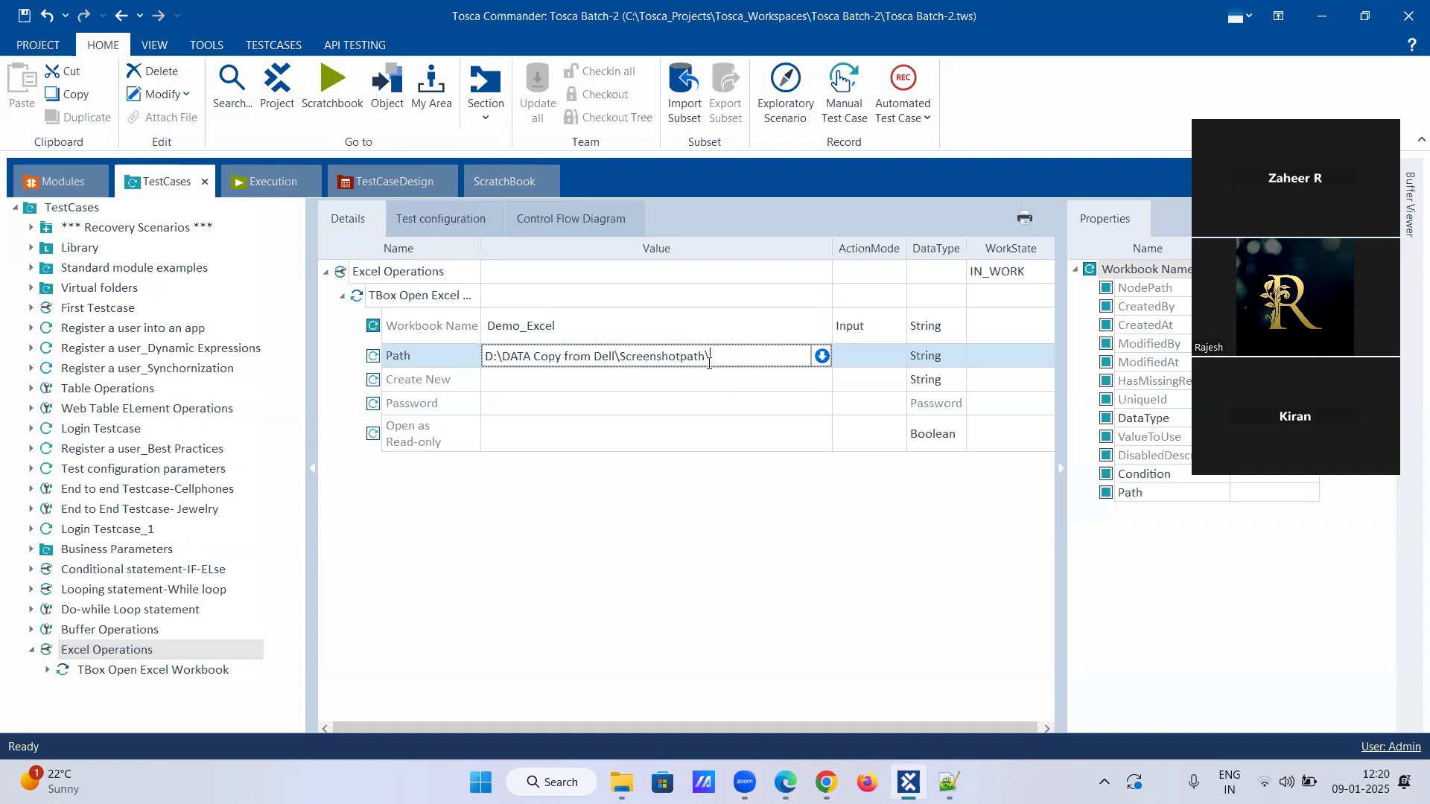
{"action": "type", "text": "jan9th.xlsx"}
Launch Excel to view its start page and recent workbooks, and minimize it to return to Tosca Commander.
{"action": "key", "text": "super+s"}
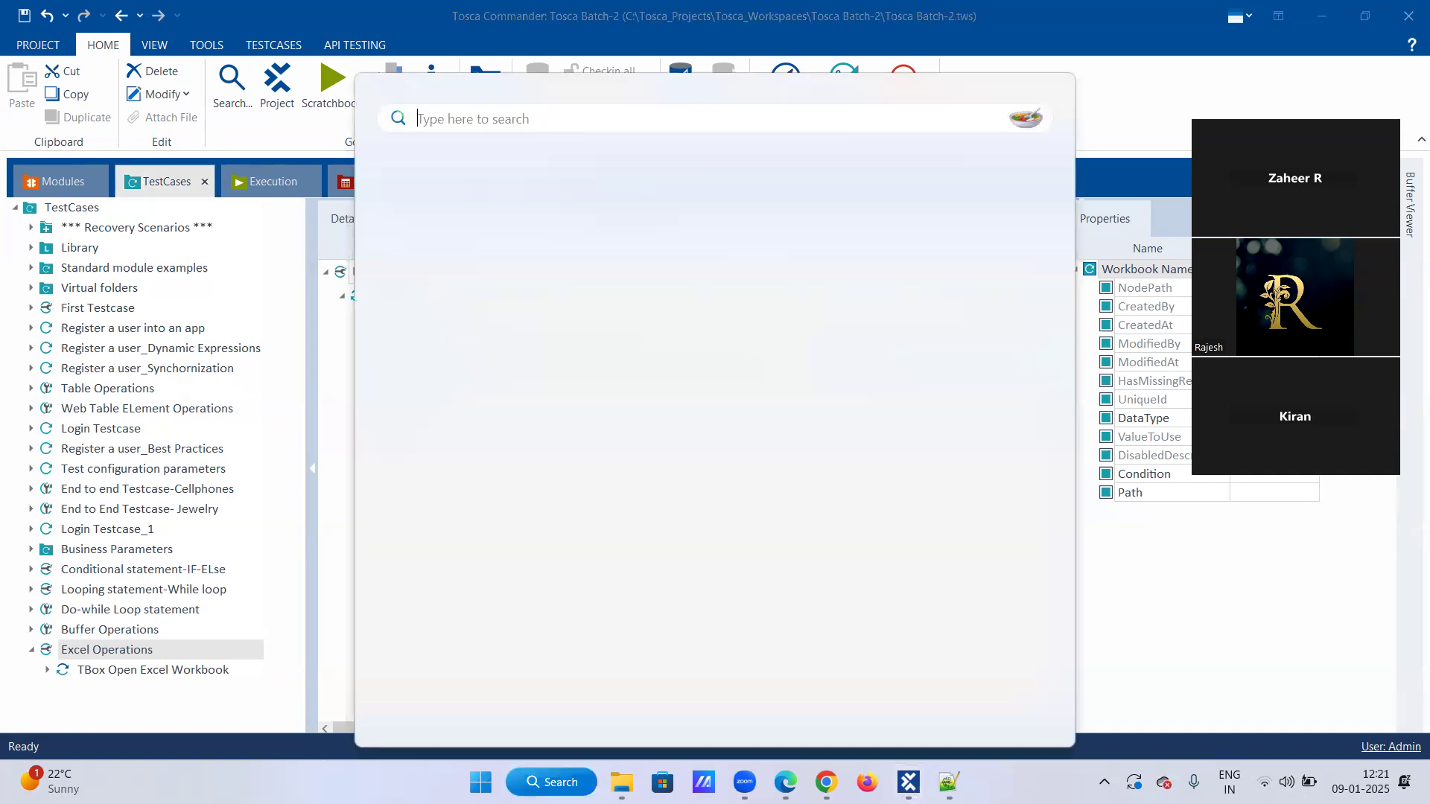
{"action": "type", "text": "excel"}
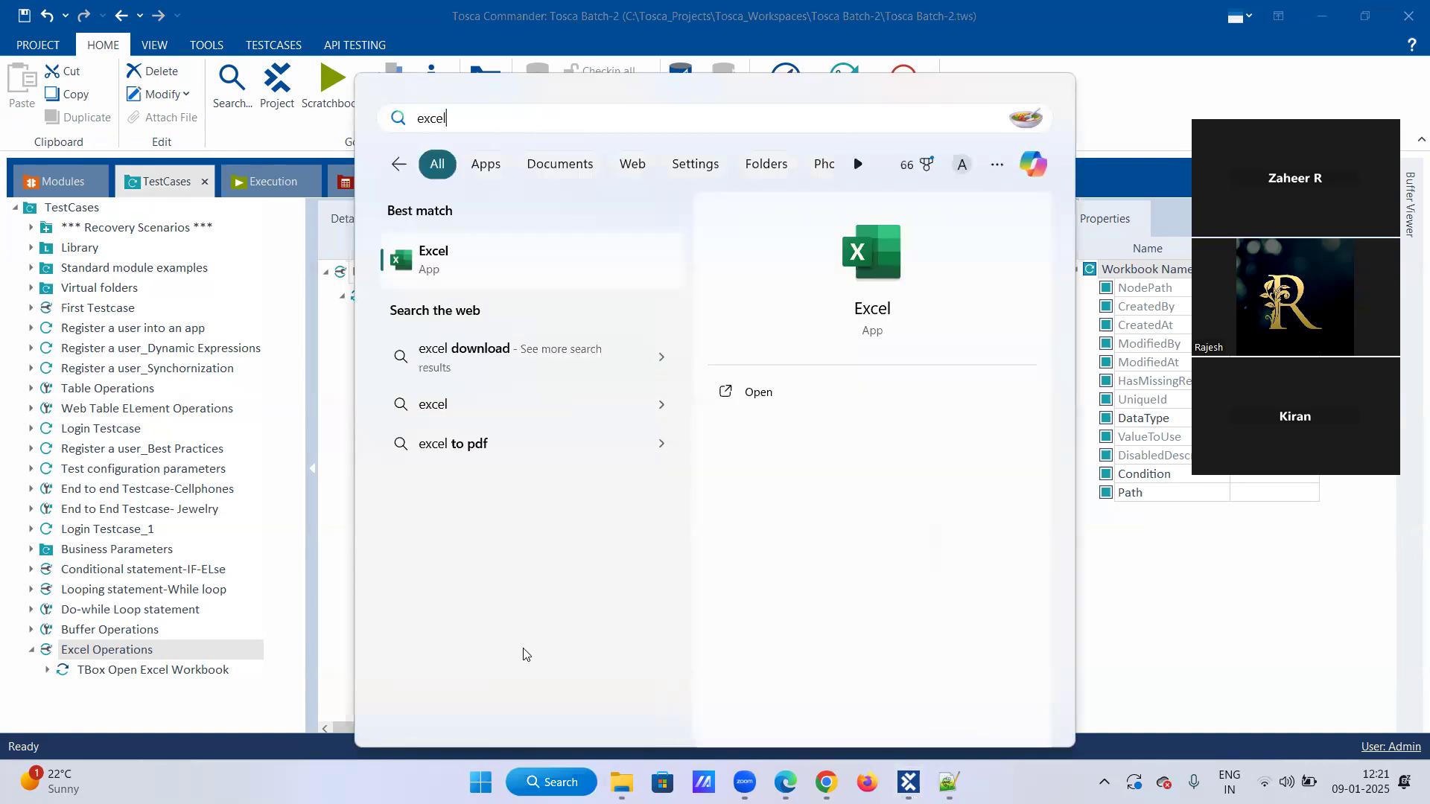
{"action": "left_click", "coordinate": [431, 282]}
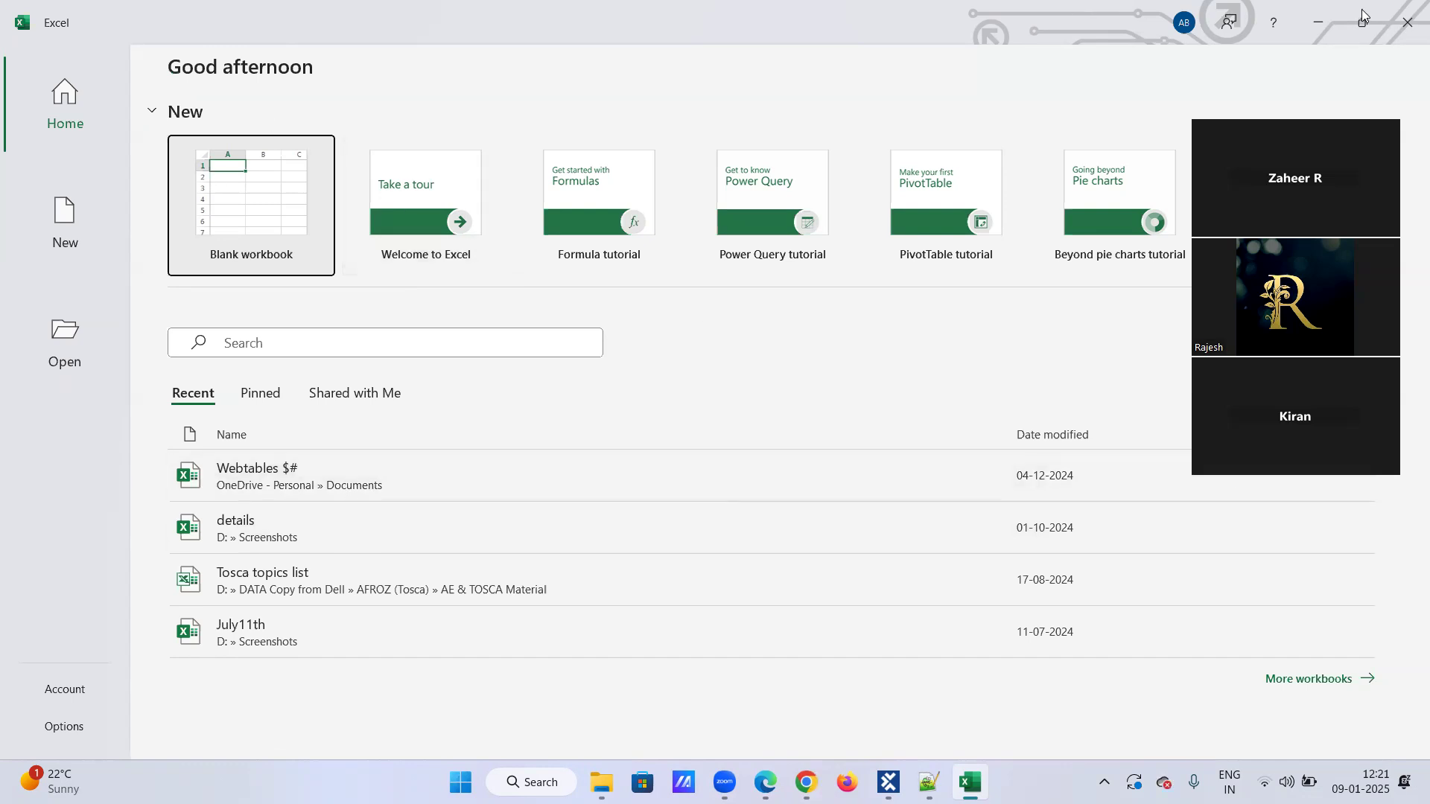
{"action": "left_click", "coordinate": [1318, 16]}
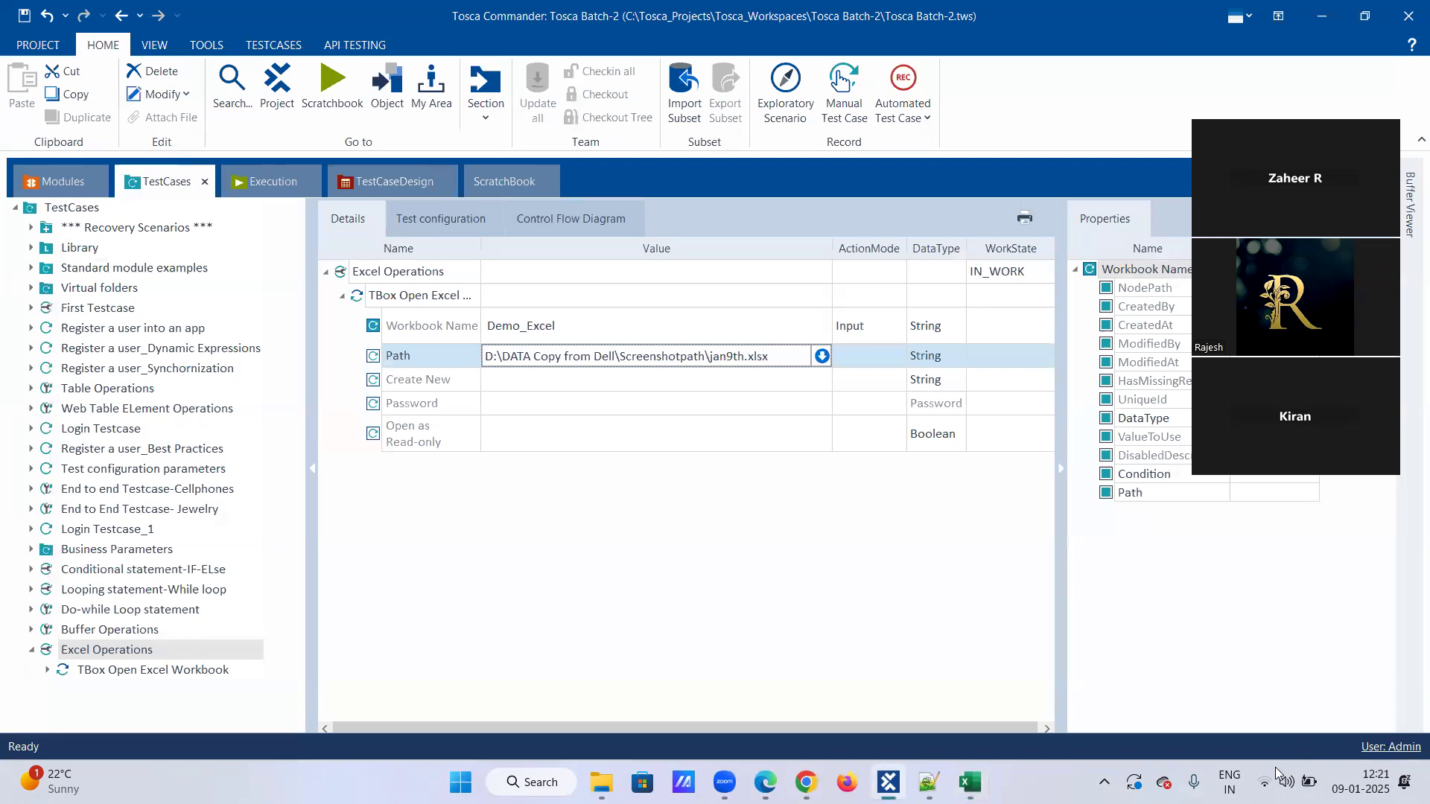
Set Create New to True in the TBox Open Excel Workbook step and close the open Excel window.
{"action": "left_click", "coordinate": [600, 379]}
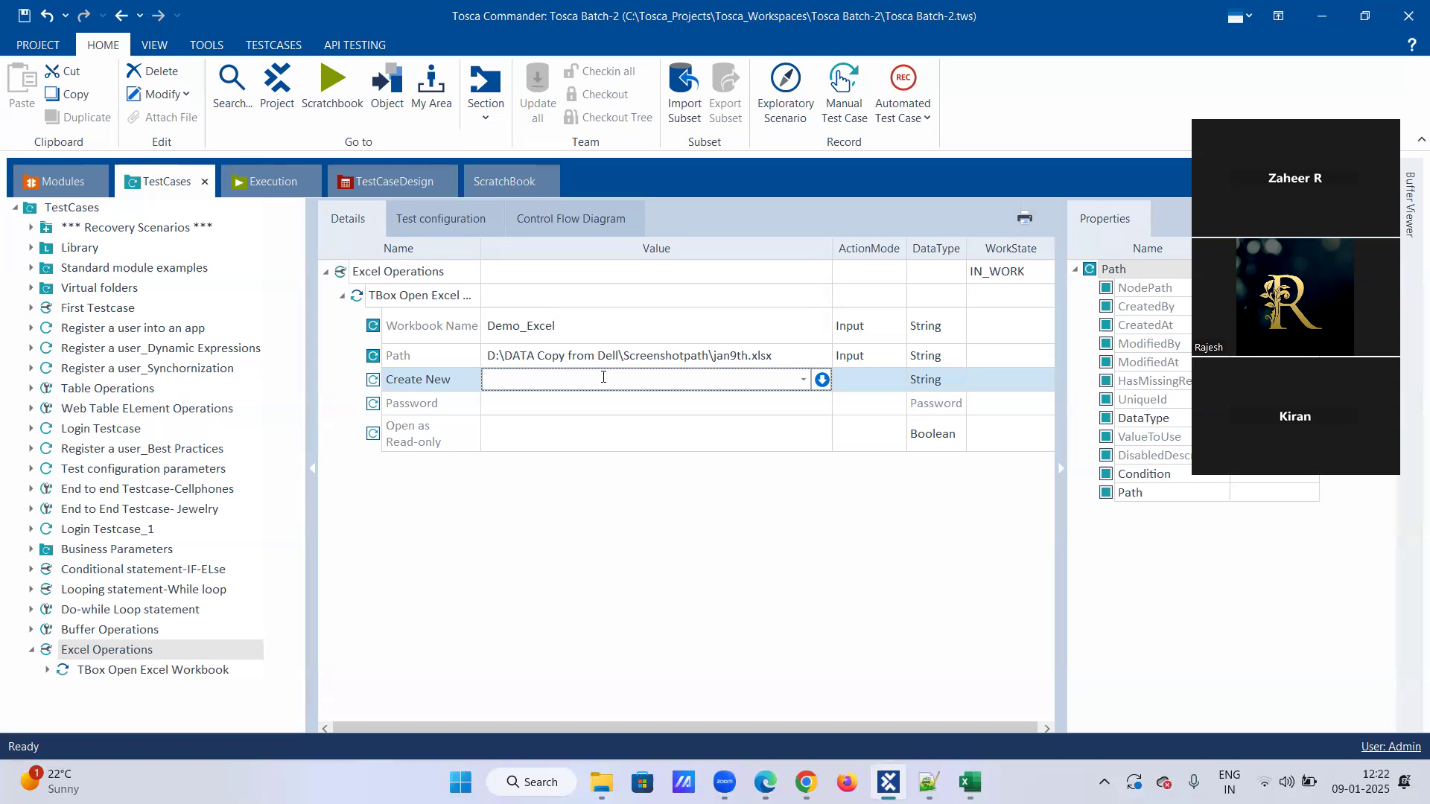
{"action": "left_click", "coordinate": [803, 380]}
{"action": "left_click", "coordinate": [589, 401]}
{"action": "left_click", "coordinate": [612, 405]}
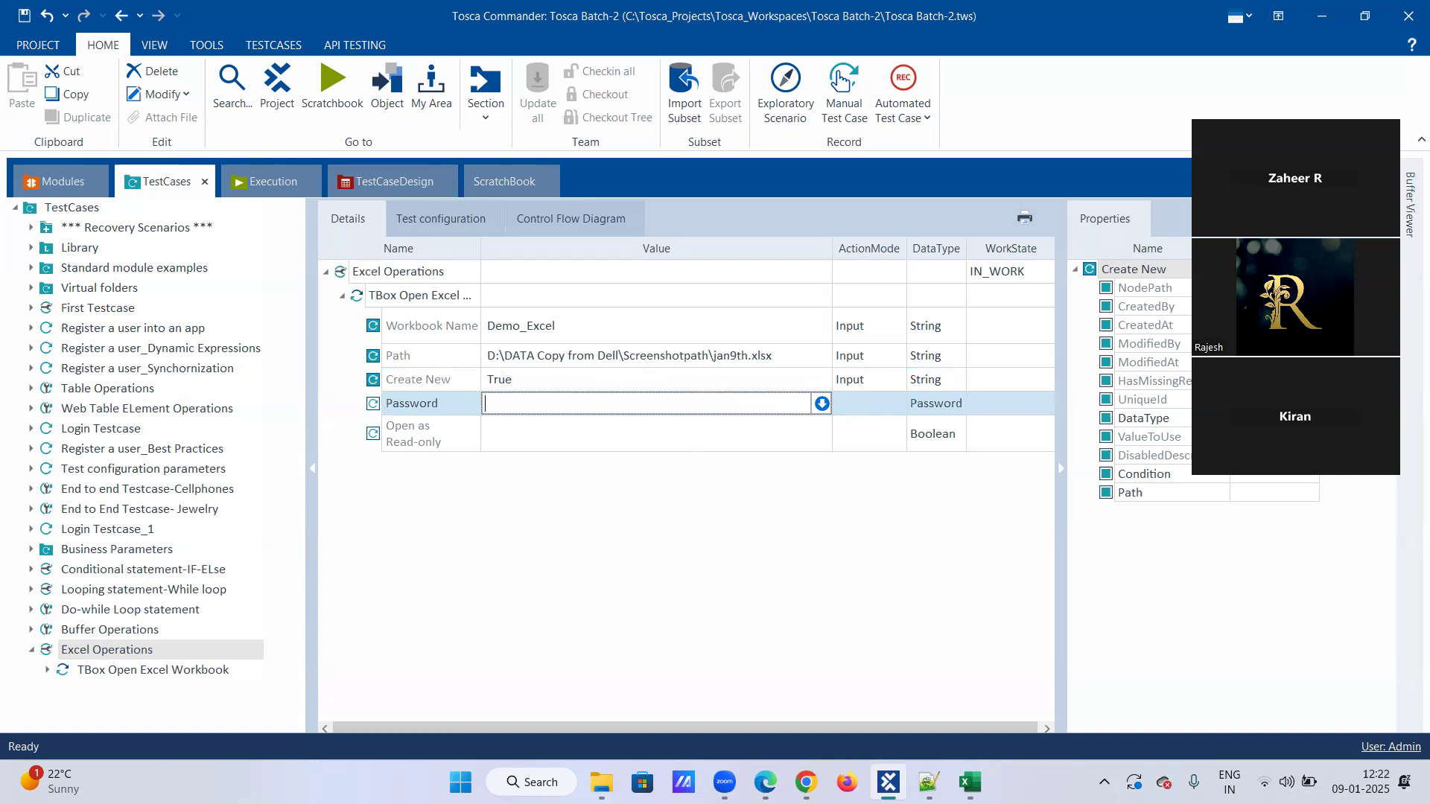
{"action": "left_click", "coordinate": [969, 782]}
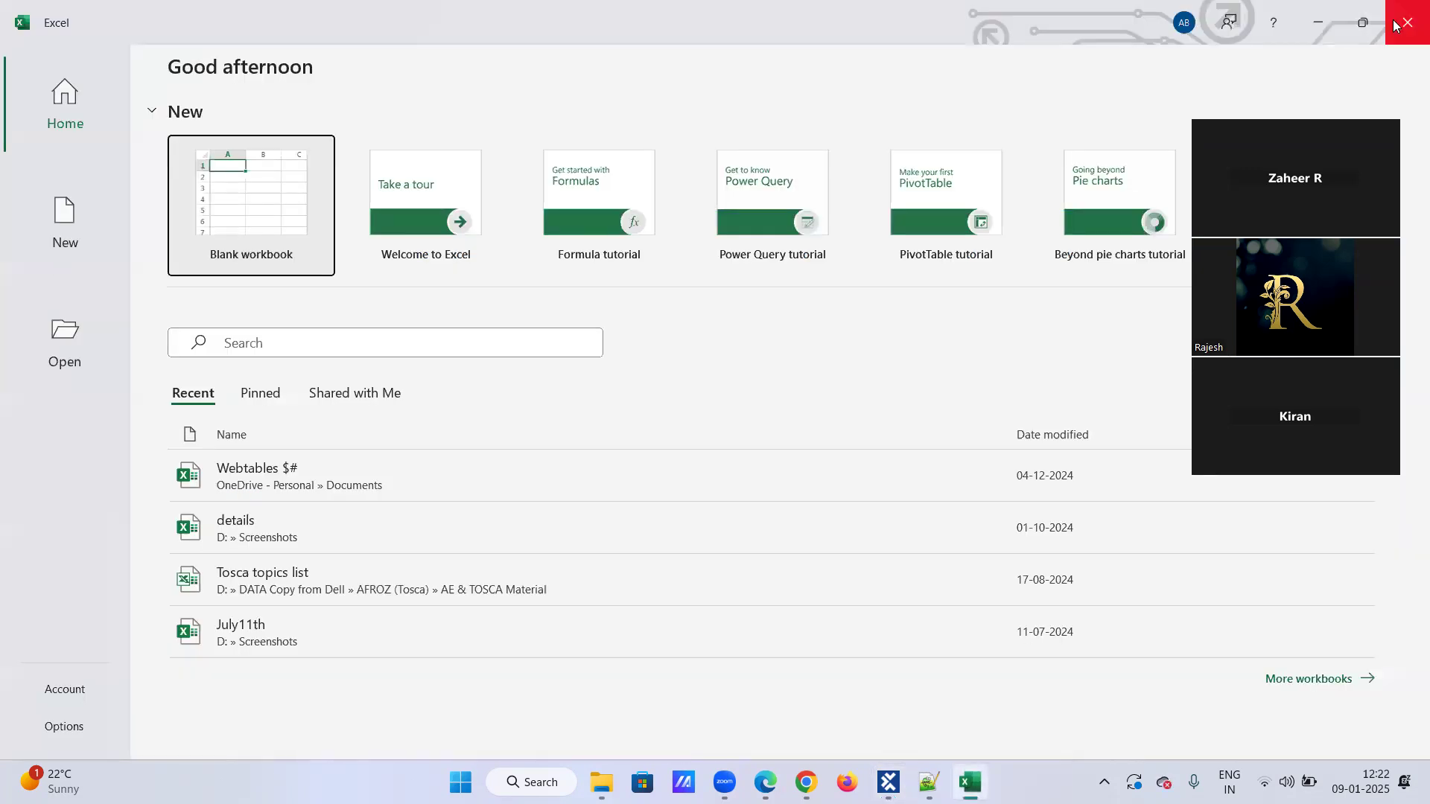
{"action": "left_click", "coordinate": [1395, 25]}
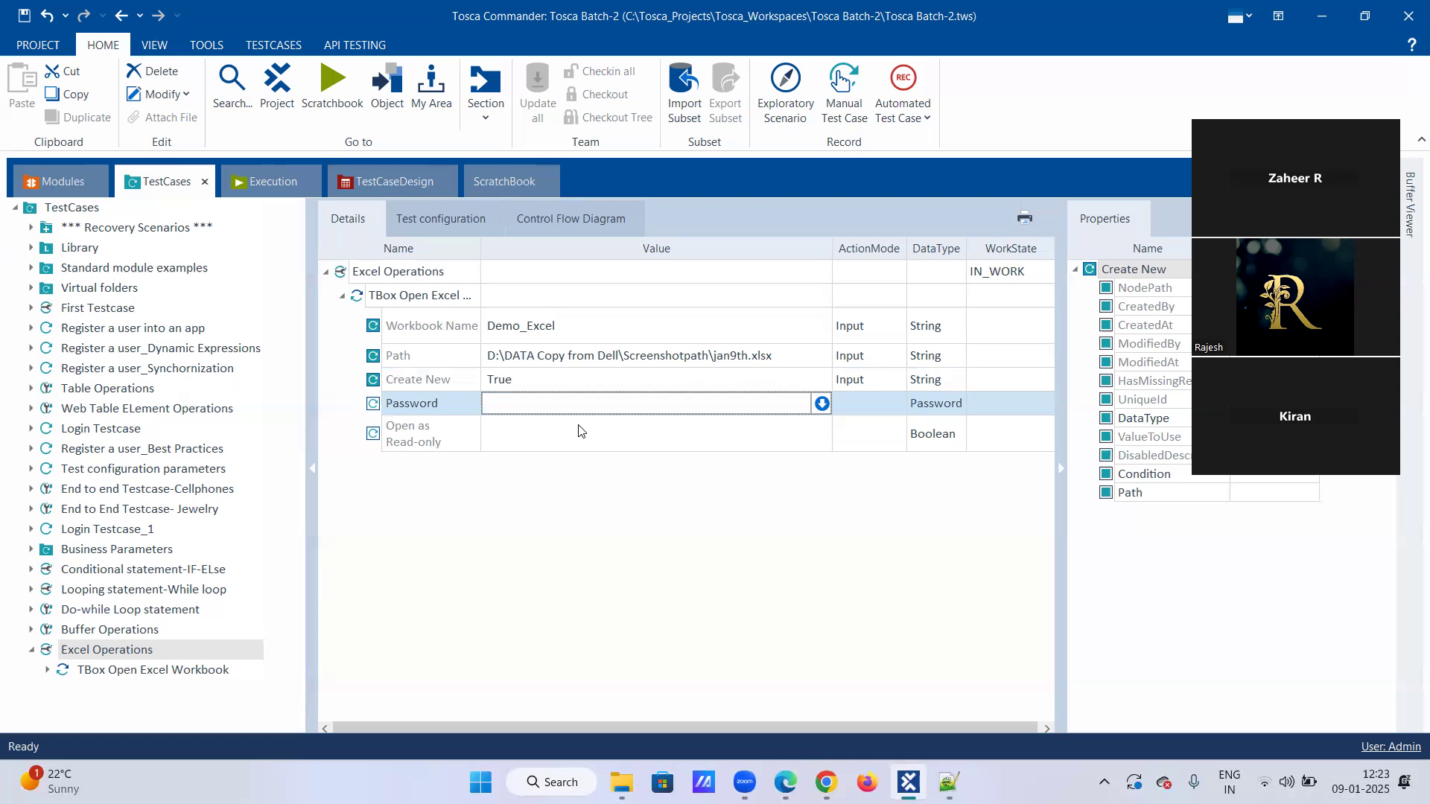
Examine the Password field and the available options for Open as Read-only and Create New in the workbook test step.
{"action": "left_click", "coordinate": [536, 427]}
{"action": "left_click", "coordinate": [540, 411]}
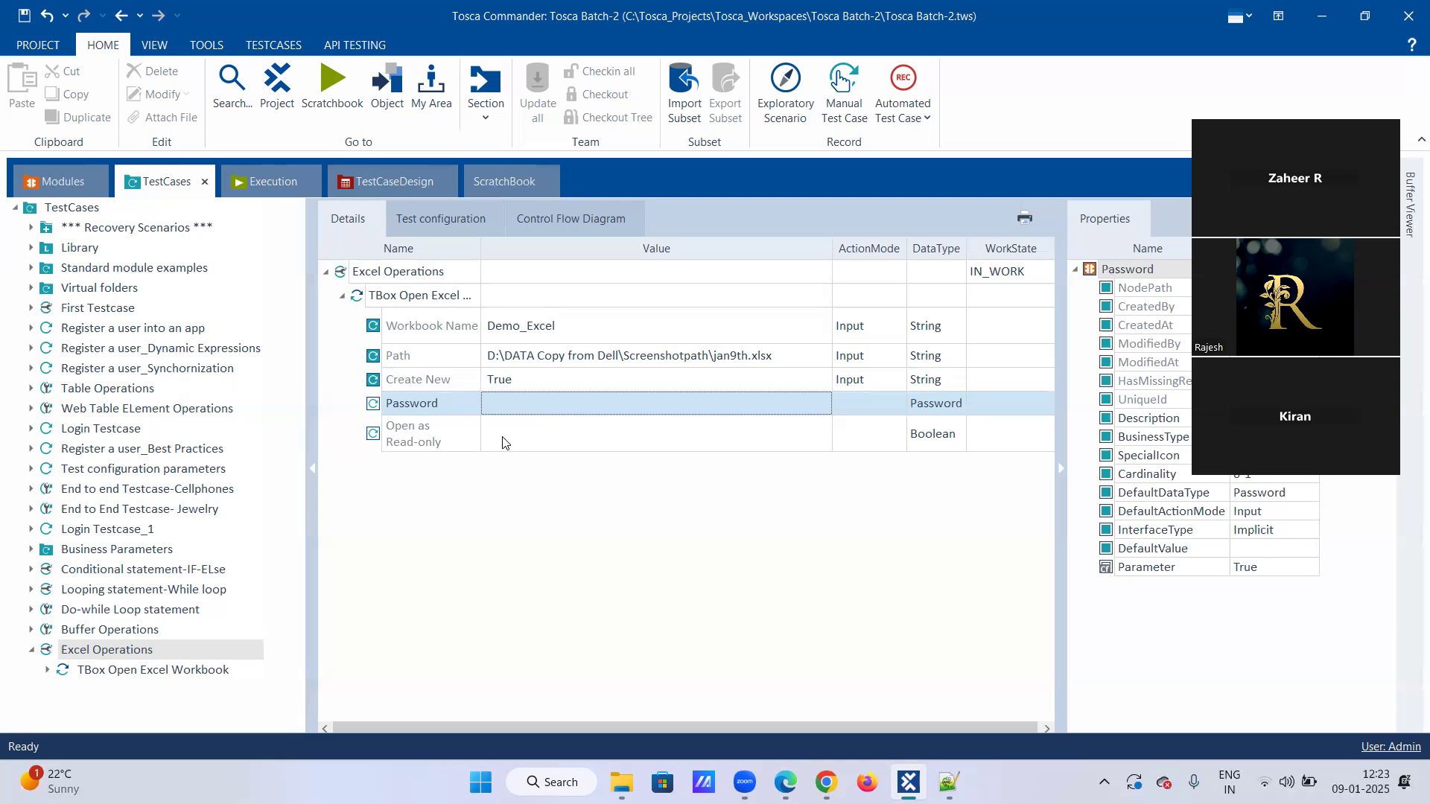
{"action": "left_click", "coordinate": [591, 426]}
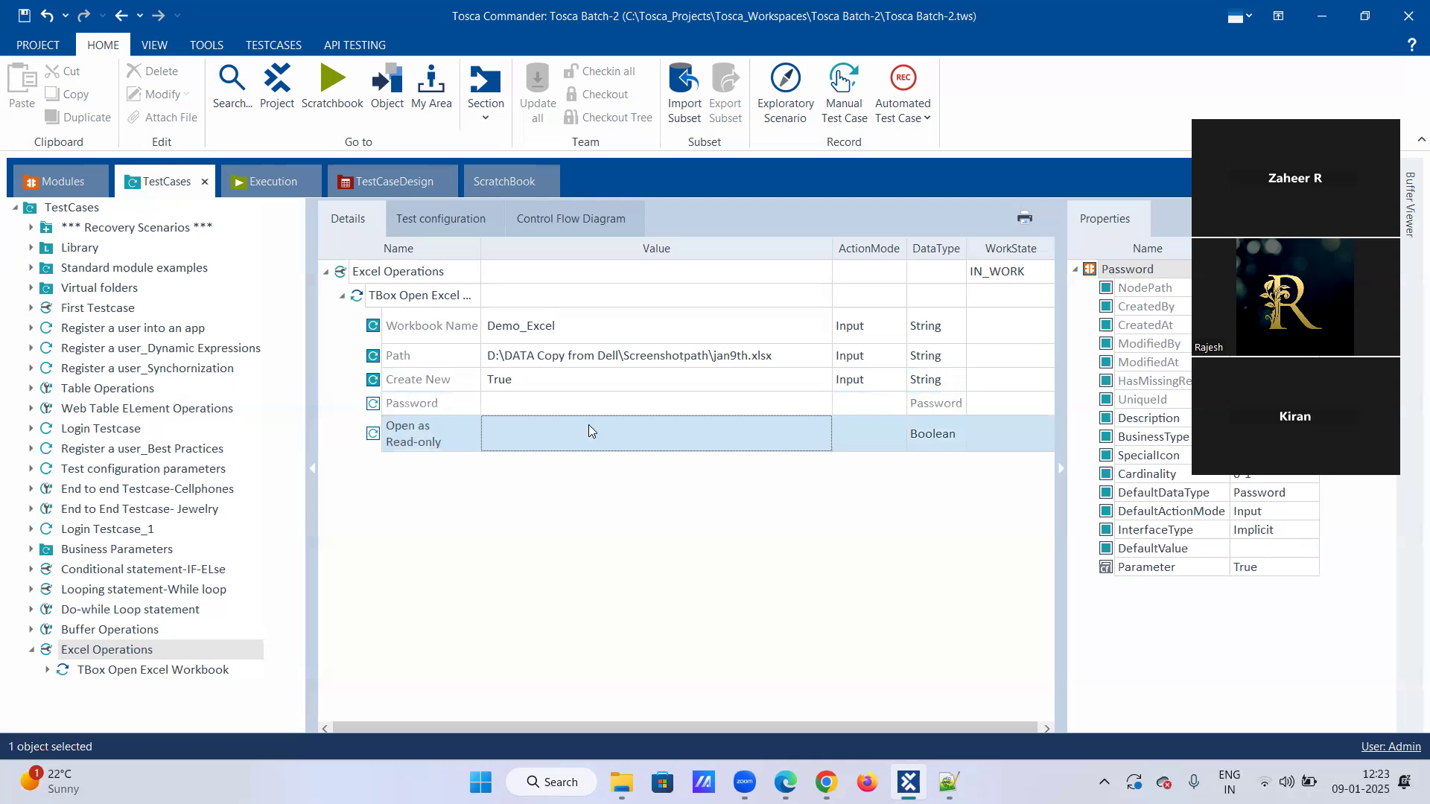
{"action": "left_click", "coordinate": [603, 430]}
{"action": "left_click", "coordinate": [802, 434]}
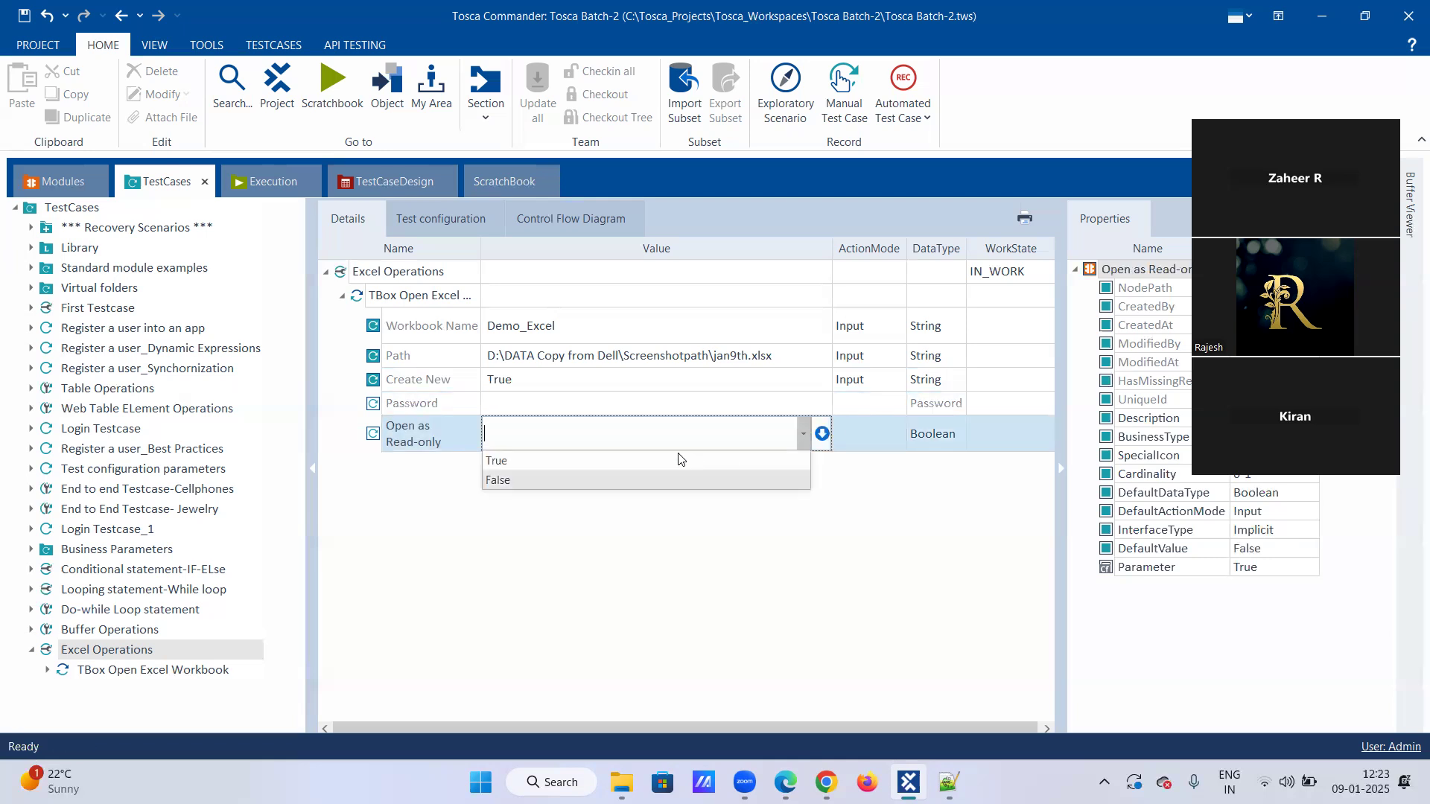
{"action": "left_click", "coordinate": [665, 521]}
{"action": "left_click", "coordinate": [668, 508]}
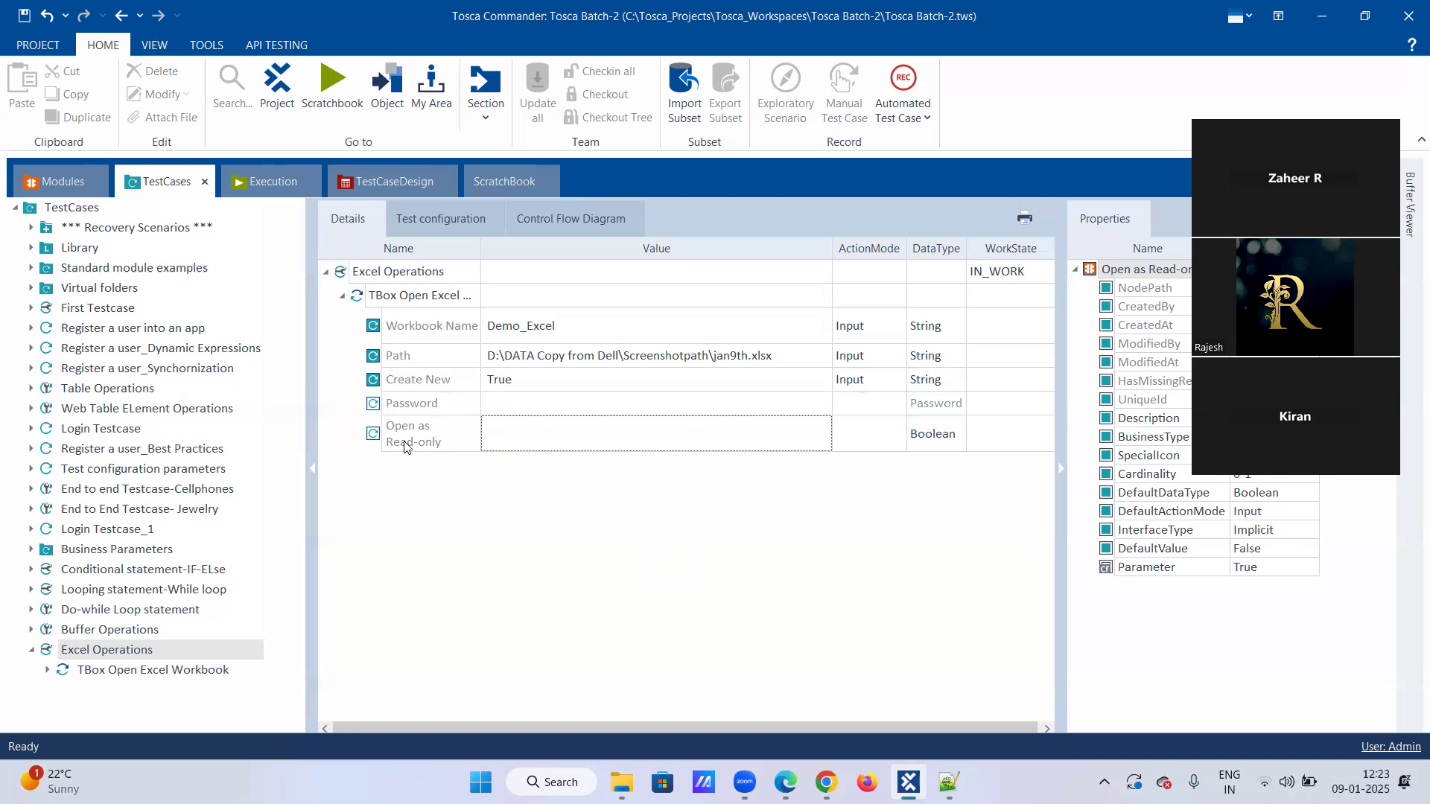
{"action": "left_click", "coordinate": [760, 380]}
{"action": "left_click", "coordinate": [760, 379]}
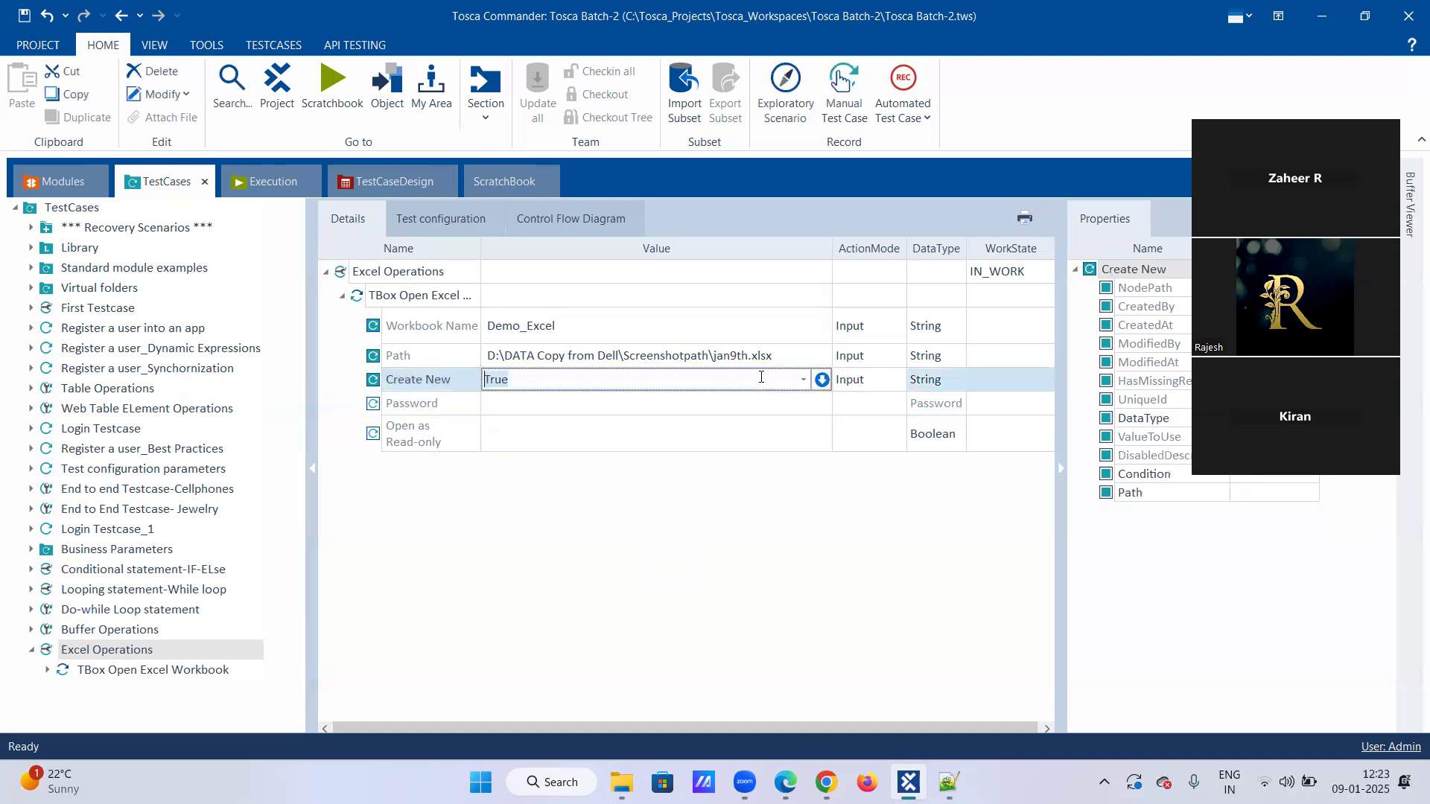
{"action": "left_click", "coordinate": [803, 383]}
{"action": "left_click", "coordinate": [803, 383]}
{"action": "left_click", "coordinate": [548, 455]}
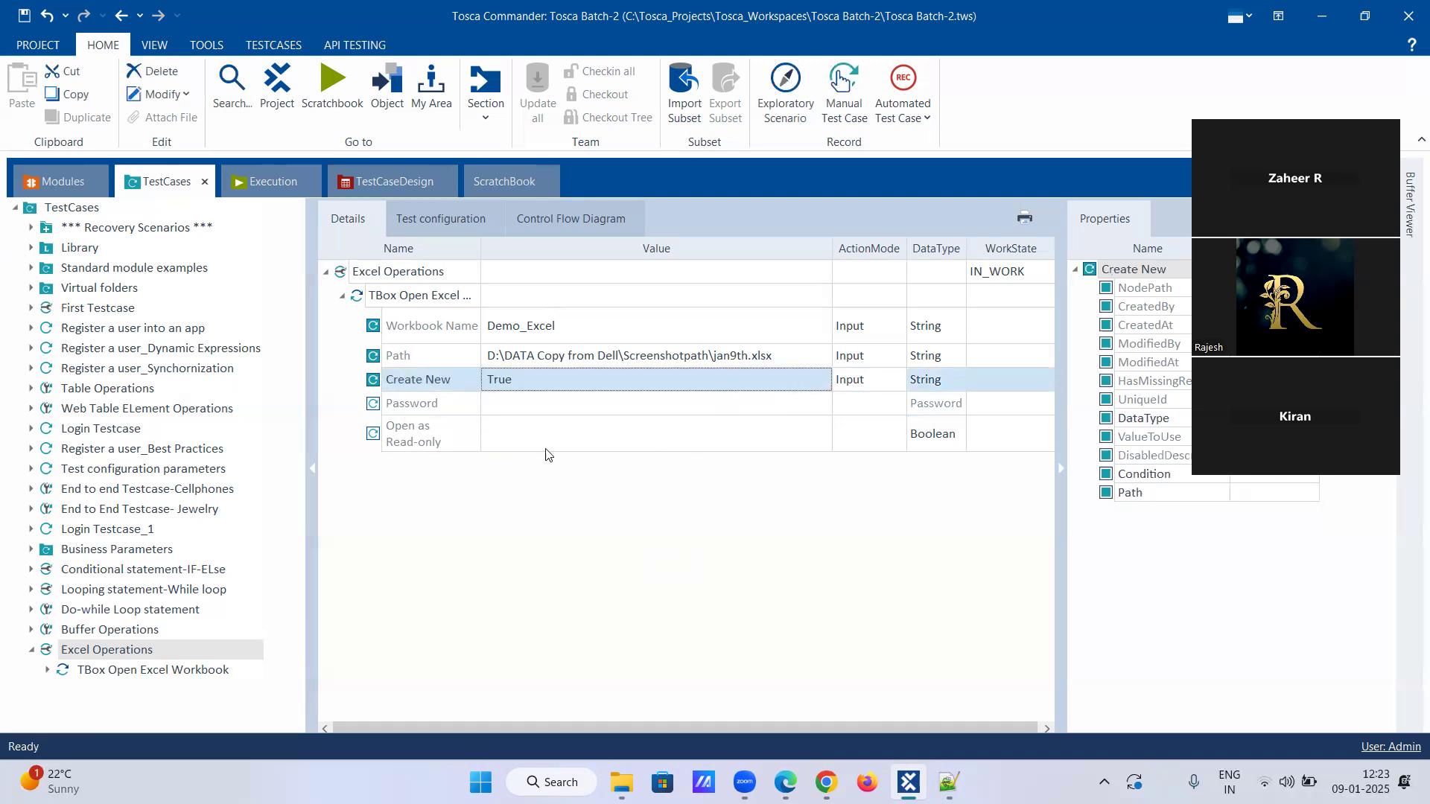
Run the TBox Open Excel Workbook test step in ScratchBook.
{"action": "right_click", "coordinate": [151, 653]}
{"action": "right_click", "coordinate": [178, 670]}
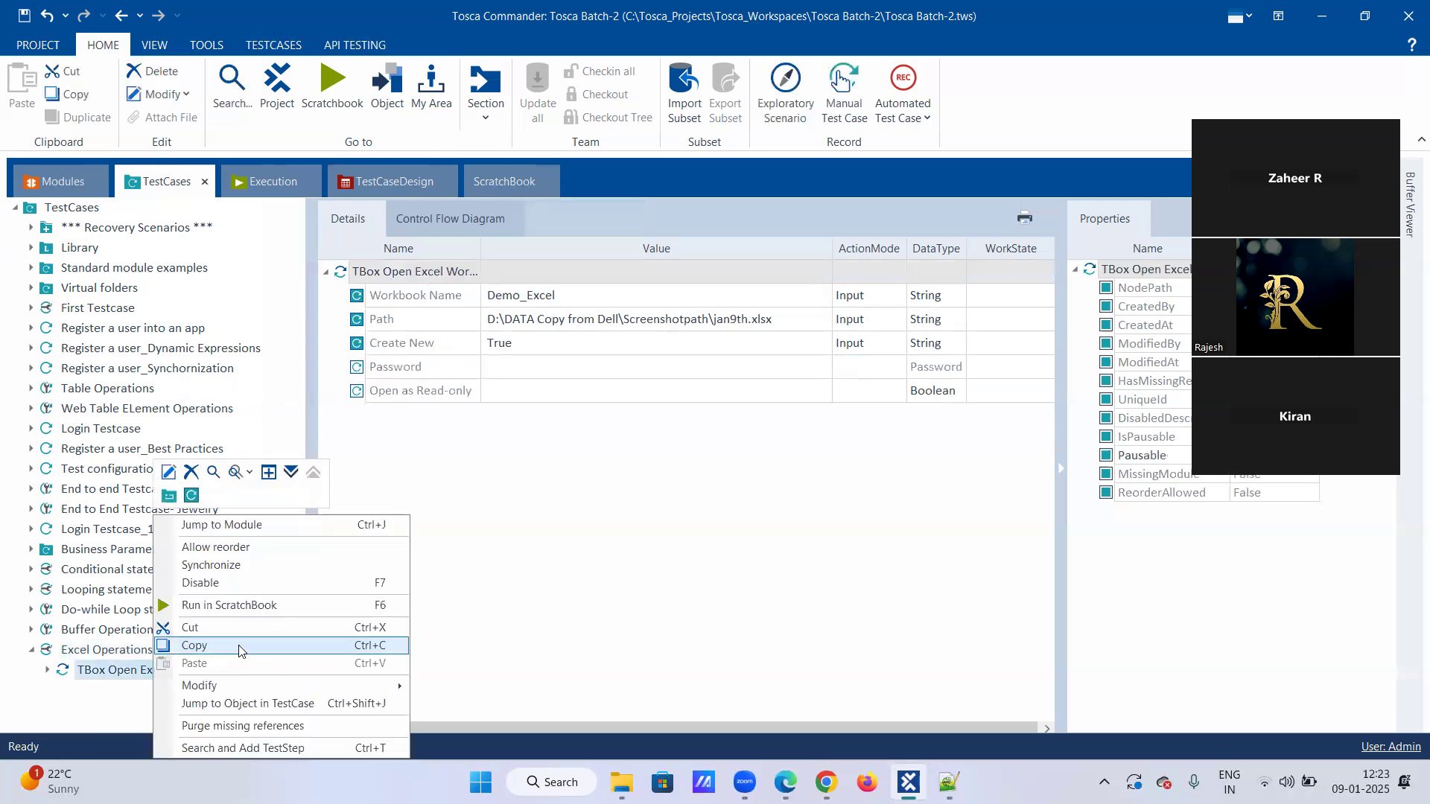
{"action": "left_click", "coordinate": [257, 606]}
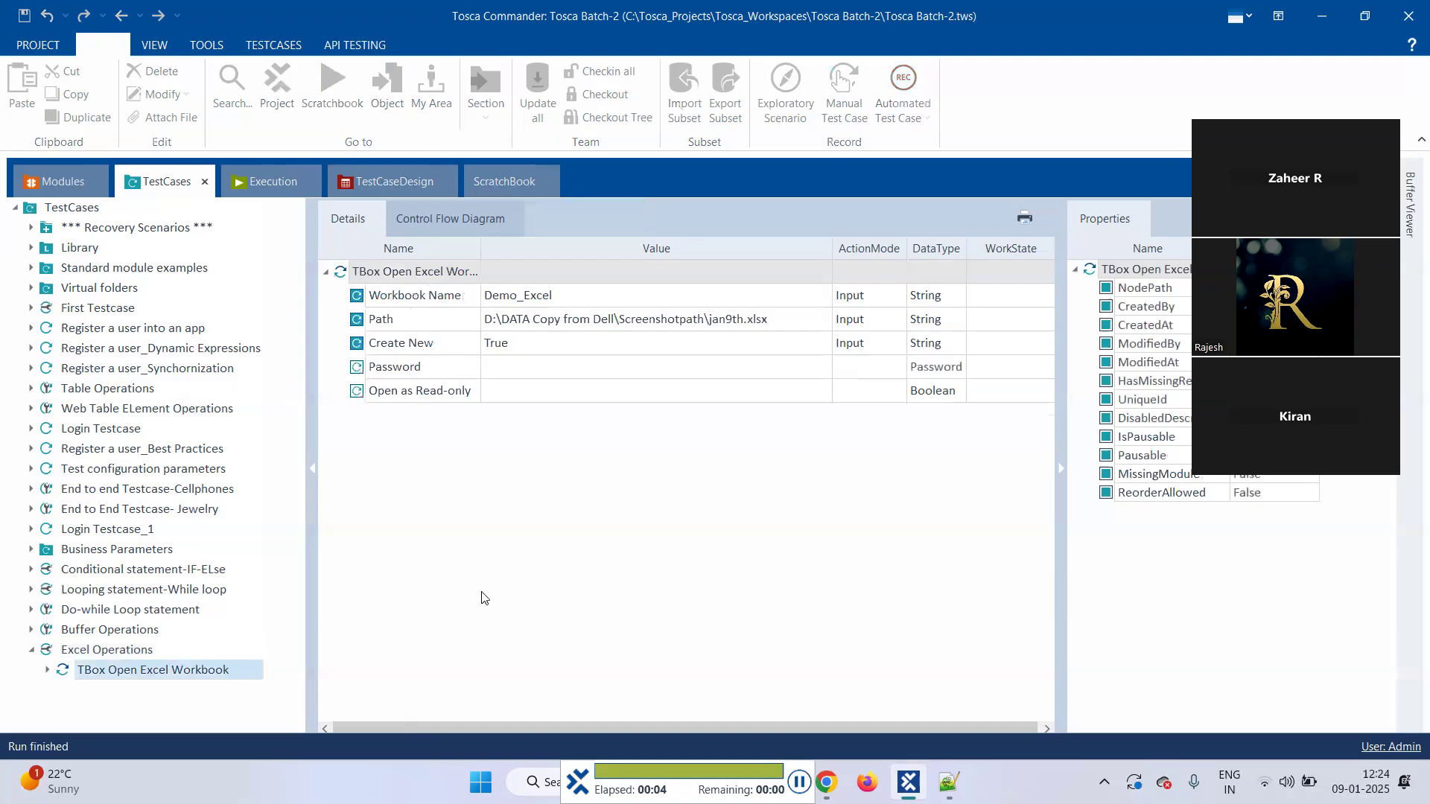
Expand the ScratchBook results and read the full Loginfo of the TBox Open Excel Workbook step.
{"action": "left_click", "coordinate": [20, 273]}
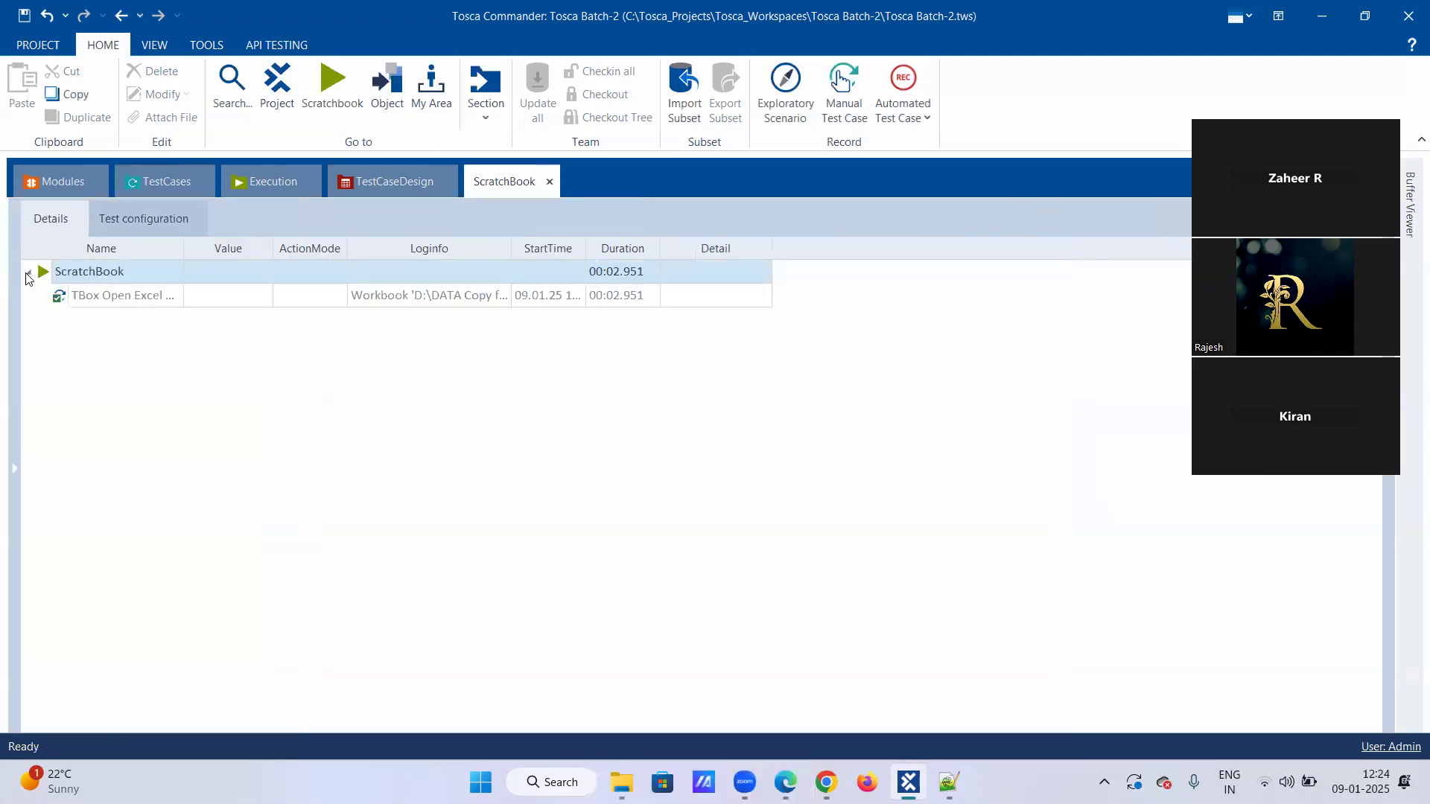
{"action": "left_click", "coordinate": [457, 292]}
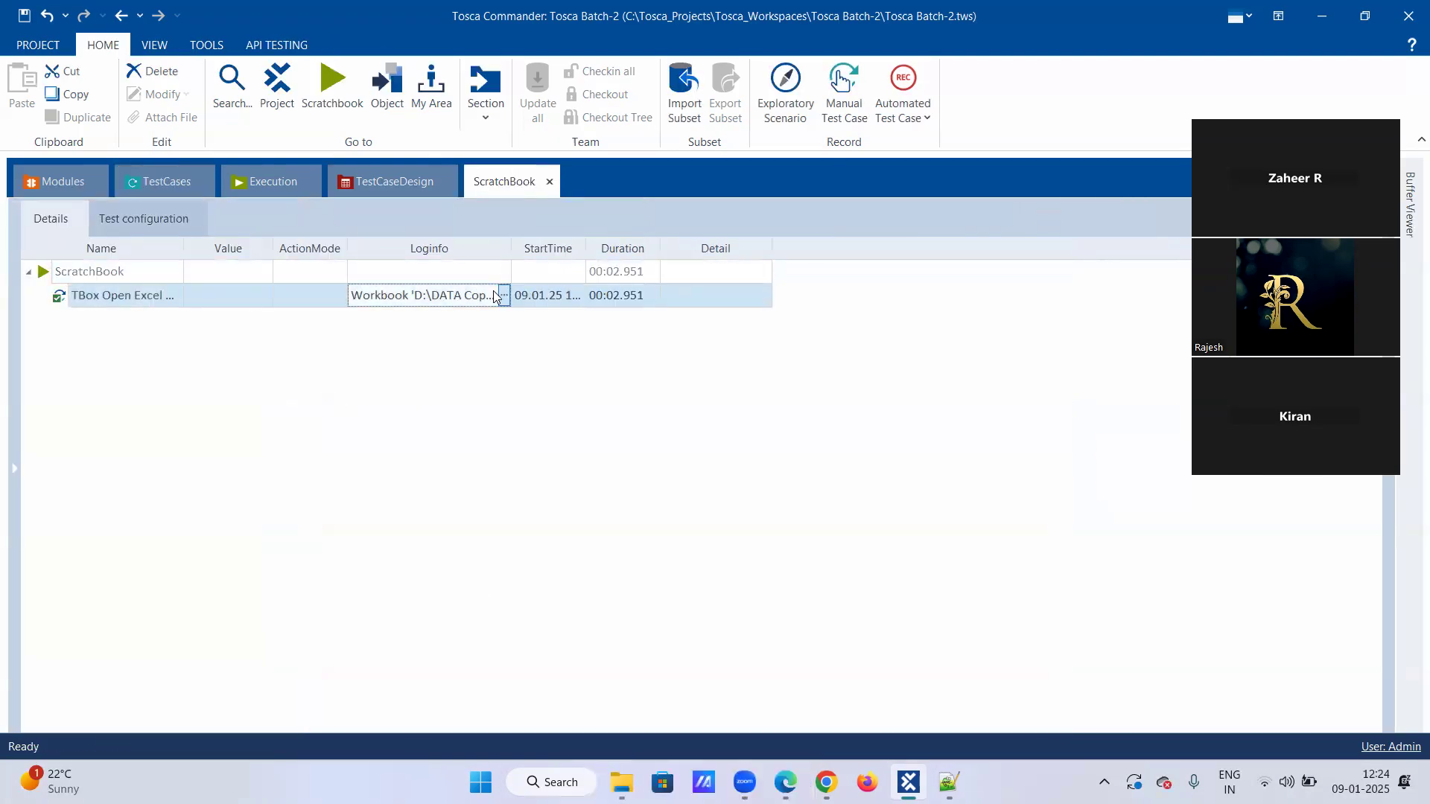
{"action": "left_click", "coordinate": [504, 296]}
{"action": "left_click_drag", "start_coordinate": [529, 342], "coordinate": [536, 359]}
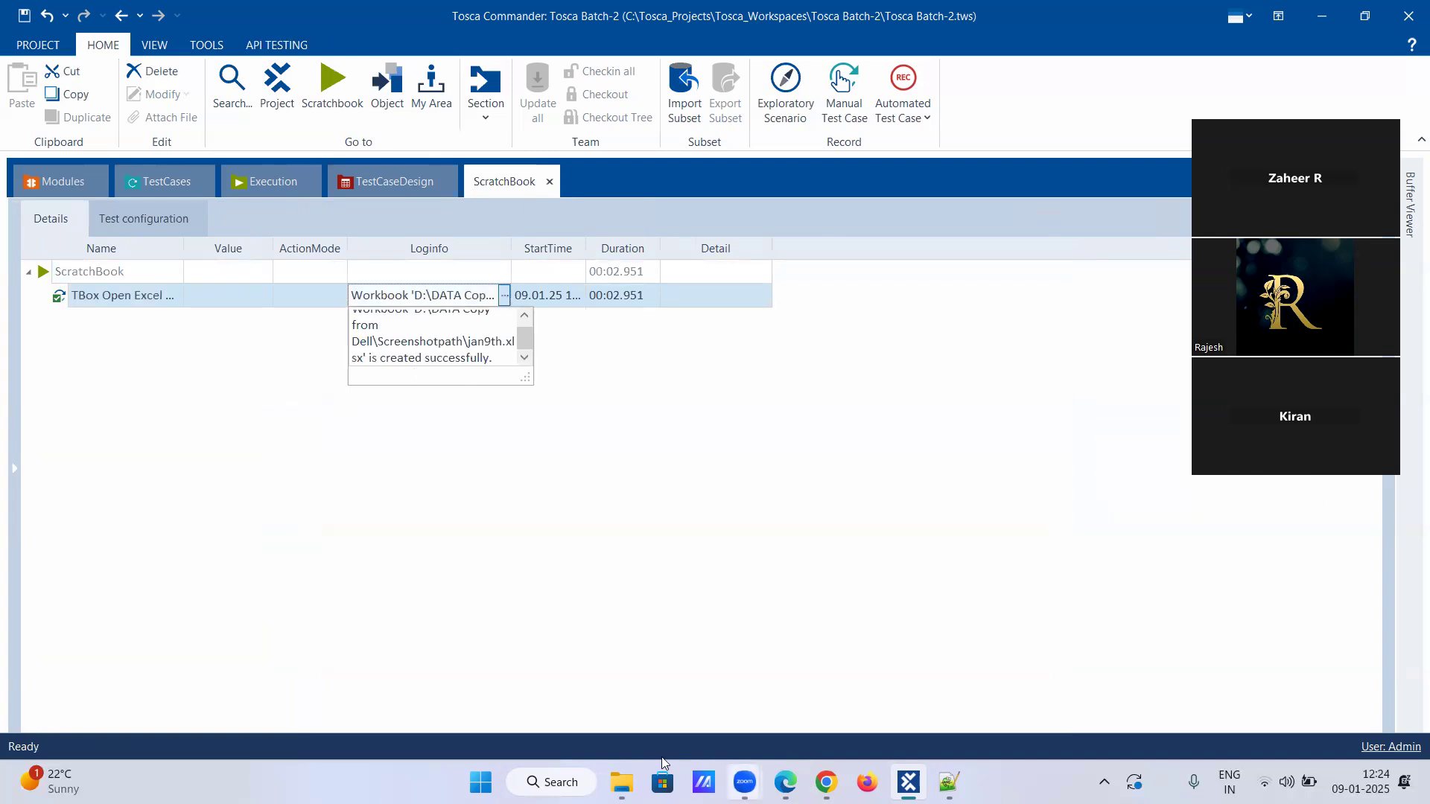
Switch to File Explorer and reopen D:\DATA Copy from Dell\Screenshotpath to check for the jan9th workbook.
{"action": "left_click", "coordinate": [628, 779]}
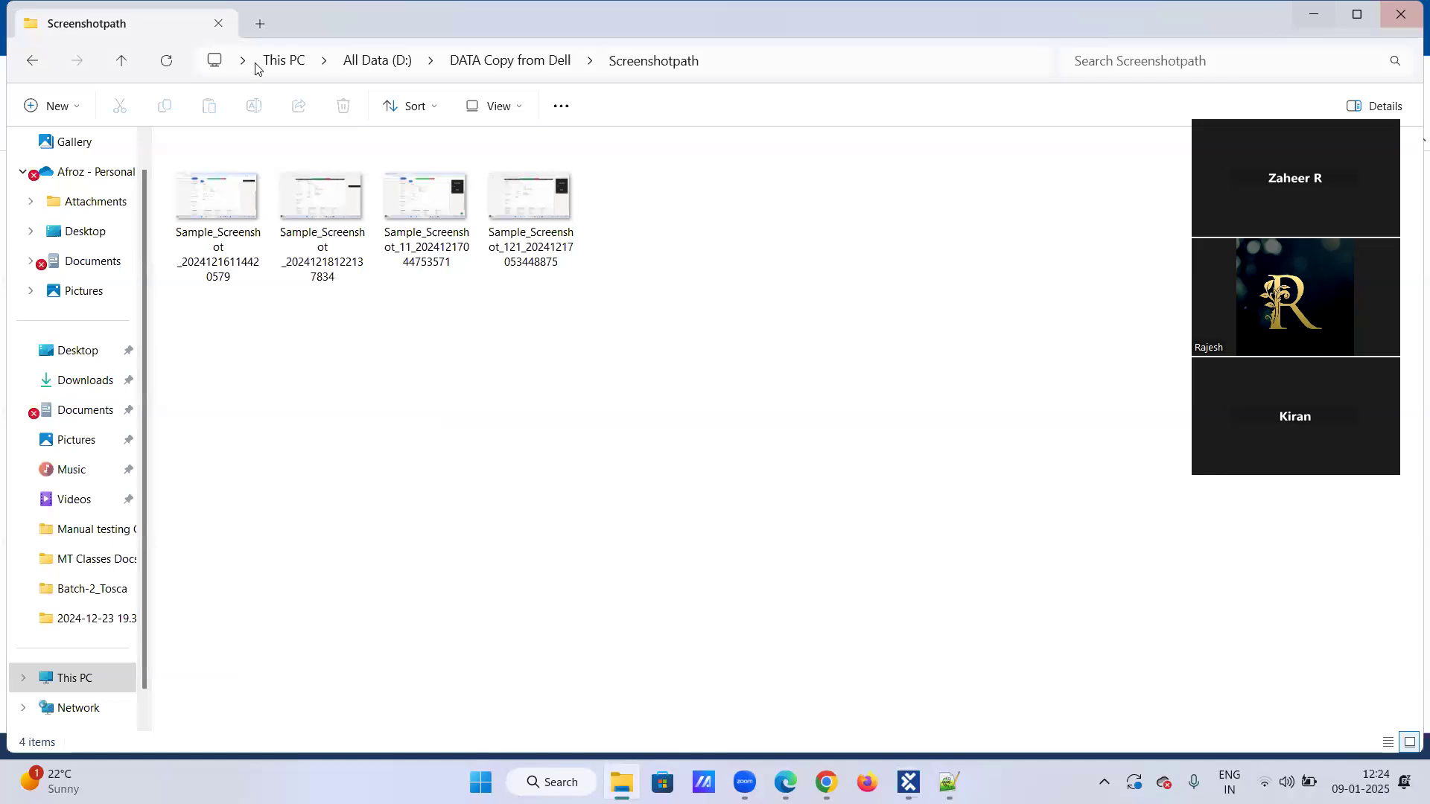
{"action": "left_click", "coordinate": [277, 60]}
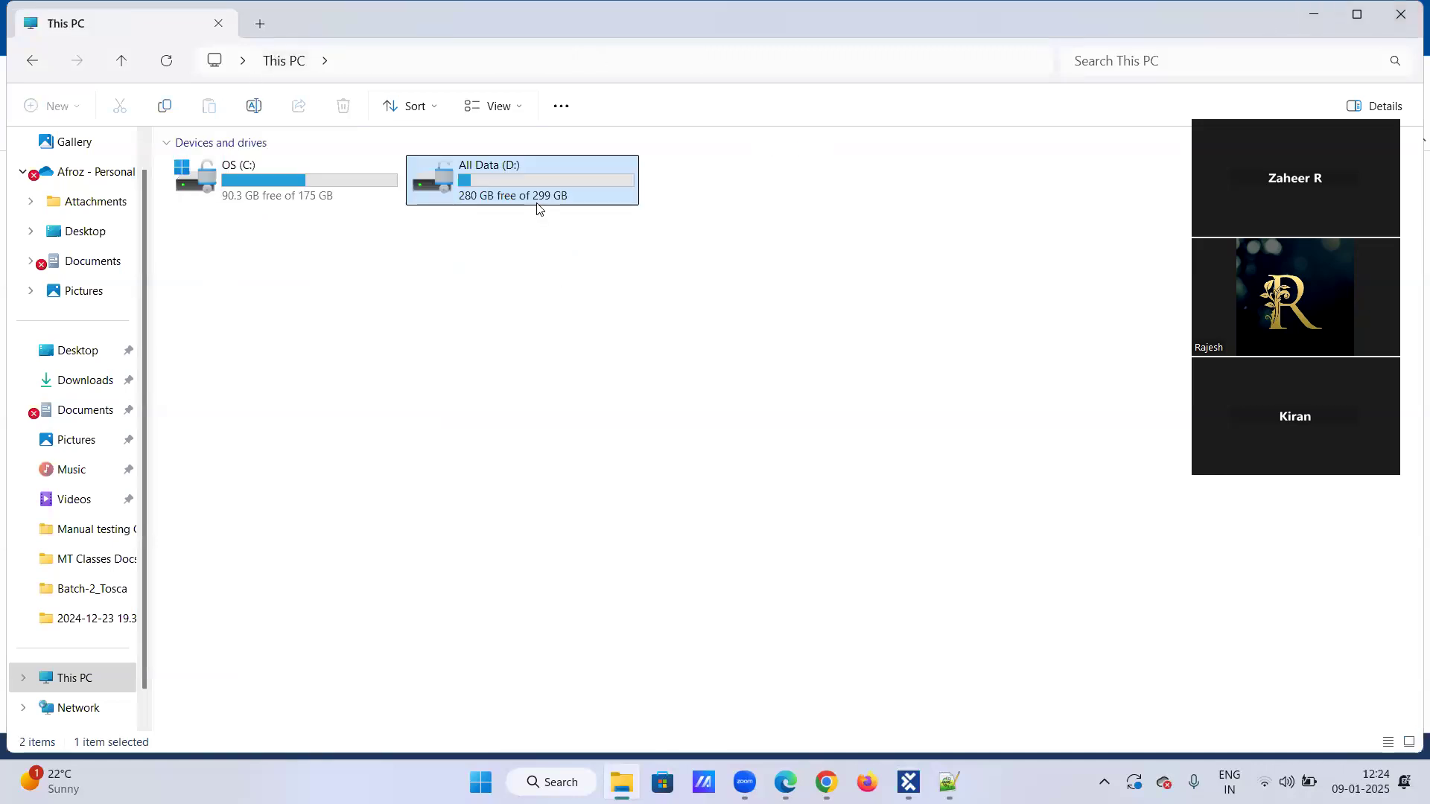
{"action": "double_click", "coordinate": [539, 209]}
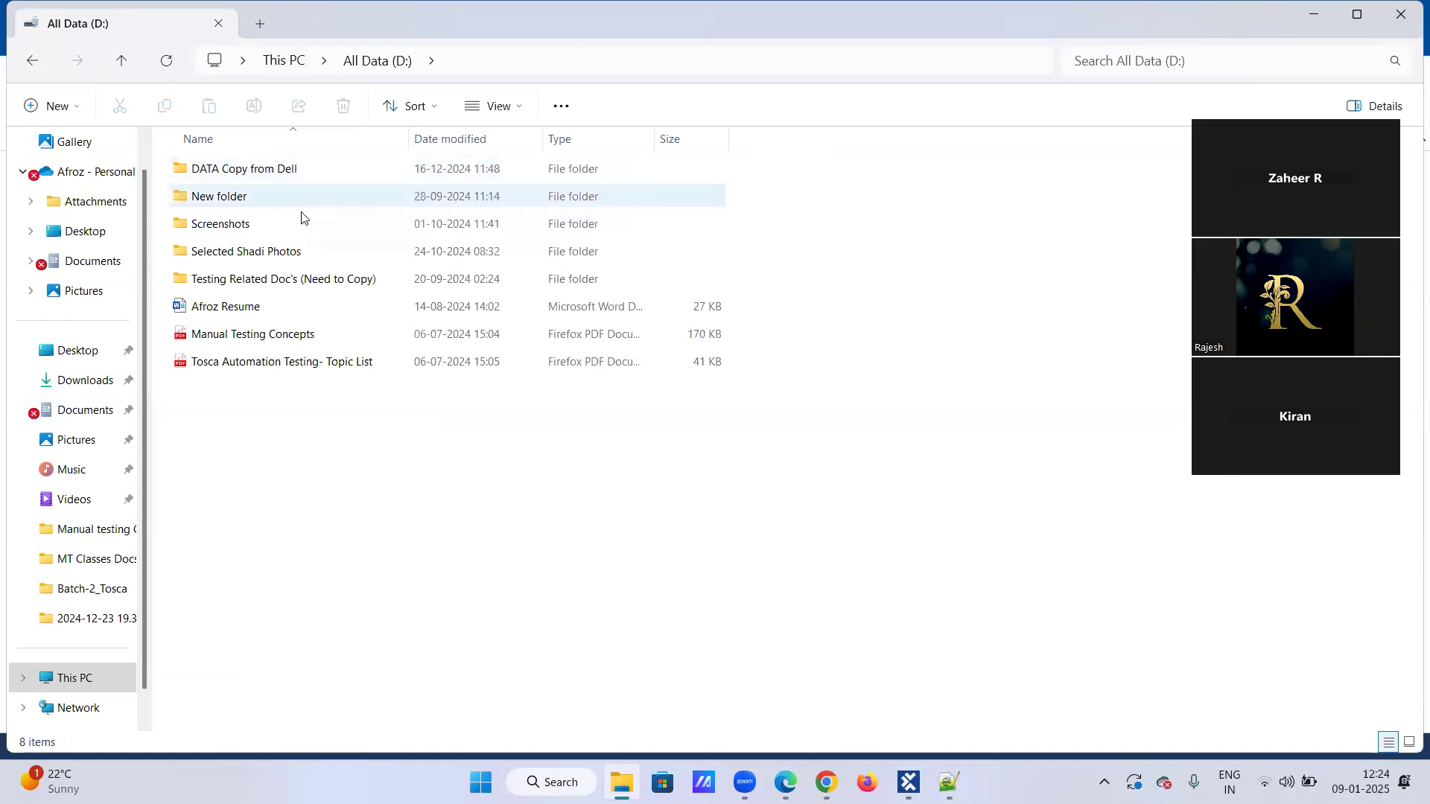
{"action": "left_click", "coordinate": [309, 170]}
{"action": "double_click", "coordinate": [308, 170]}
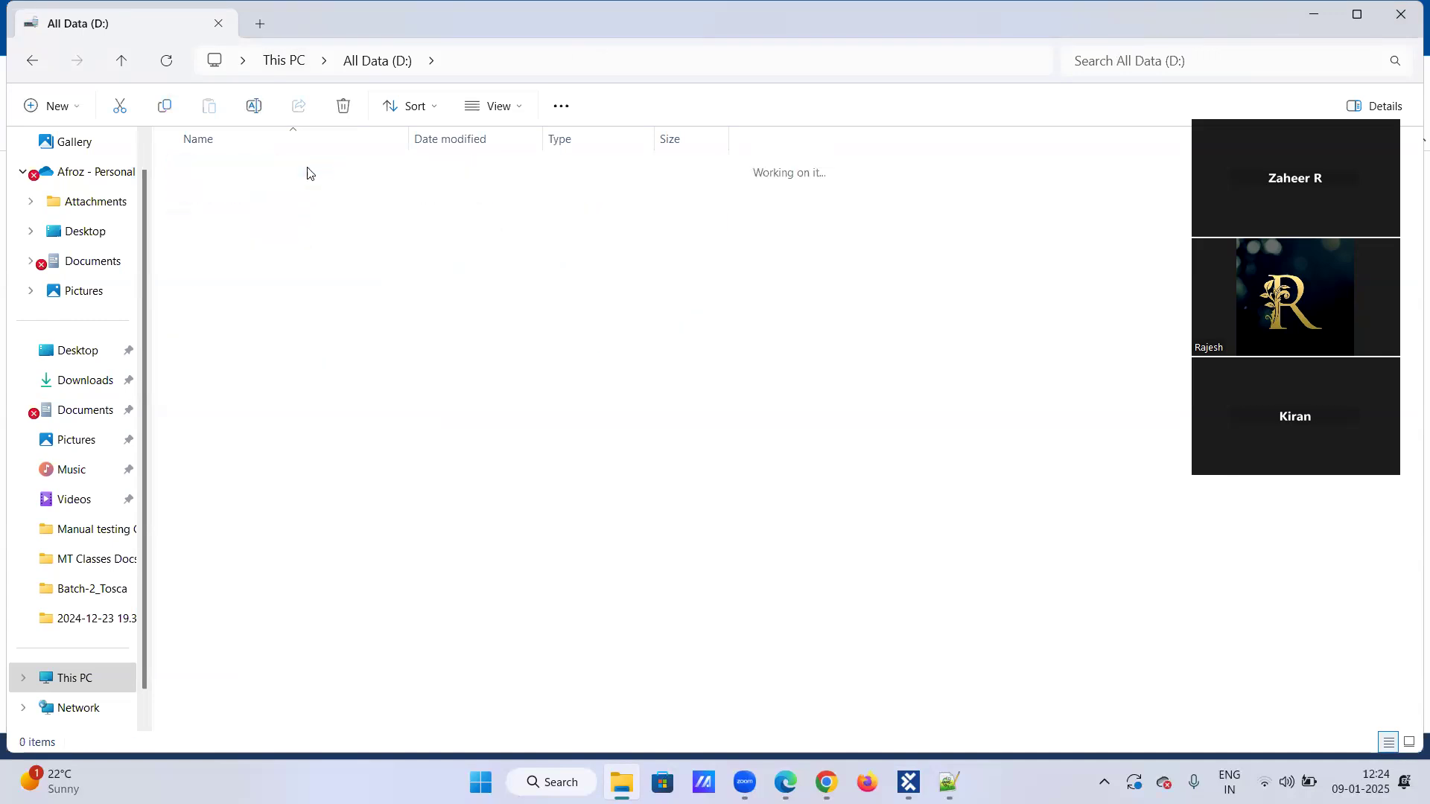
{"action": "left_click", "coordinate": [308, 312]}
{"action": "double_click", "coordinate": [309, 314]}
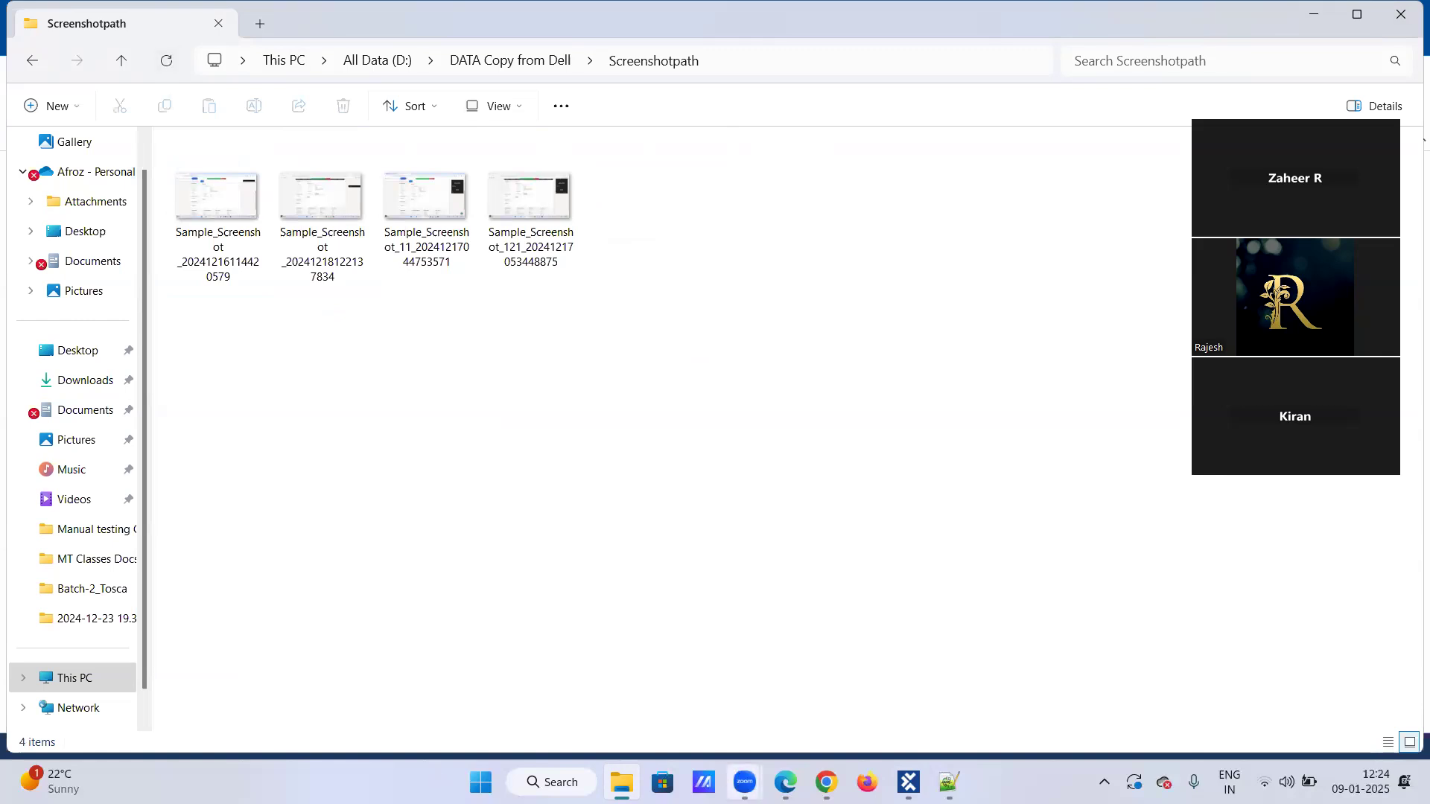
Return to Tosca Commander and reread the workbook path in the executed step's Loginfo from its beginning.
{"action": "mouse_move", "coordinate": [785, 782]}
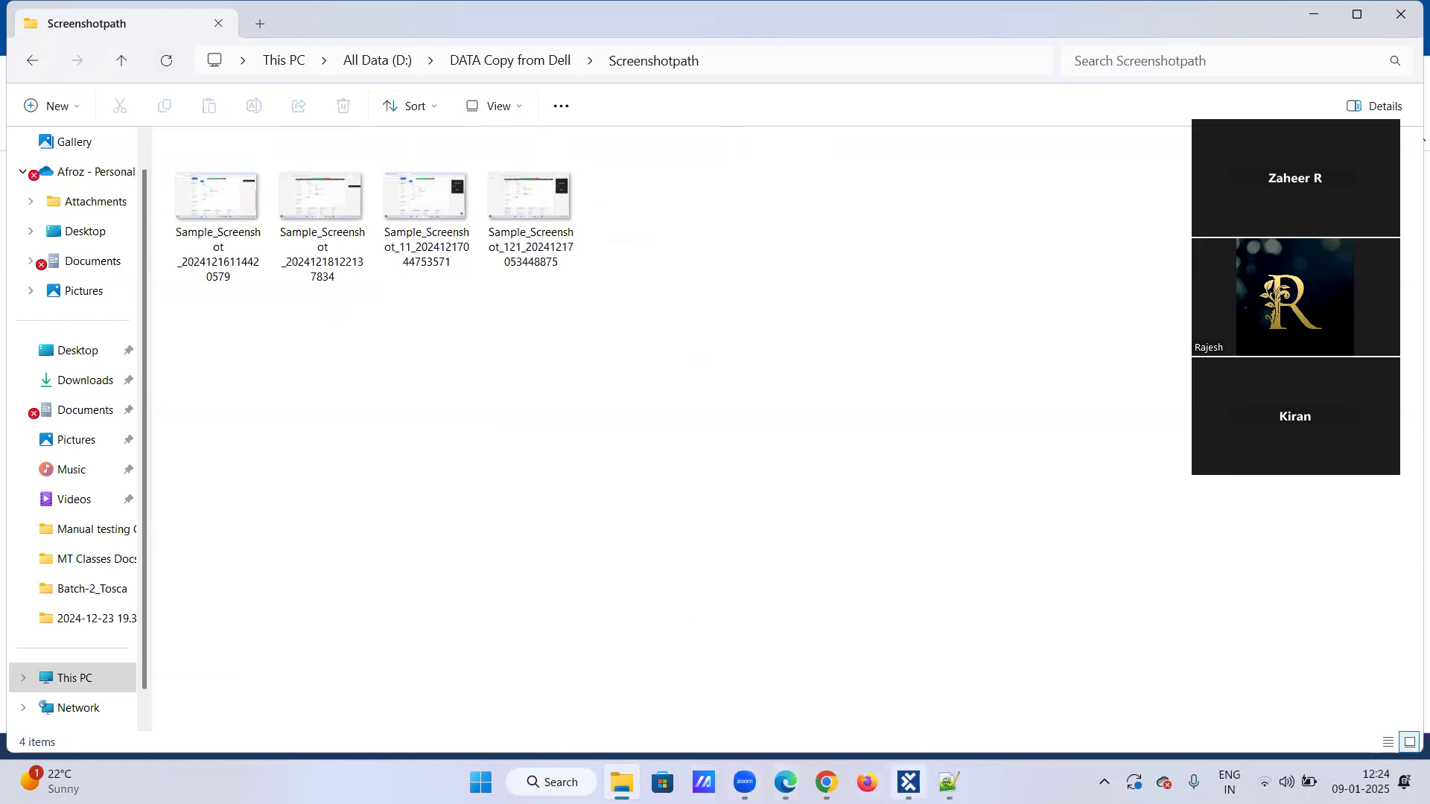
{"action": "left_click", "coordinate": [909, 782]}
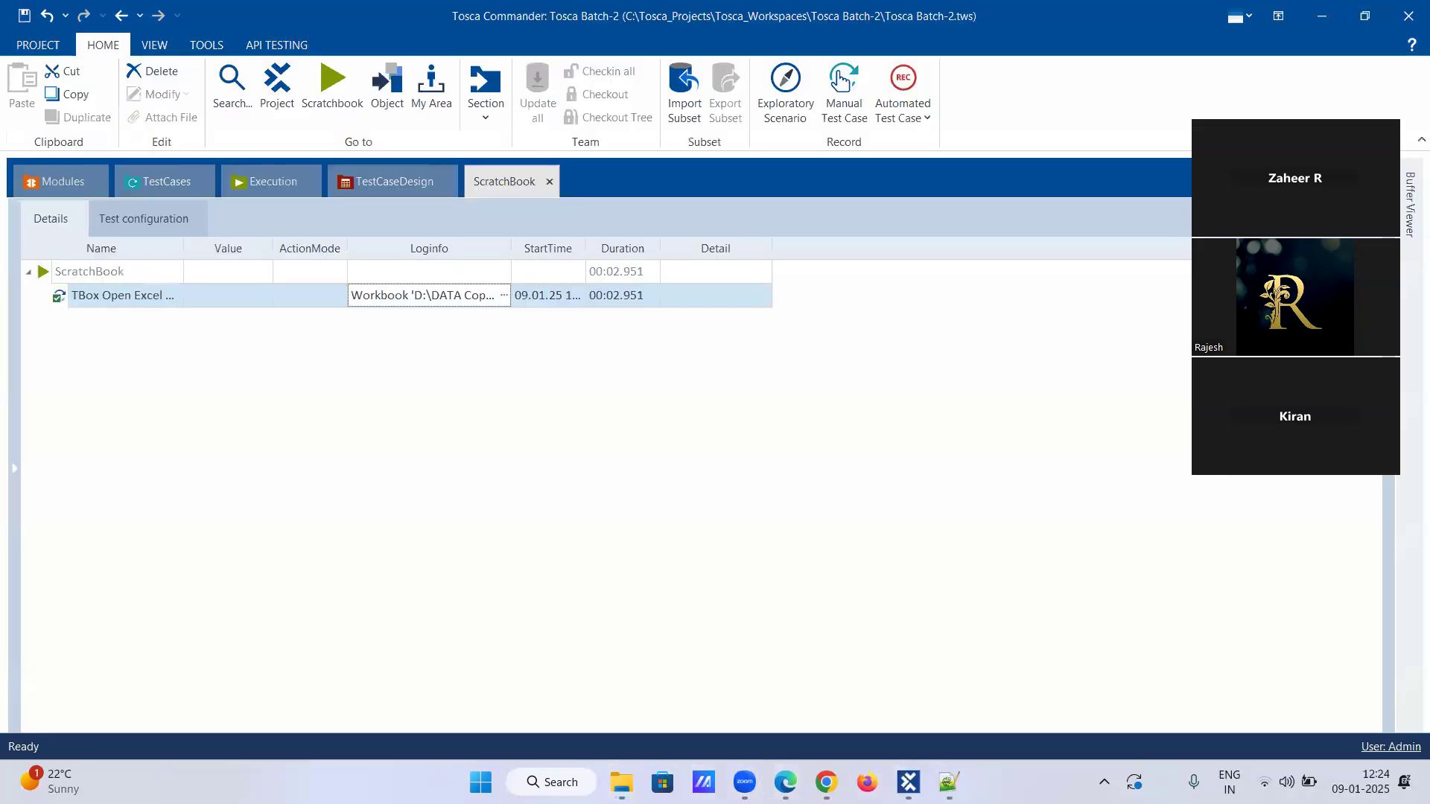
{"action": "left_click", "coordinate": [504, 296]}
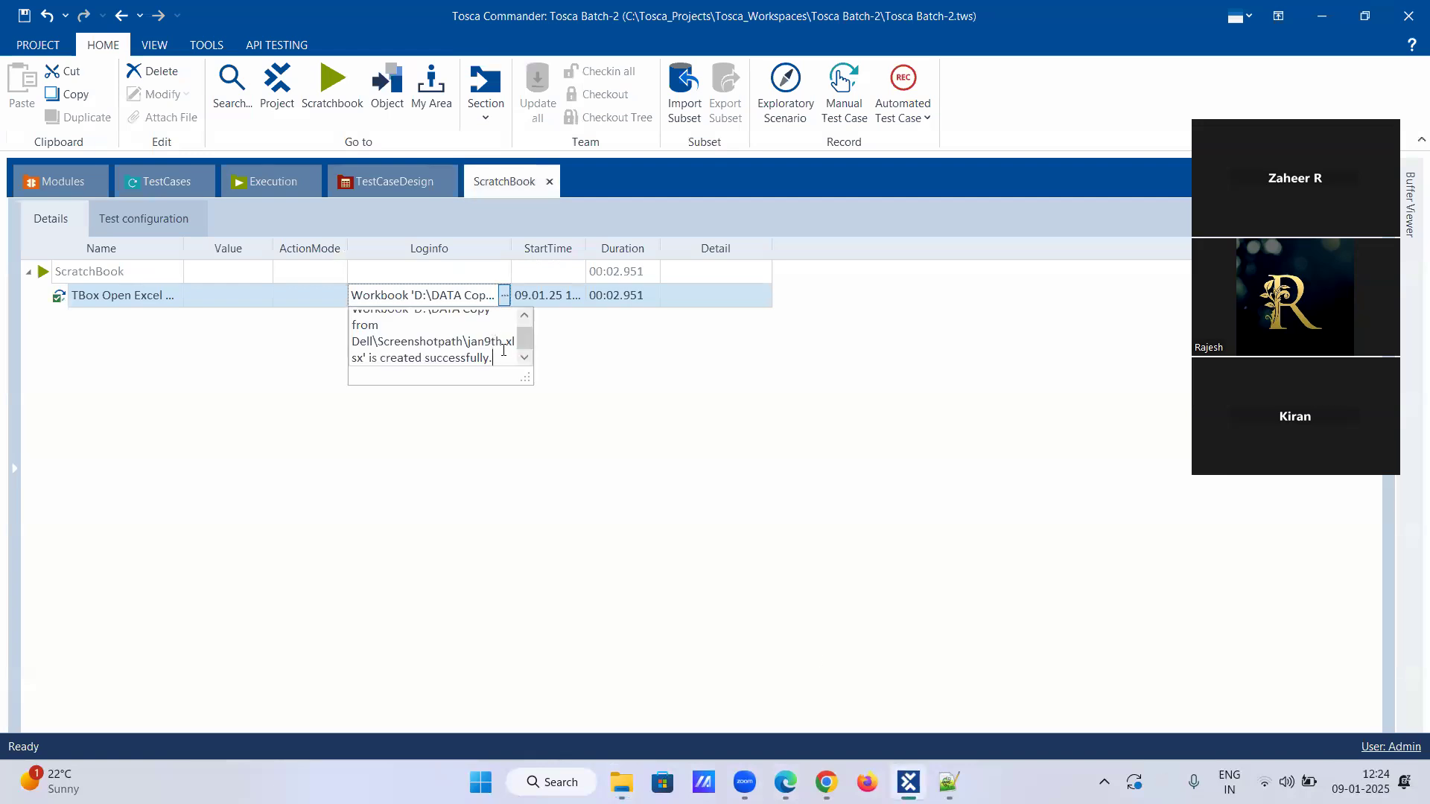
{"action": "left_click", "coordinate": [527, 317]}
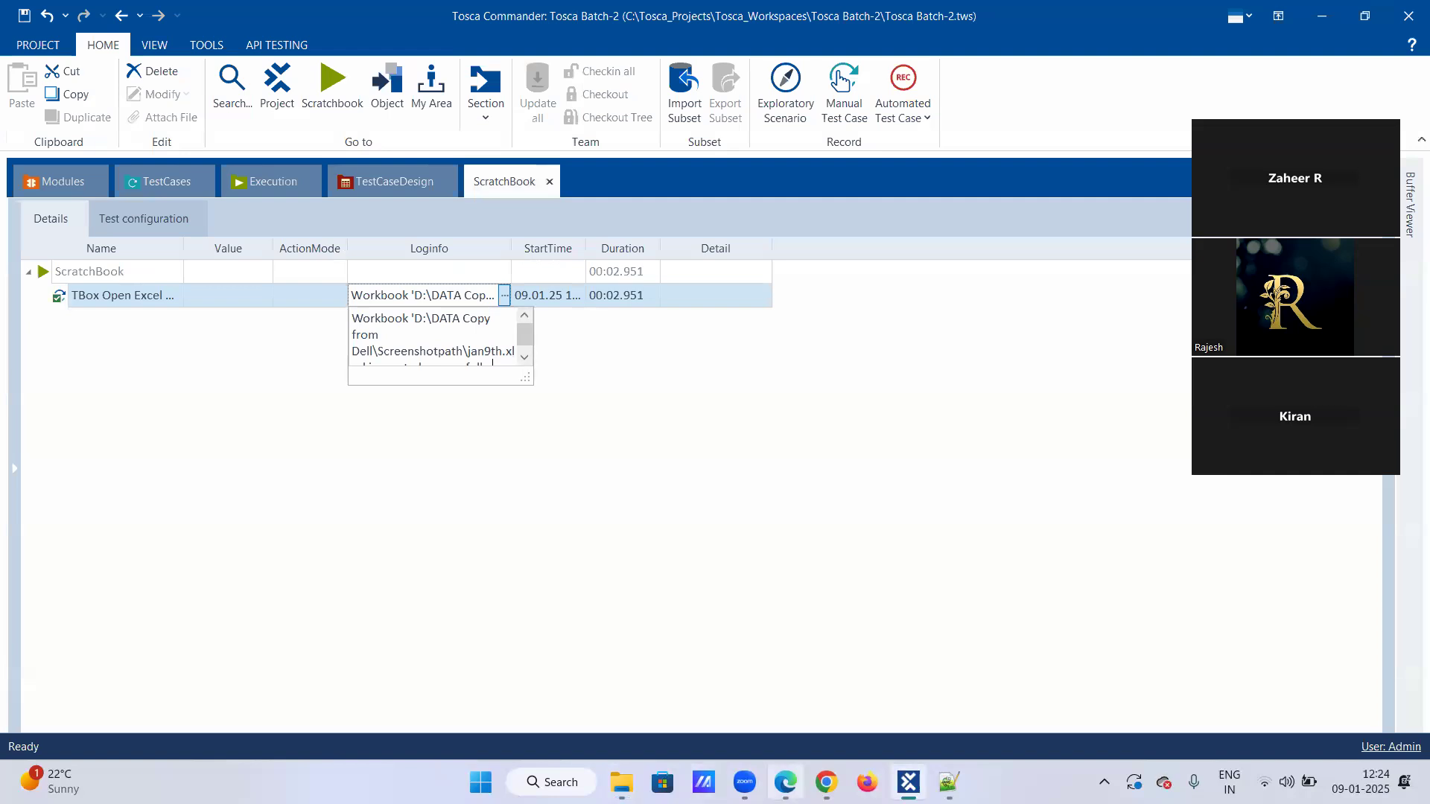
{"action": "mouse_move", "coordinate": [786, 782]}
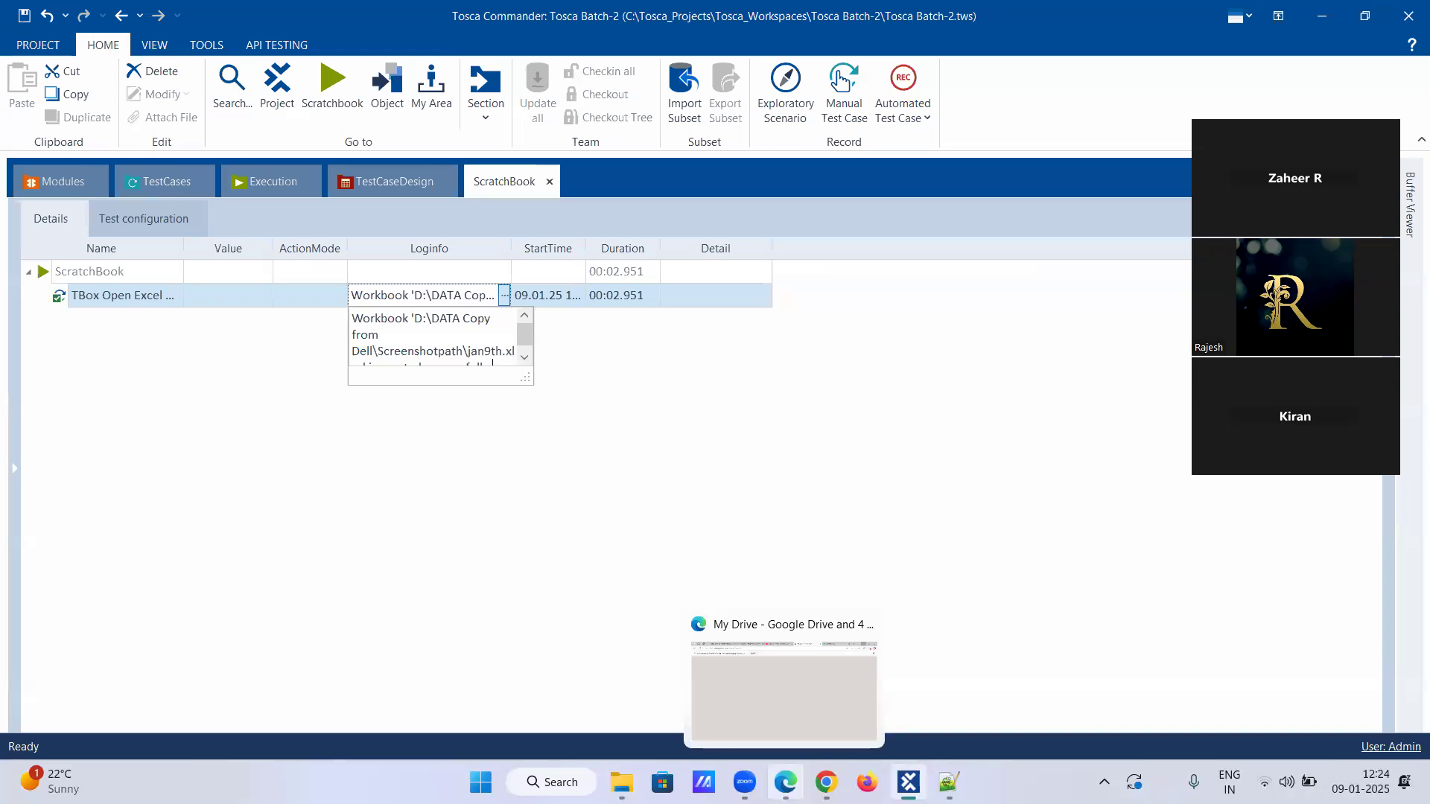
{"action": "mouse_move", "coordinate": [908, 782]}
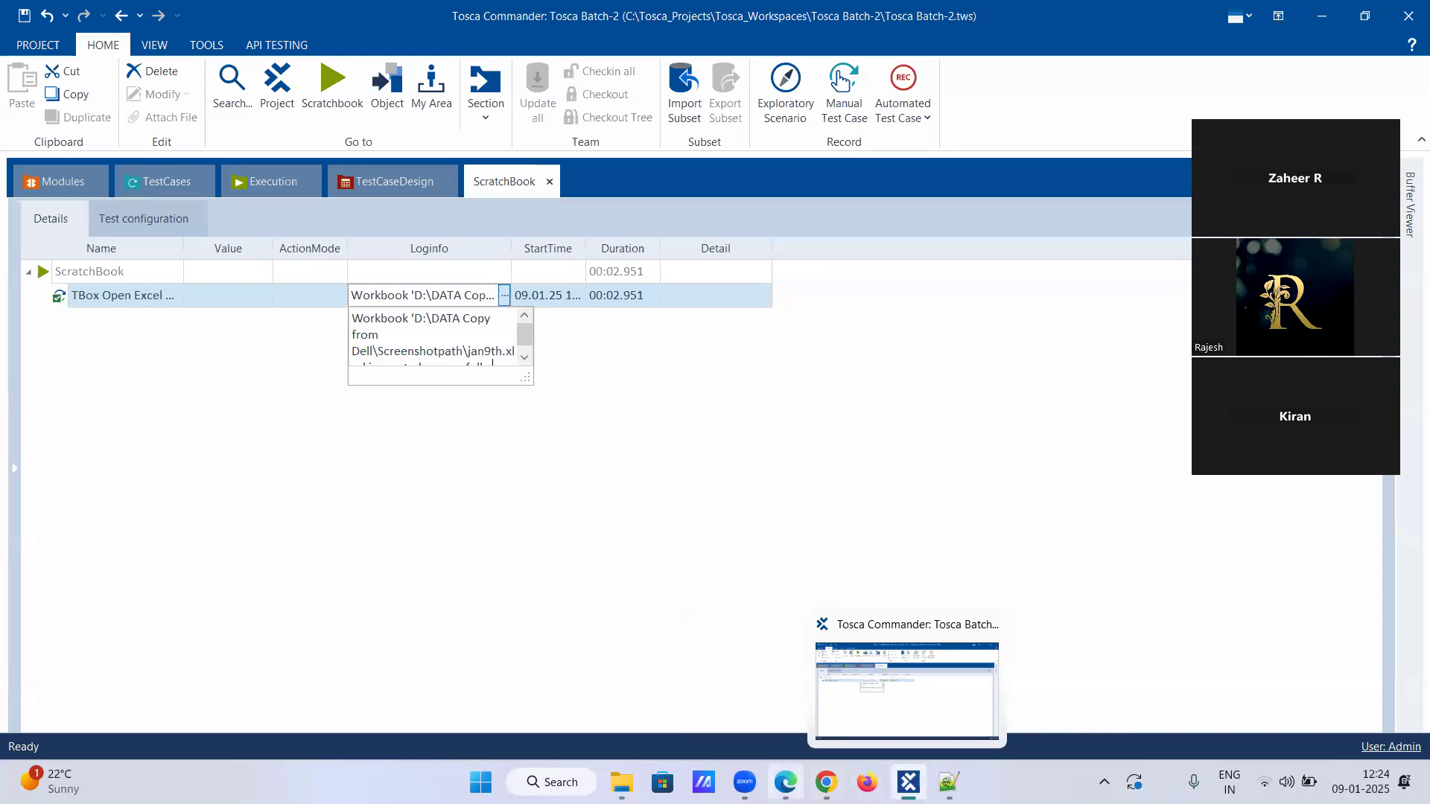
Search Windows for Excel and launch it to check the recent workbooks for jan9th.
{"action": "left_click", "coordinate": [551, 782]}
{"action": "type", "text": "exce"}
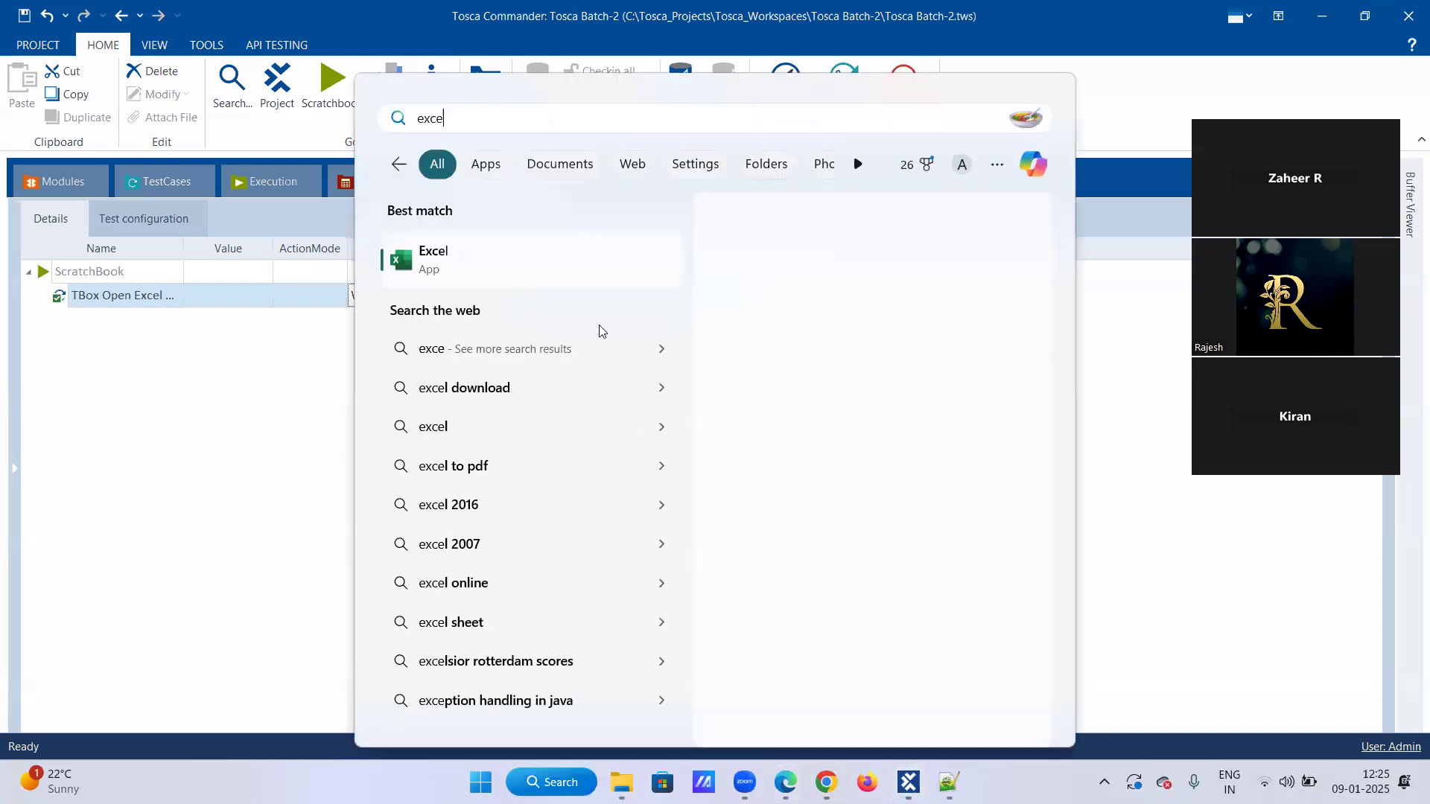
{"action": "left_click", "coordinate": [530, 265]}
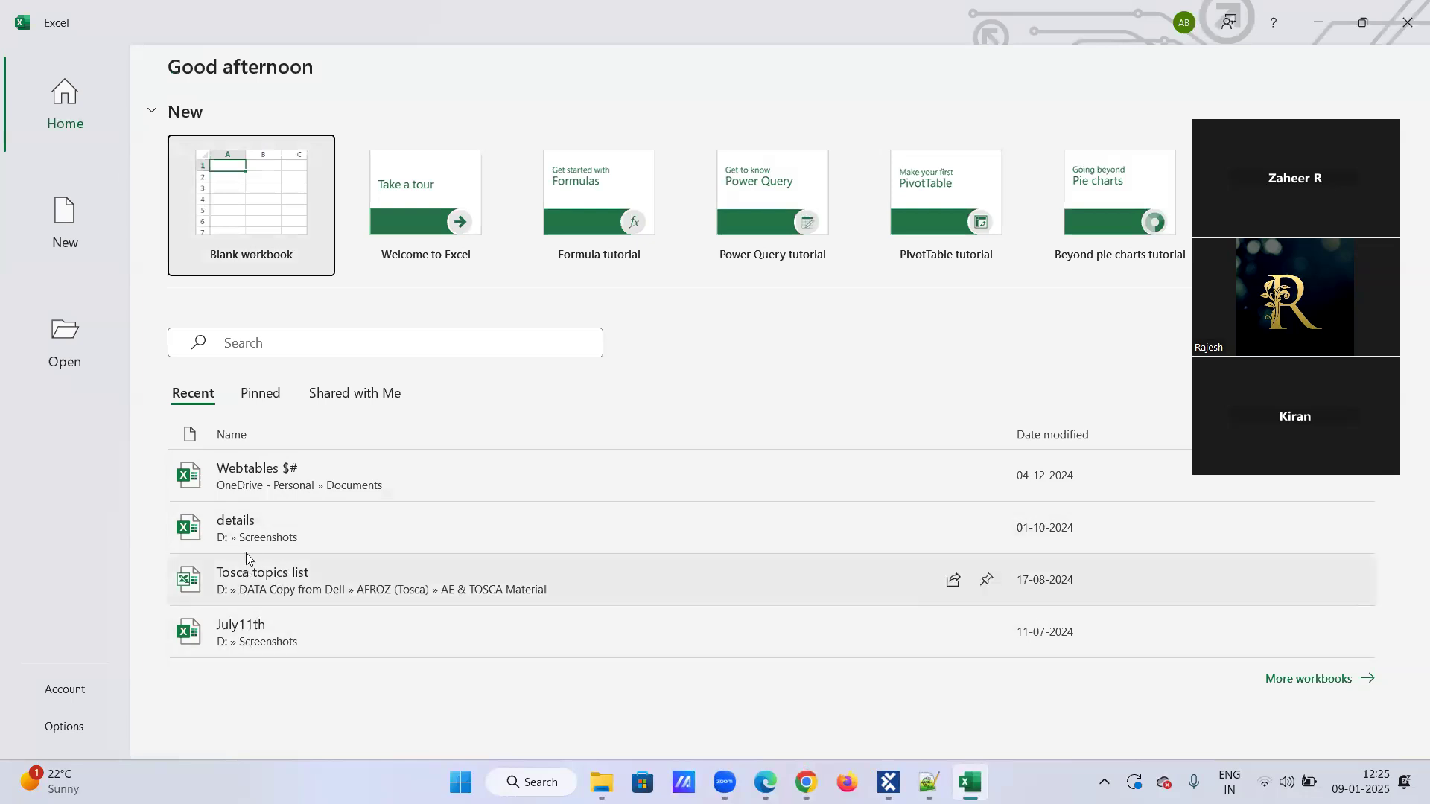
Look through the recent workbooks and recent folders on Excel's Open page for jan9th.
{"action": "left_click", "coordinate": [61, 330]}
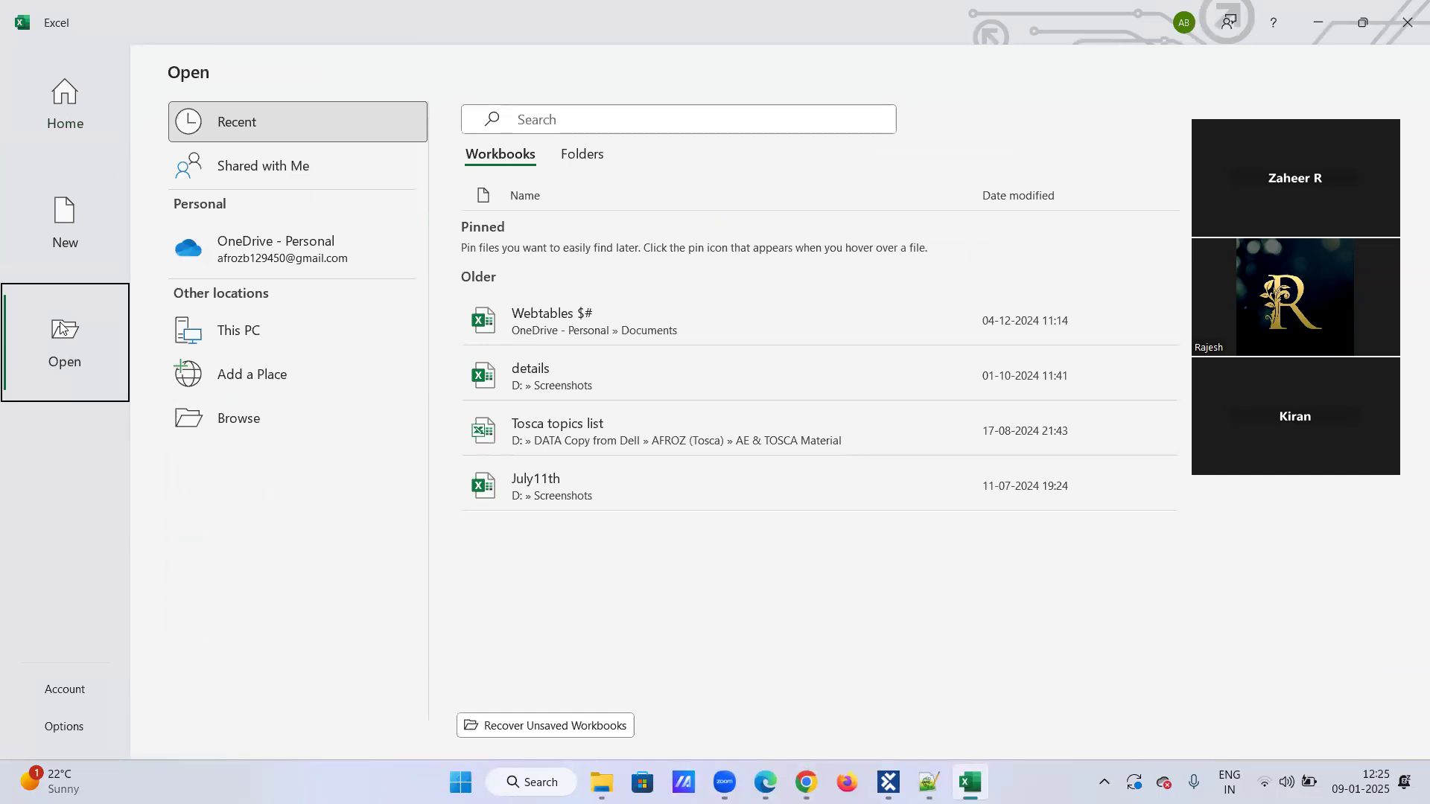
{"action": "left_click", "coordinate": [605, 153]}
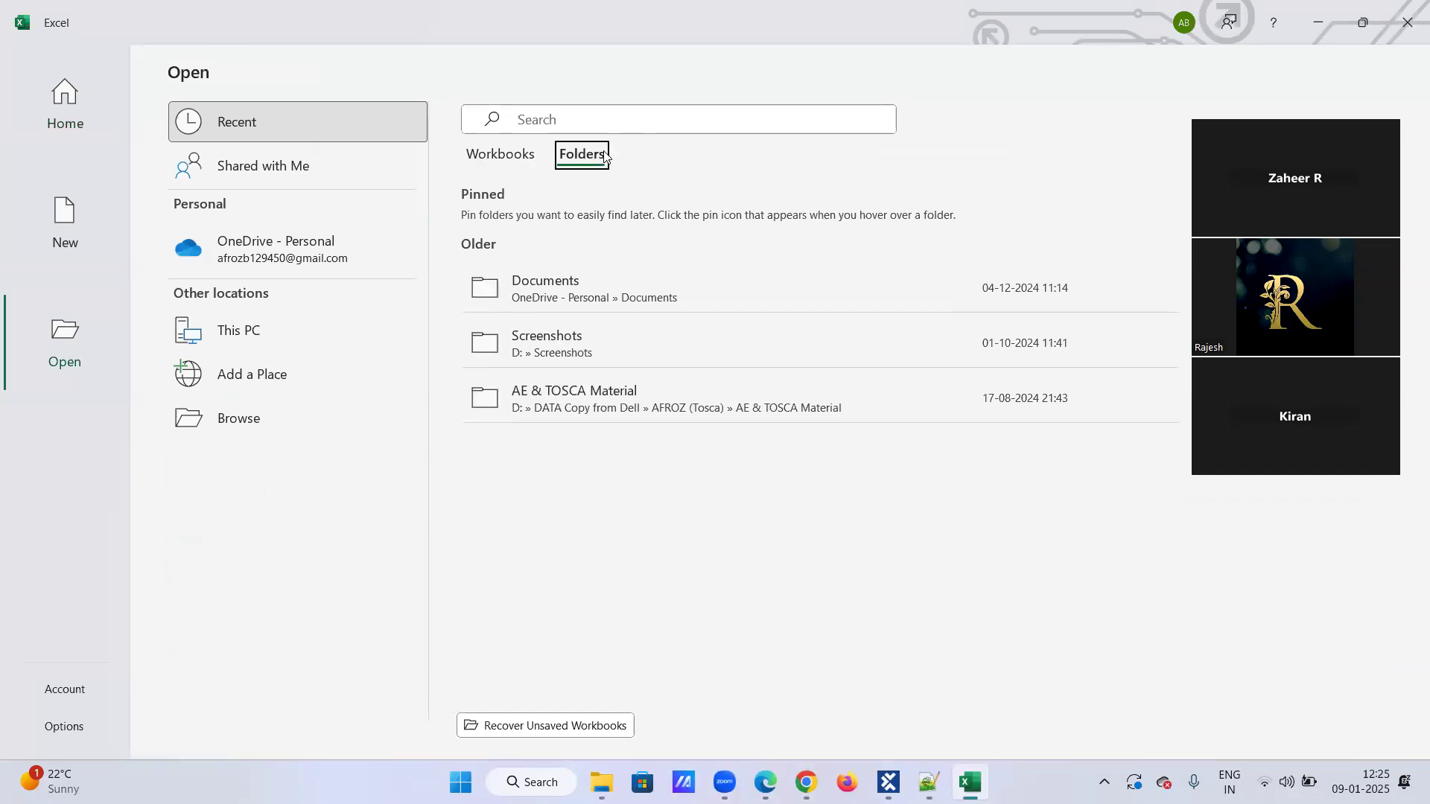
{"action": "left_click", "coordinate": [513, 163]}
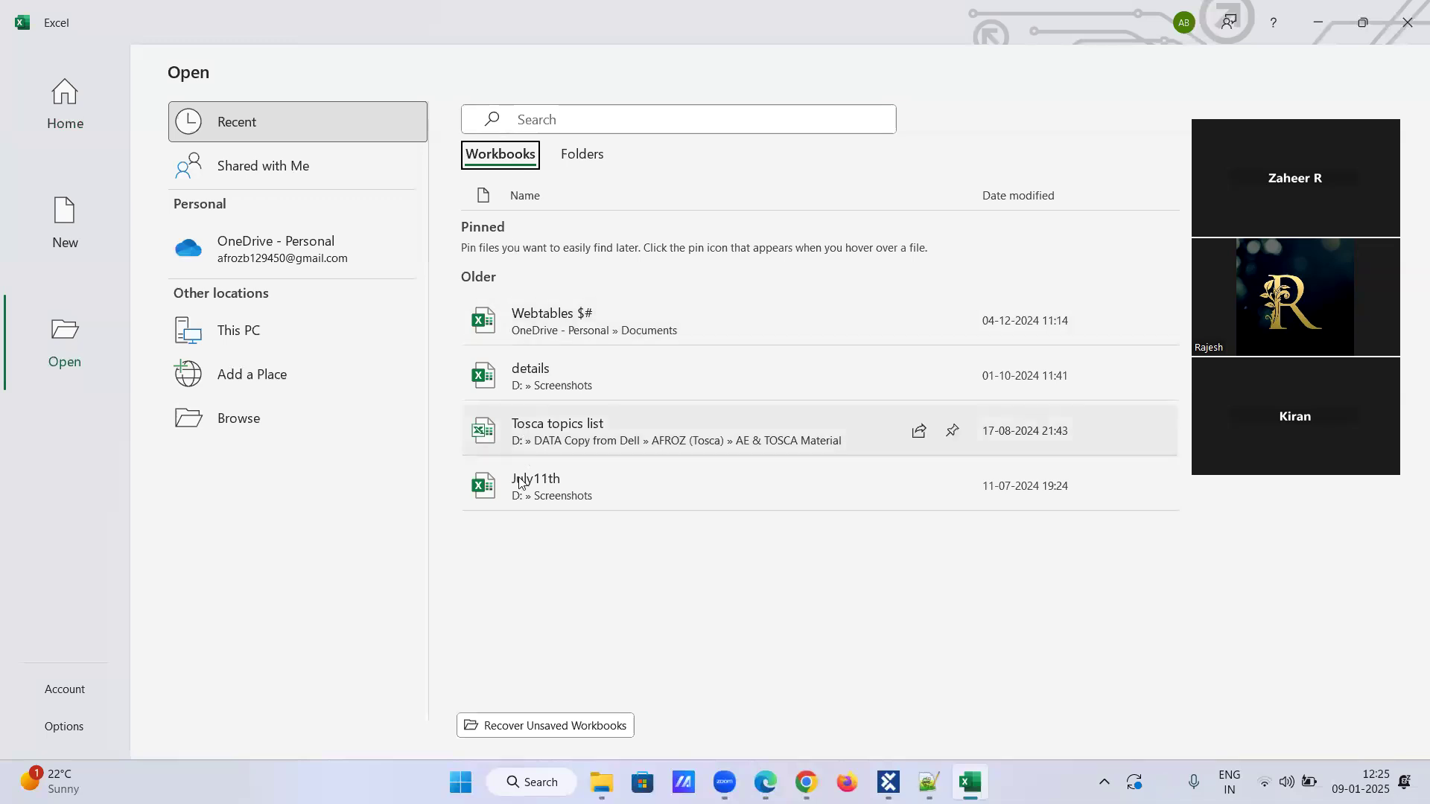
Browse Excel's unsaved-workbook recovery location and its XLSTART folder for jan9th, close the browser and minimize Excel.
{"action": "left_click", "coordinate": [540, 726]}
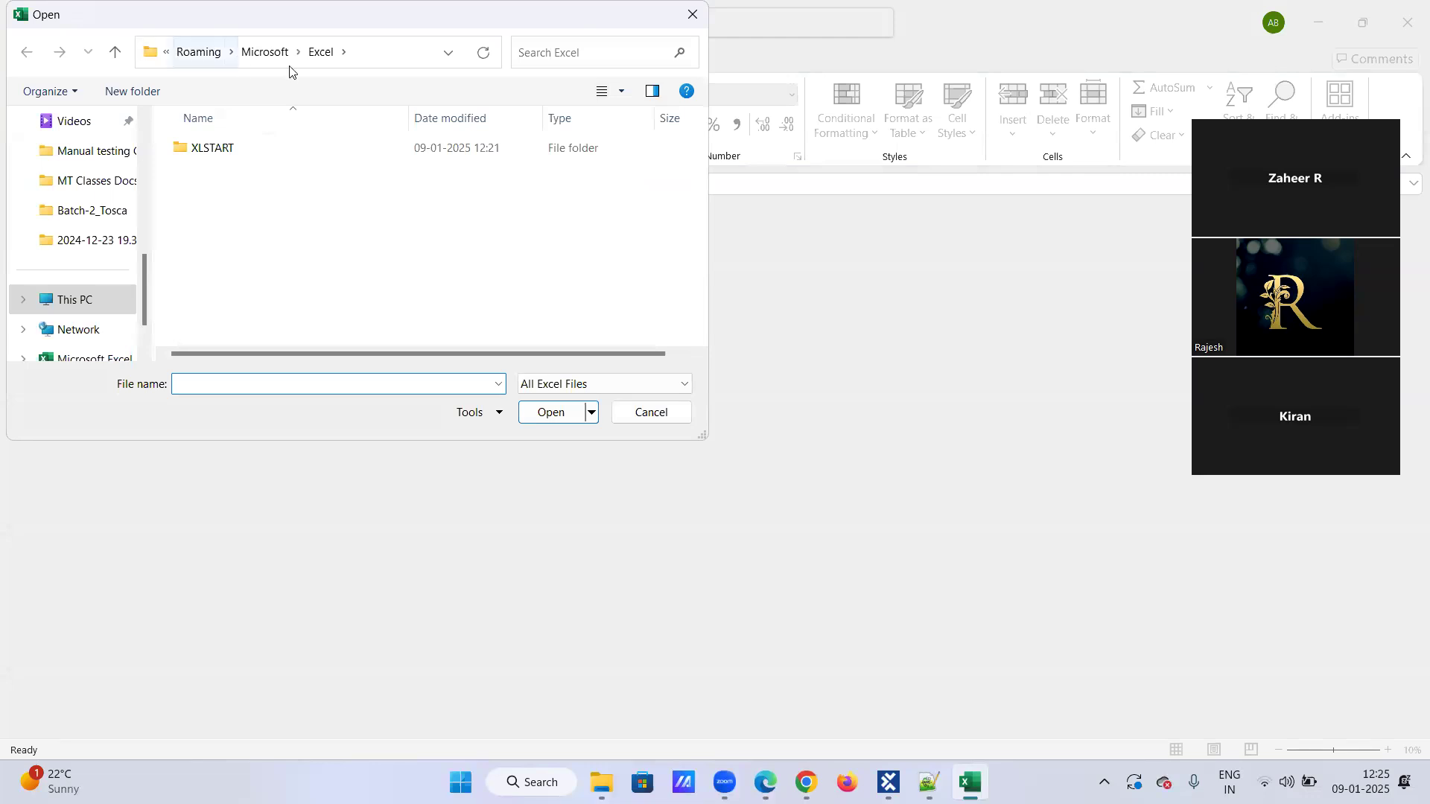
{"action": "double_click", "coordinate": [231, 147]}
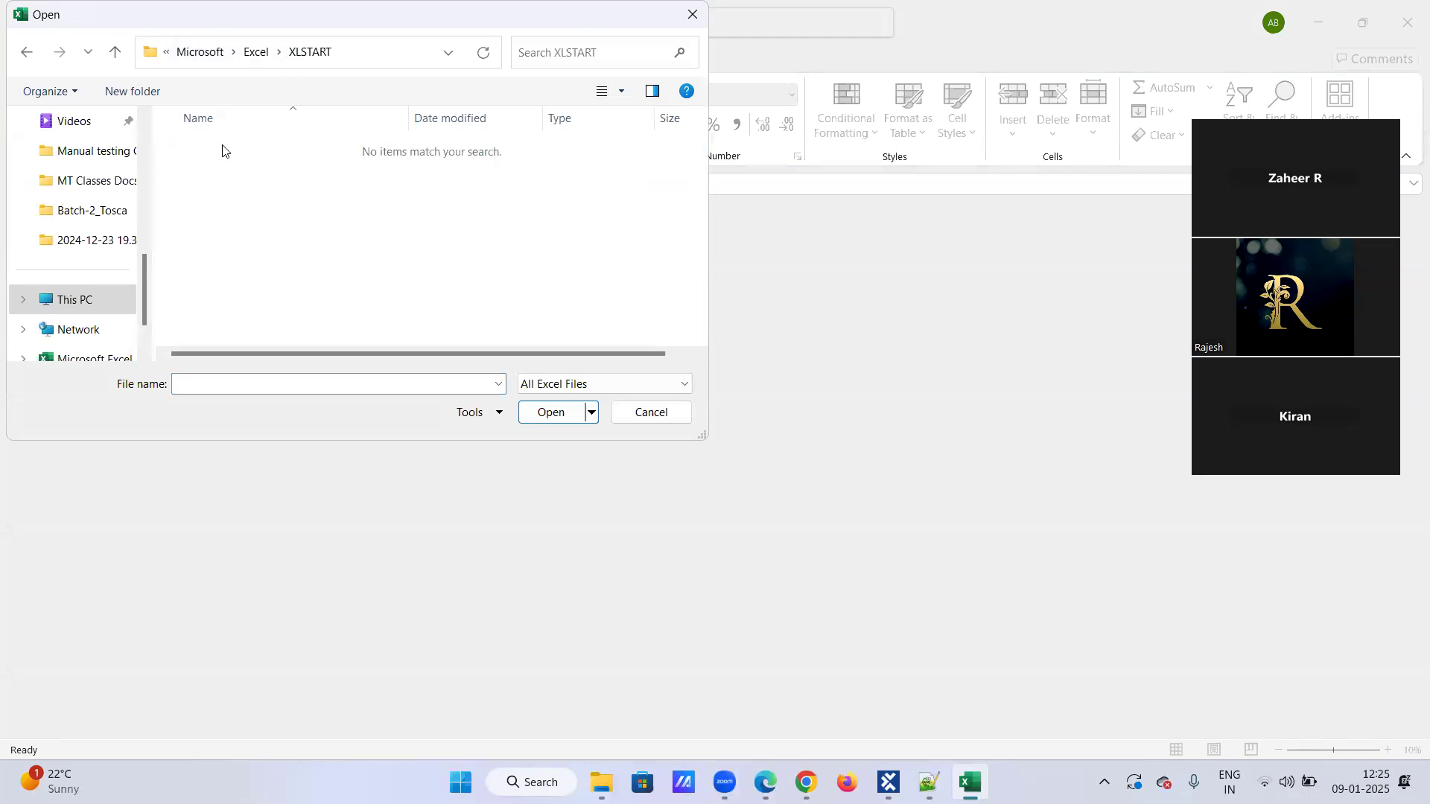
{"action": "left_click", "coordinate": [257, 52]}
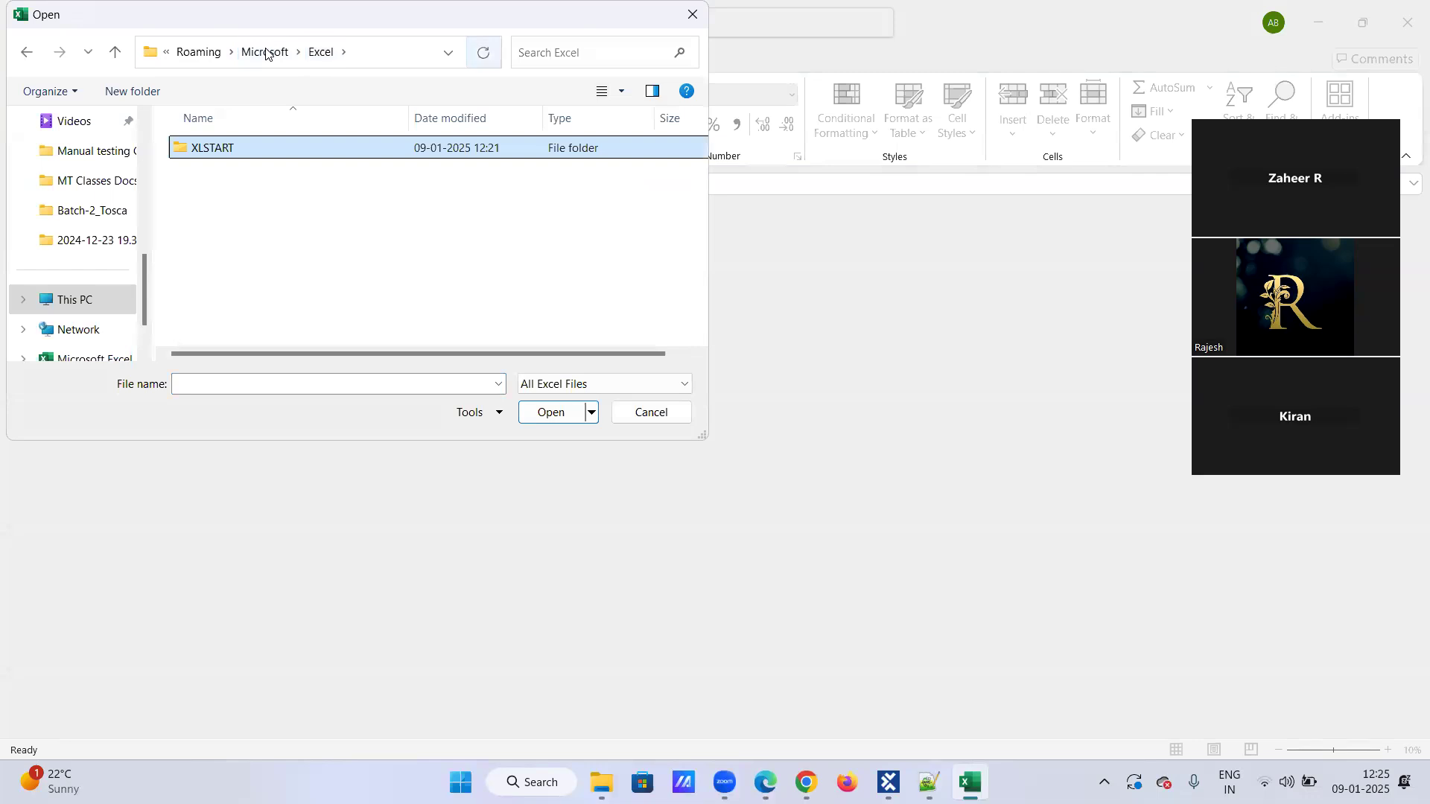
{"action": "left_click", "coordinate": [692, 14]}
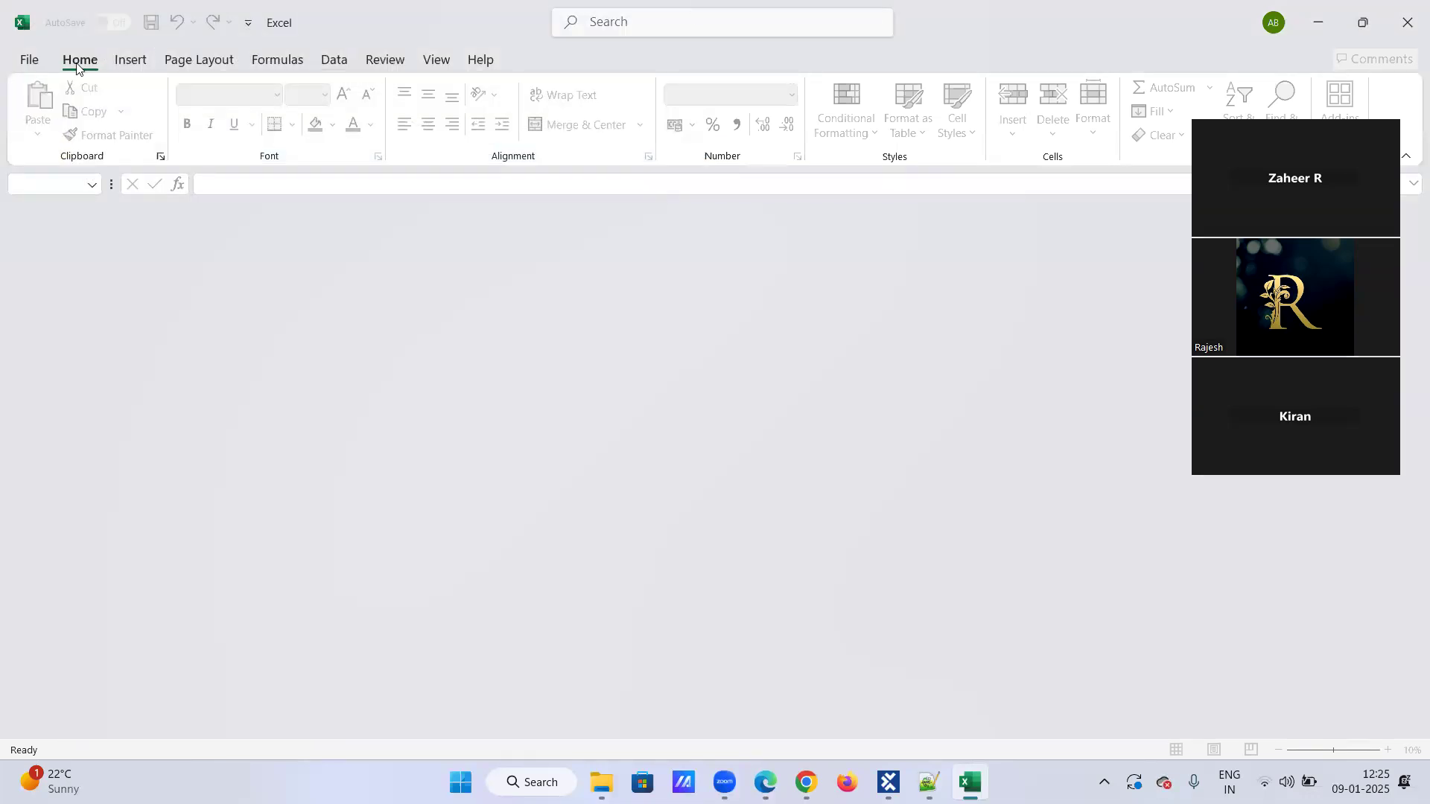
{"action": "left_click", "coordinate": [30, 61]}
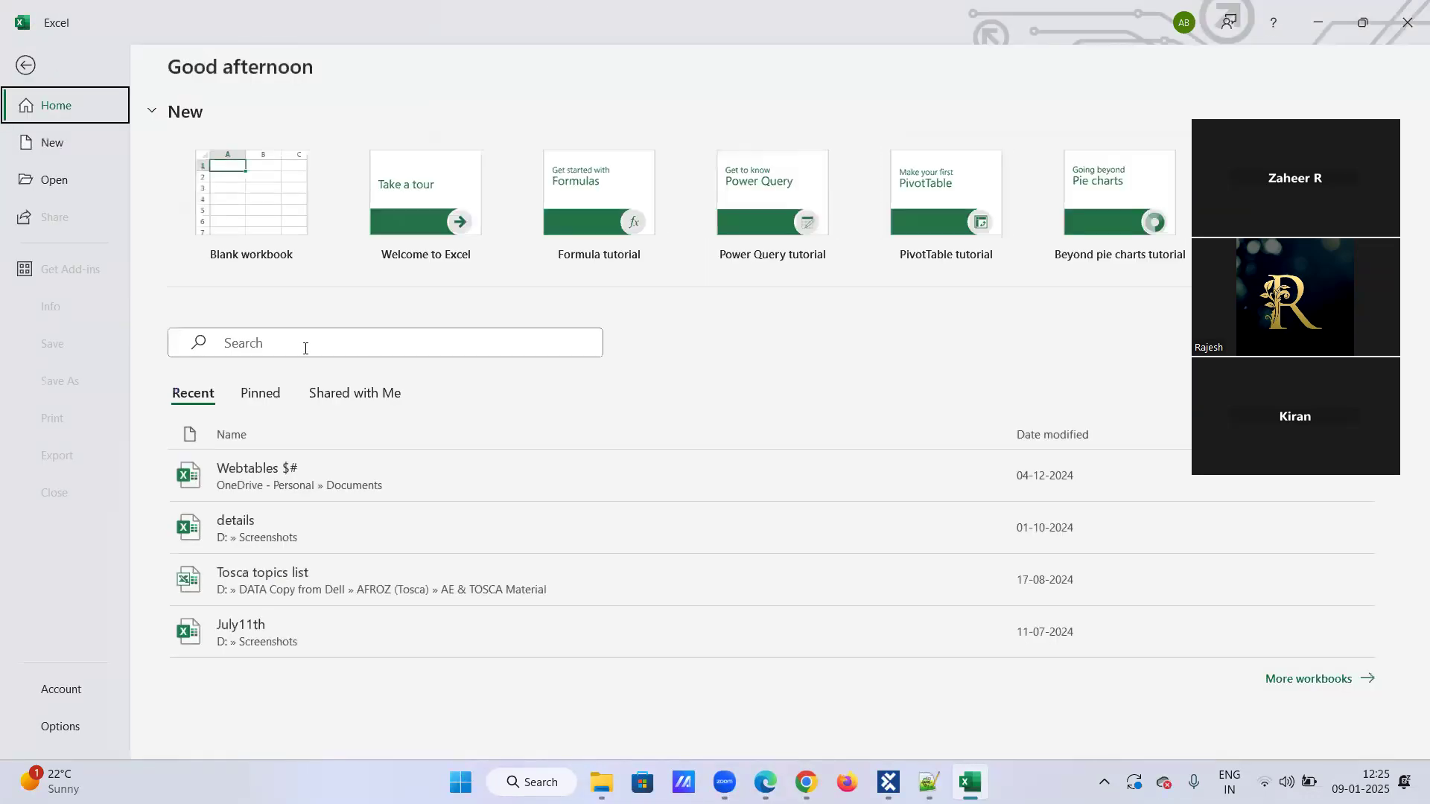
{"action": "left_click", "coordinate": [1317, 22]}
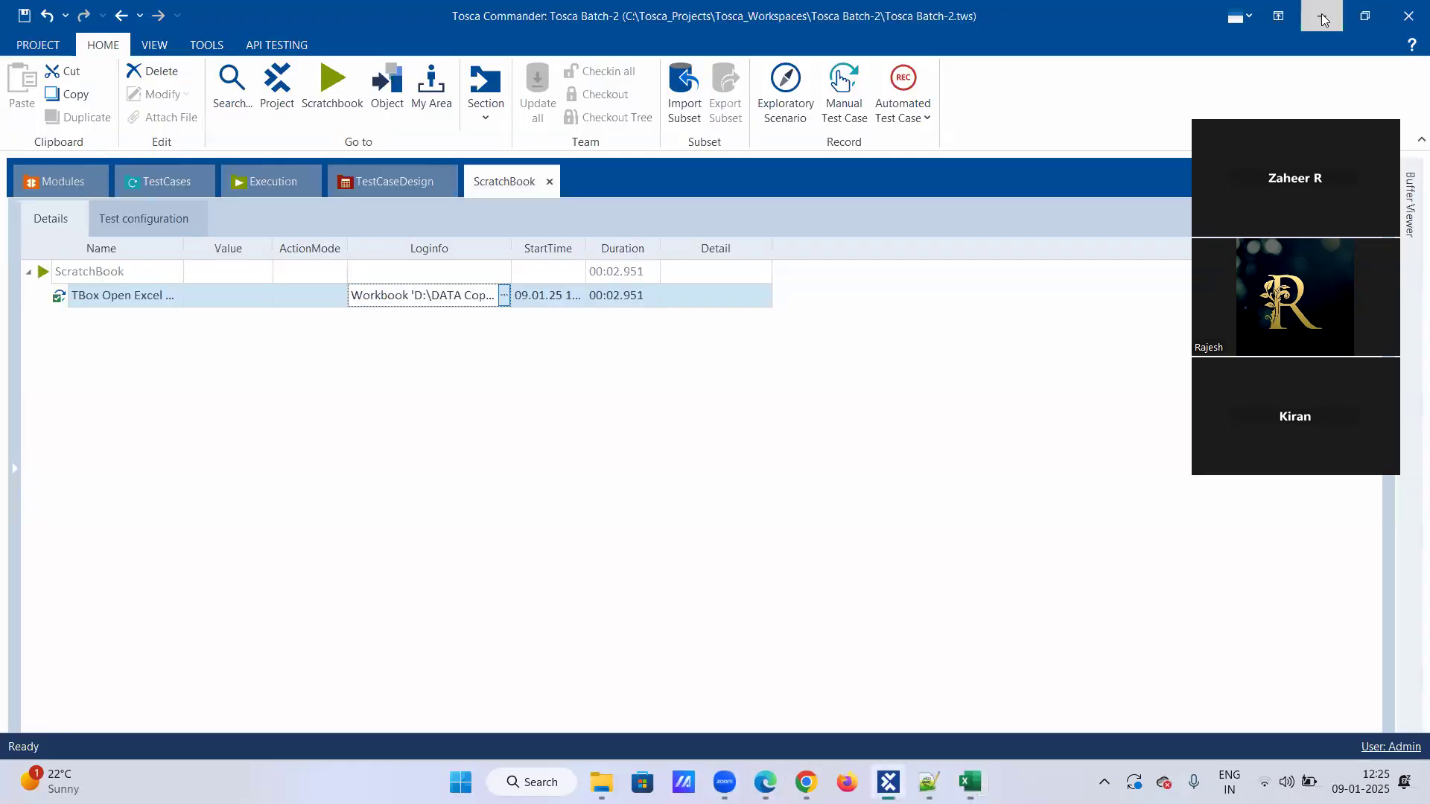
Reread the full Loginfo of the TBox Open Excel Workbook step in the Tosca Commander ScratchBook.
{"action": "left_click", "coordinate": [504, 296]}
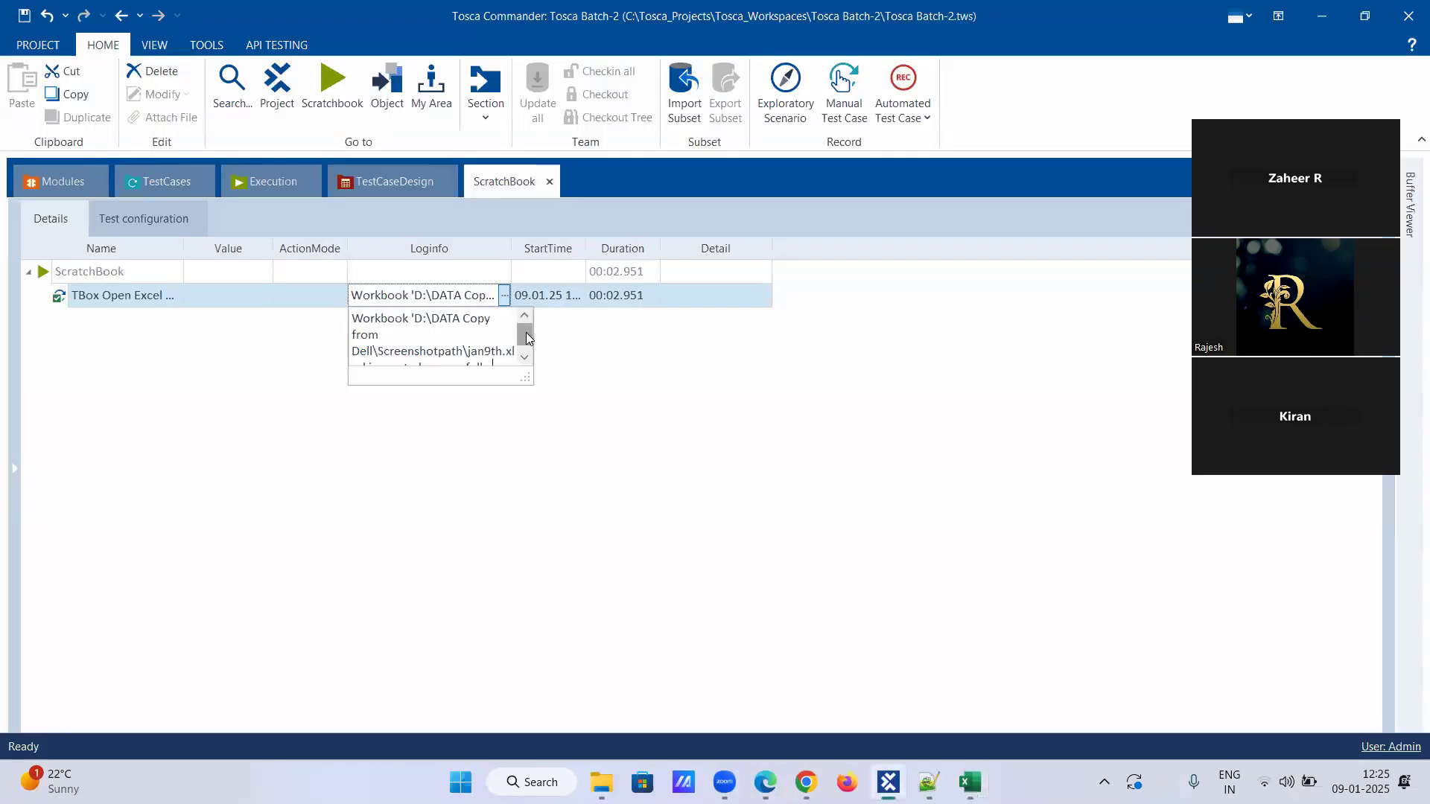
{"action": "scroll", "coordinate": [530, 333], "scroll_direction": "down", "scroll_amount": 1}
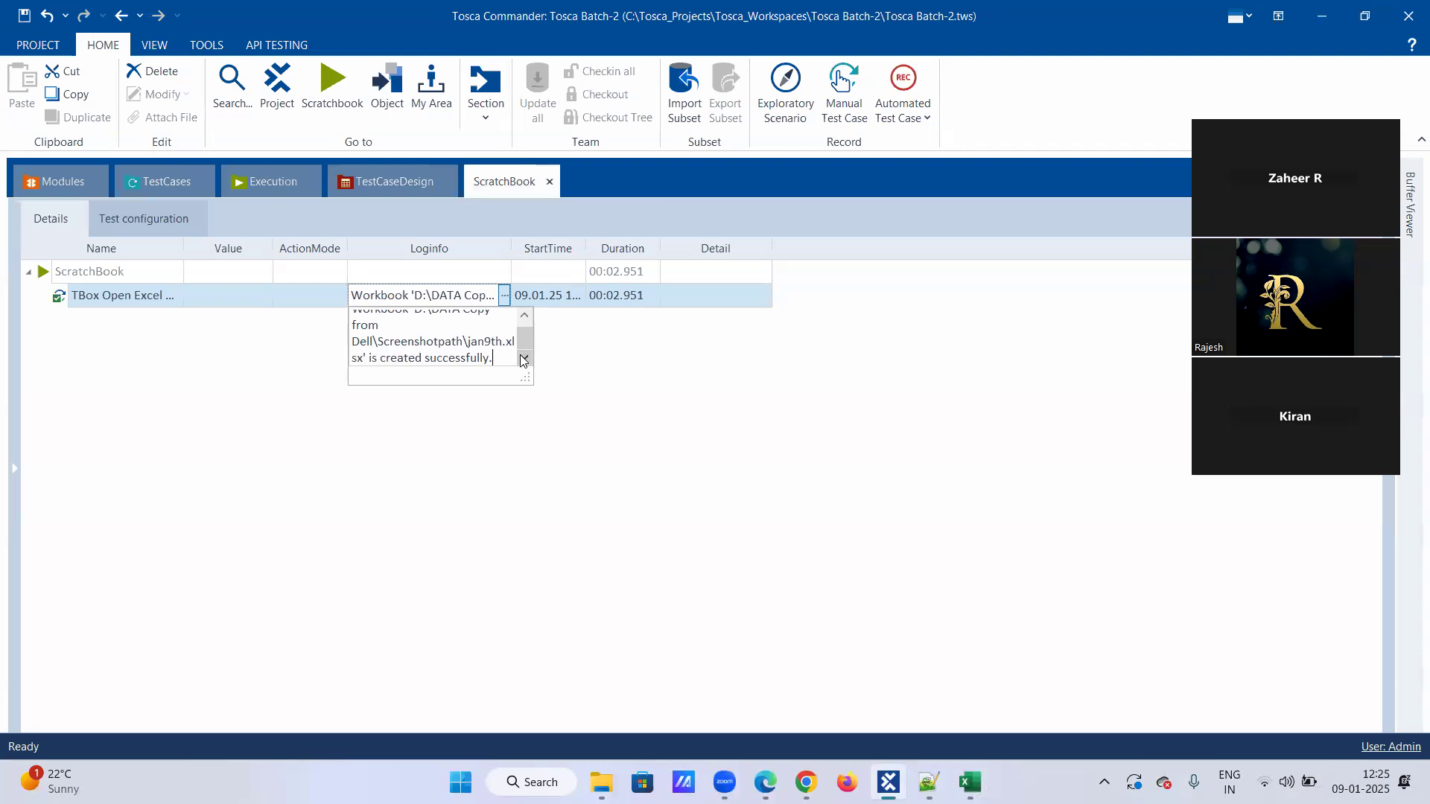
{"action": "scroll", "coordinate": [520, 339], "scroll_direction": "up", "scroll_amount": 1}
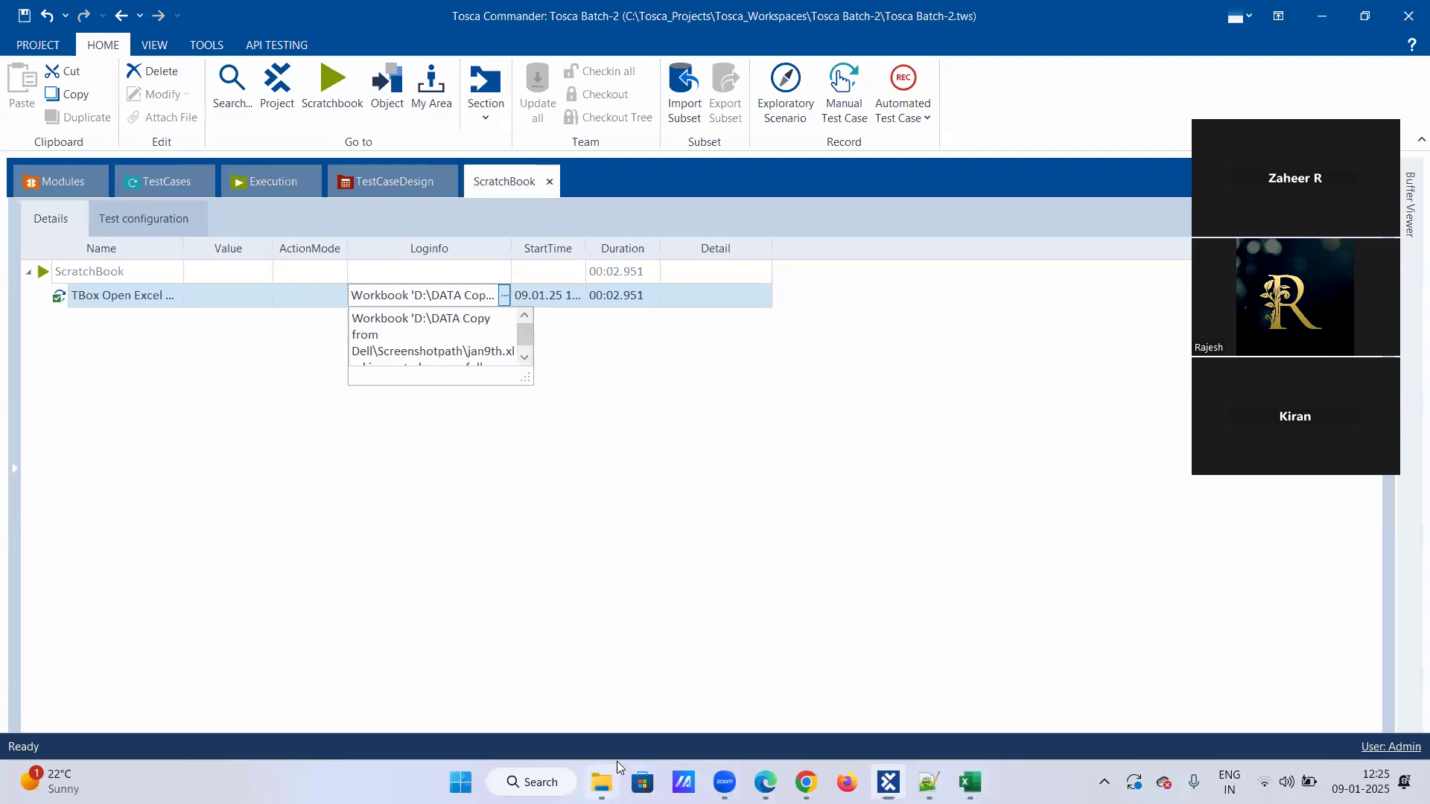
Switch to File Explorer, check the Screenshotpath folder and its view options for jan9th, and return to Tosca Commander.
{"action": "left_click", "coordinate": [602, 781]}
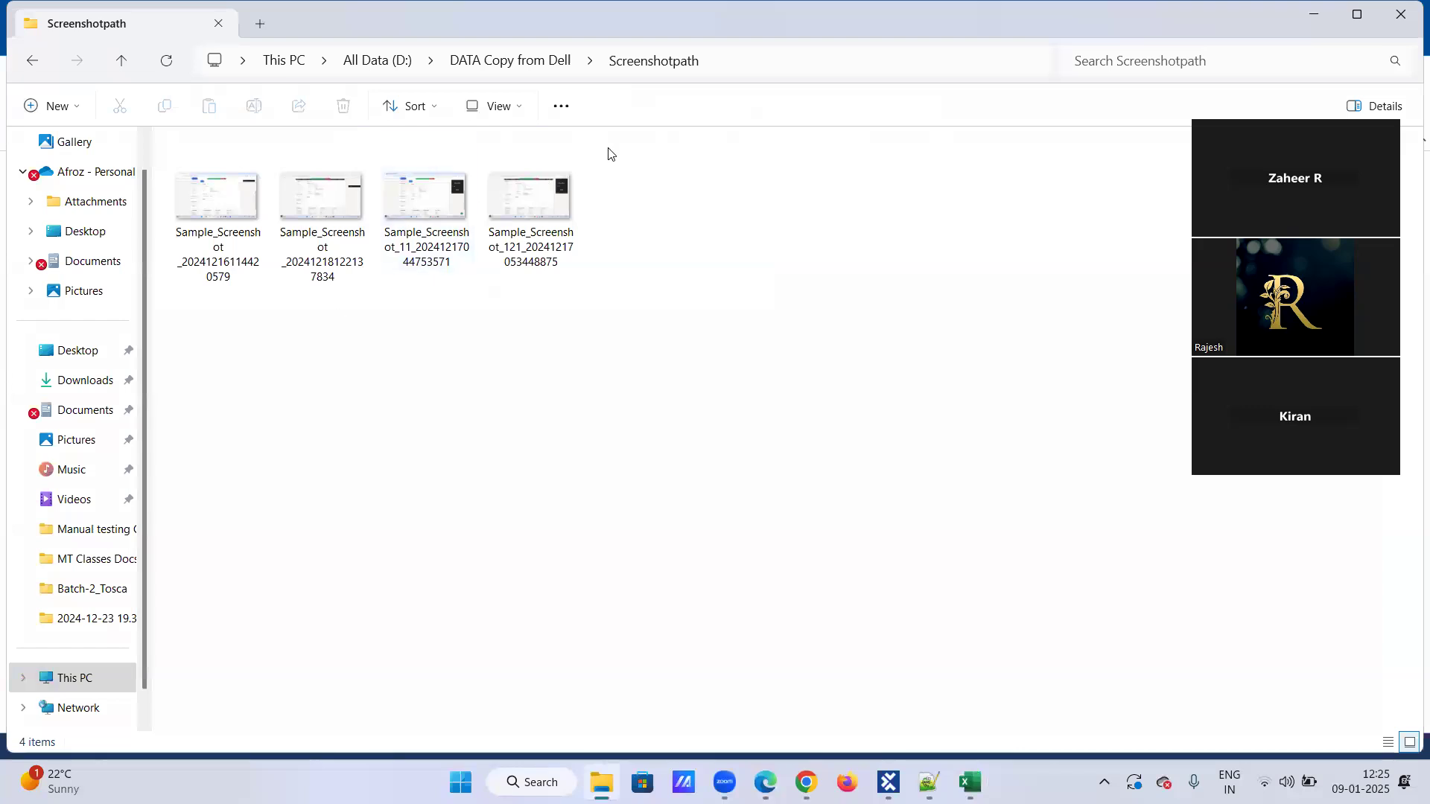
{"action": "key", "text": "alt+d"}
{"action": "left_click", "coordinate": [515, 113]}
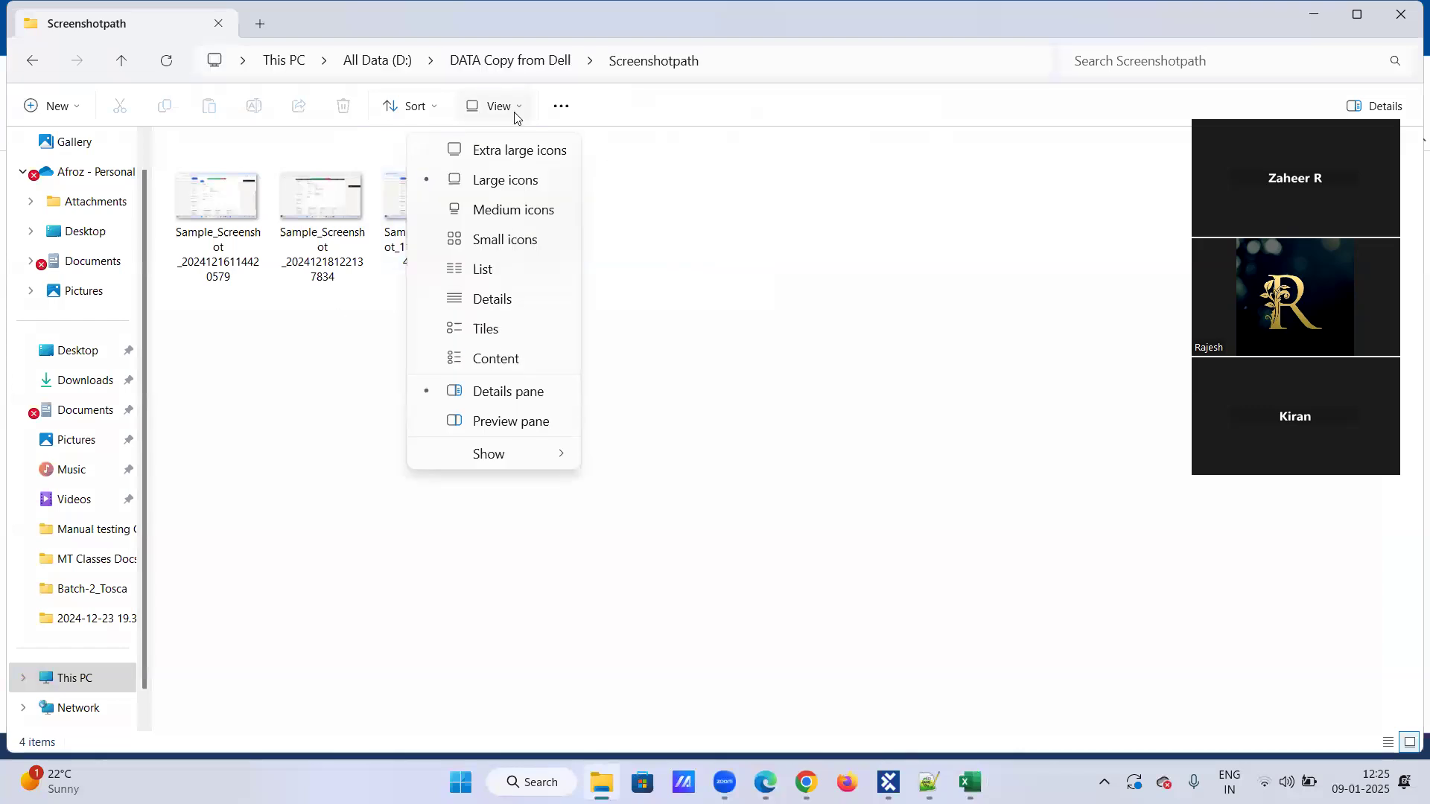
{"action": "left_click", "coordinate": [514, 113]}
{"action": "left_click", "coordinate": [598, 302]}
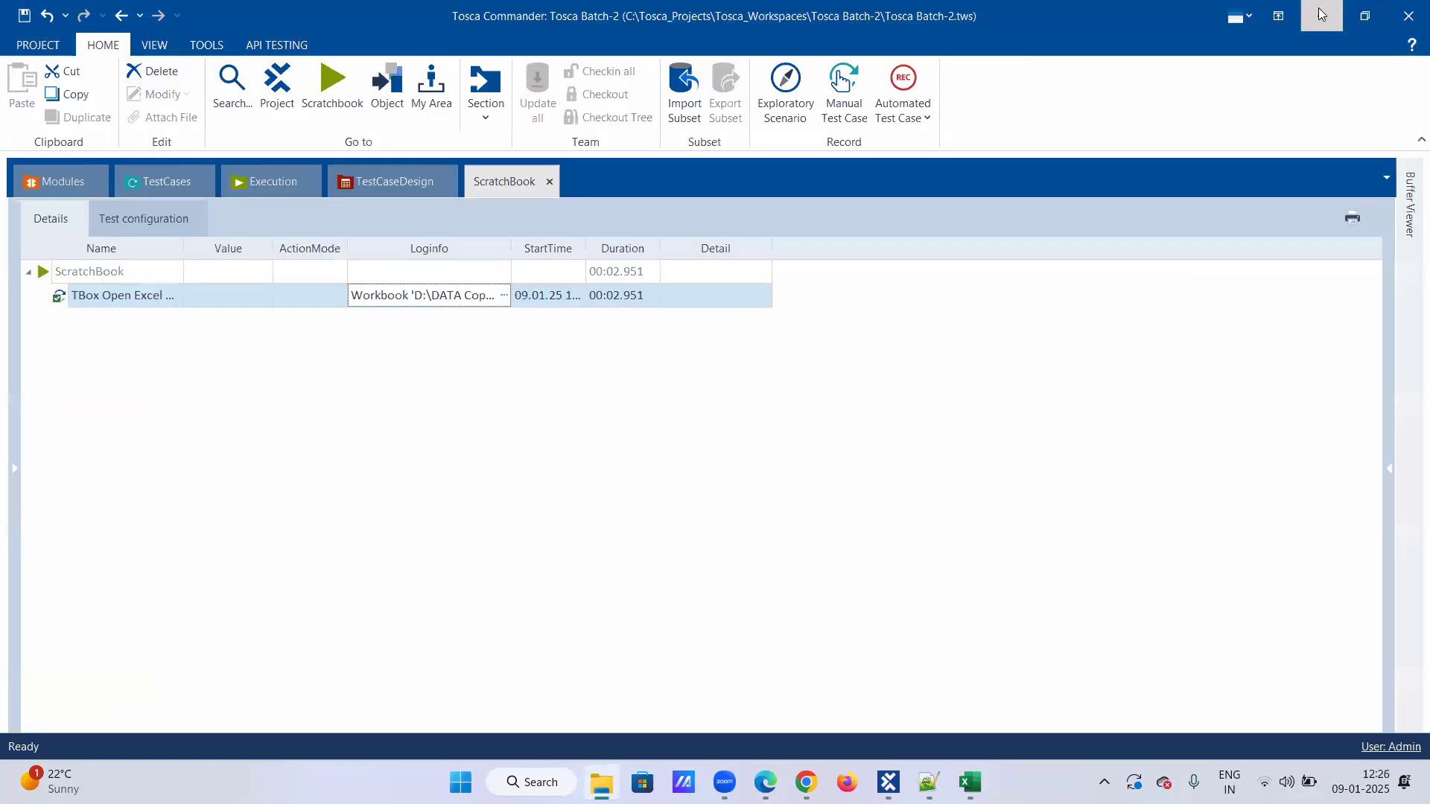
{"action": "left_click", "coordinate": [1316, 14]}
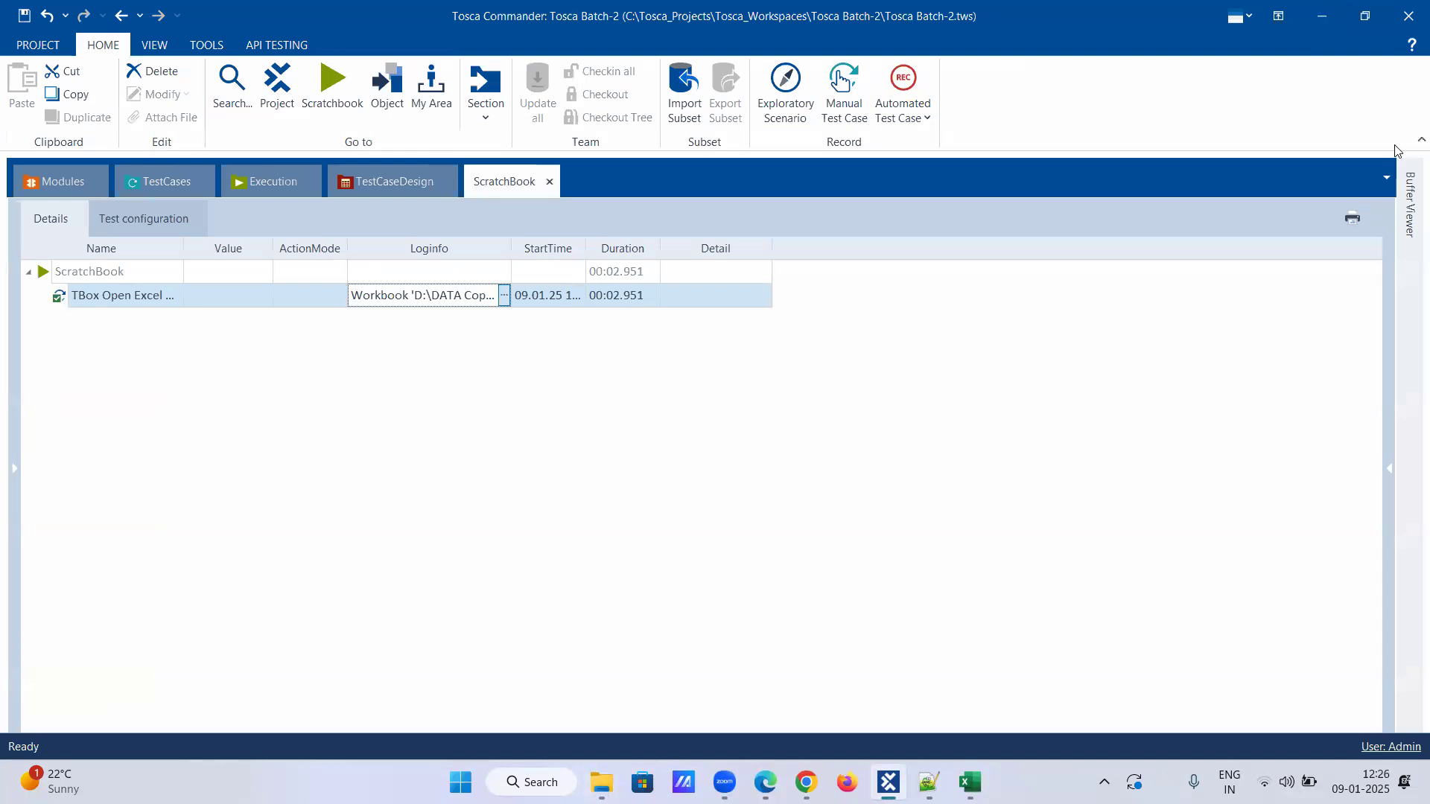
{"action": "left_click", "coordinate": [1409, 221]}
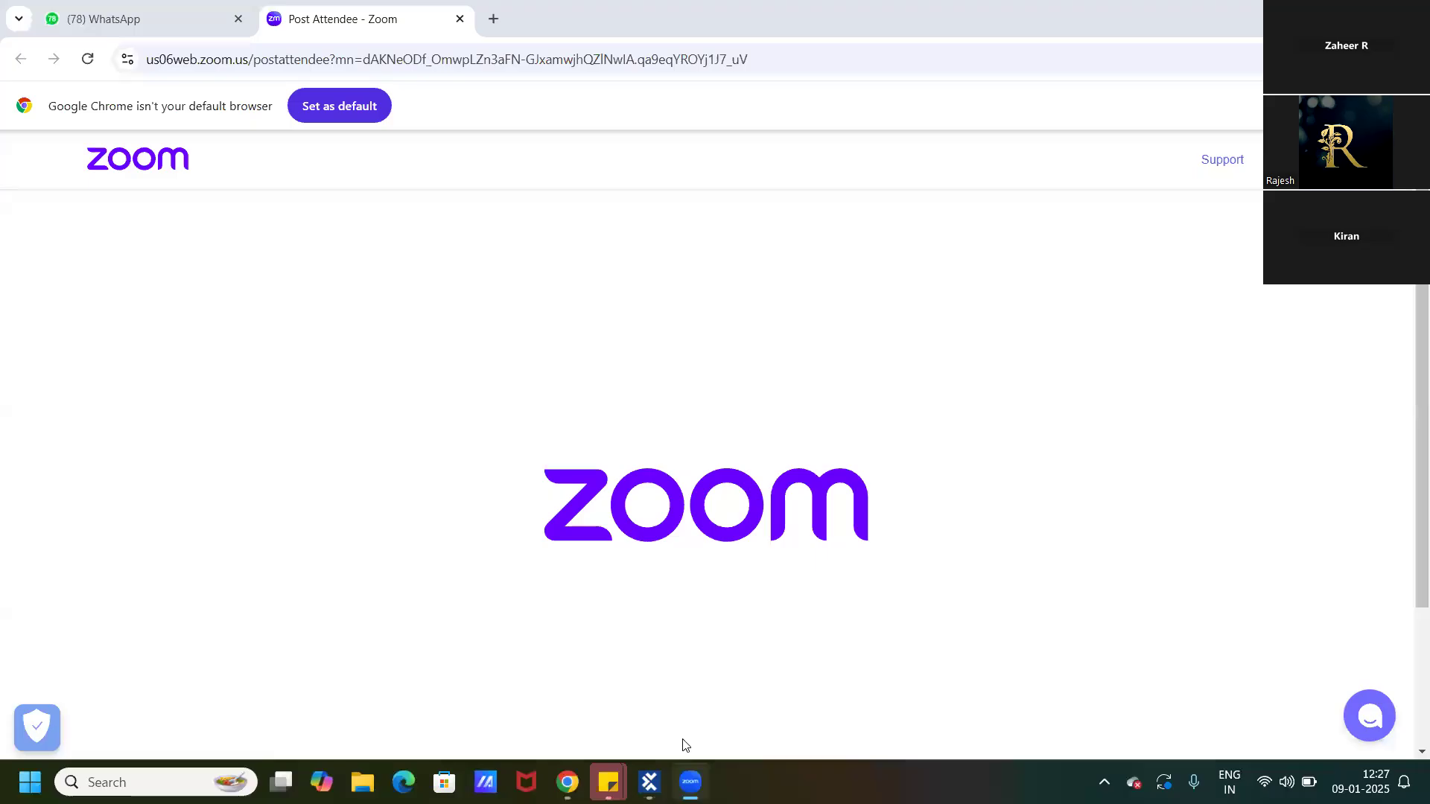
Switch to the Tosca Commander window with the Tosca_ver16_Practice1 workspace and maximize it.
{"action": "left_click", "coordinate": [650, 782]}
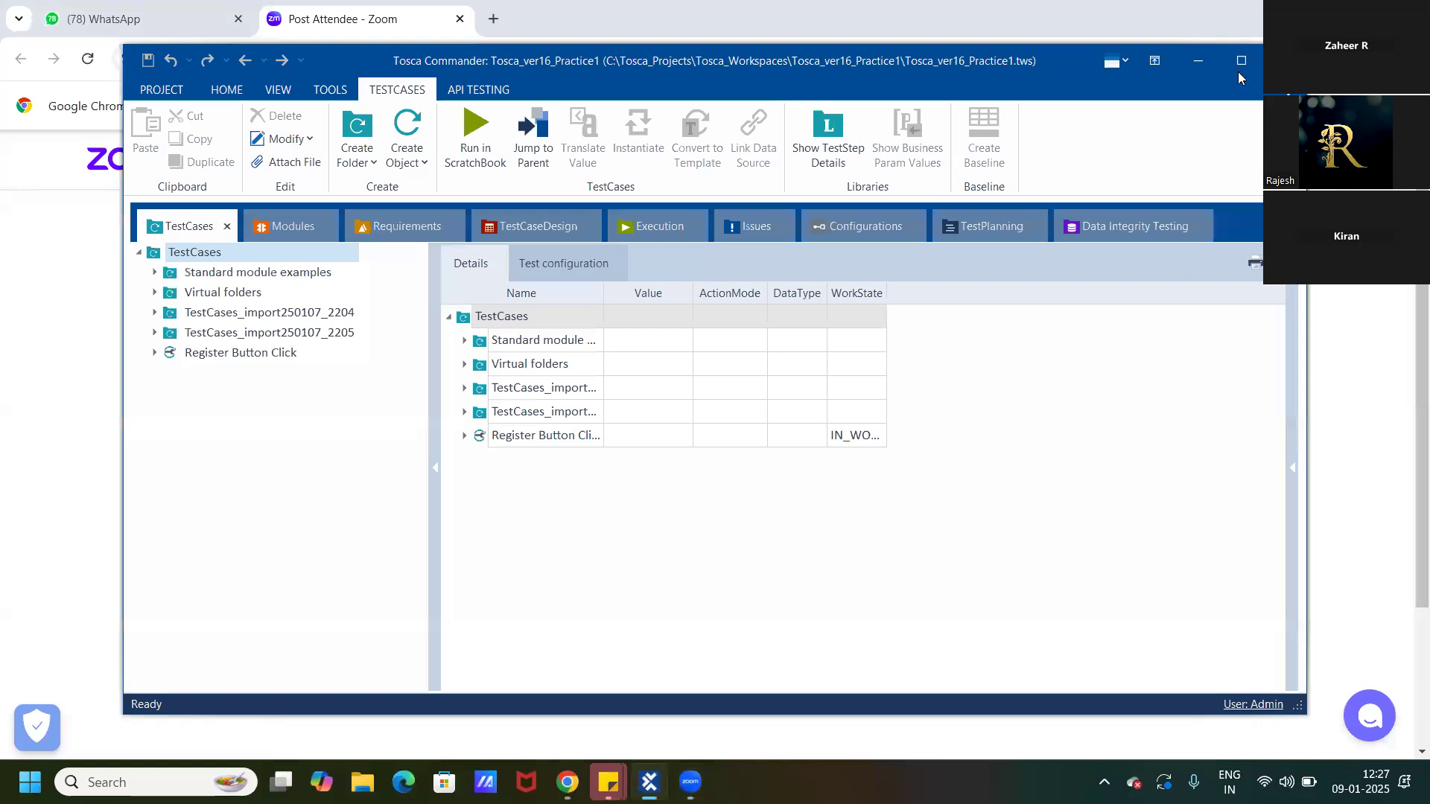
{"action": "left_click", "coordinate": [1240, 68]}
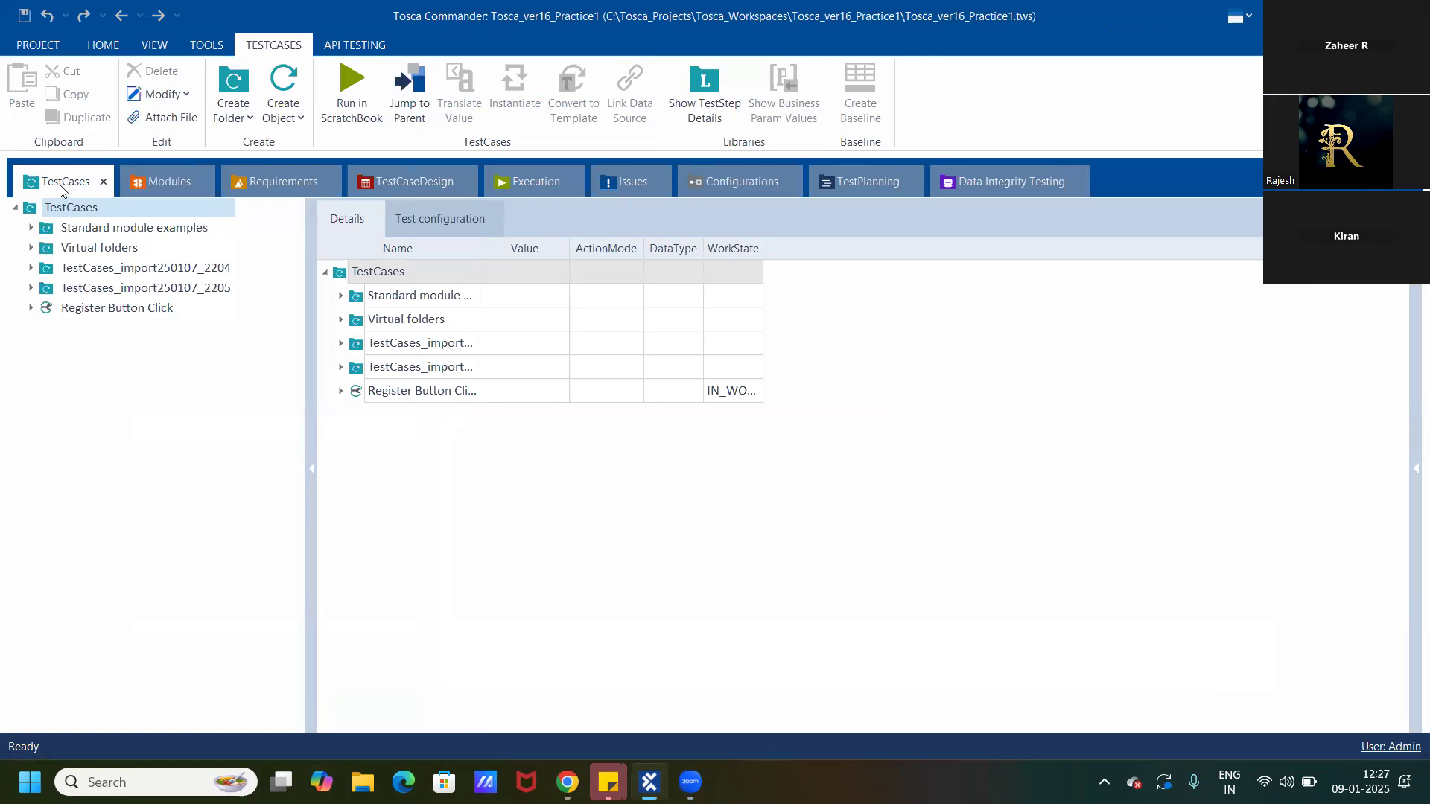
{"action": "left_click", "coordinate": [61, 210]}
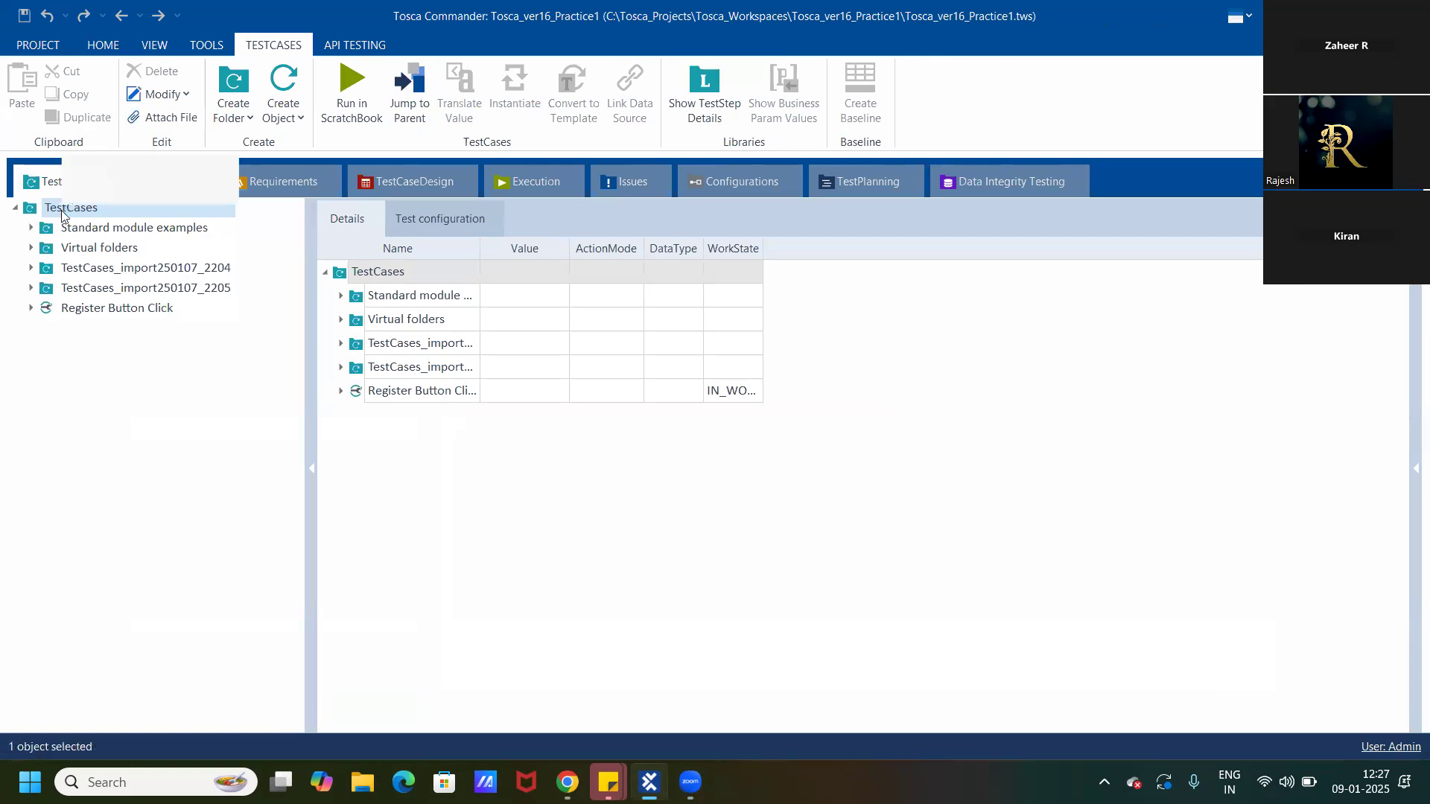
{"action": "right_click", "coordinate": [61, 210]}
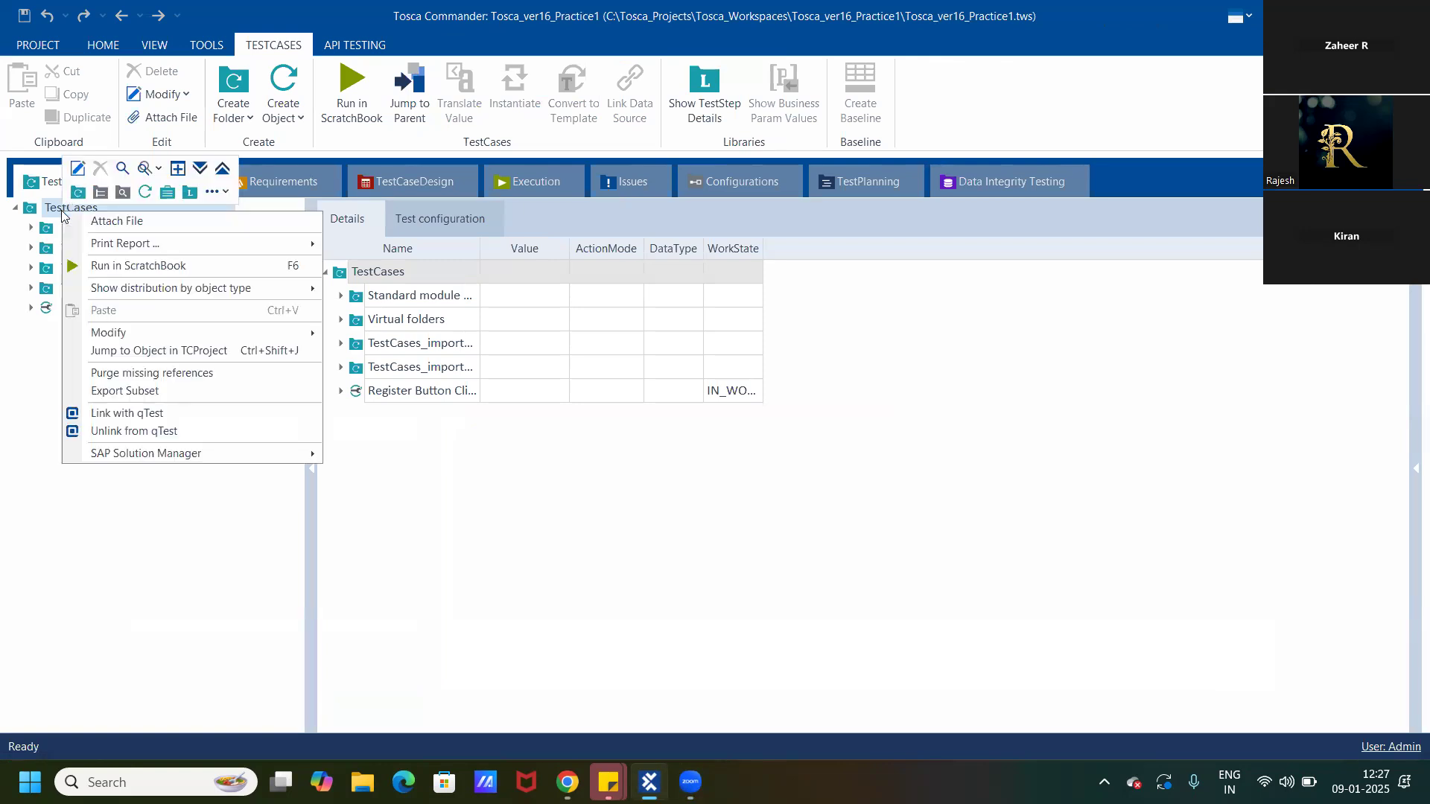
{"action": "left_click", "coordinate": [24, 469]}
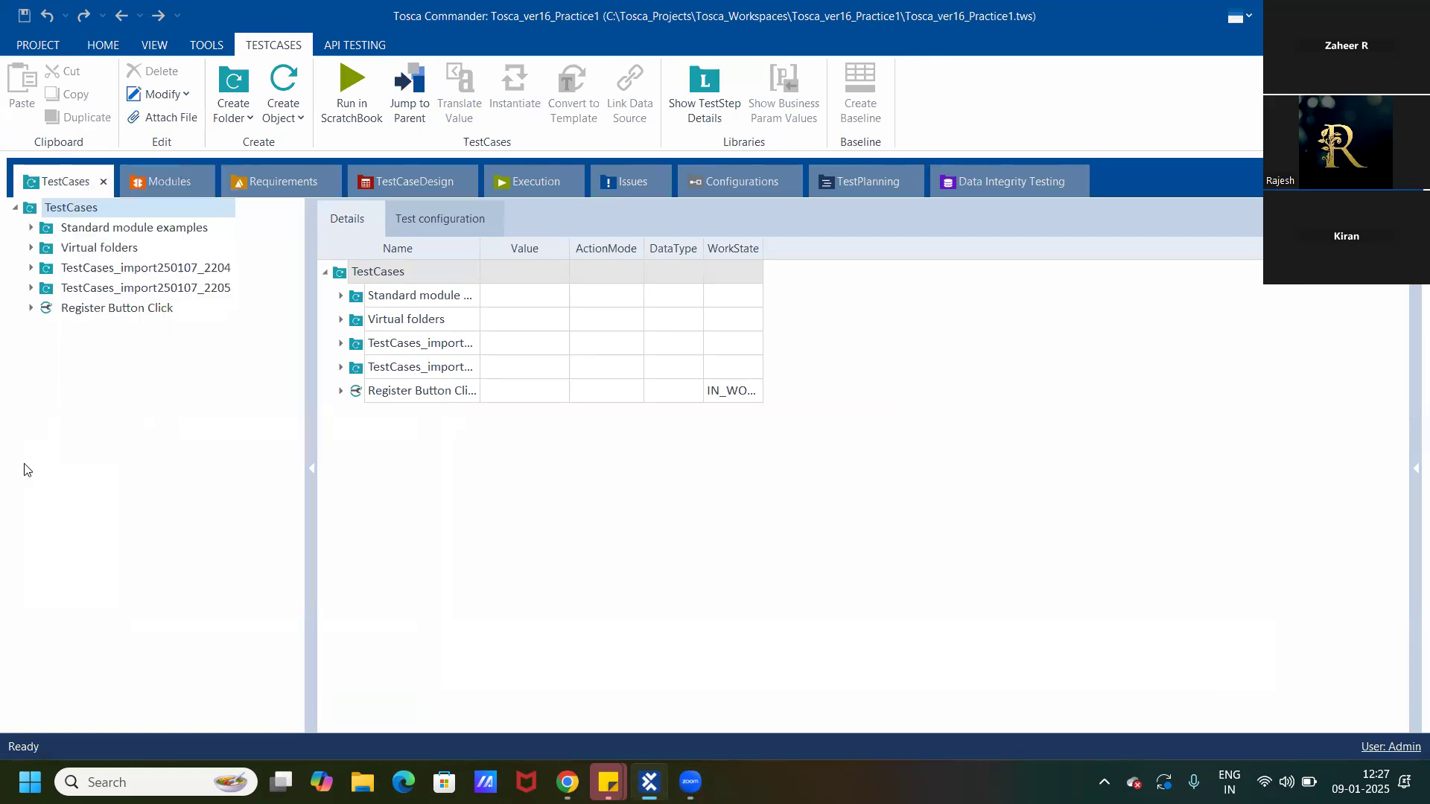
Search the modules for "excel" and add a TBox Open Excel Workbook test step to the Register Button Click test case.
{"action": "left_click", "coordinate": [30, 309]}
{"action": "right_click", "coordinate": [85, 312]}
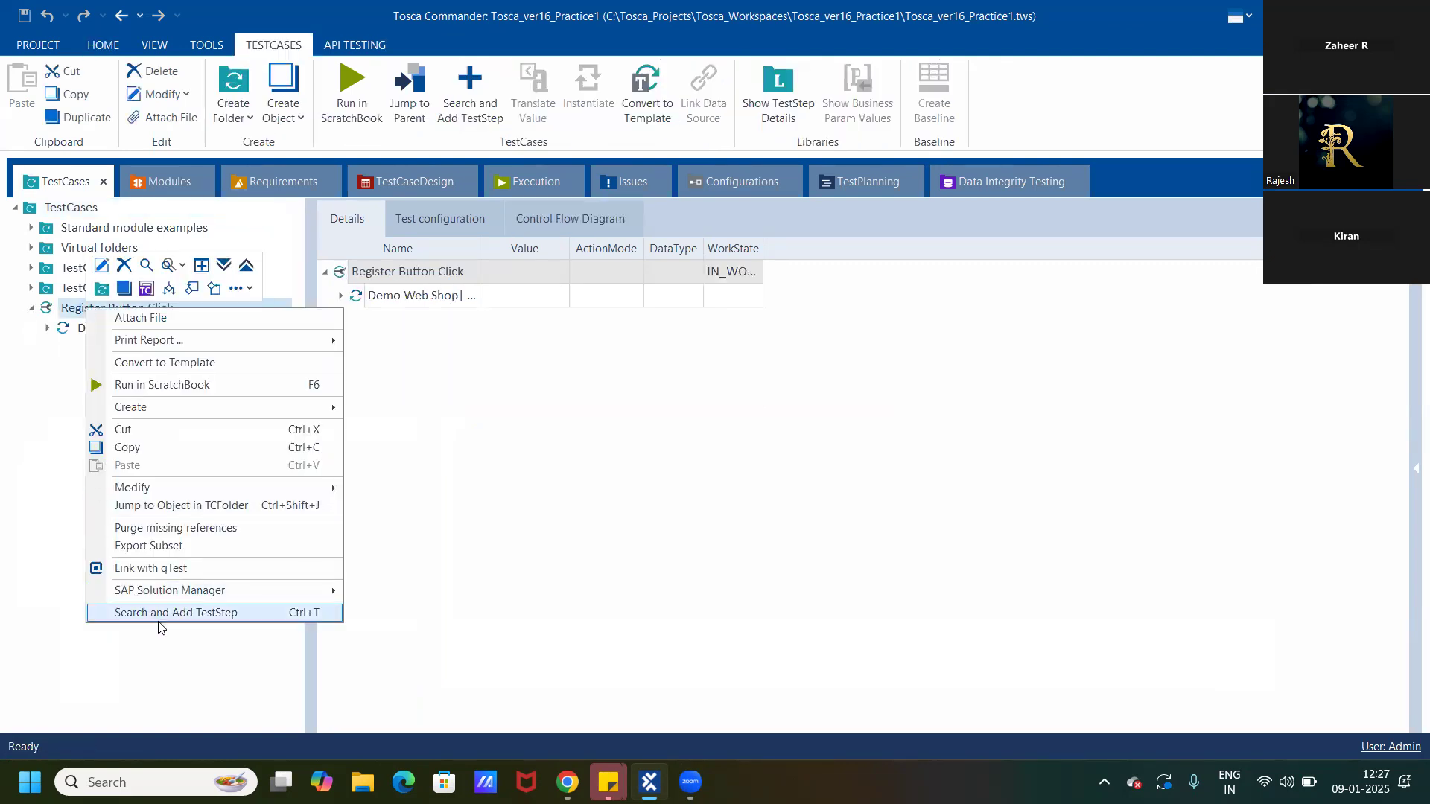
{"action": "left_click", "coordinate": [170, 613]}
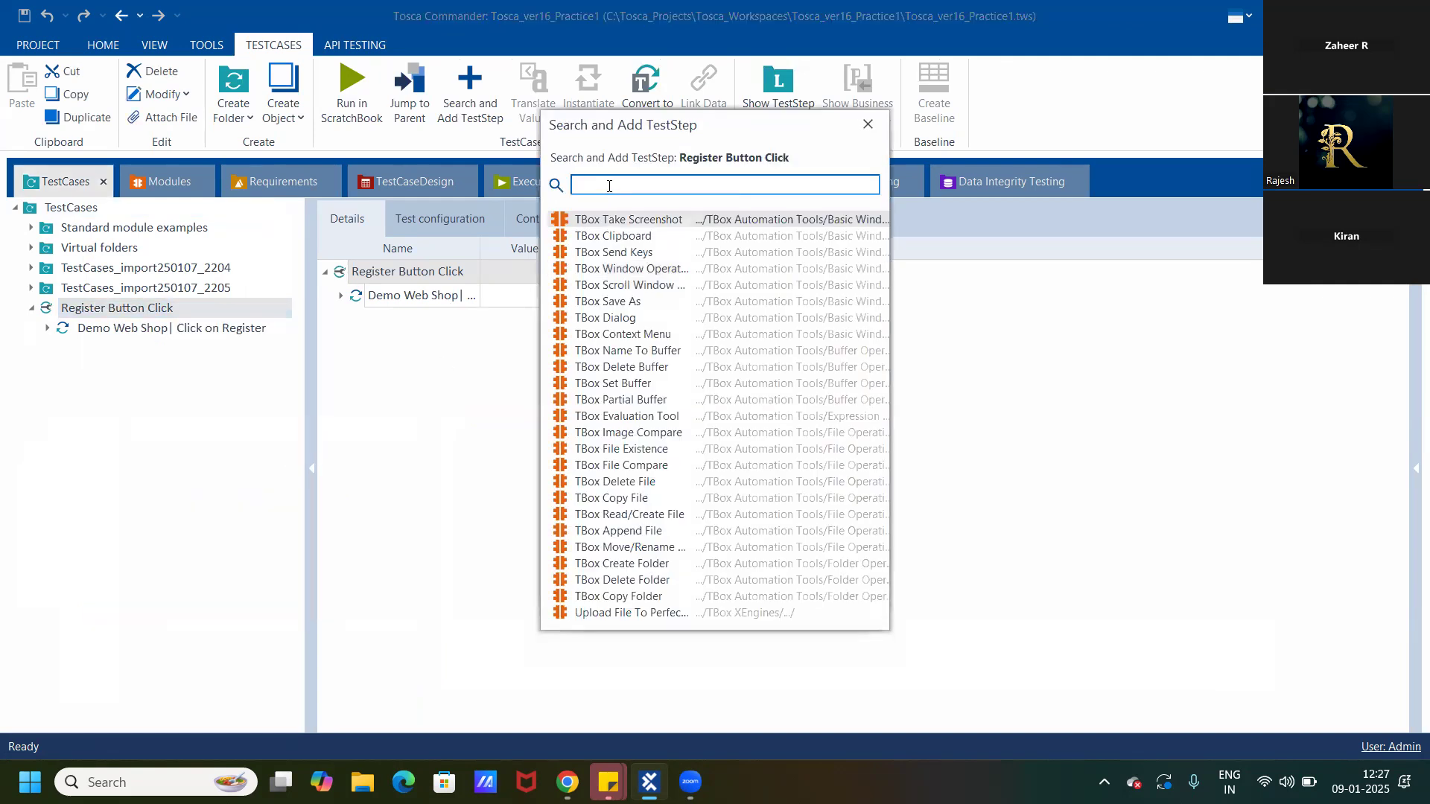
{"action": "type", "text": "excel"}
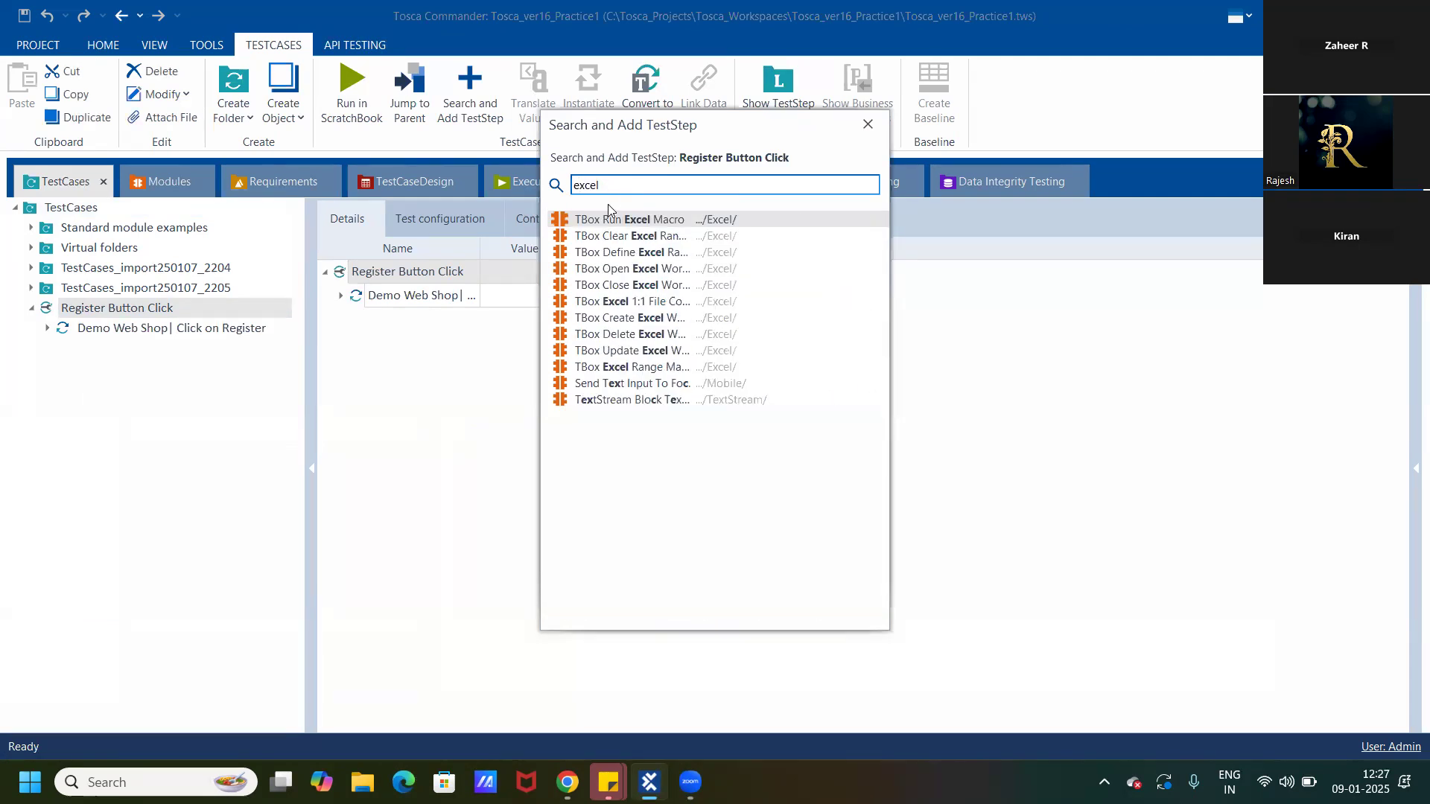
{"action": "double_click", "coordinate": [620, 271]}
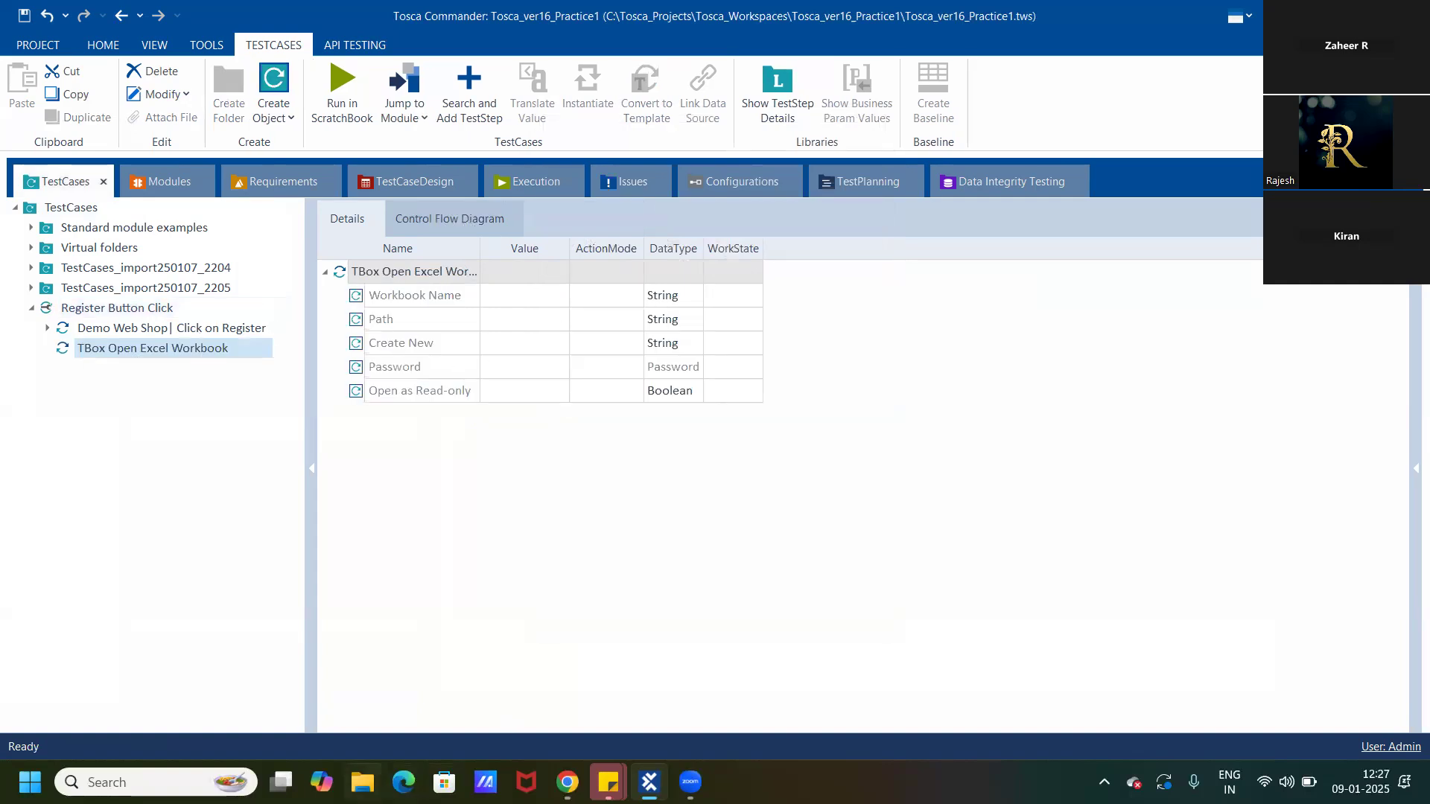
Open the C:\Tosca Export file folder in File Explorer, copy its path and return to Tosca Commander.
{"action": "left_click", "coordinate": [362, 782]}
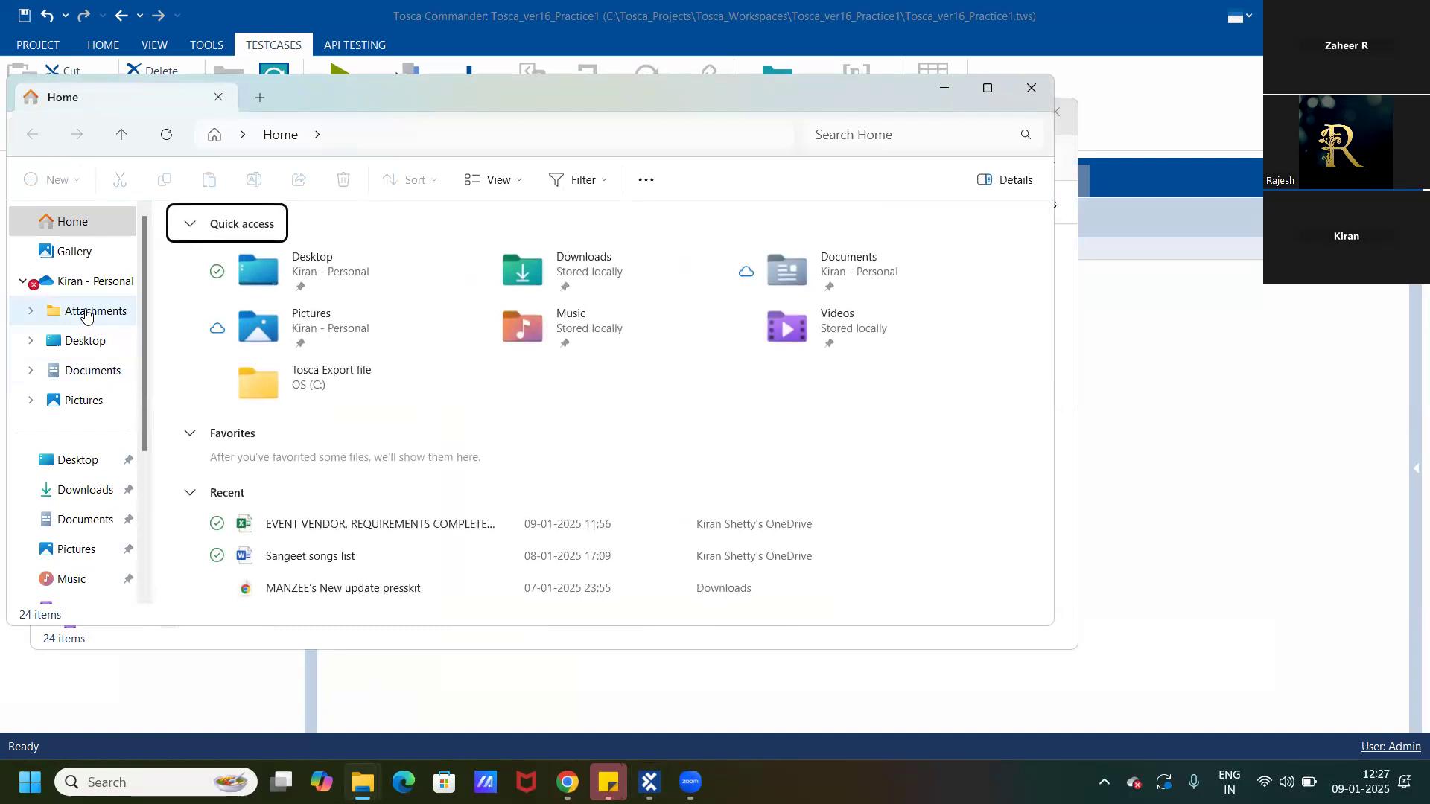
{"action": "double_click", "coordinate": [337, 374]}
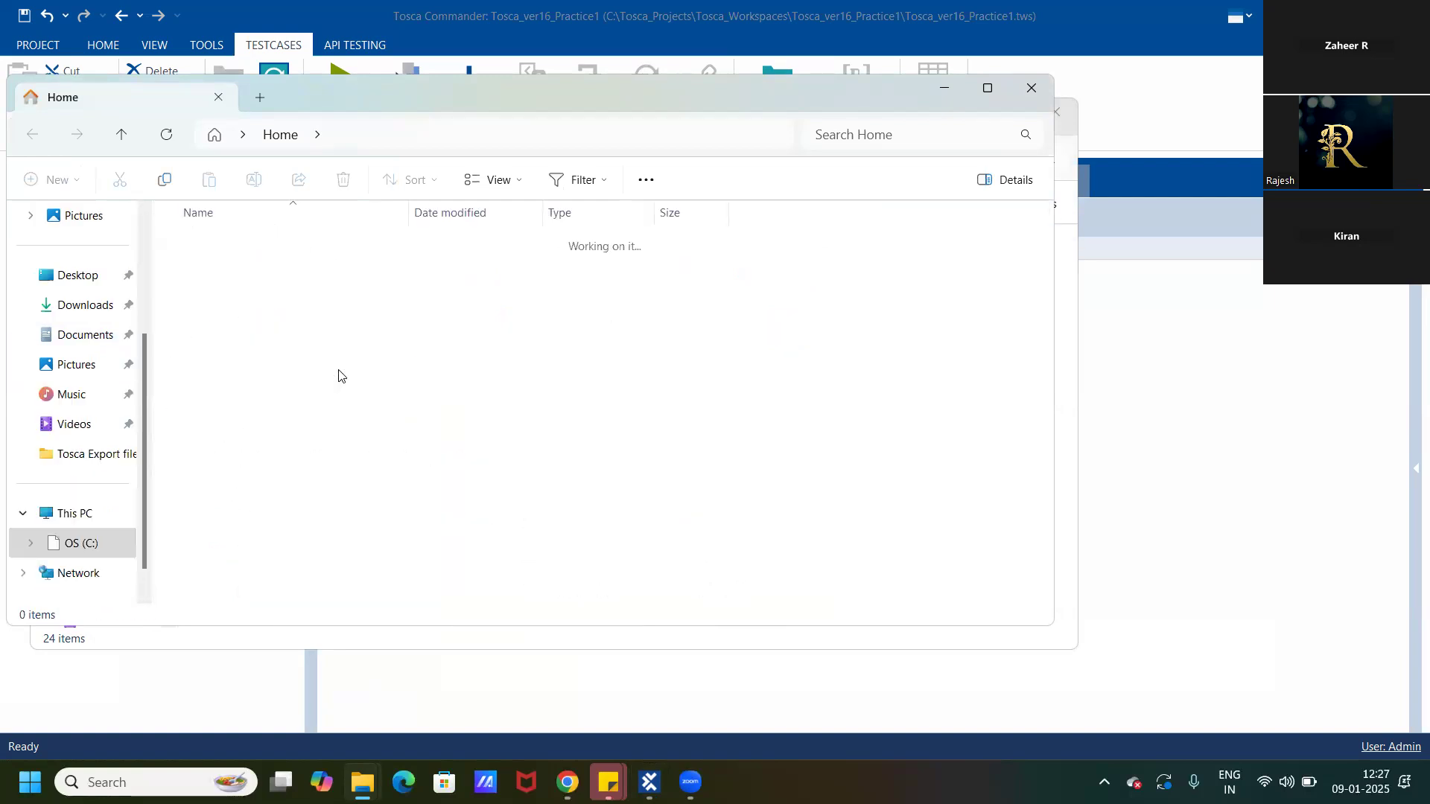
{"action": "left_click", "coordinate": [597, 130]}
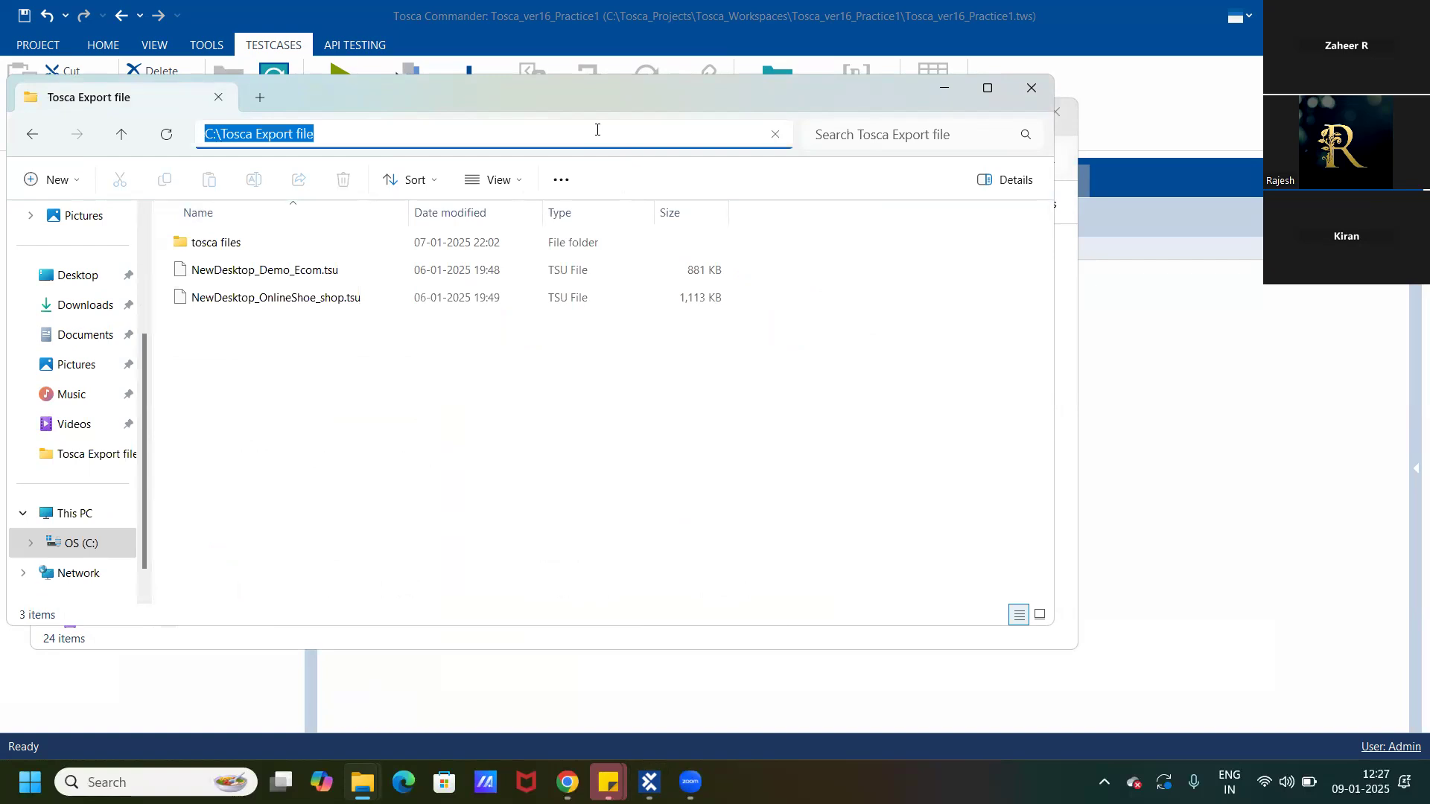
{"action": "left_click", "coordinate": [945, 87]}
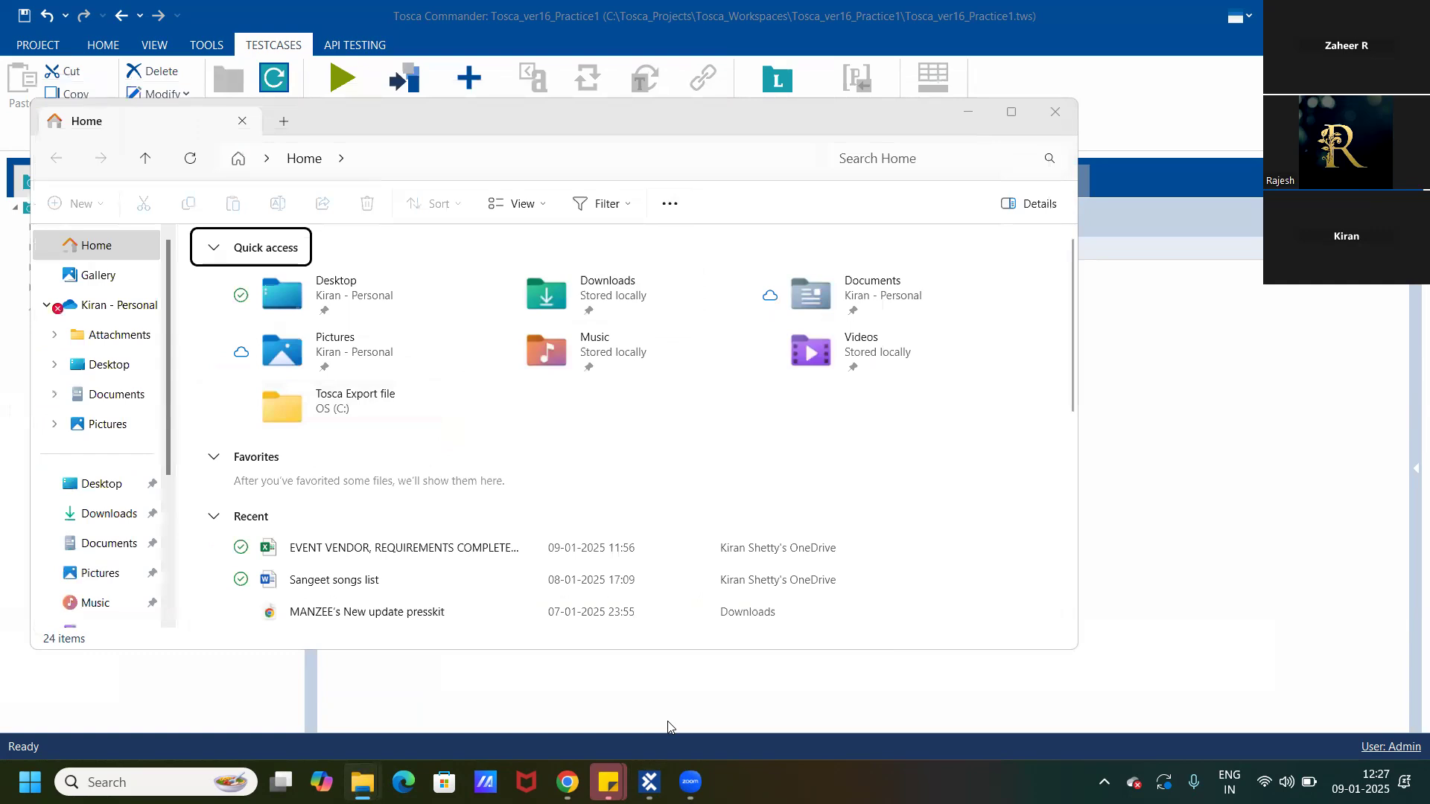
{"action": "left_click", "coordinate": [649, 781]}
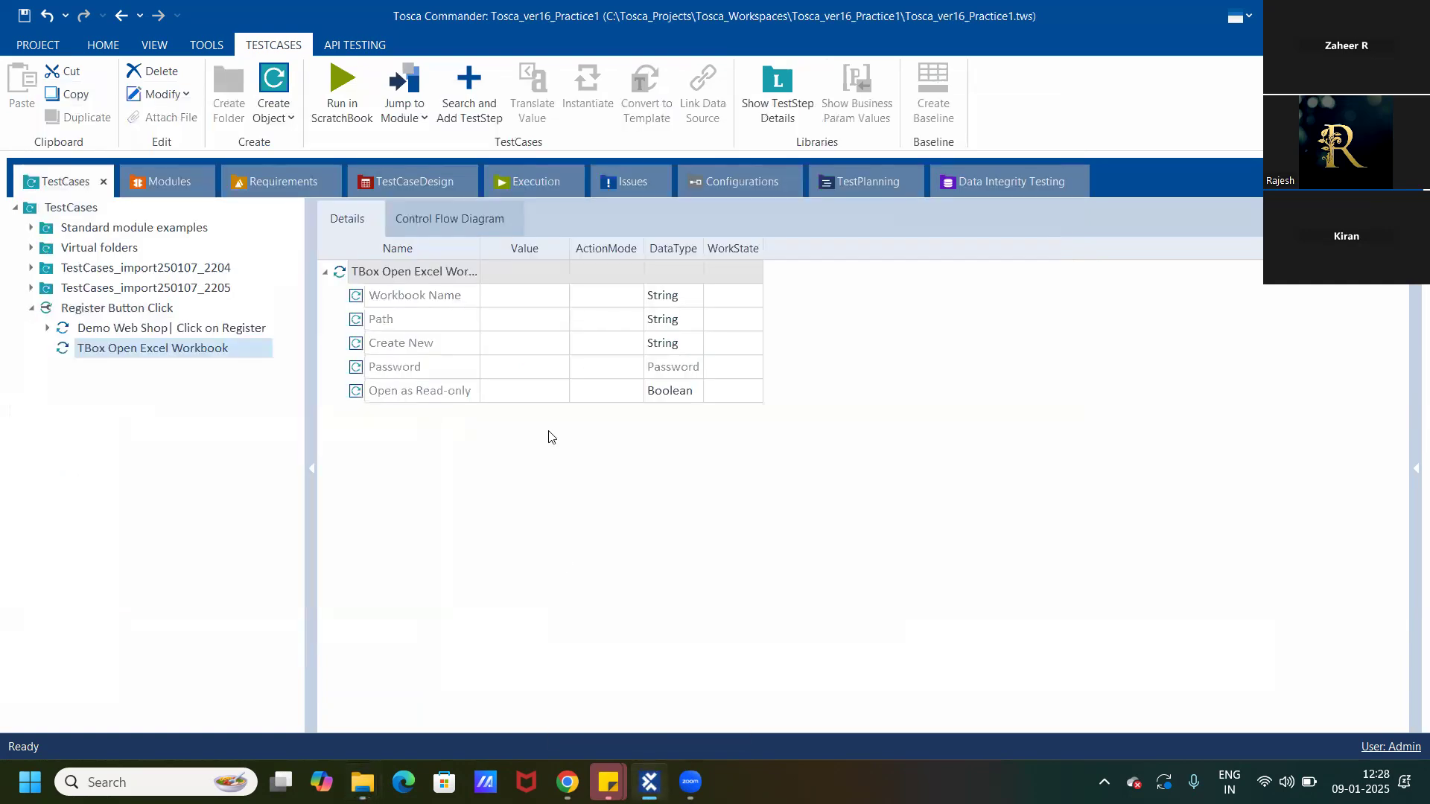
Set the Workbook Name value of the TBox Open Excel Workbook step to Tosca_exceldemo.
{"action": "left_click", "coordinate": [518, 297]}
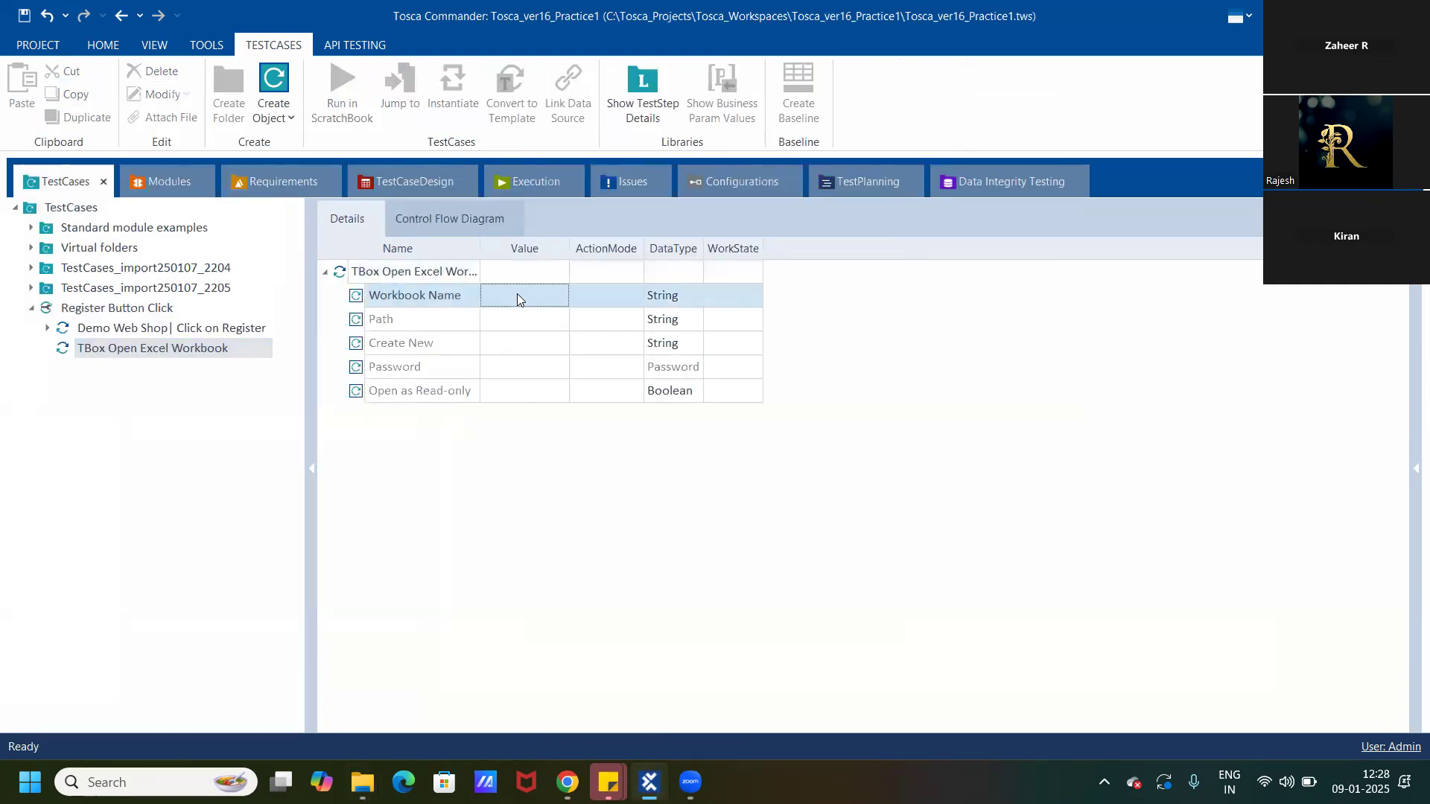
{"action": "left_click", "coordinate": [517, 296]}
{"action": "type", "text": "Tosca"}
{"action": "type", "text": "_excel"}
{"action": "type", "text": "d"}
{"action": "type", "text": "emo"}
{"action": "key", "text": "Return"}
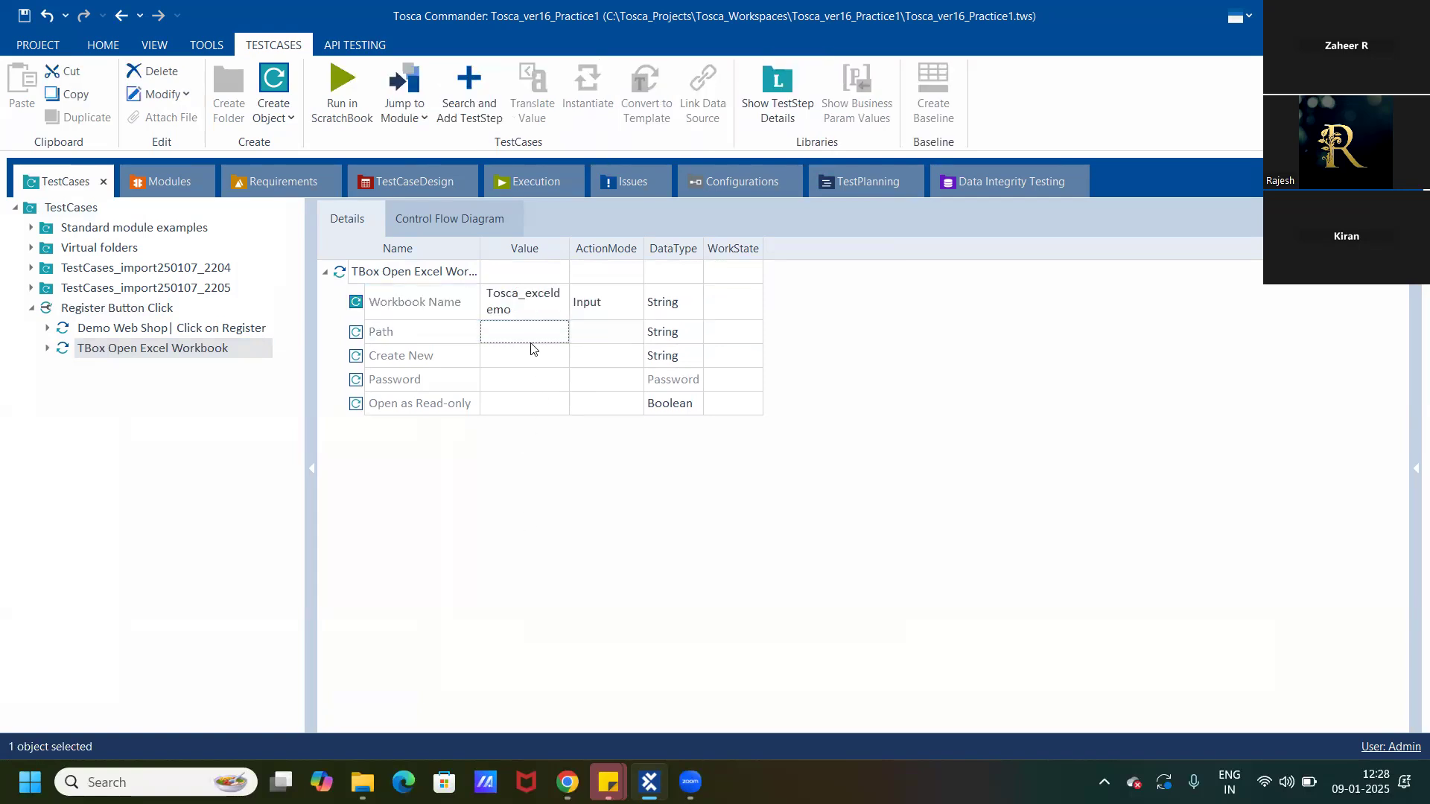
Set the Path value to C:\Tosca Export file and widen the Value column to show the full path.
{"action": "left_click", "coordinate": [518, 333]}
{"action": "type", "text": "Export file"}
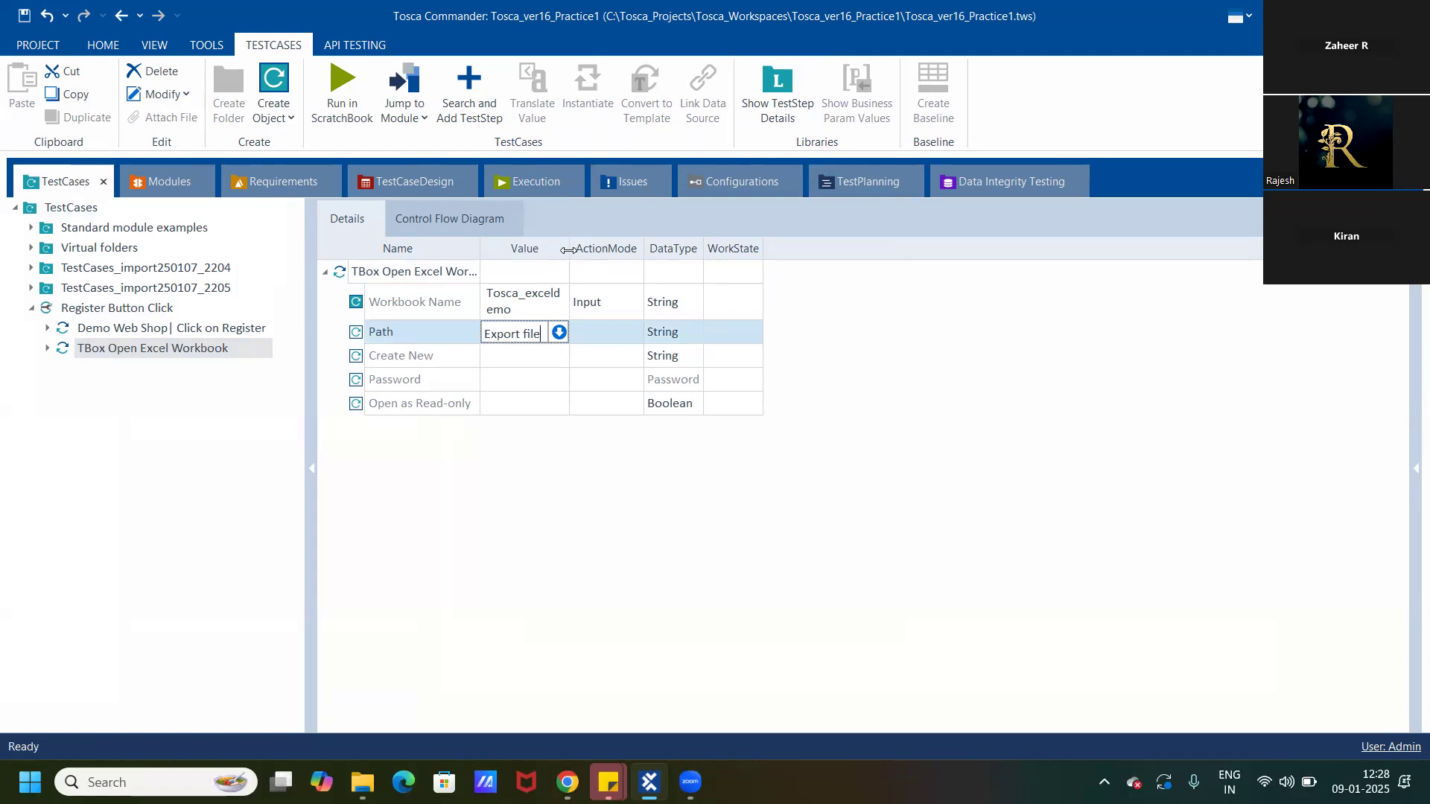
{"action": "key", "text": "Return"}
{"action": "left_click_drag", "start_coordinate": [566, 251], "coordinate": [758, 251]}
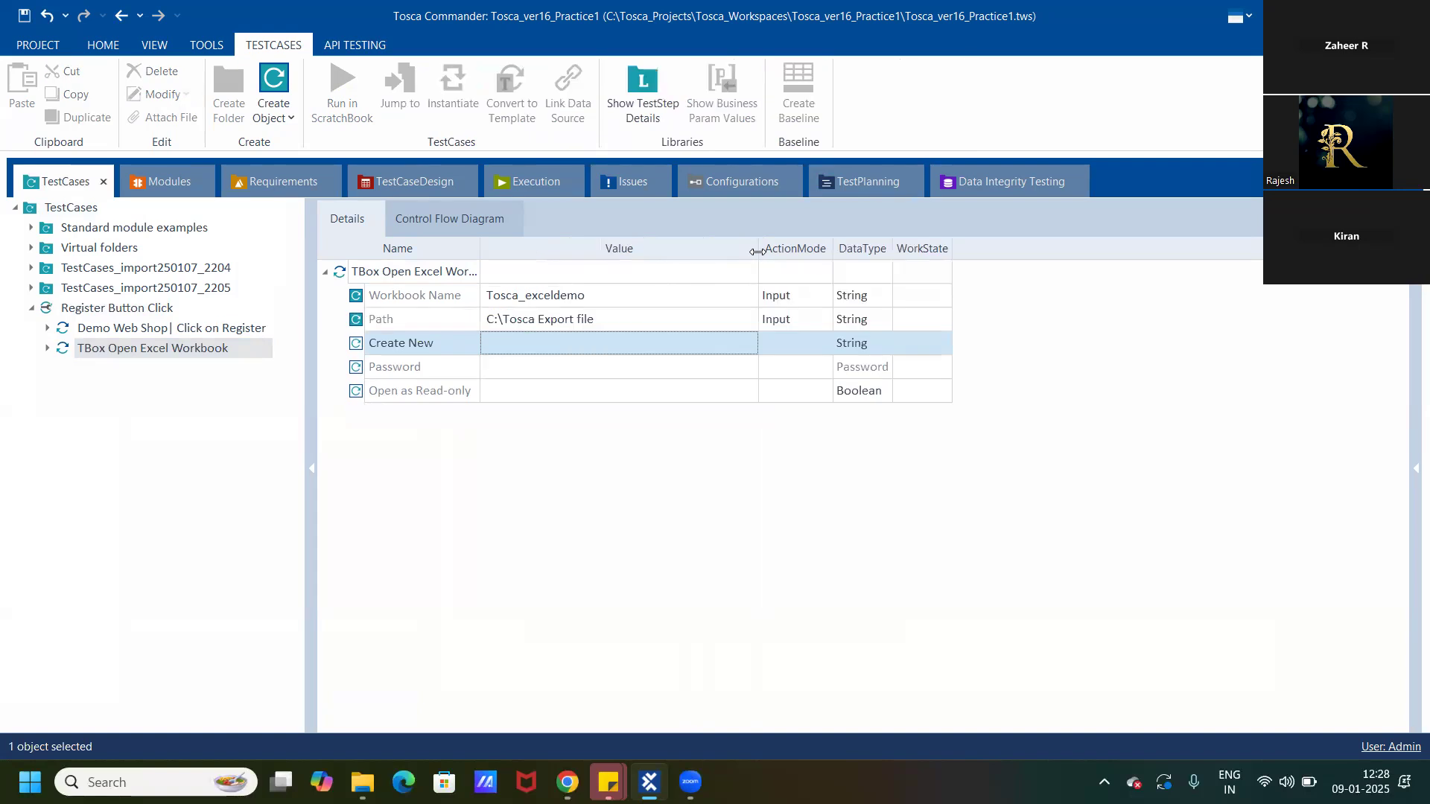
Extend the Path value of the TBox Open Excel Workbook step to C:\Tosca Export file\demoexcel.xlsx.
{"action": "left_click", "coordinate": [602, 318]}
{"action": "left_click", "coordinate": [602, 319]}
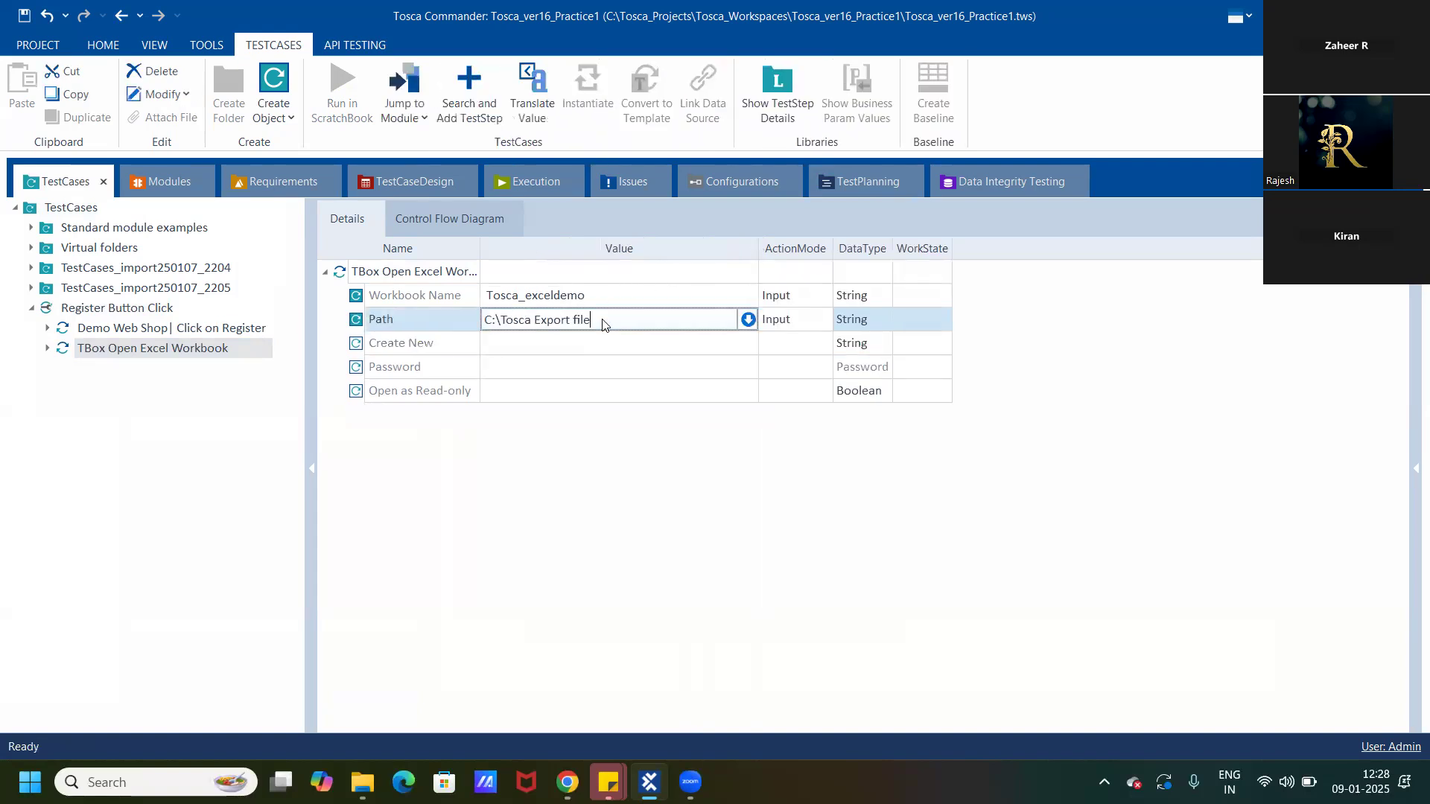
{"action": "type", "text": "\\"}
{"action": "type", "text": "demoexcel.el"}
{"action": "key", "text": "BackSpace"}
{"action": "type", "text": "xlsx"}
Set the Create New value of the TBox Open Excel Workbook step to True.
{"action": "left_click", "coordinate": [645, 350]}
{"action": "left_click", "coordinate": [729, 345]}
{"action": "left_click", "coordinate": [639, 365]}
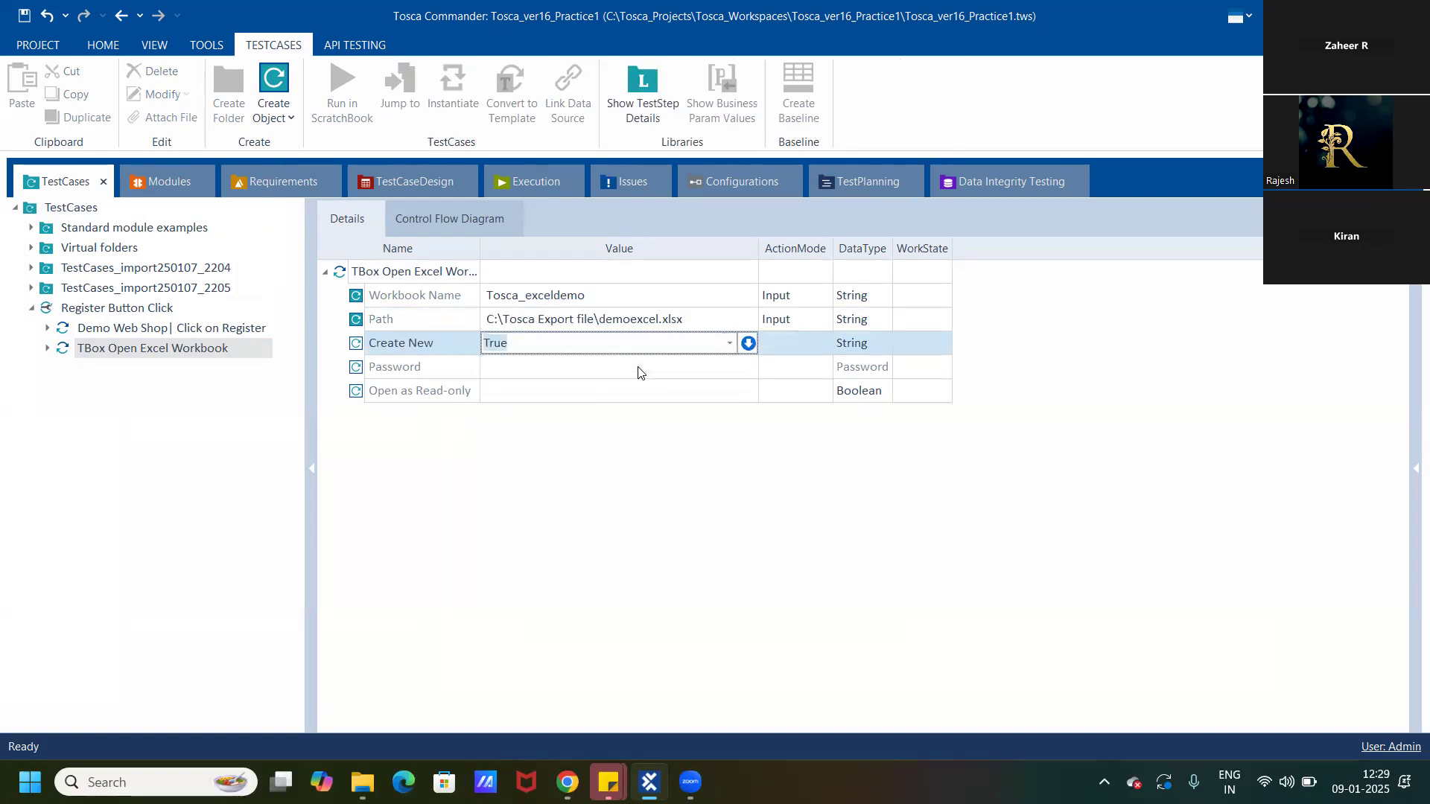
{"action": "key", "text": "Return"}
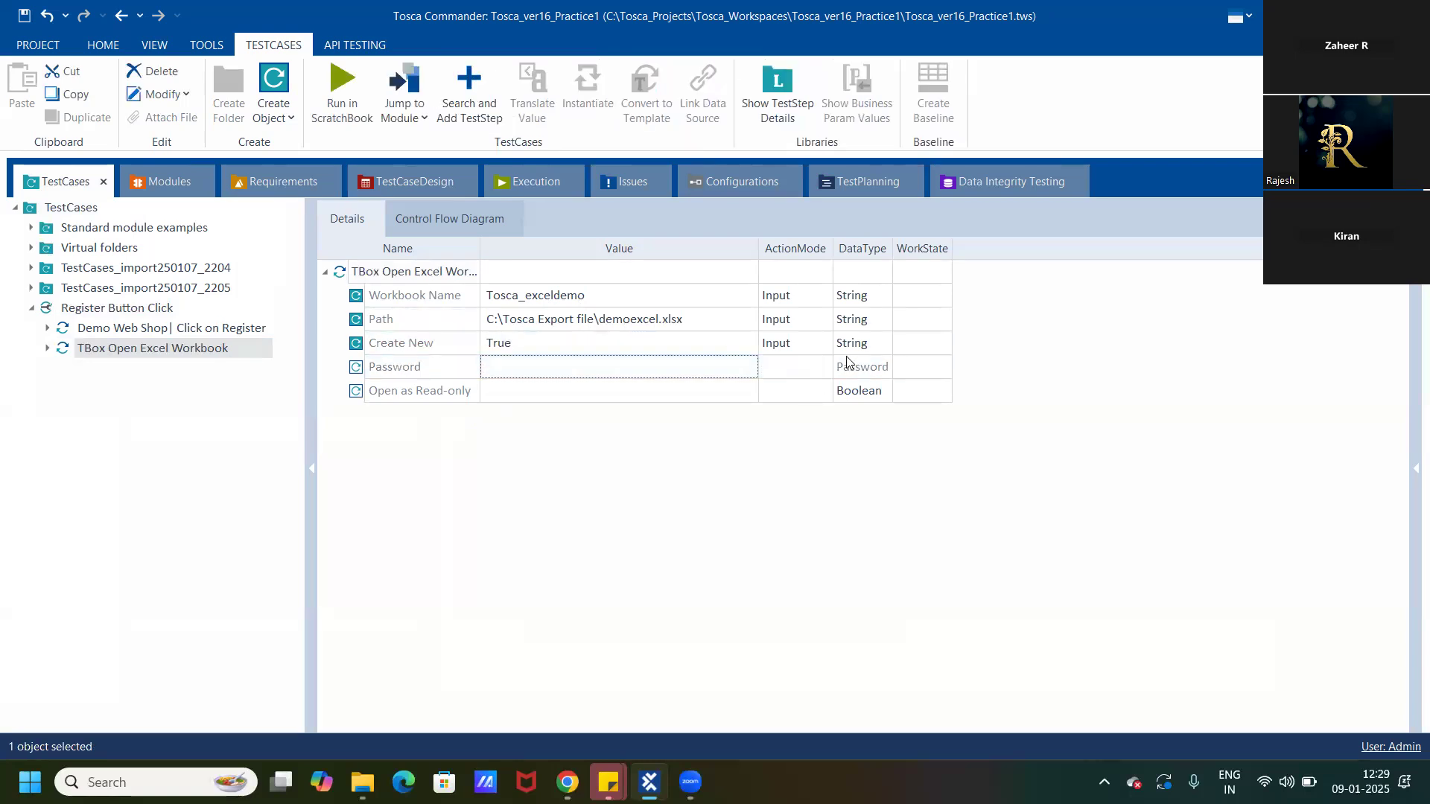
{"action": "left_click", "coordinate": [809, 302]}
{"action": "left_click", "coordinate": [825, 298]}
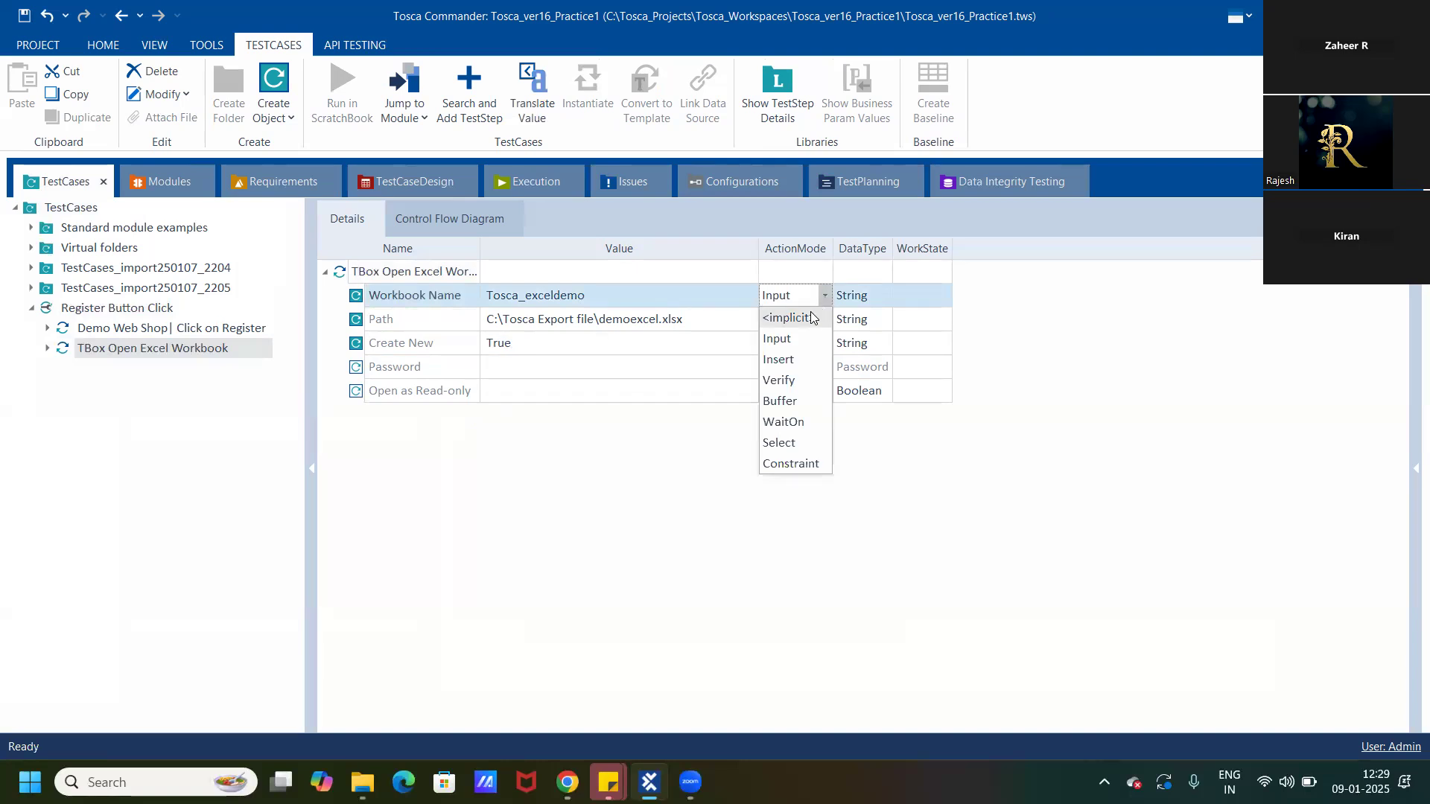
{"action": "left_click", "coordinate": [718, 440]}
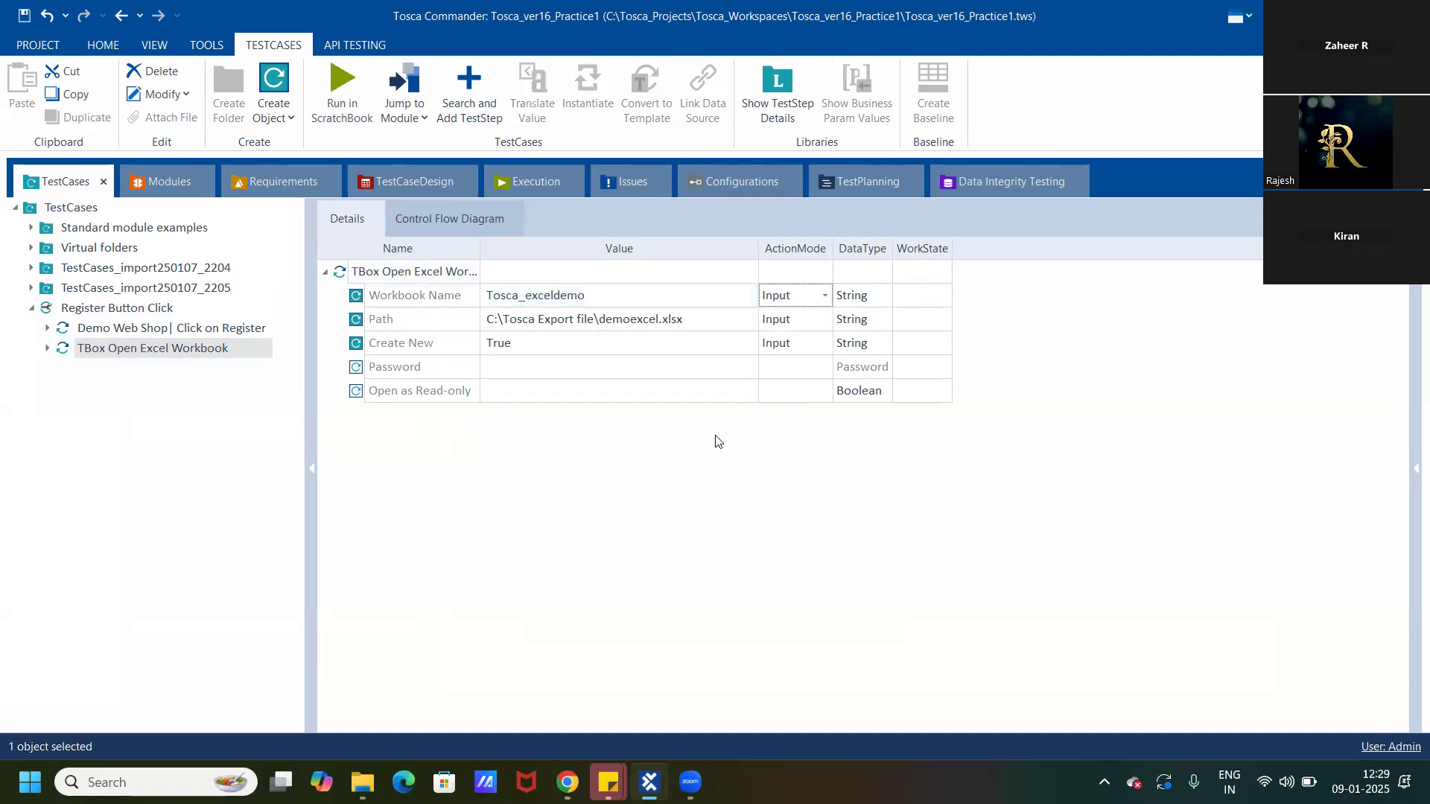
Run the TBox Open Excel Workbook step in ScratchBook, read its full log info and close the ScratchBook window.
{"action": "right_click", "coordinate": [179, 348]}
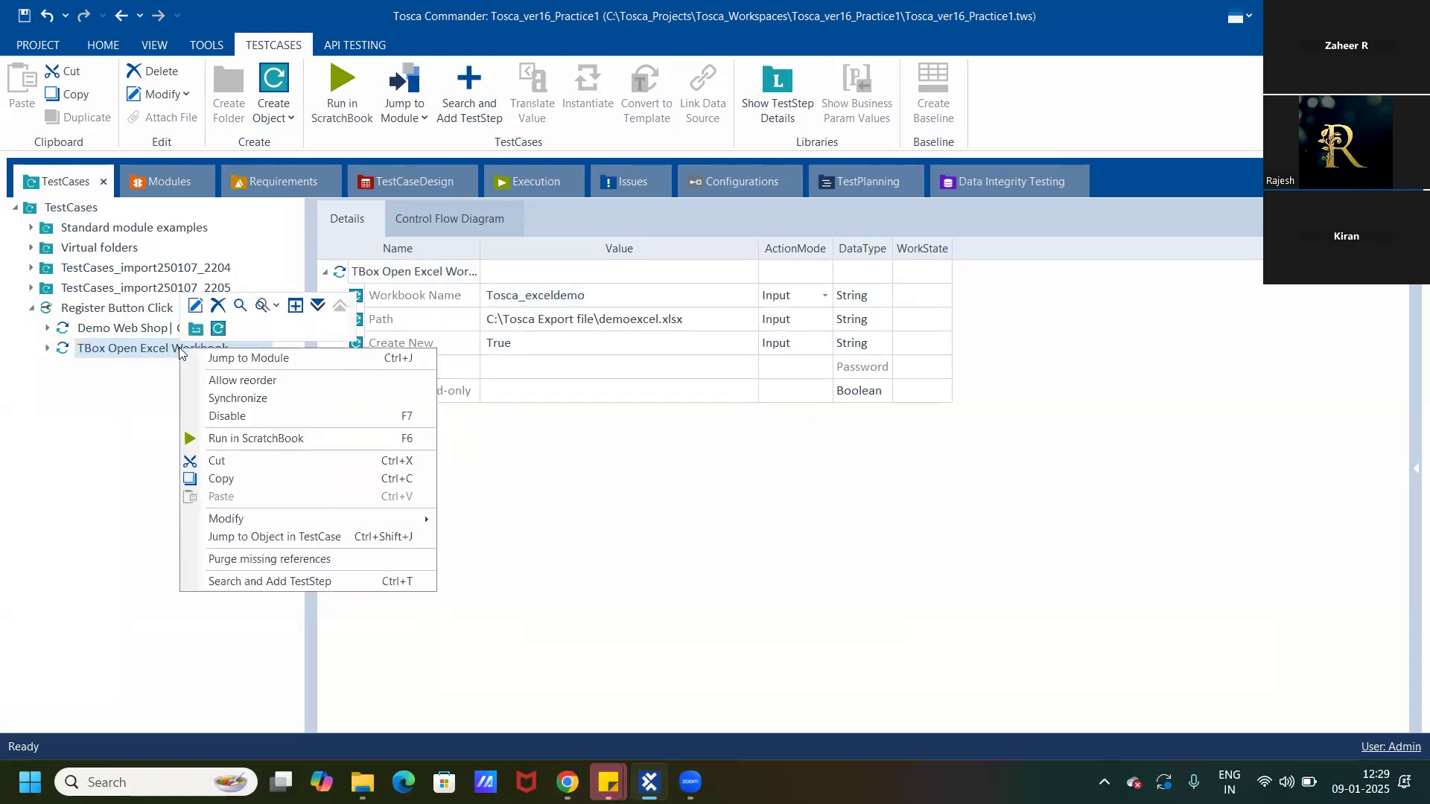
{"action": "left_click", "coordinate": [233, 440]}
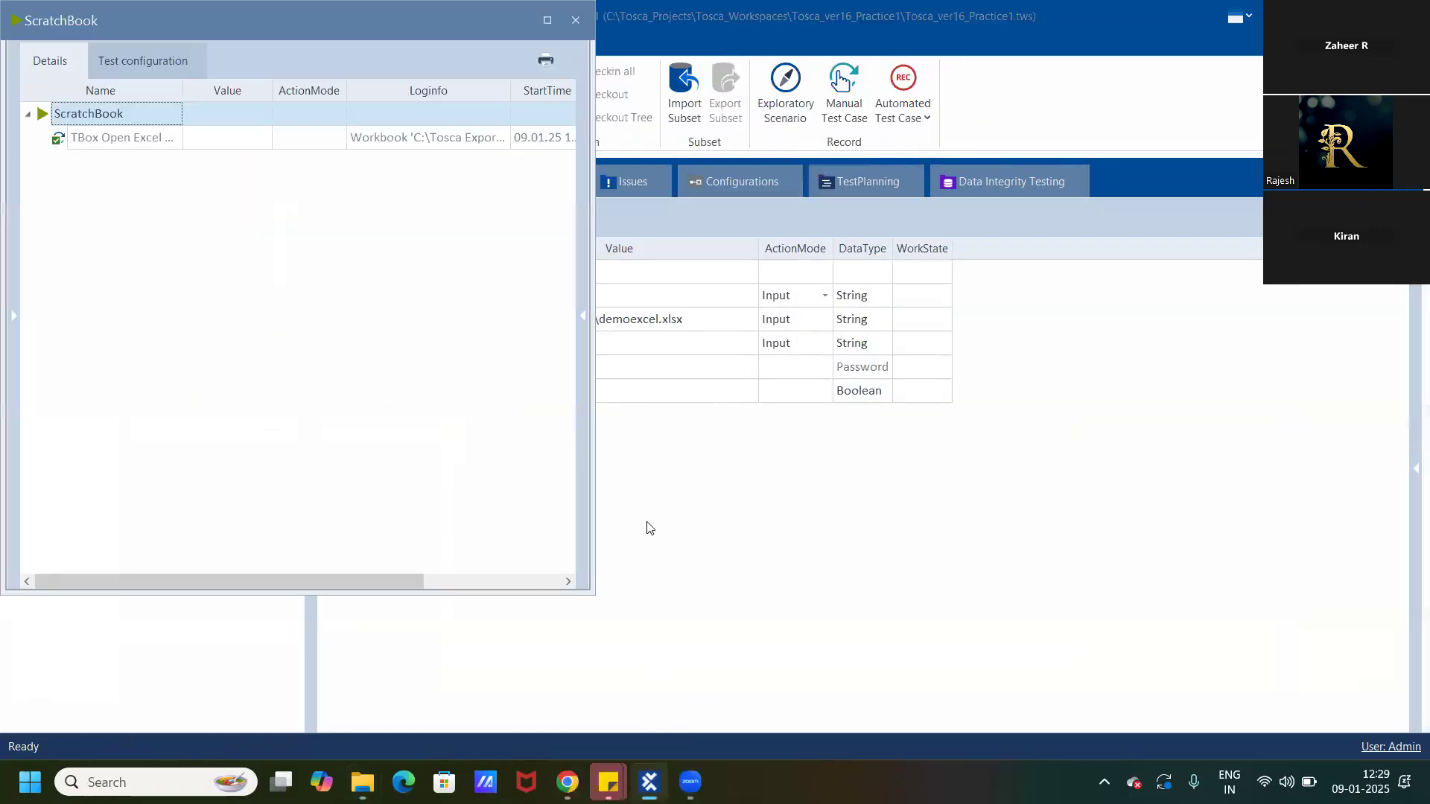
{"action": "left_click", "coordinate": [118, 145]}
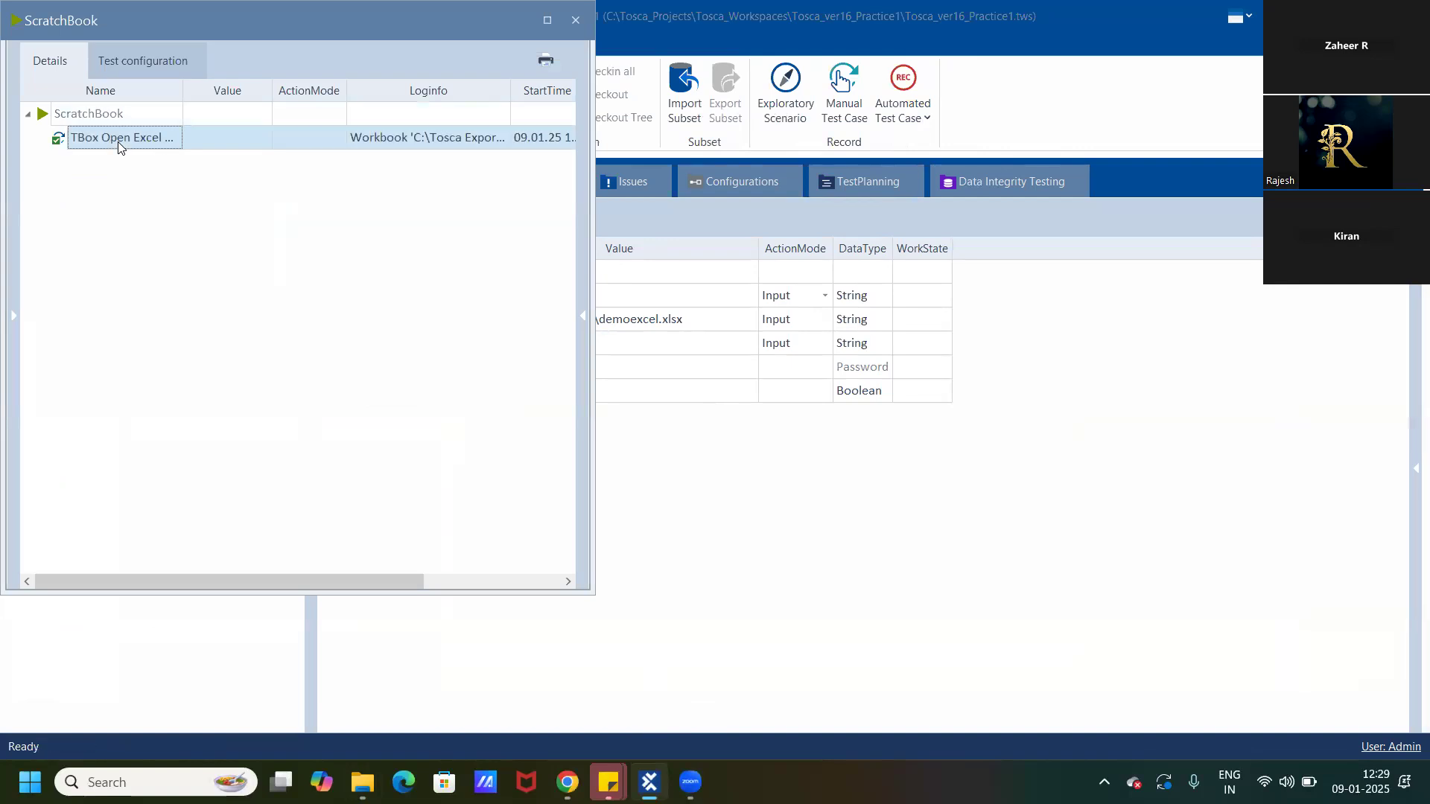
{"action": "left_click", "coordinate": [409, 146]}
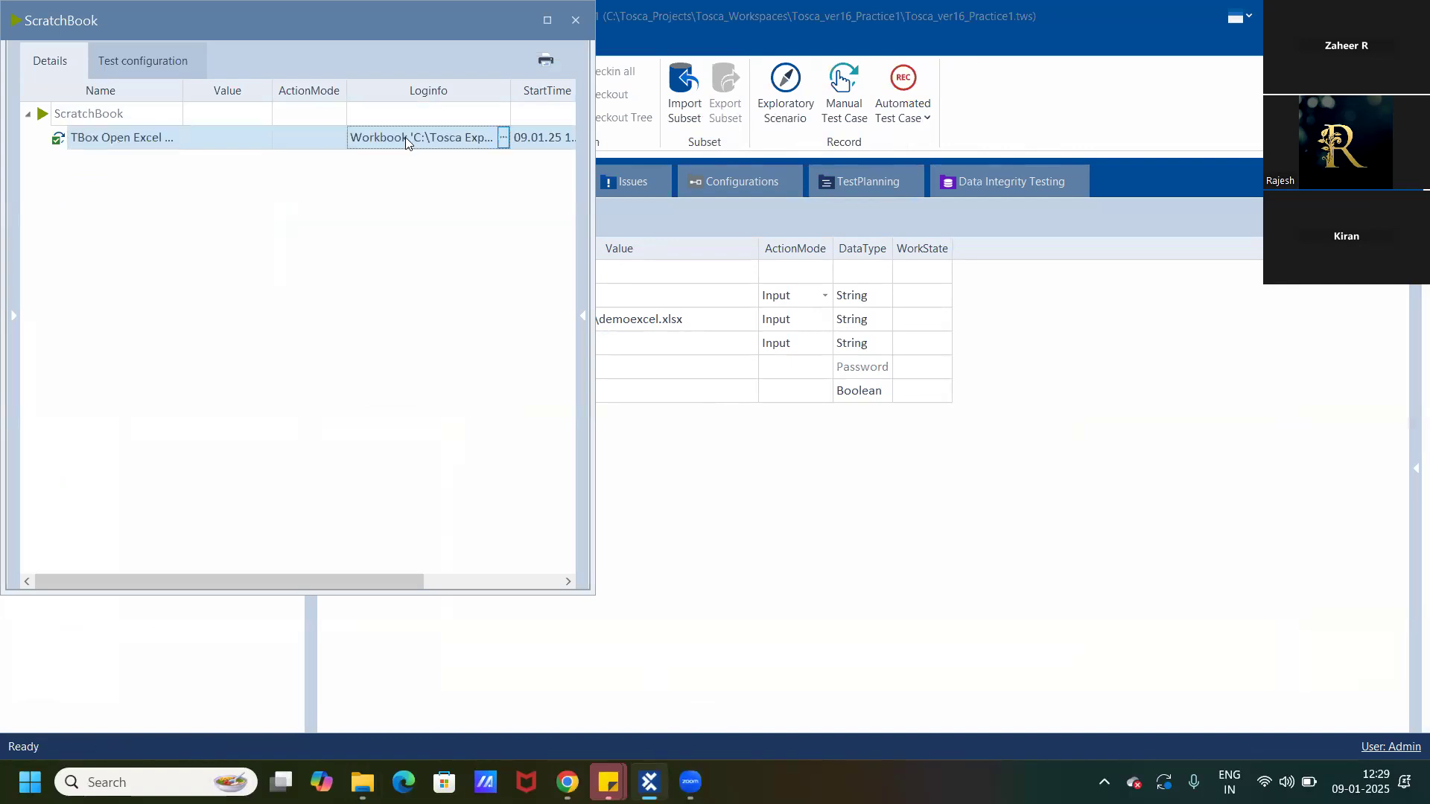
{"action": "left_click", "coordinate": [405, 137]}
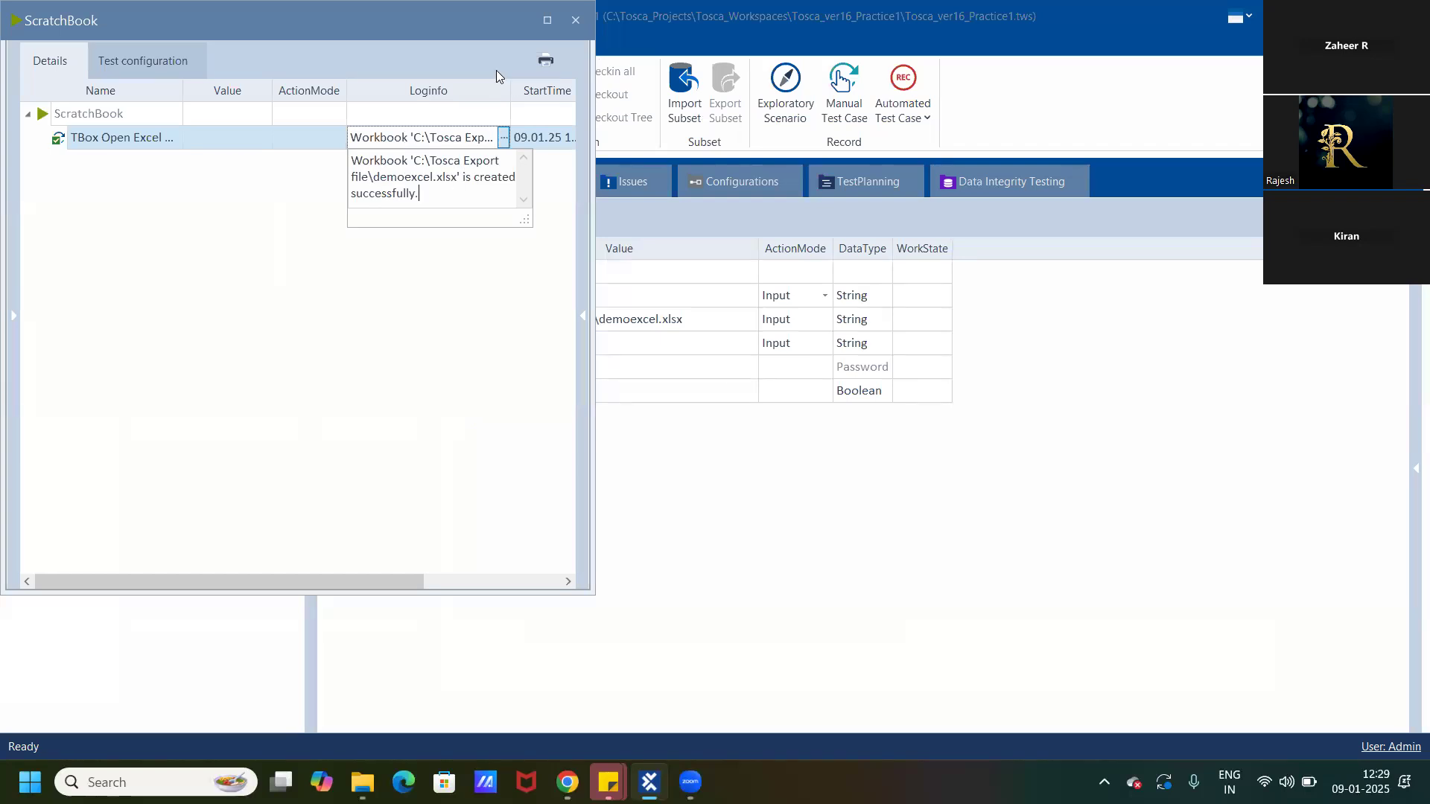
{"action": "left_click", "coordinate": [224, 19]}
{"action": "left_click_drag", "start_coordinate": [228, 86], "coordinate": [239, 143]}
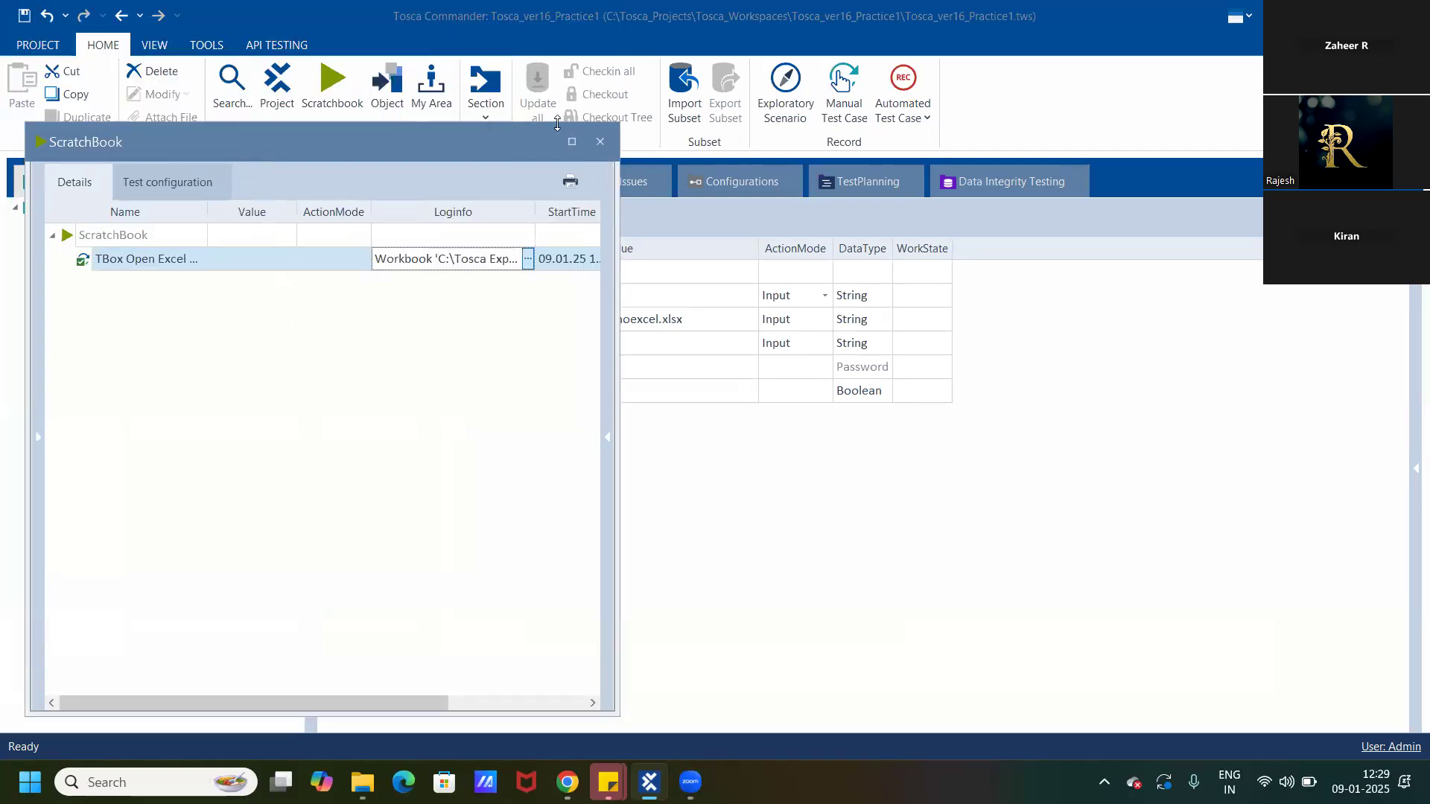
{"action": "left_click", "coordinate": [601, 143]}
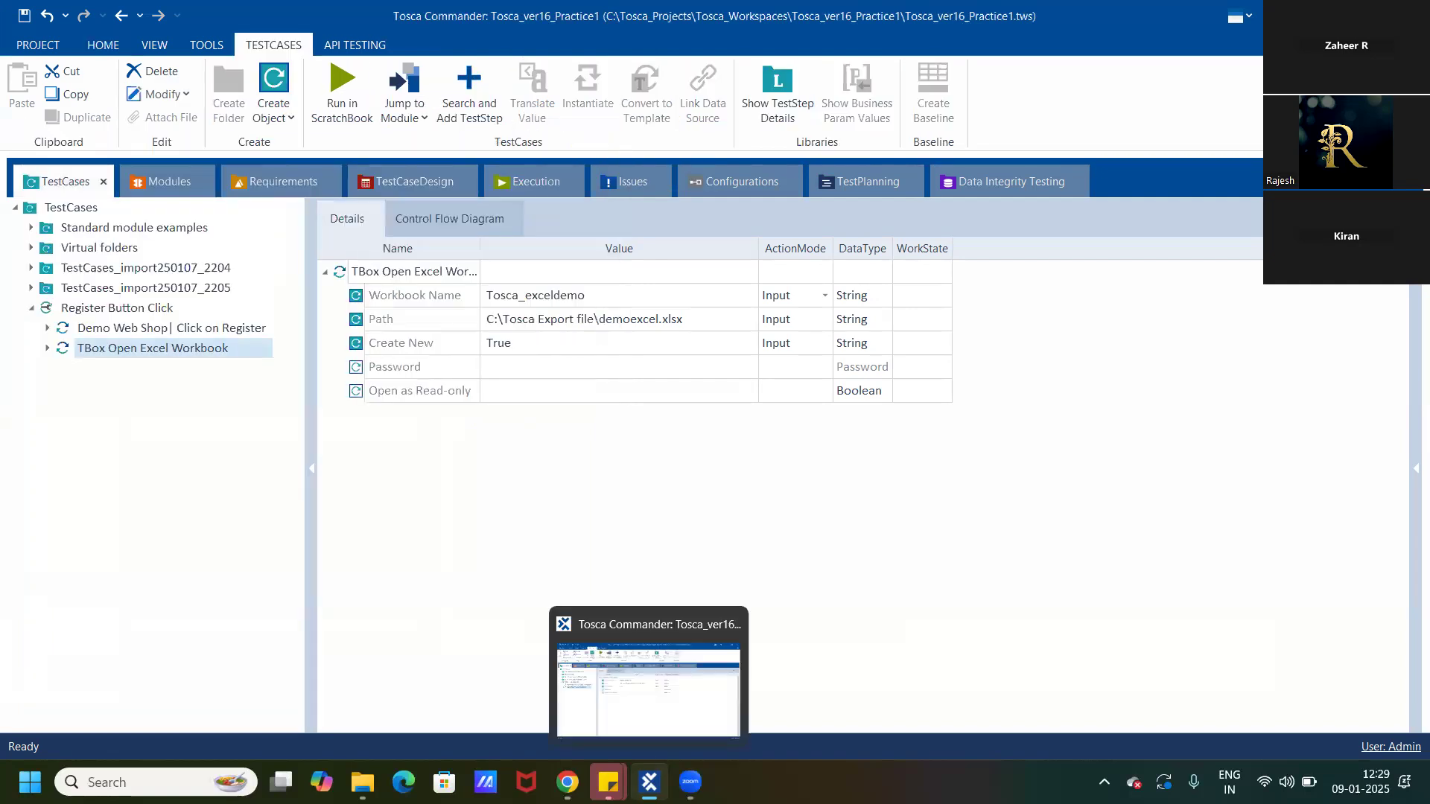
Look for demoexcel.xlsx in the C:\Tosca Export file folder in File Explorer, reopening the folder from the C: drive.
{"action": "left_click", "coordinate": [363, 782]}
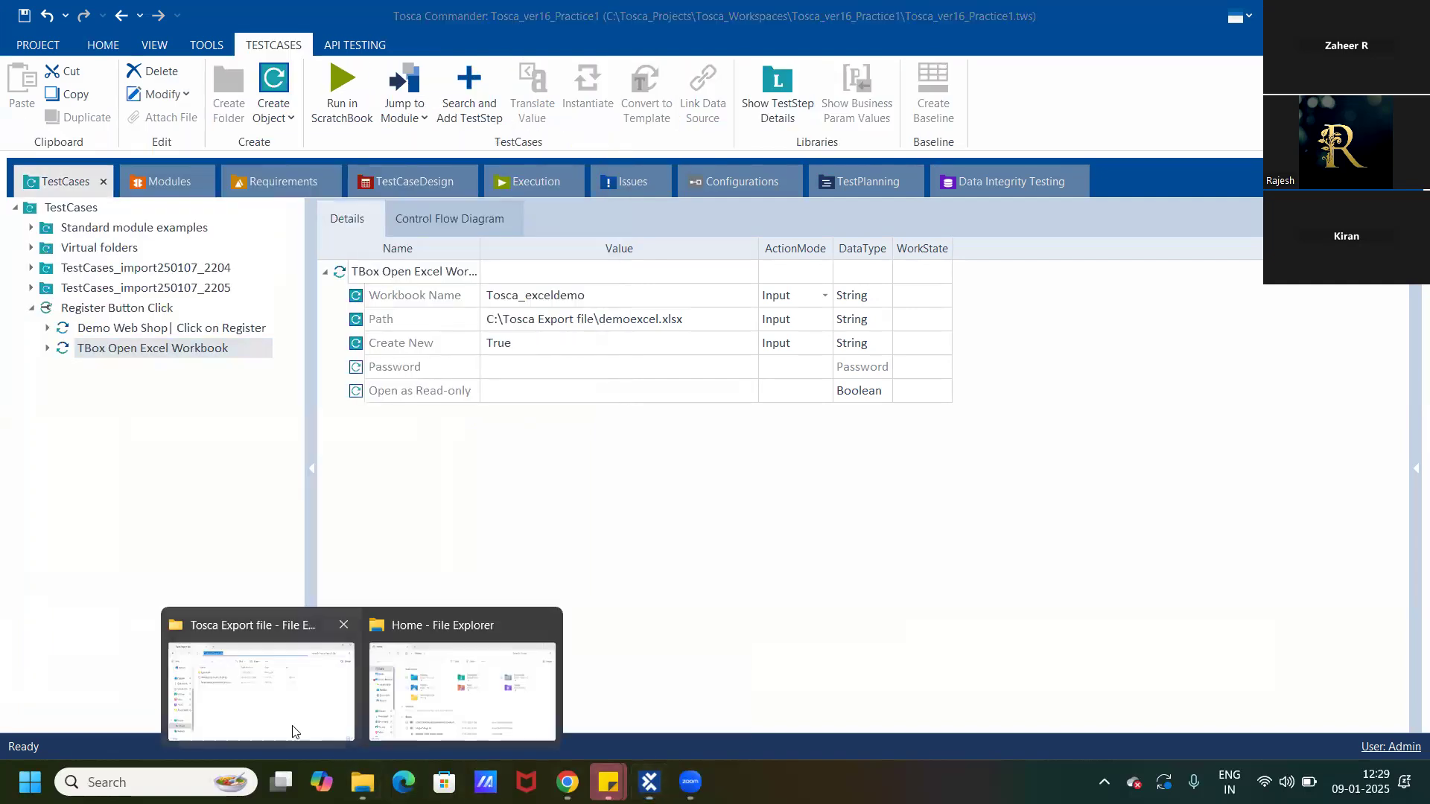
{"action": "left_click", "coordinate": [290, 730]}
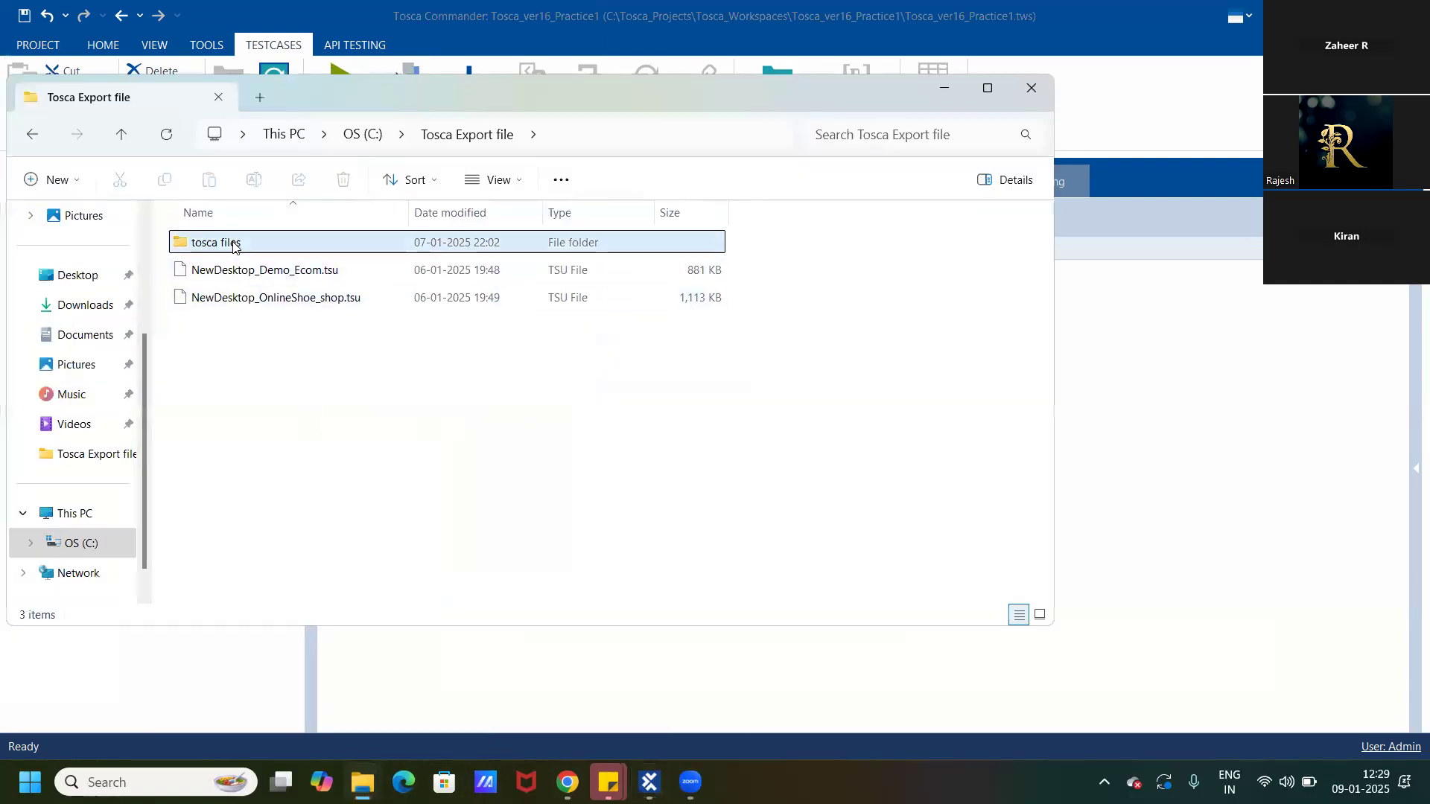
{"action": "left_click", "coordinate": [363, 134]}
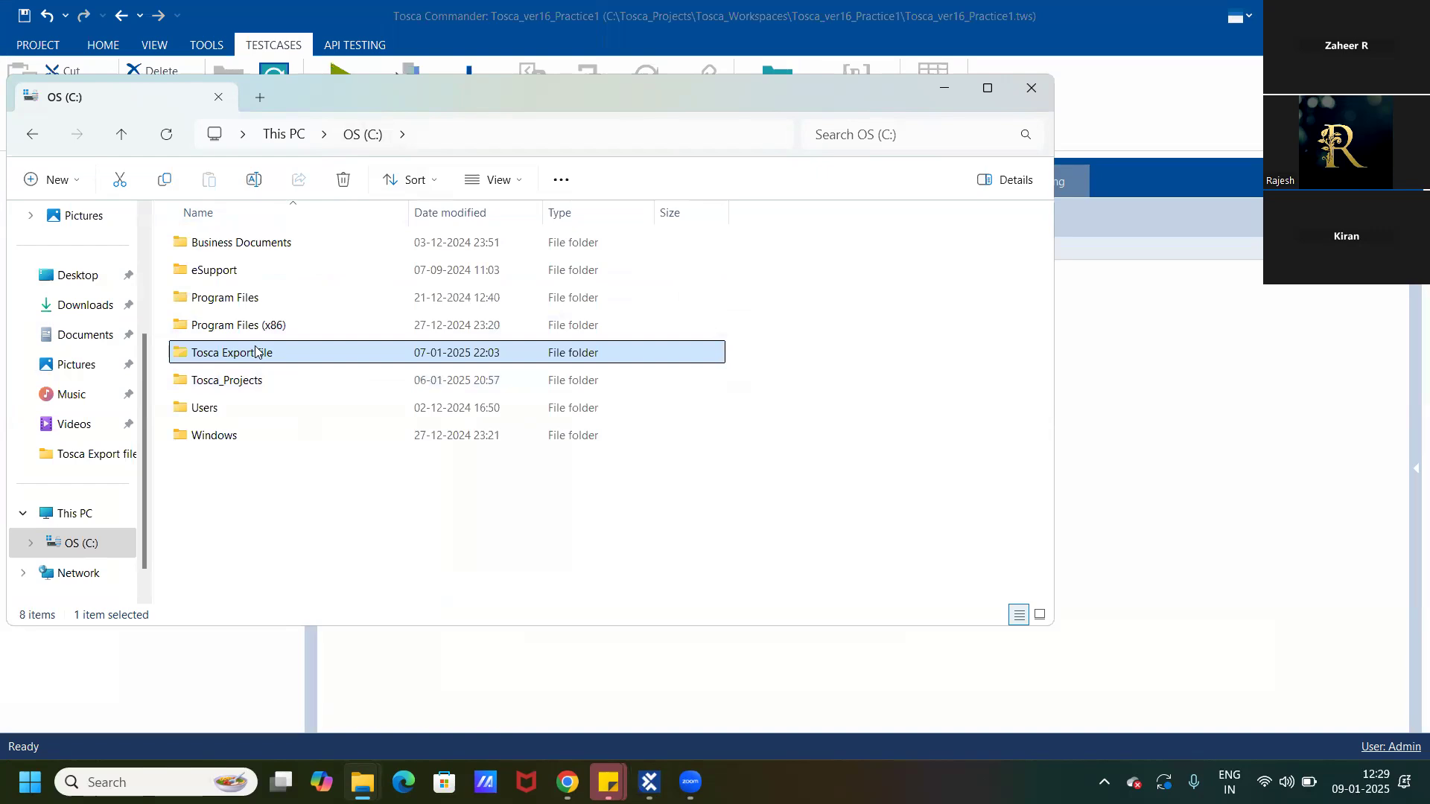
{"action": "double_click", "coordinate": [256, 352]}
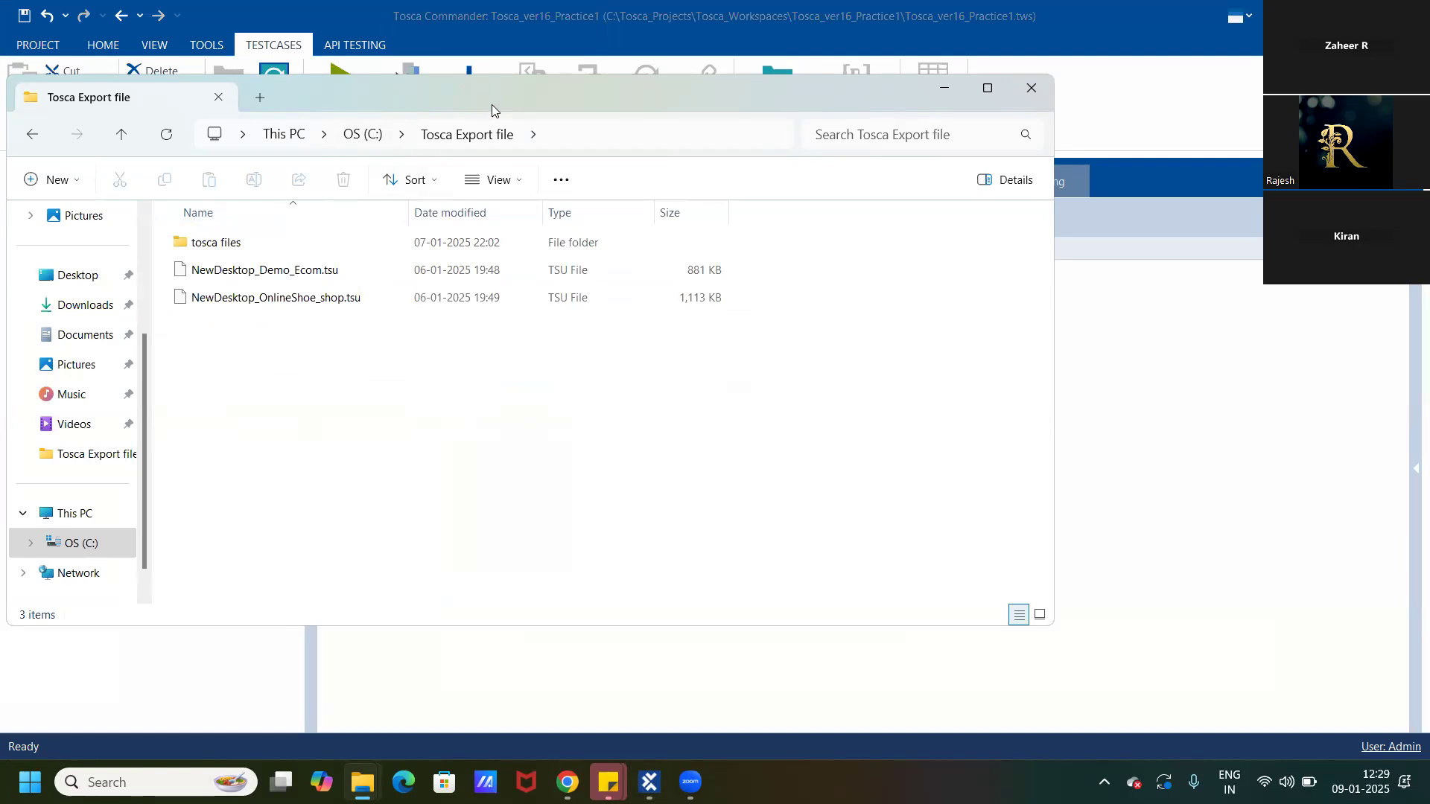
{"action": "left_click_drag", "start_coordinate": [491, 104], "coordinate": [539, 377]}
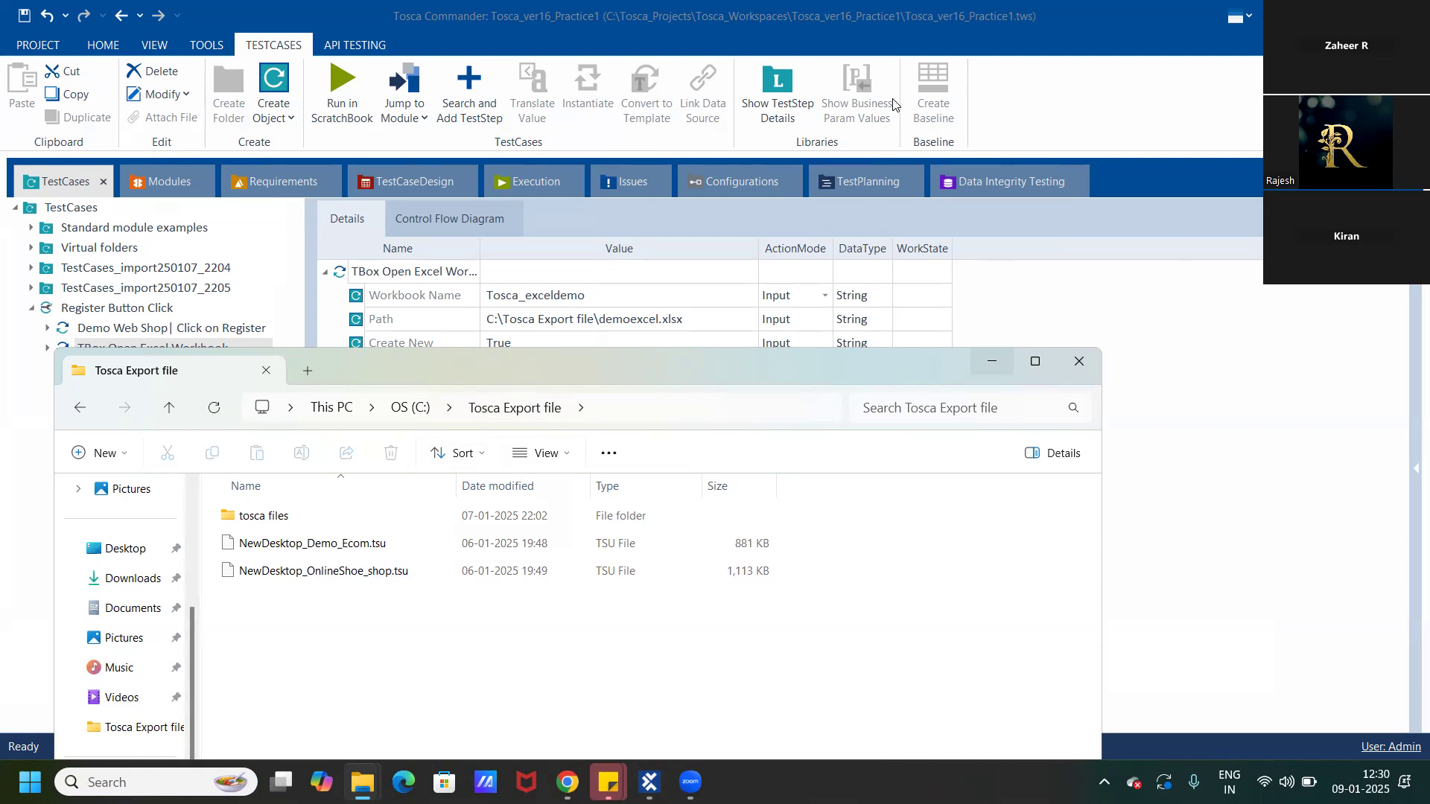
{"action": "left_click", "coordinate": [736, 75]}
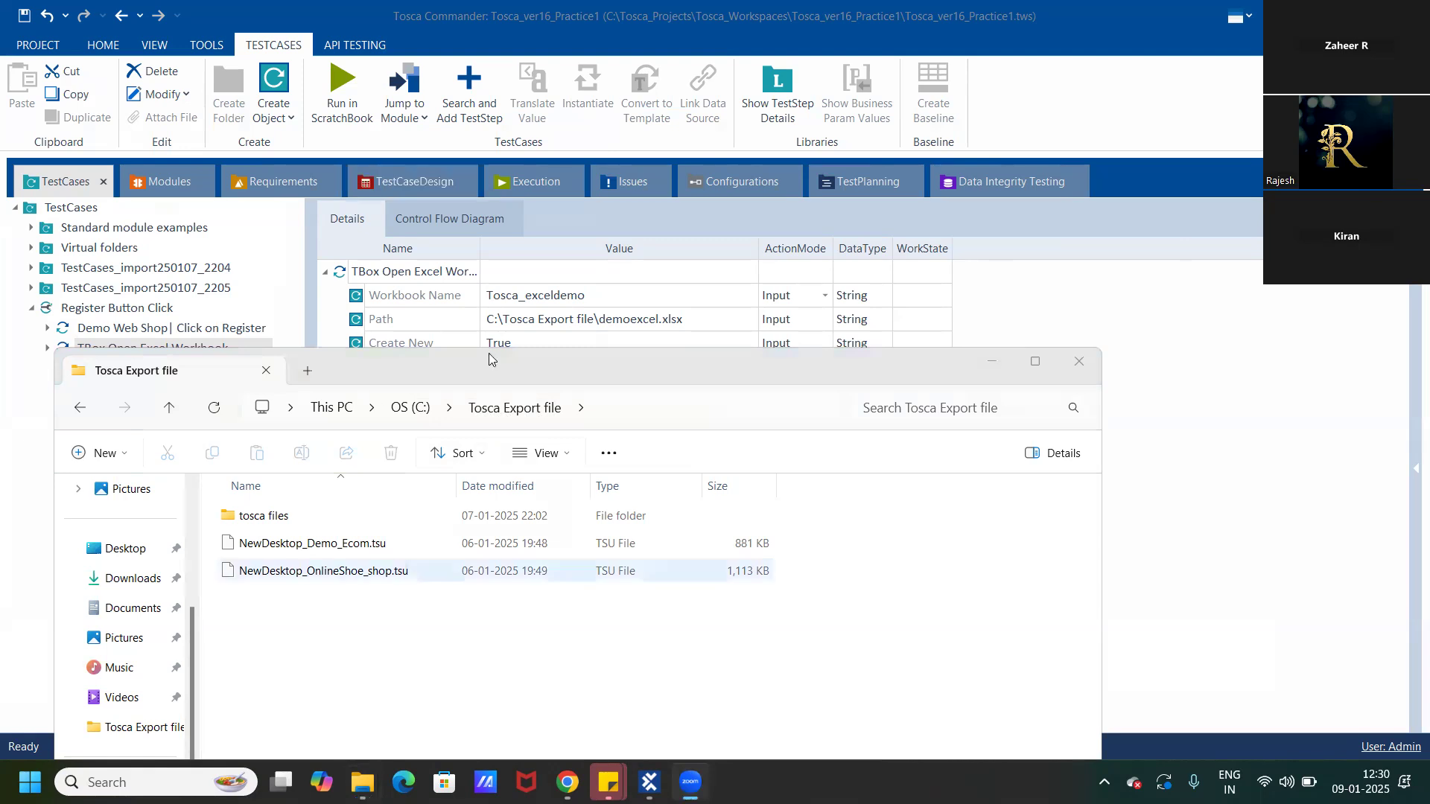
{"action": "left_click_drag", "start_coordinate": [490, 367], "coordinate": [501, 334]}
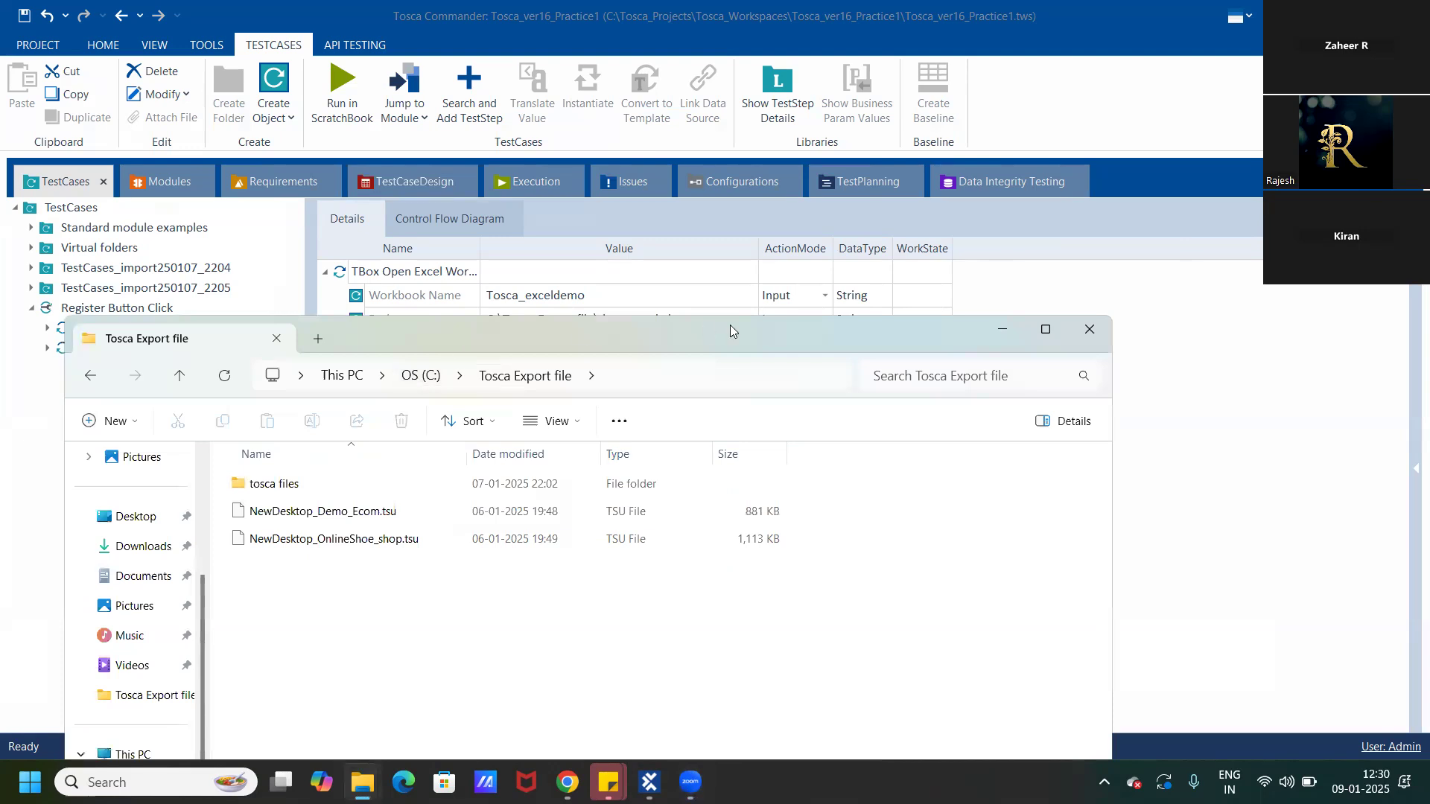
{"action": "left_click", "coordinate": [1002, 330]}
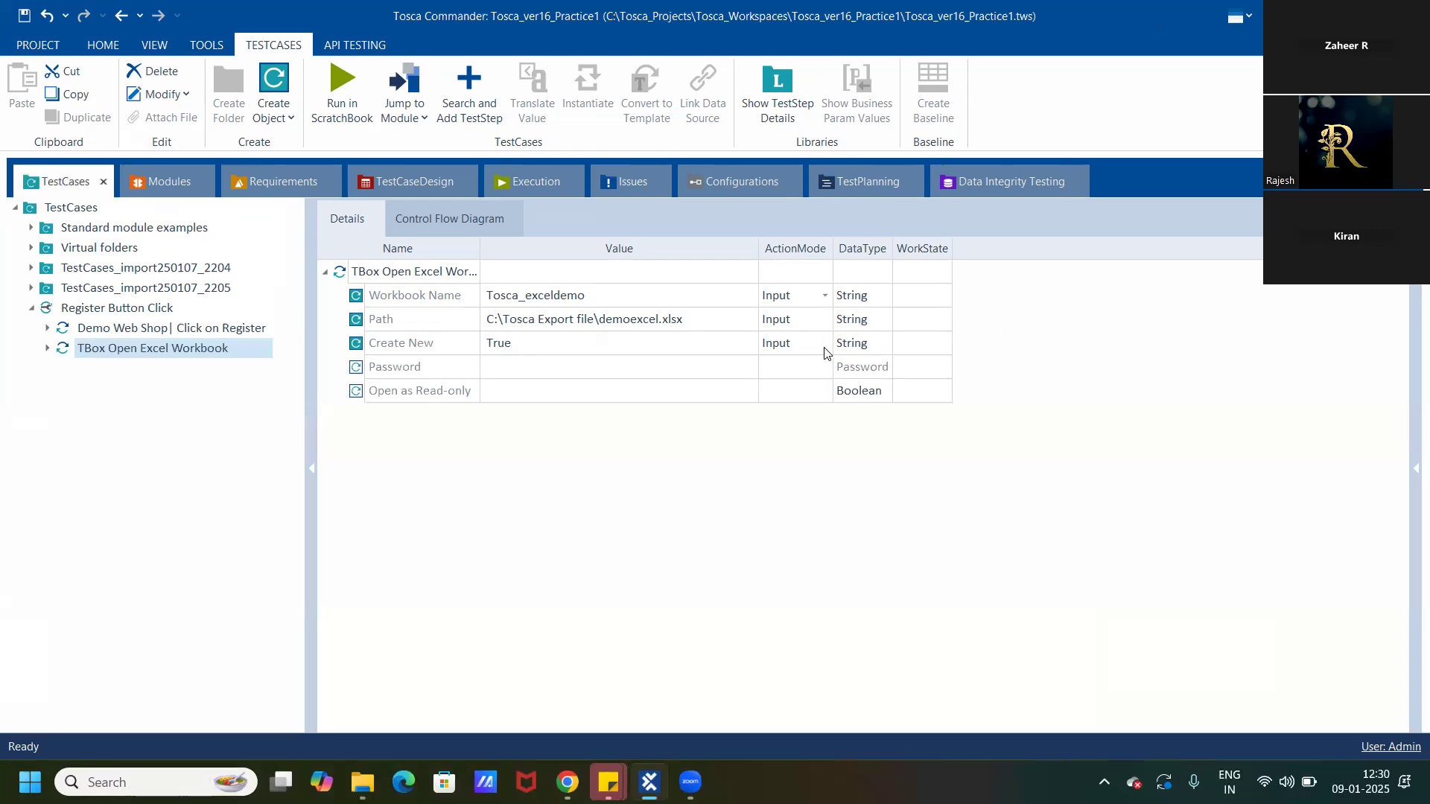
{"action": "left_click", "coordinate": [819, 322]}
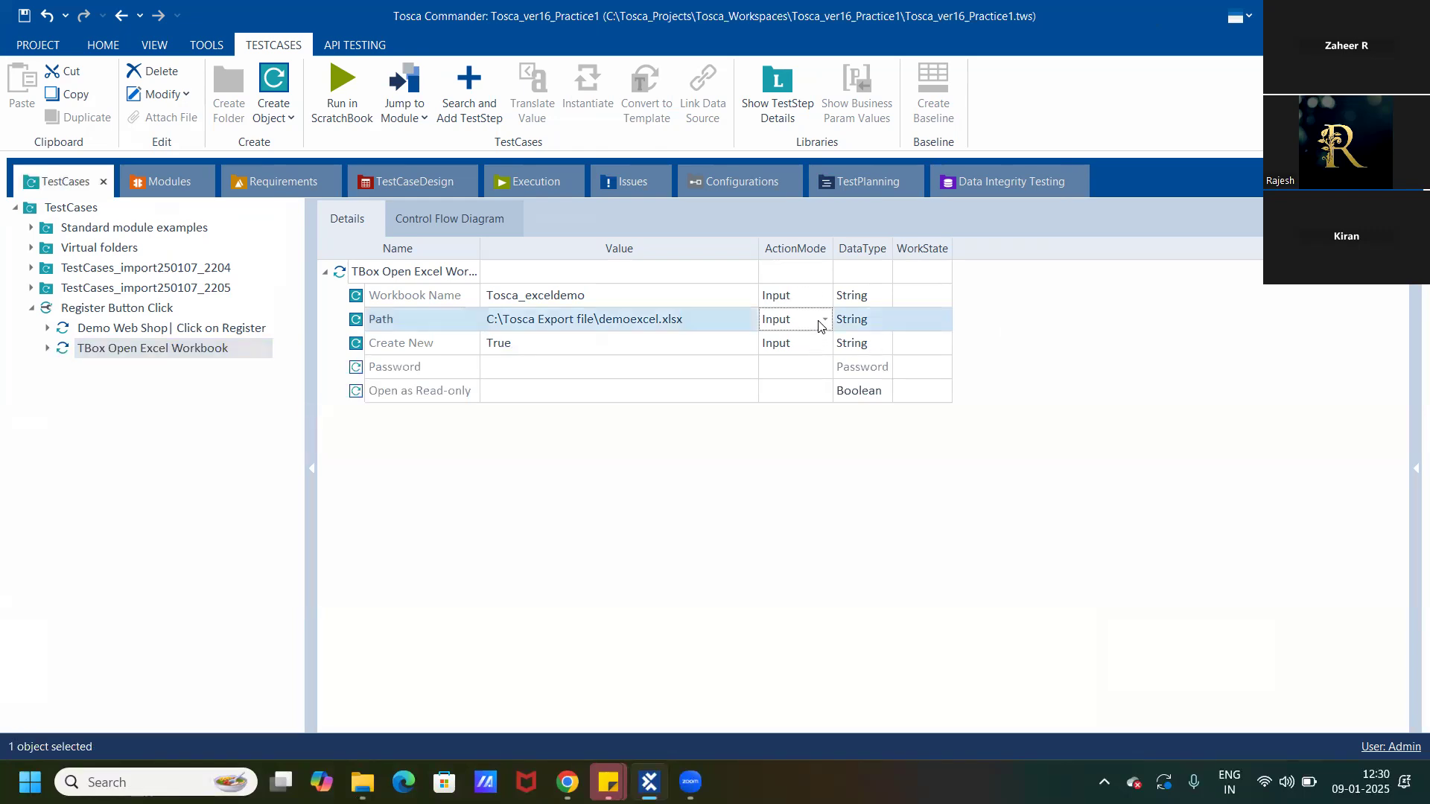
{"action": "left_click", "coordinate": [814, 350]}
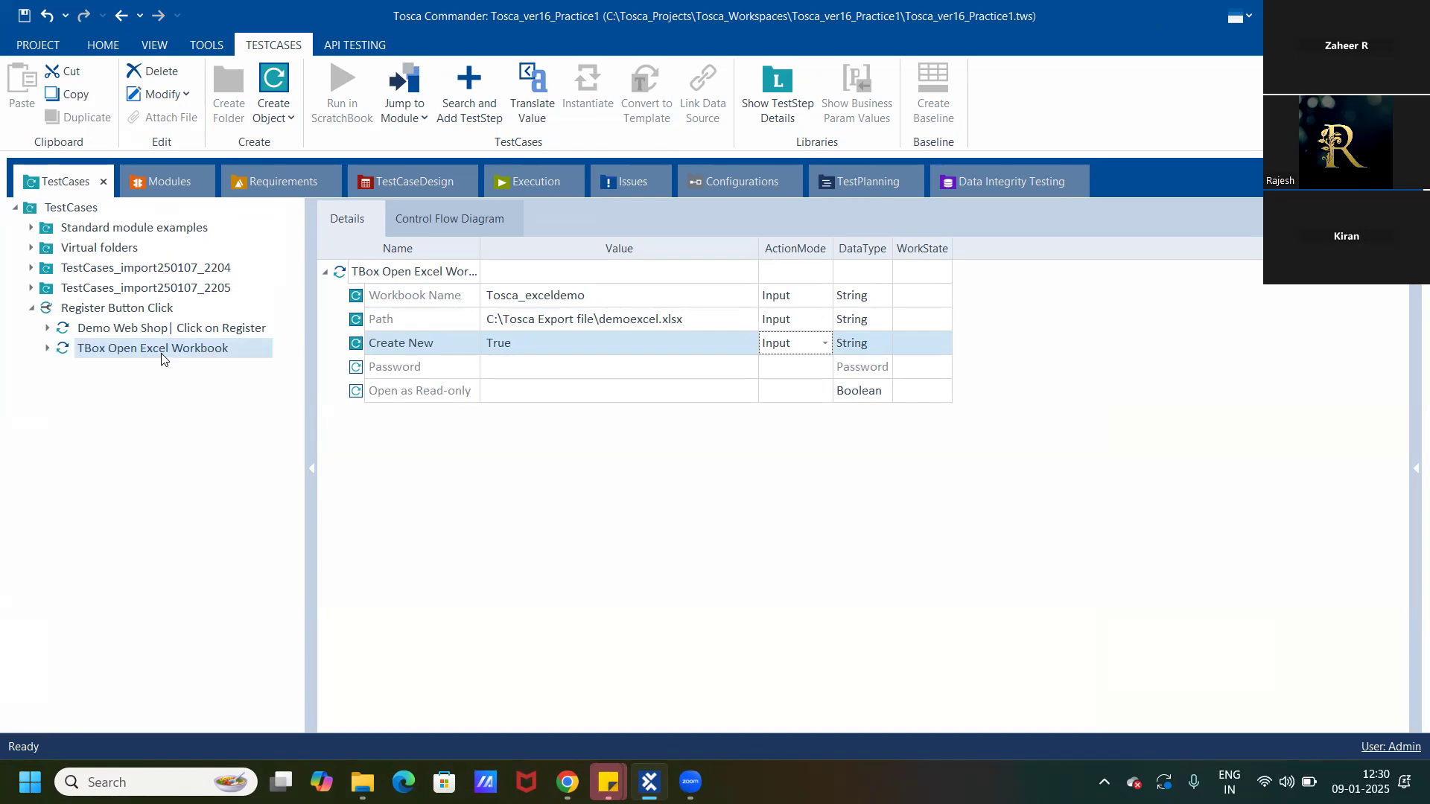
{"action": "left_click", "coordinate": [126, 388]}
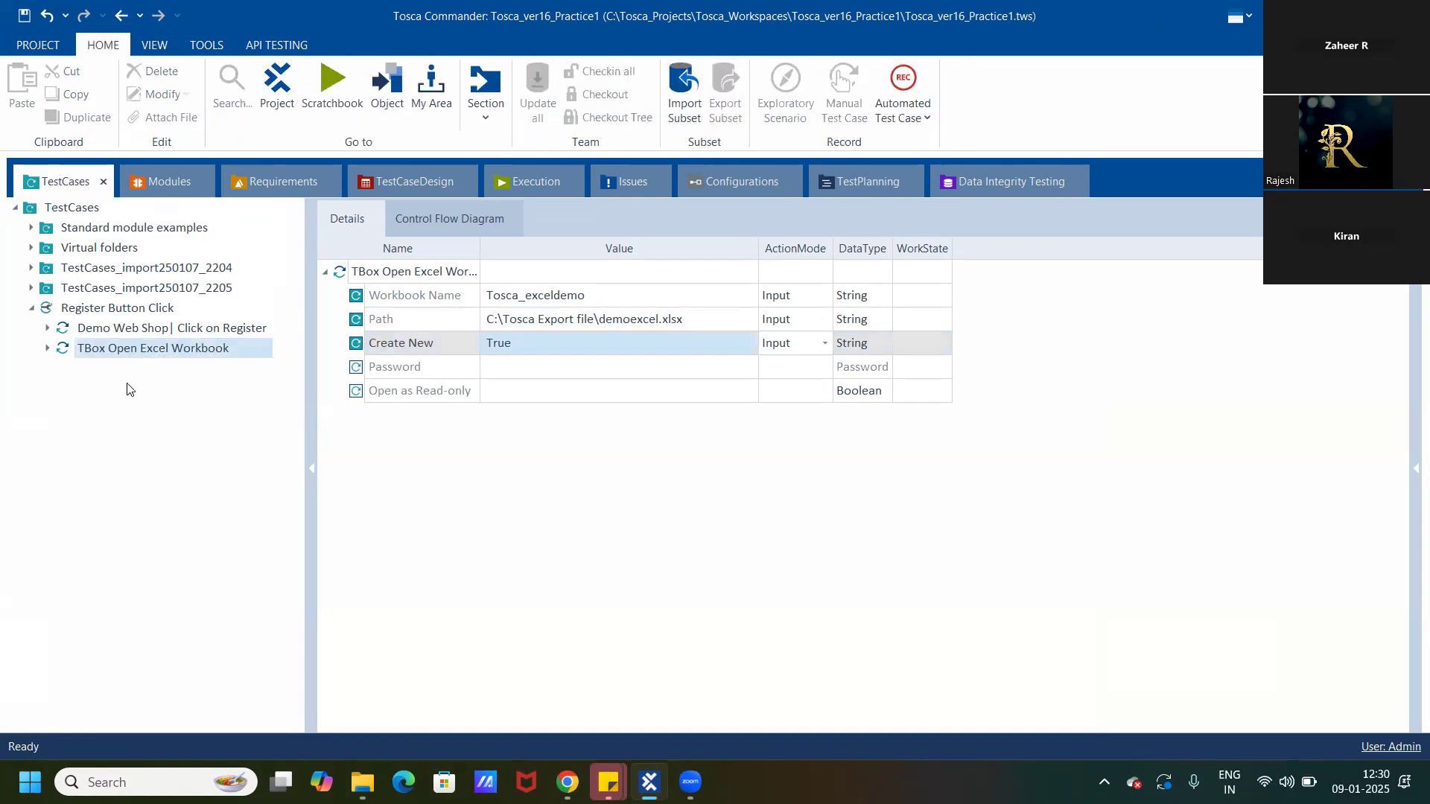
{"action": "left_click", "coordinate": [810, 28]}
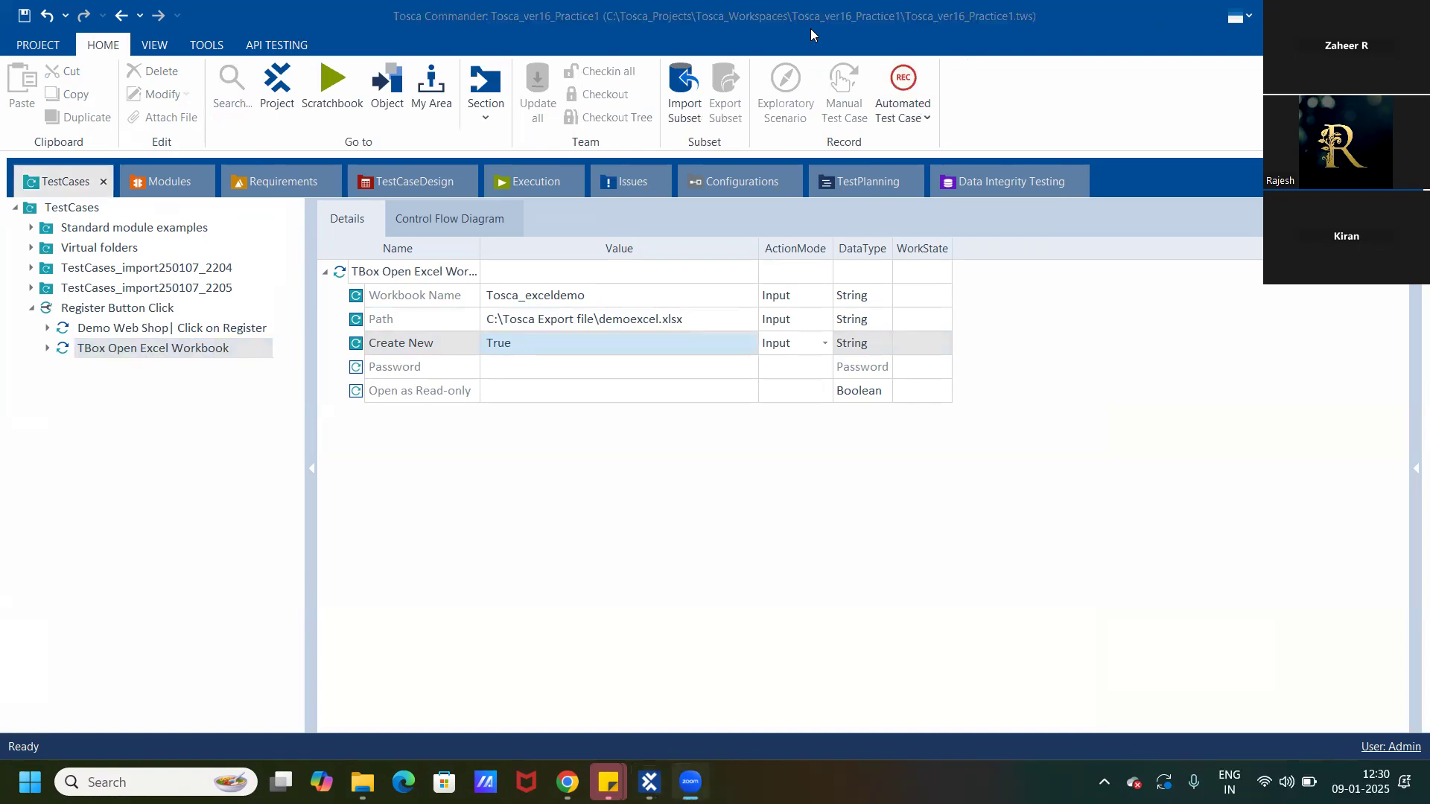
{"action": "mouse_move", "coordinate": [690, 782]}
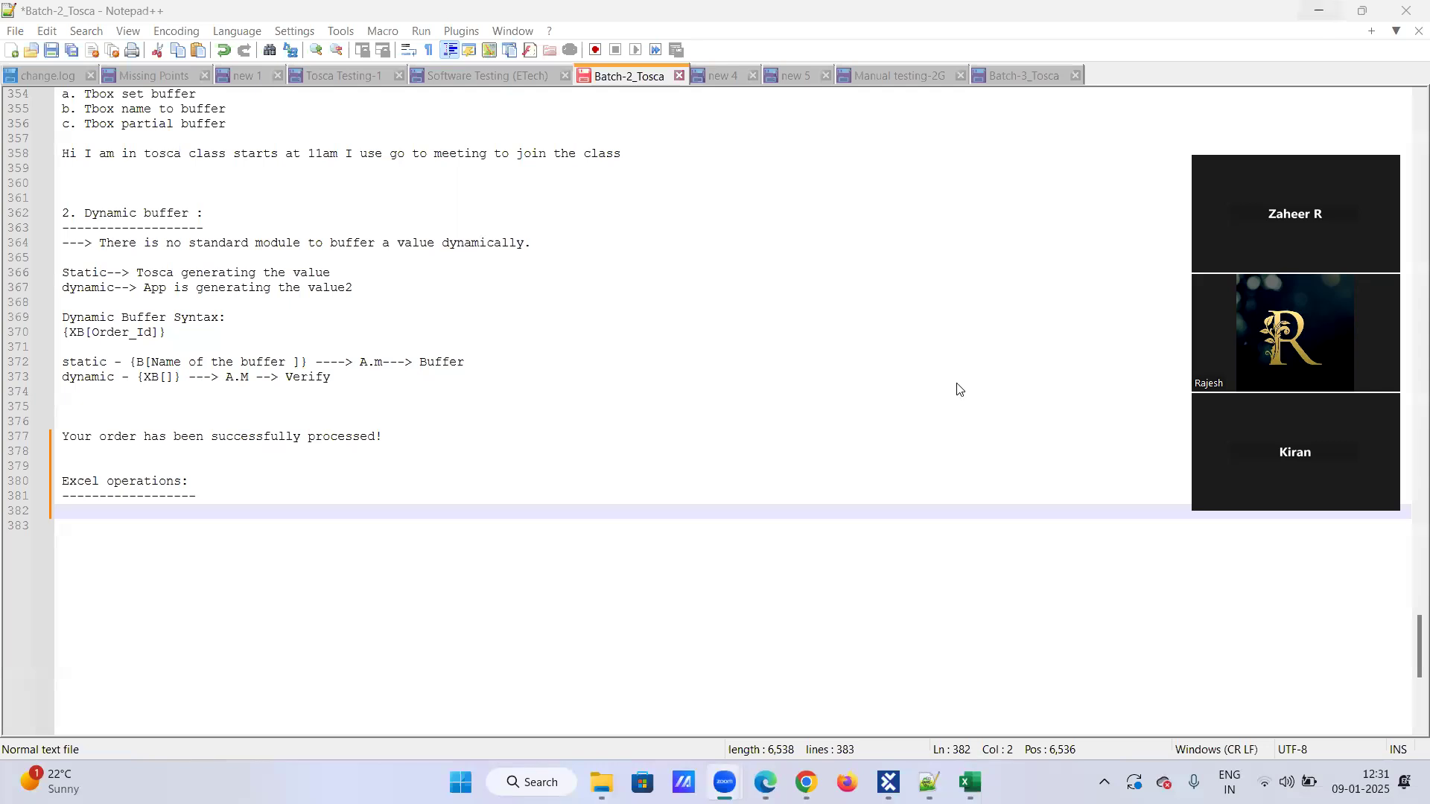
Switch to Excel, try to open the recent July11th workbook from D: » Screenshots, and close Excel.
{"action": "left_click", "coordinate": [1318, 10]}
{"action": "mouse_move", "coordinate": [887, 782]}
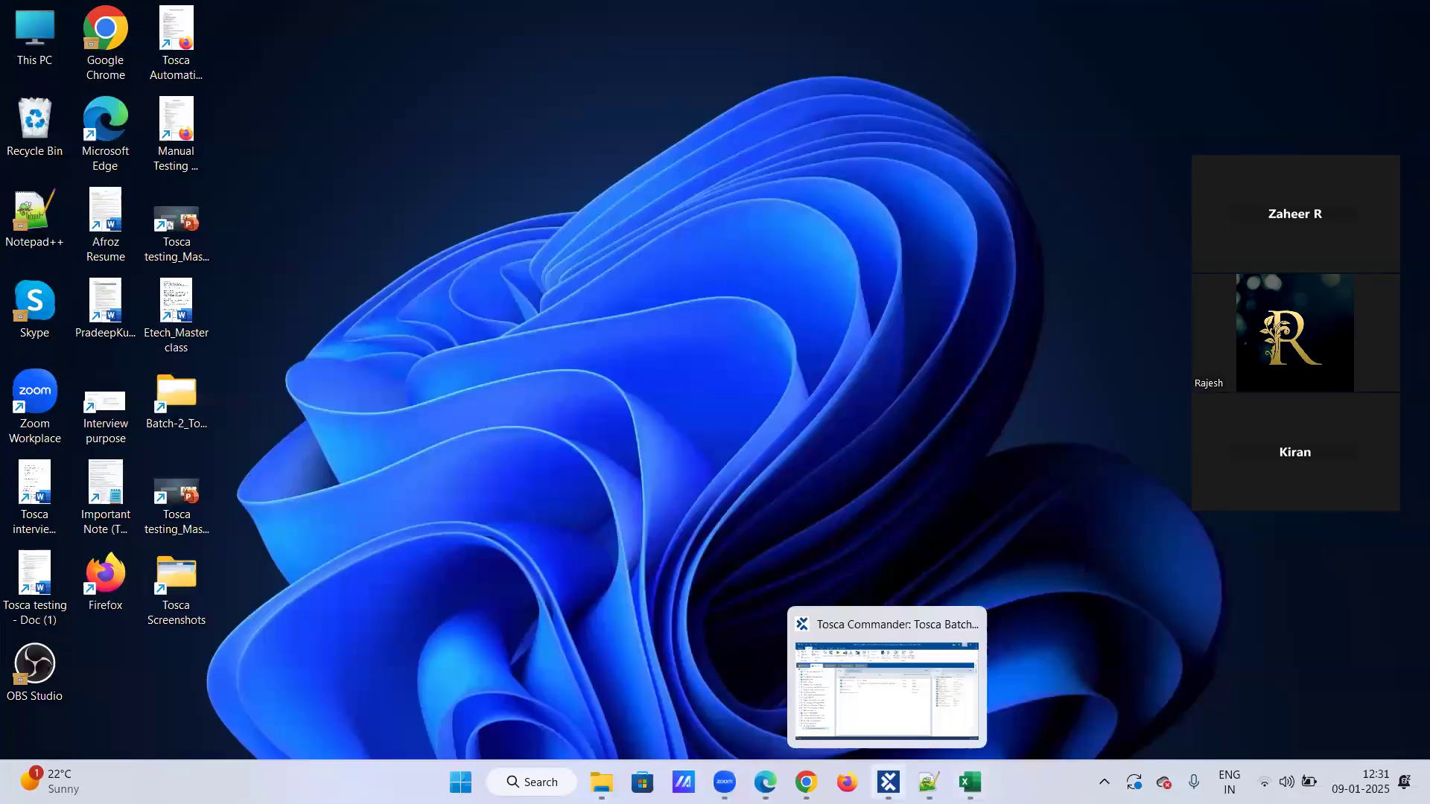
{"action": "left_click", "coordinate": [970, 782]}
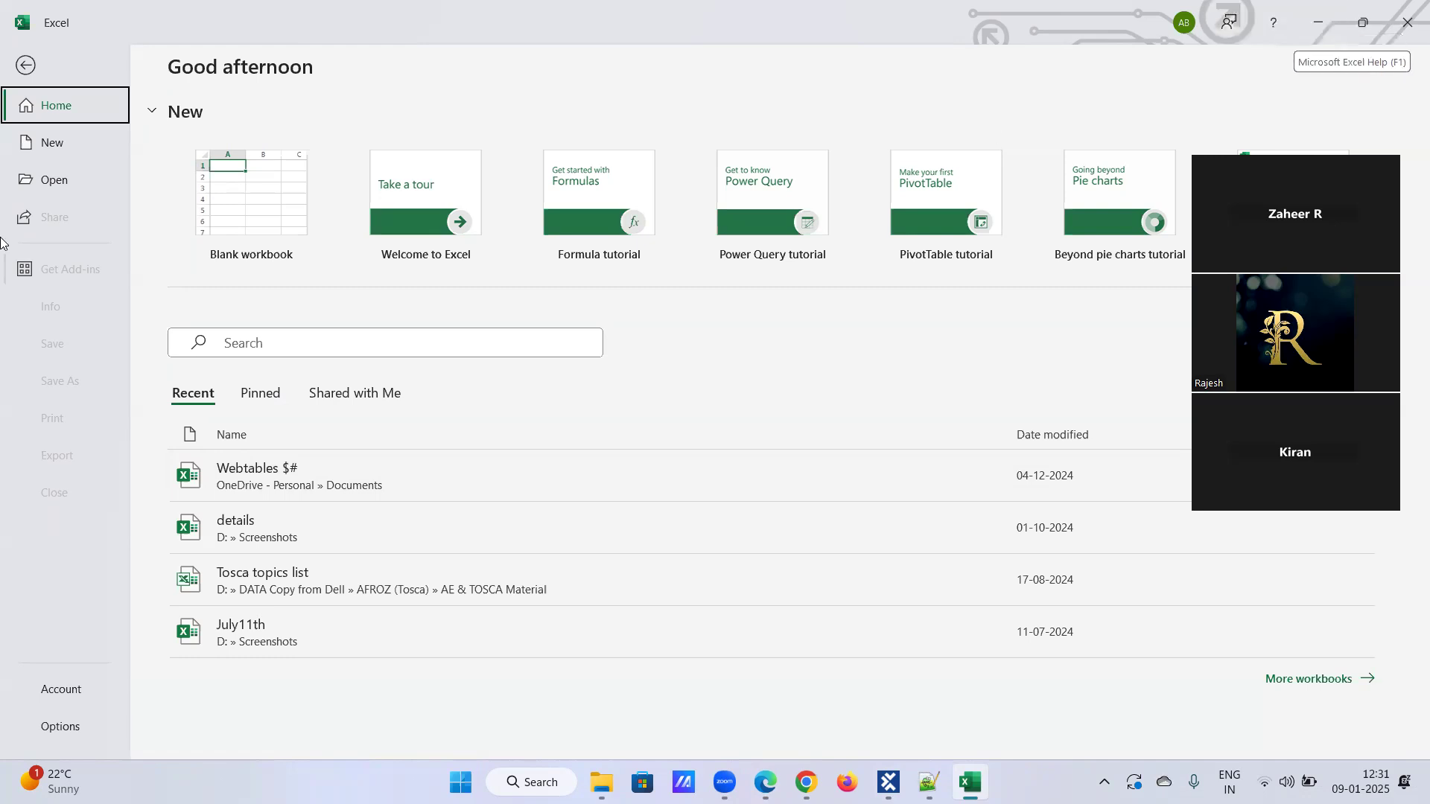
{"action": "left_click", "coordinate": [69, 179]}
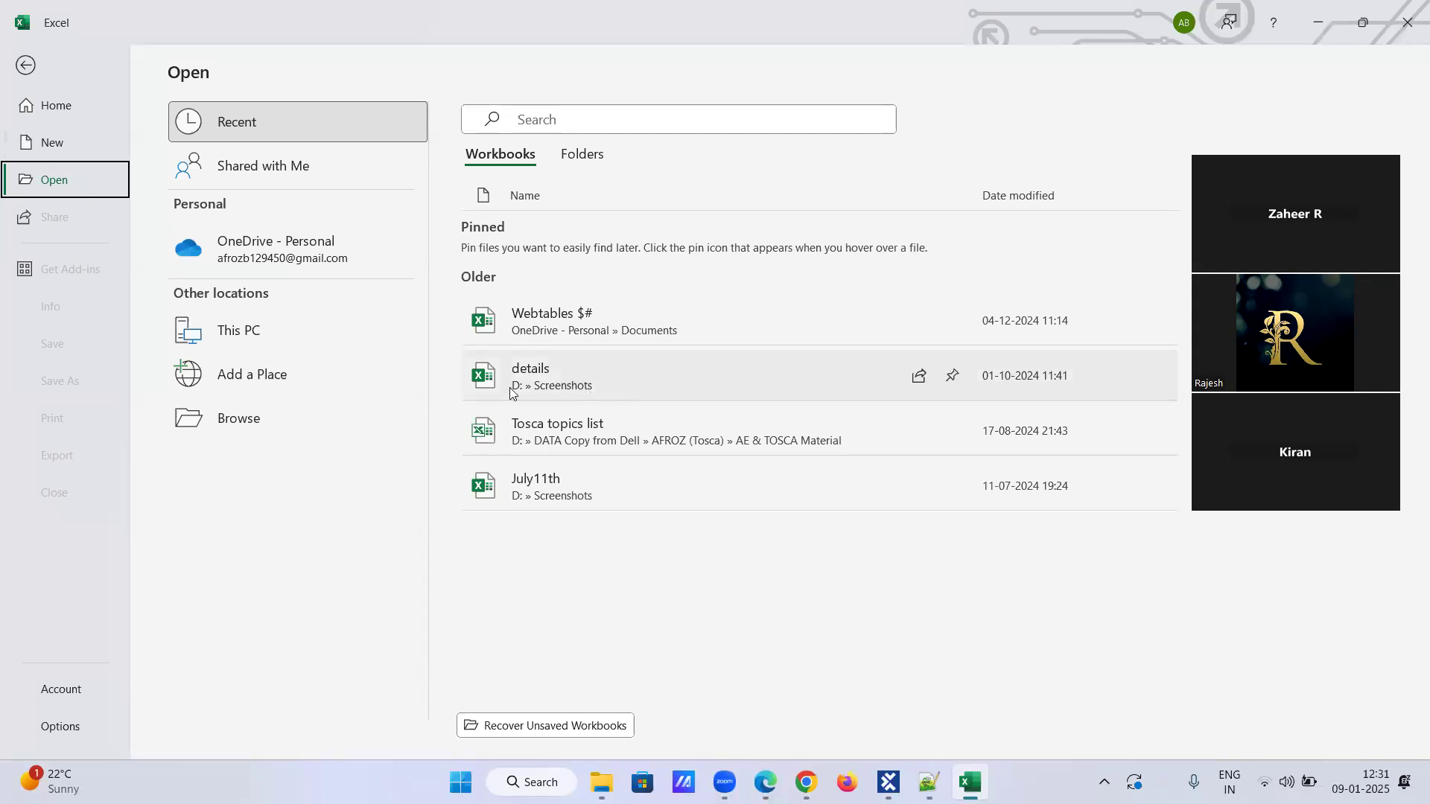
{"action": "left_click", "coordinate": [573, 481]}
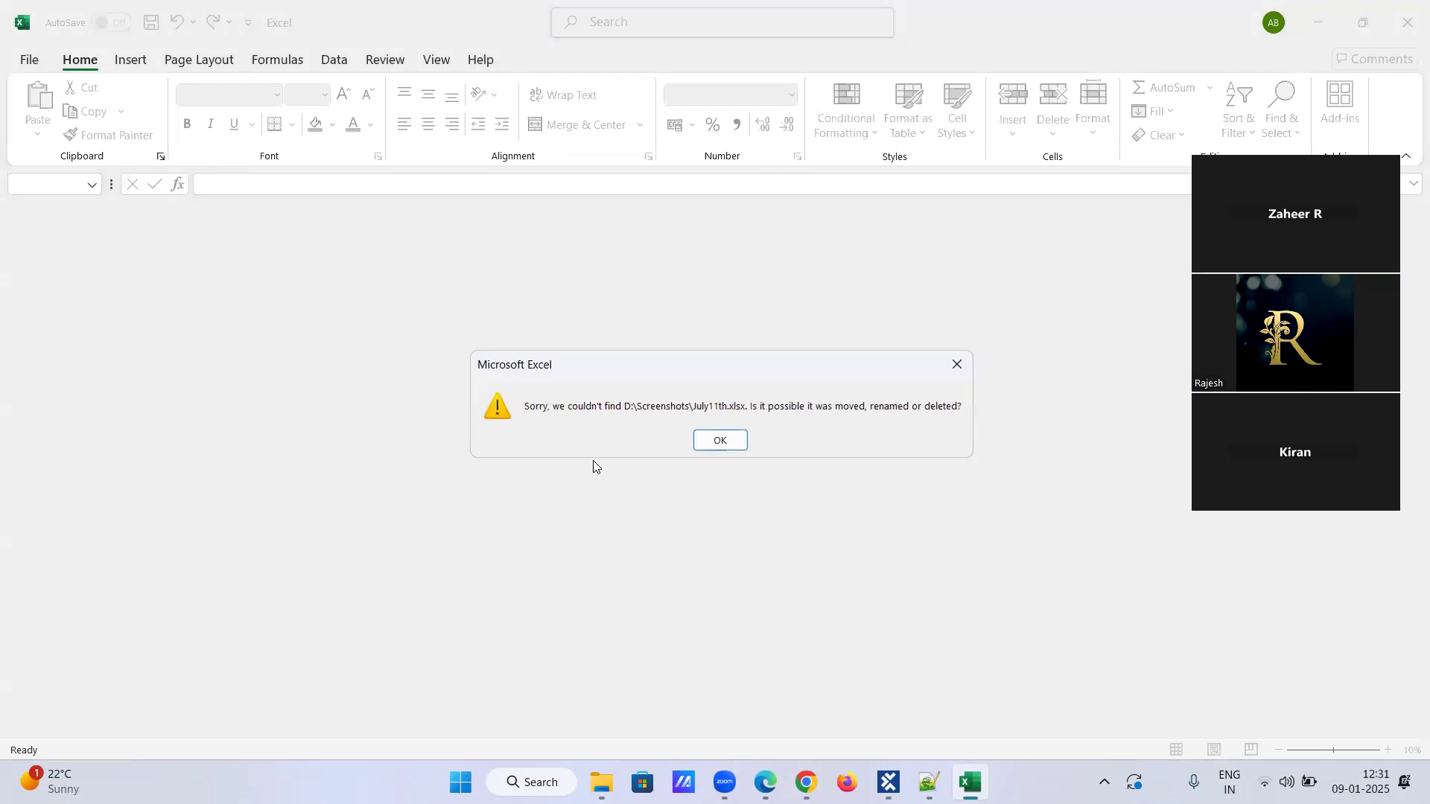
{"action": "left_click", "coordinate": [955, 367]}
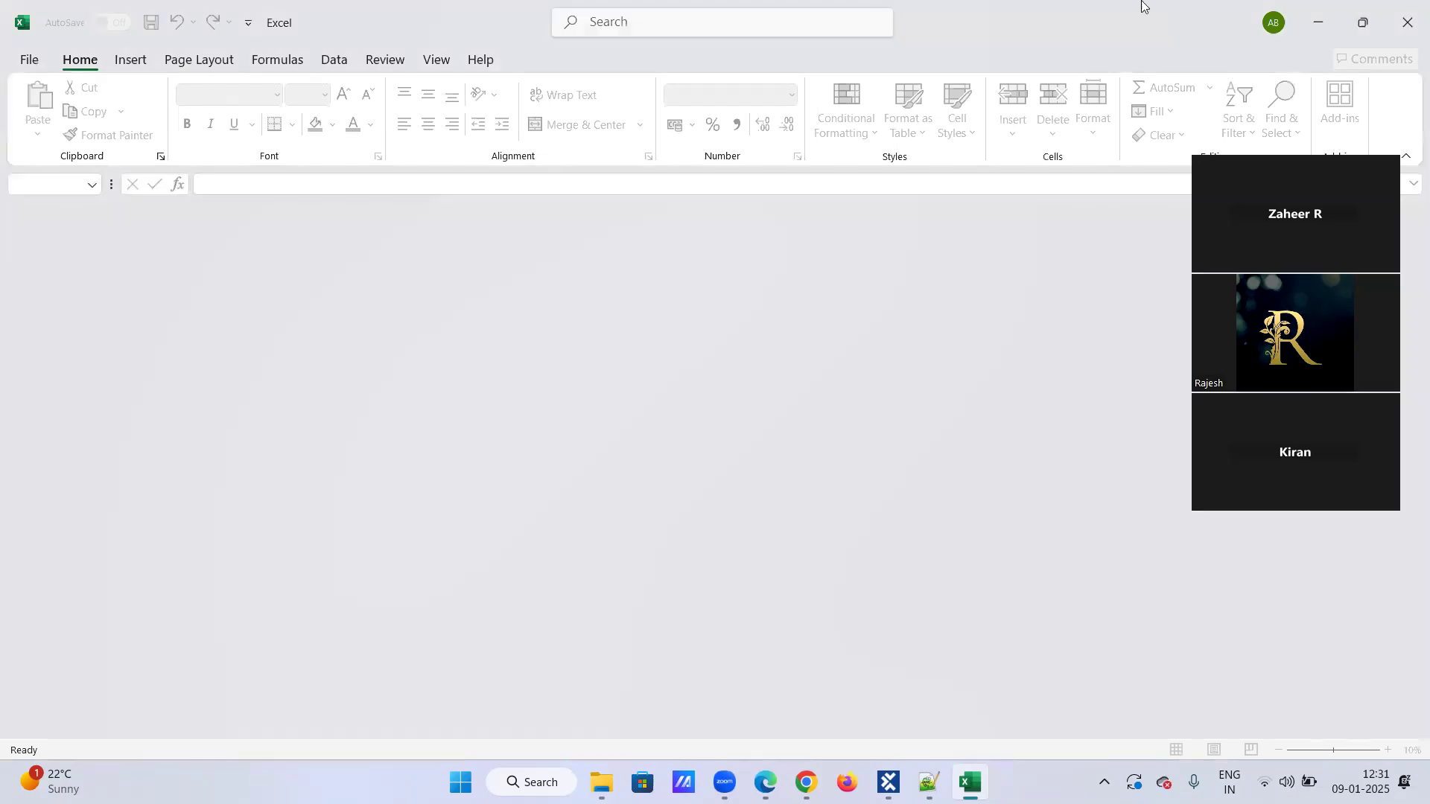
{"action": "left_click", "coordinate": [1407, 21]}
Switch to the Tosca Batch-2 workspace in Tosca Commander and set the Excel Operations step's Workbook Name to Toscademo_Excel.
{"action": "left_click", "coordinate": [910, 779]}
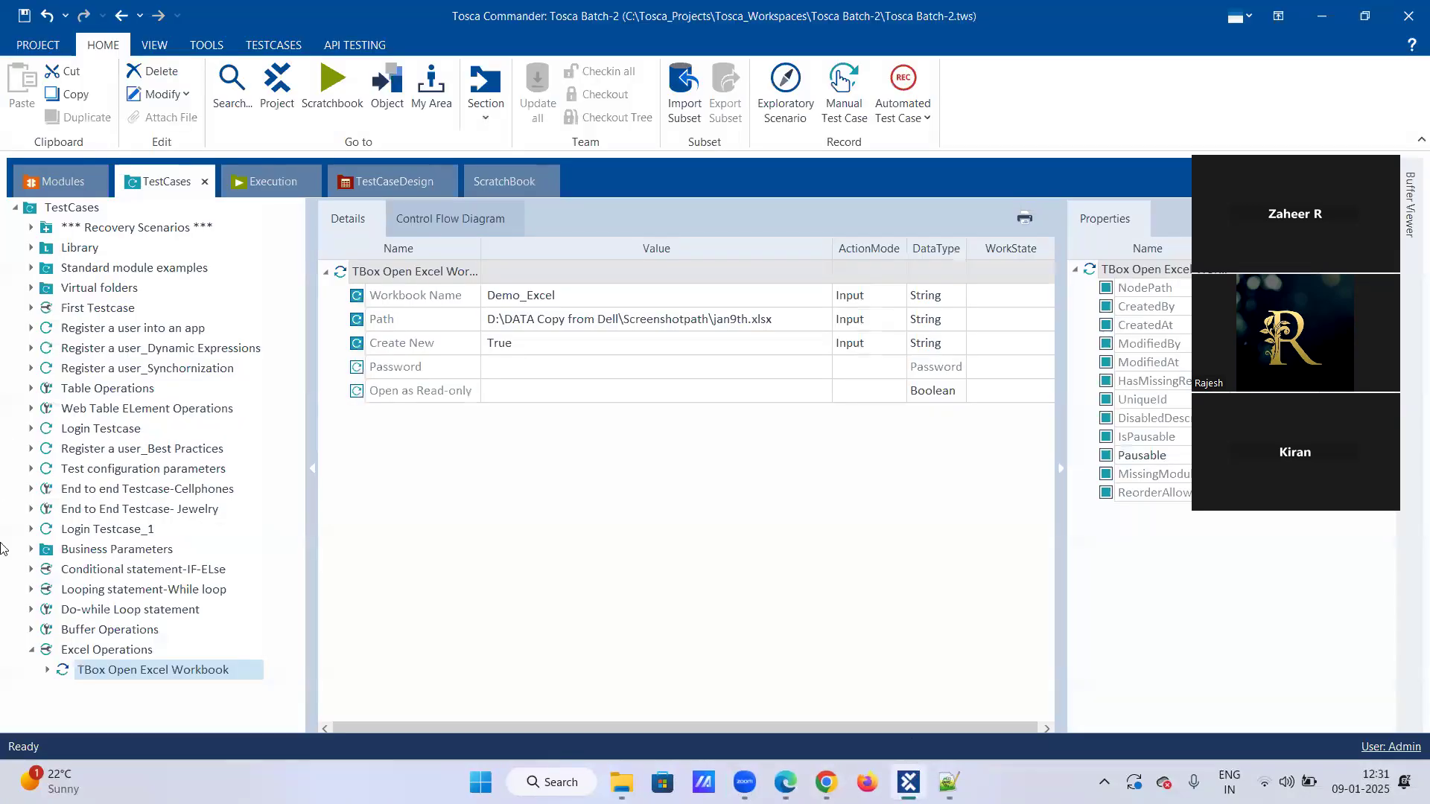
{"action": "left_click", "coordinate": [606, 296]}
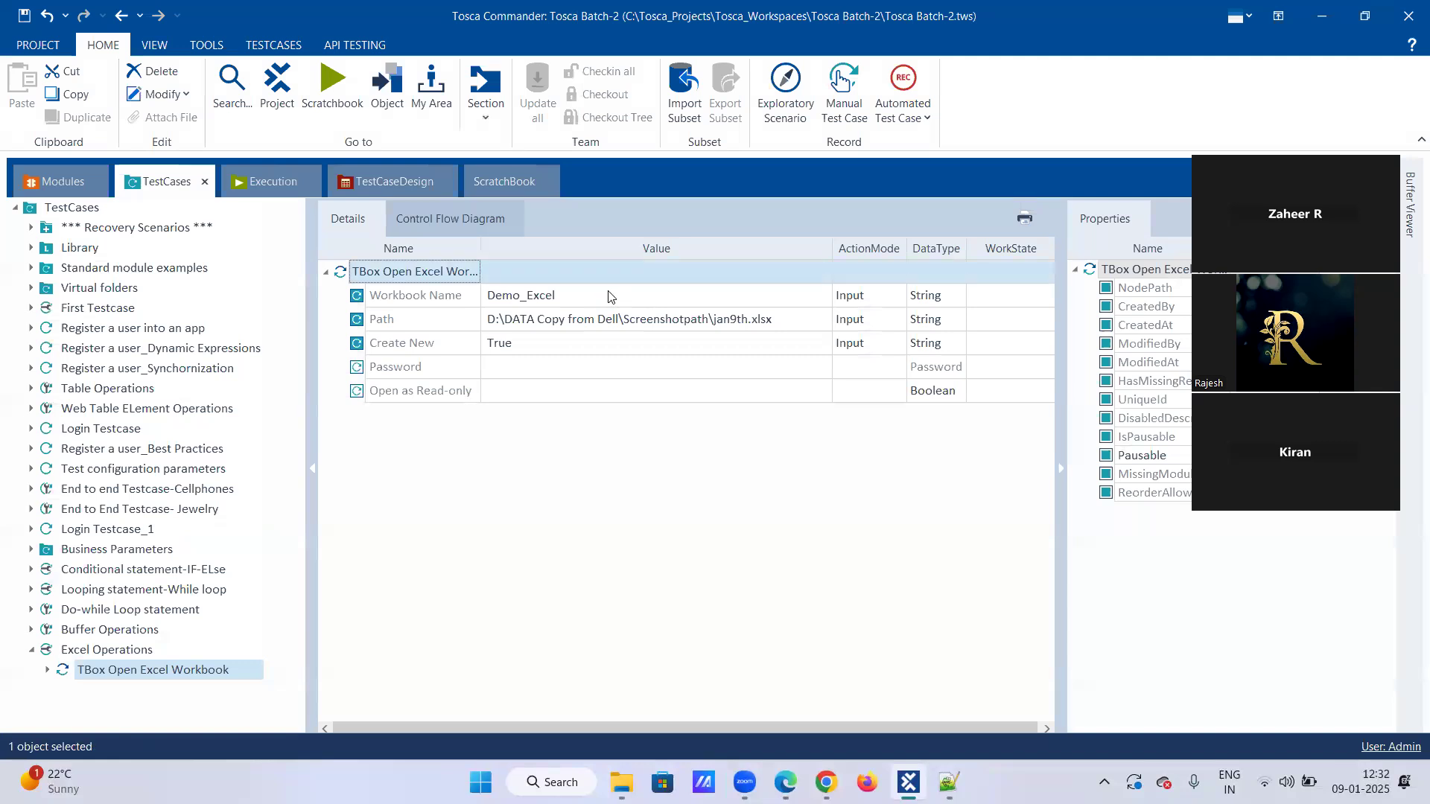
{"action": "left_click", "coordinate": [609, 293]}
{"action": "key", "text": "Left"}
{"action": "key", "text": "Left"}
{"action": "key", "text": "Left"}
{"action": "key", "text": "BackSpace"}
{"action": "key", "text": "BackSpace"}
{"action": "key", "text": "BackSpace"}
{"action": "key", "text": "BackSpace"}
{"action": "type", "text": "Tosc"}
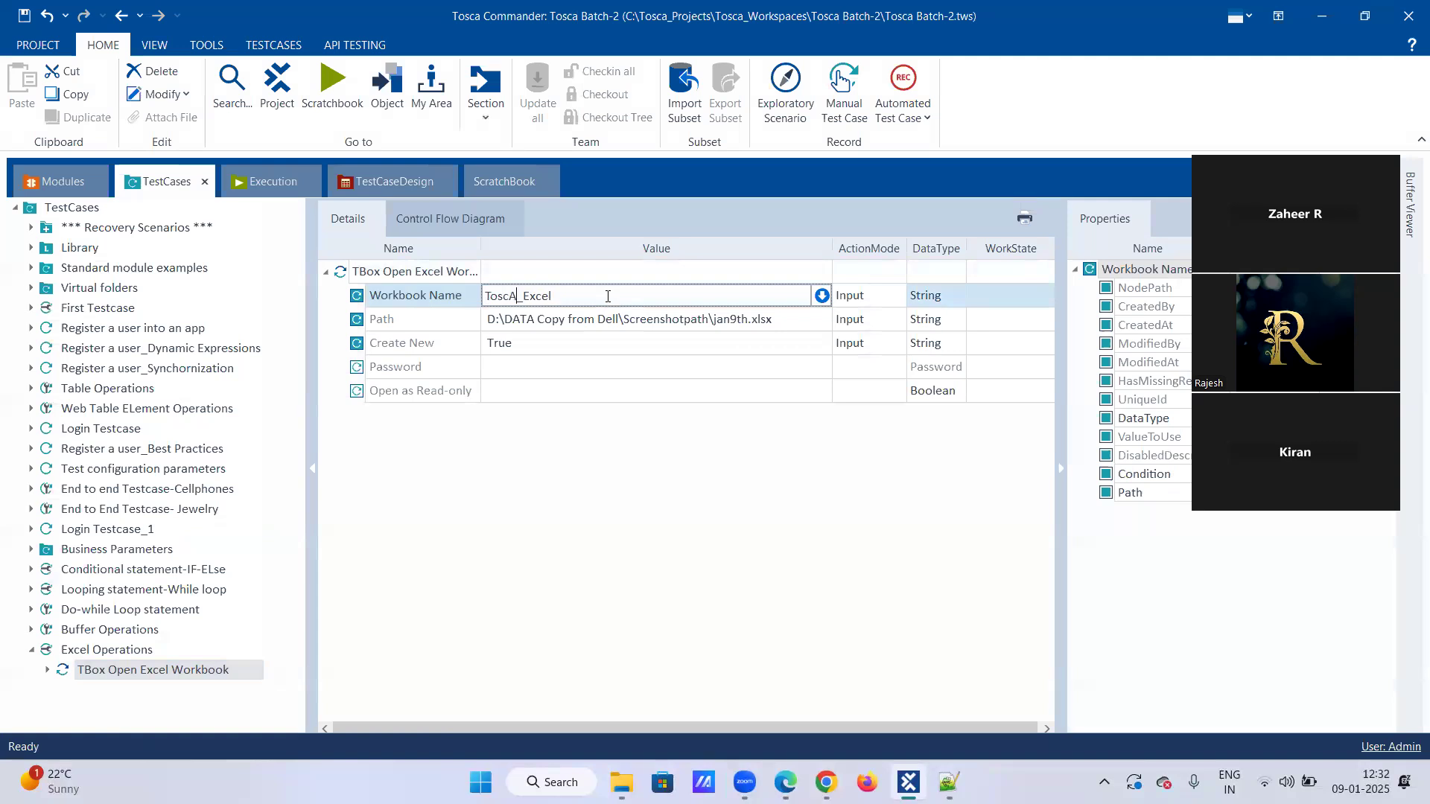
{"action": "type", "text": "ademo"}
{"action": "left_click", "coordinate": [754, 326]}
{"action": "left_click", "coordinate": [754, 326]}
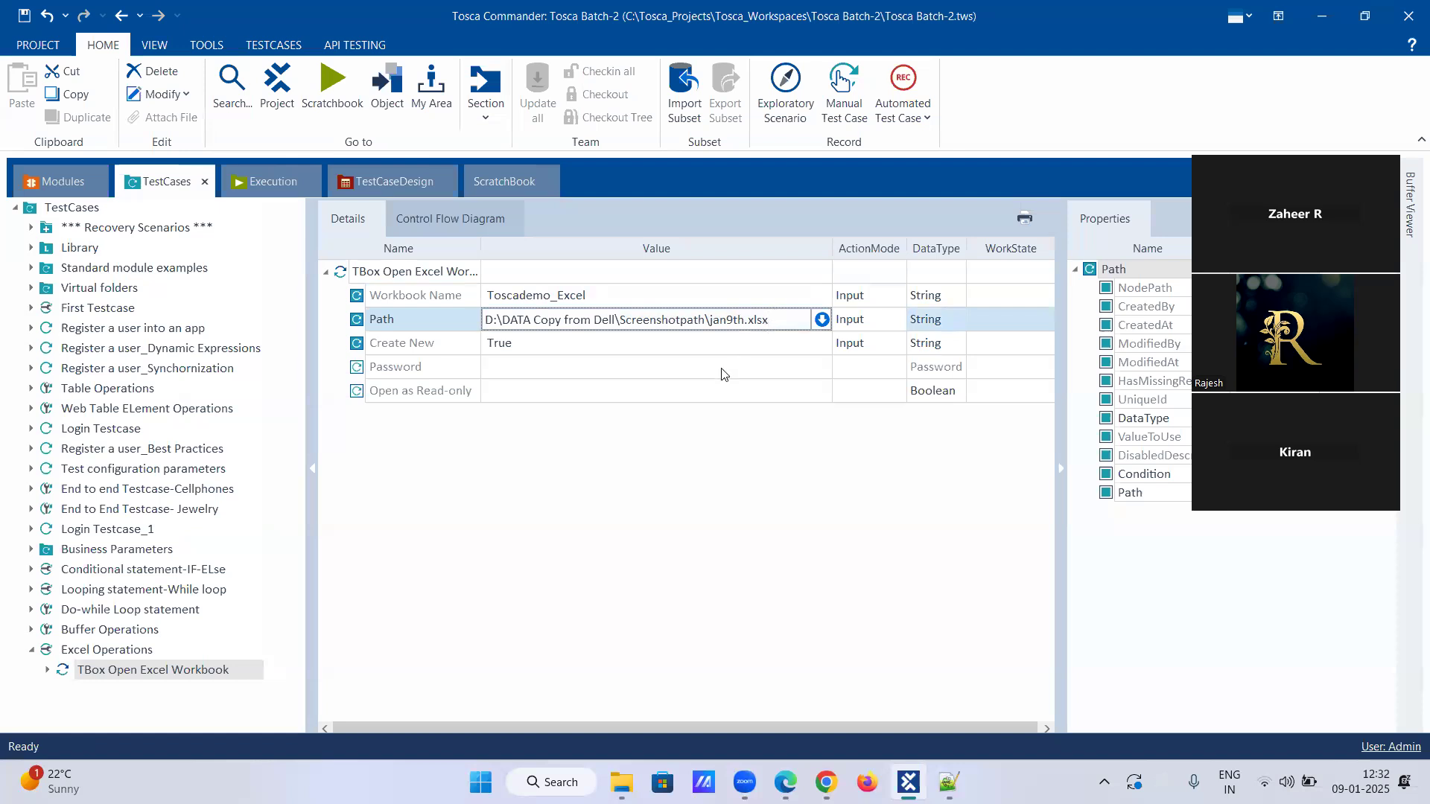
{"action": "key", "text": "Left"}
{"action": "key", "text": "Left"}
{"action": "key", "text": "Left"}
{"action": "key", "text": "Left"}
{"action": "left_click", "coordinate": [711, 320]}
Run the TBox Open Excel Workbook step in ScratchBook and read its full log info.
{"action": "right_click", "coordinate": [207, 668]}
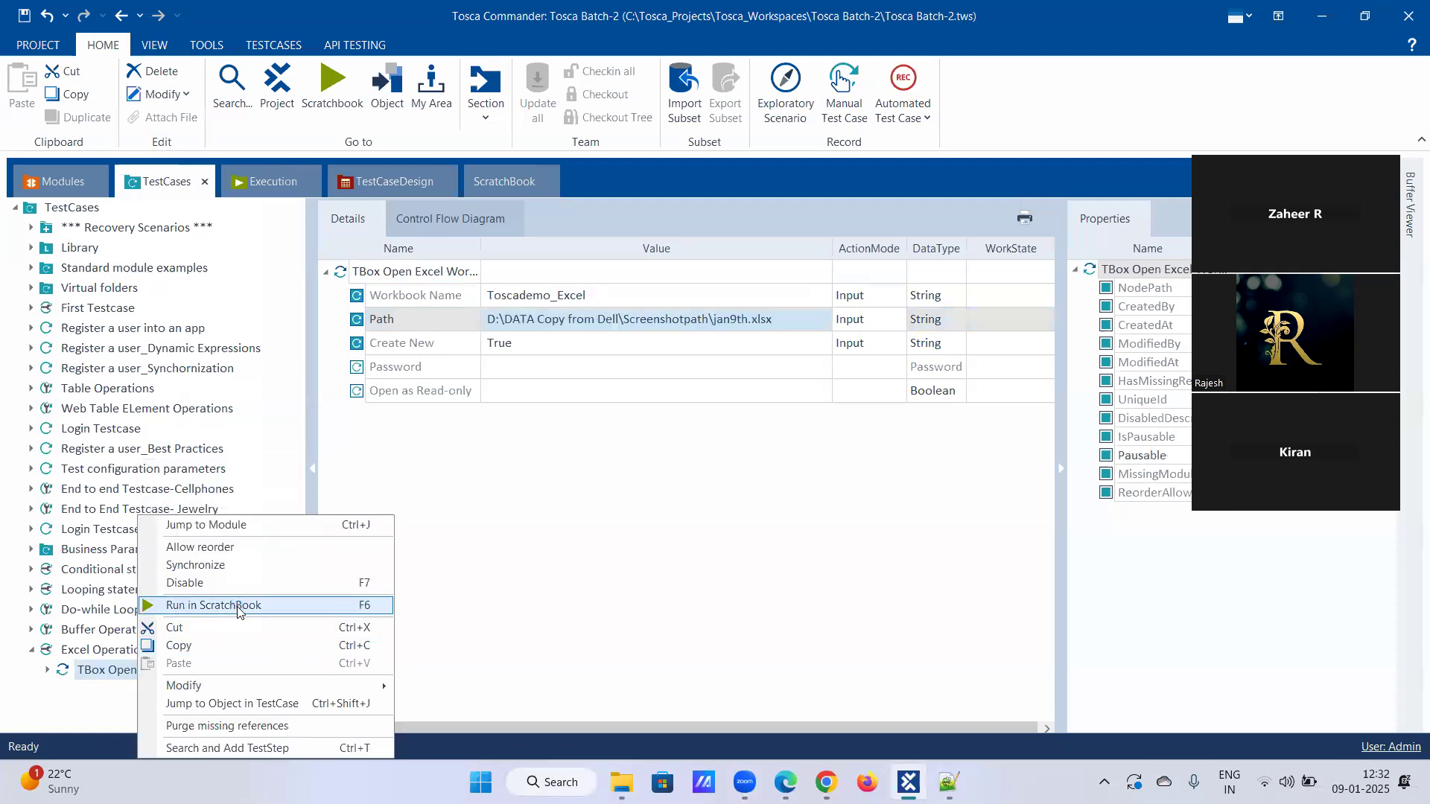
{"action": "left_click", "coordinate": [237, 605]}
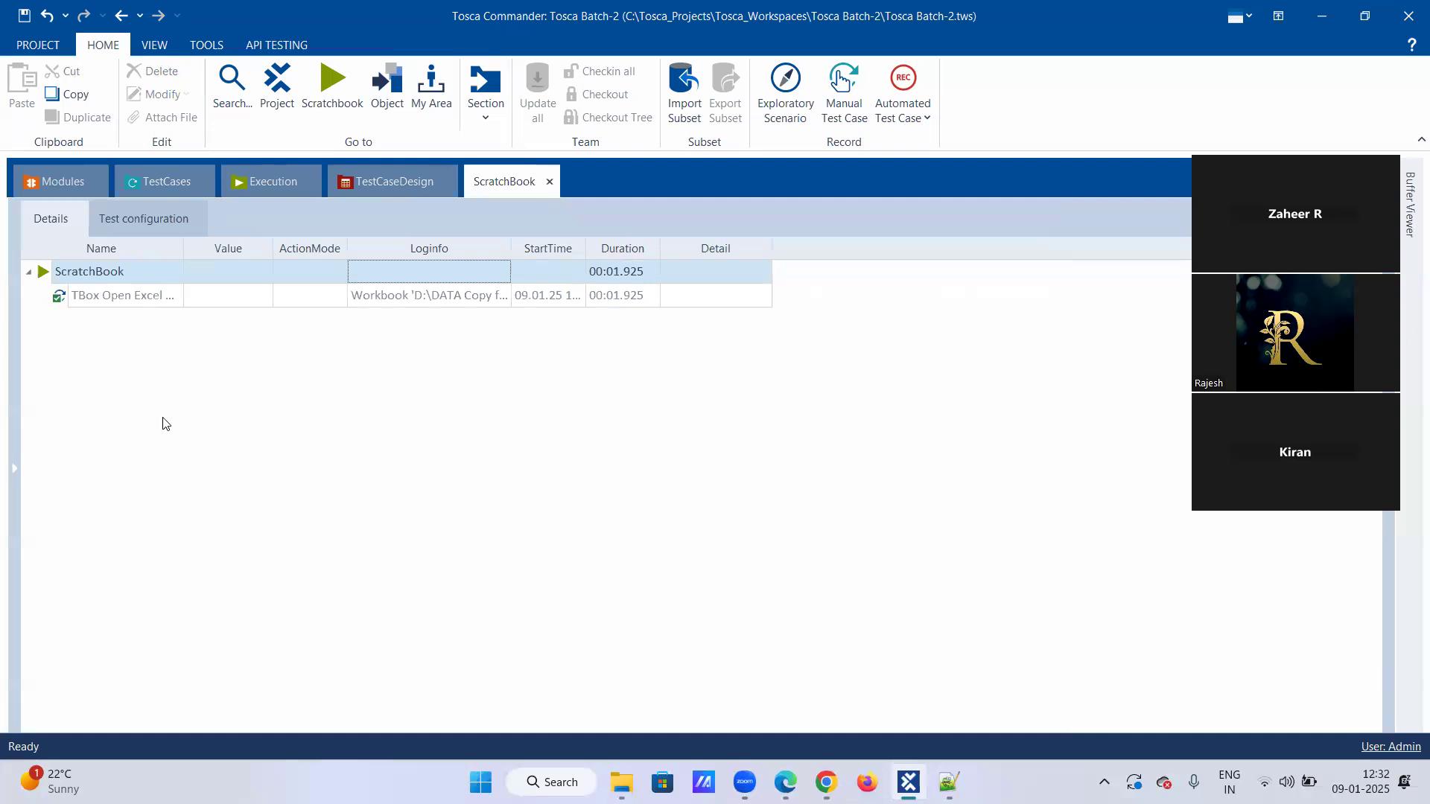
{"action": "left_click", "coordinate": [502, 295]}
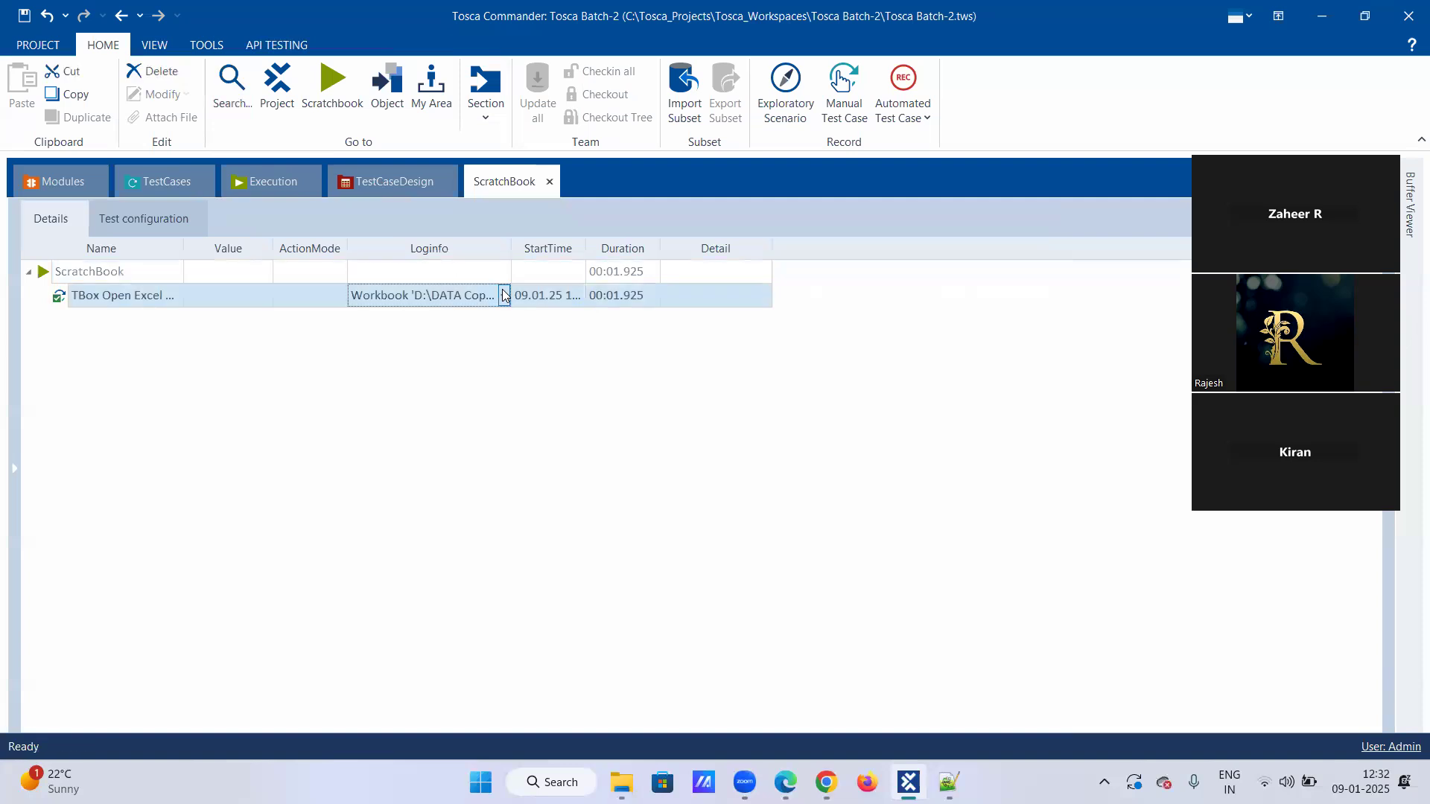
{"action": "left_click", "coordinate": [504, 295]}
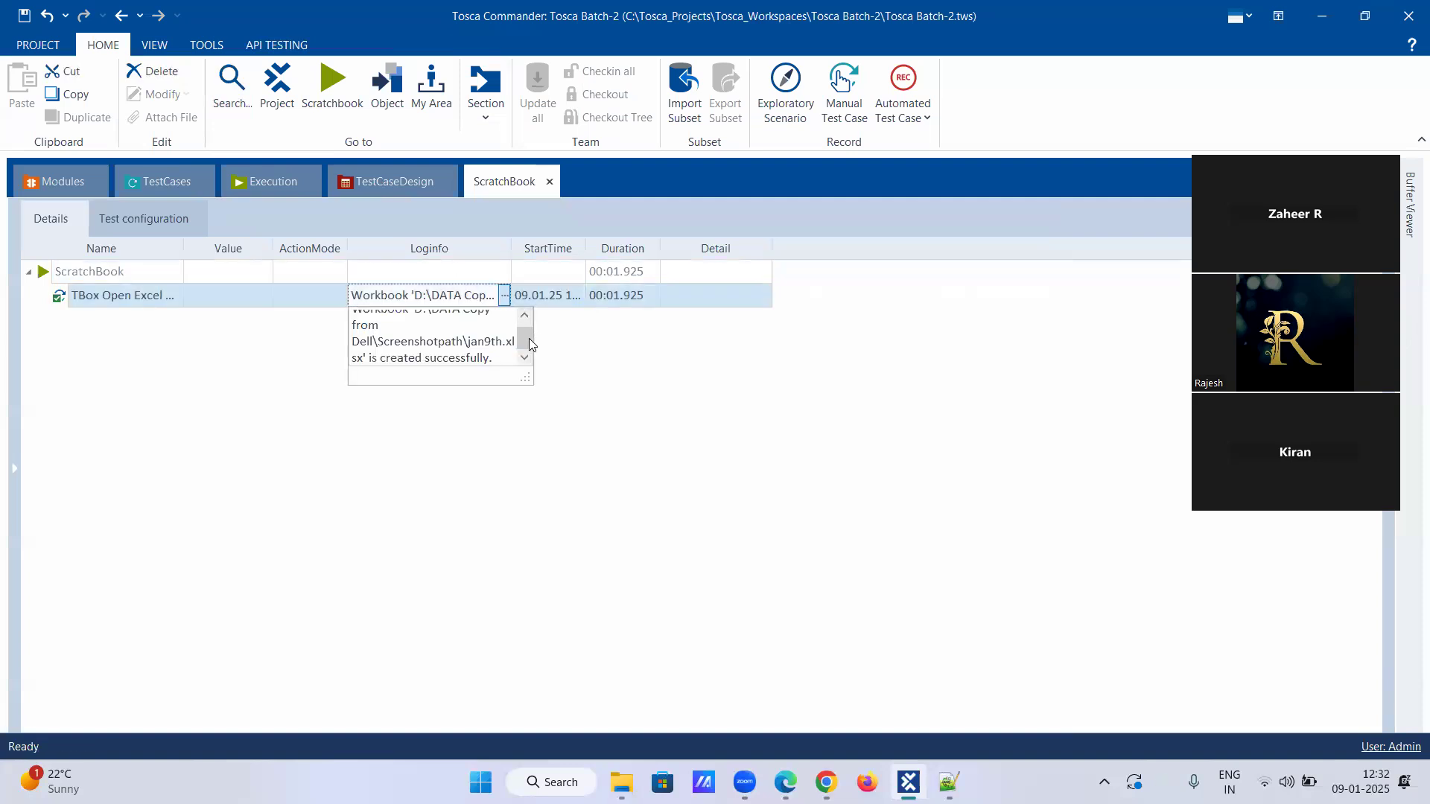
{"action": "mouse_move", "coordinate": [523, 344]}
{"action": "left_mouse_down"}
{"action": "mouse_move", "coordinate": [526, 324]}
{"action": "mouse_move", "coordinate": [527, 348]}
{"action": "left_mouse_up"}
Switch to File Explorer and look for jan9th.xlsx in Screenshotpath, the D: drive and the DATA Copy from Dell folder.
{"action": "mouse_move", "coordinate": [948, 781]}
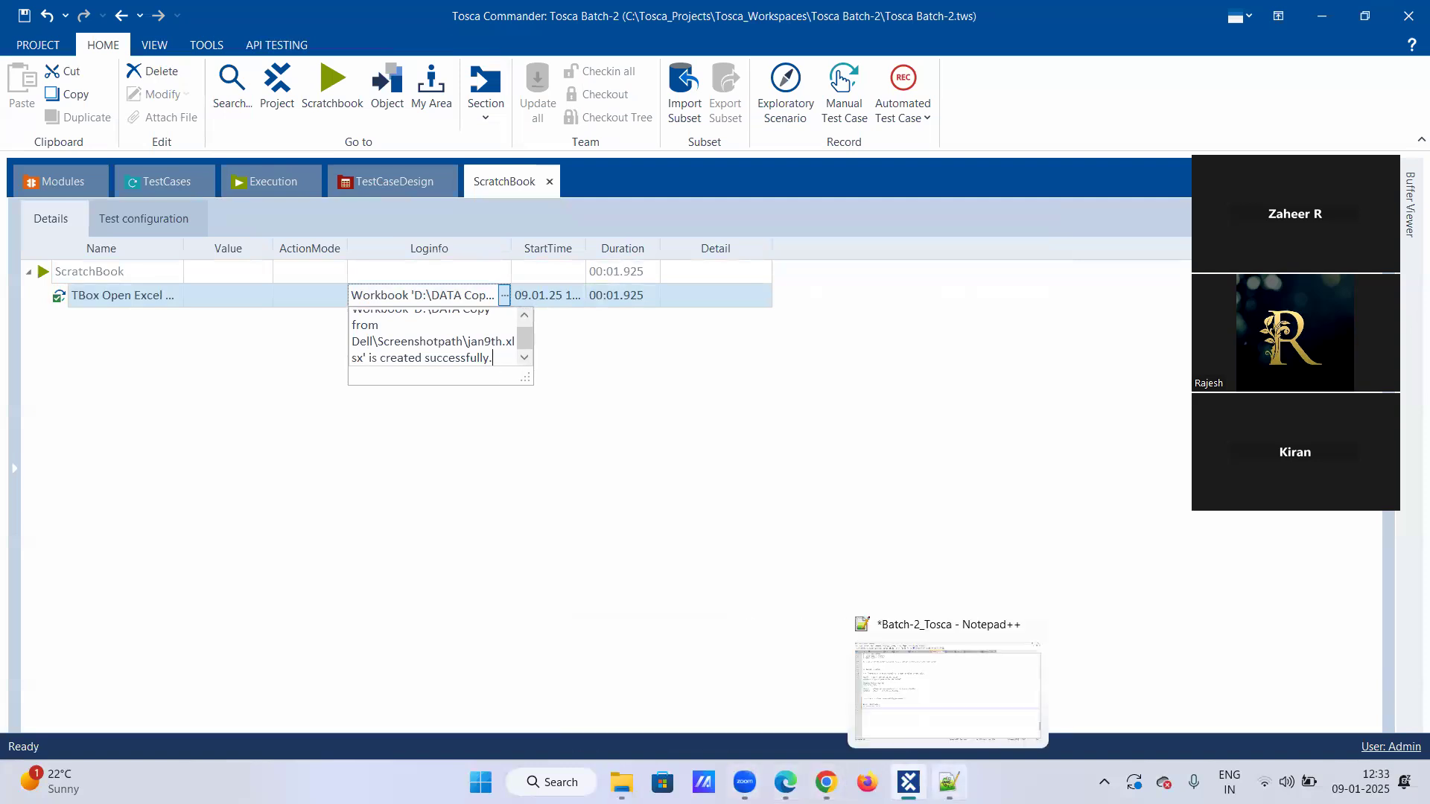
{"action": "left_click", "coordinate": [622, 782]}
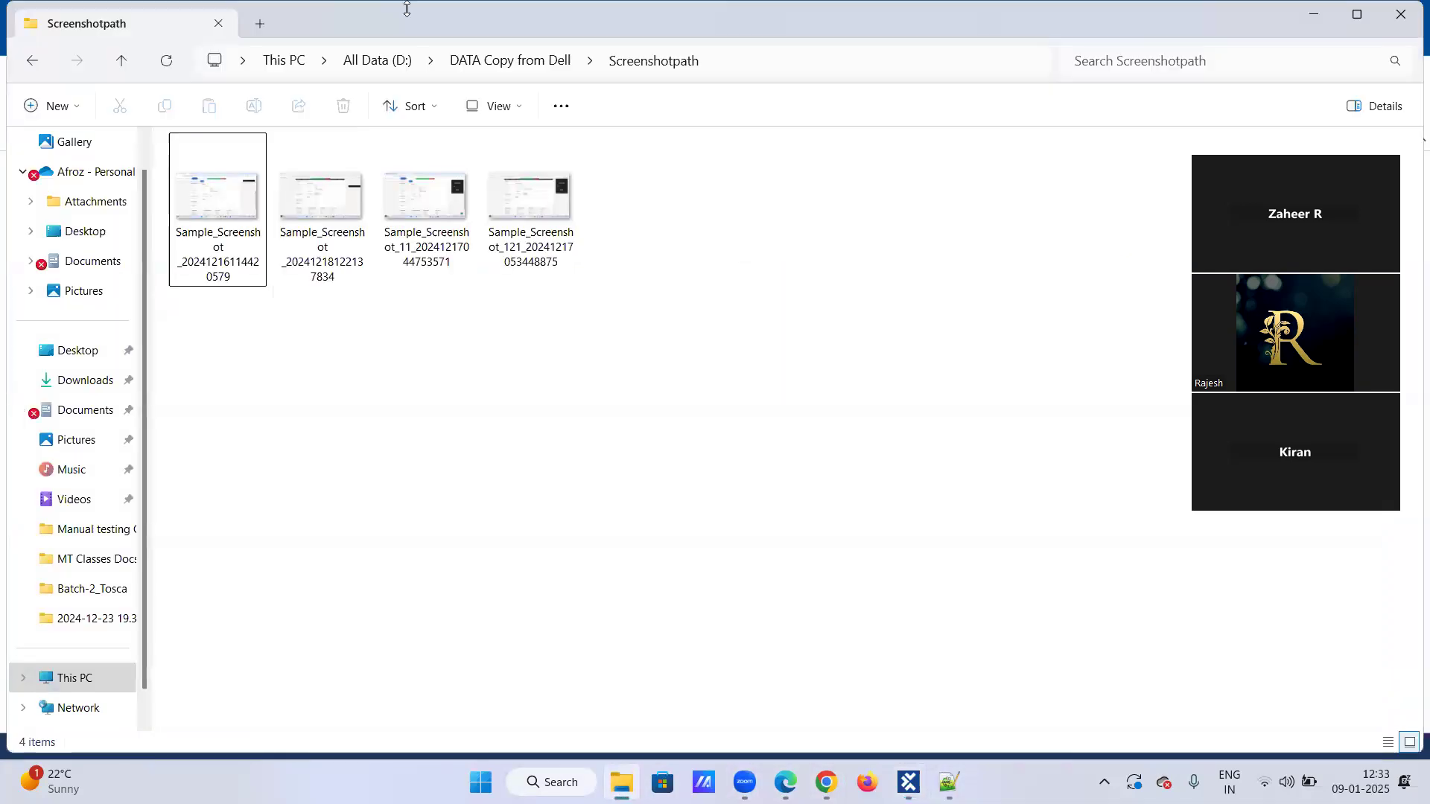
{"action": "left_click", "coordinate": [387, 60]}
{"action": "left_click", "coordinate": [387, 60]}
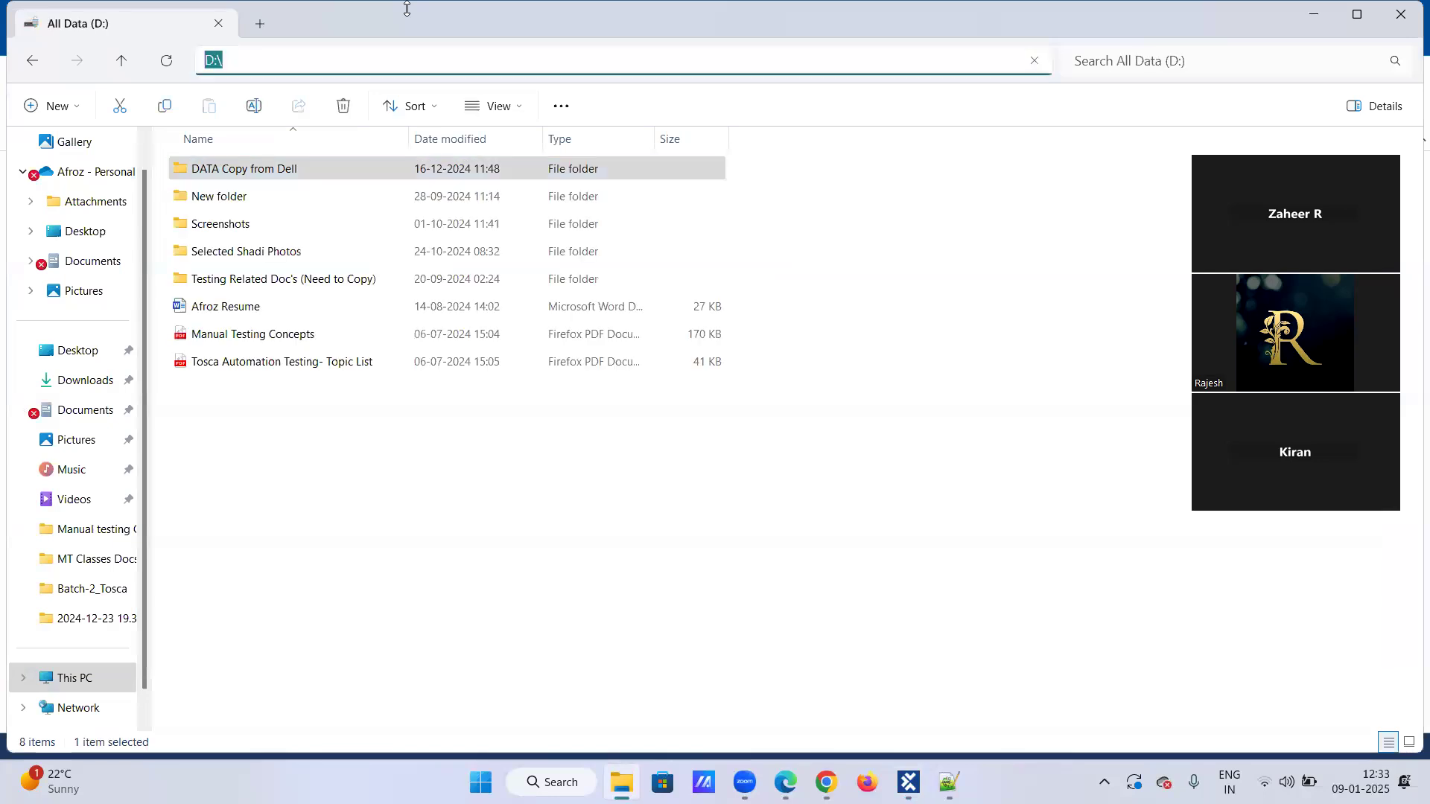
{"action": "left_click", "coordinate": [297, 414]}
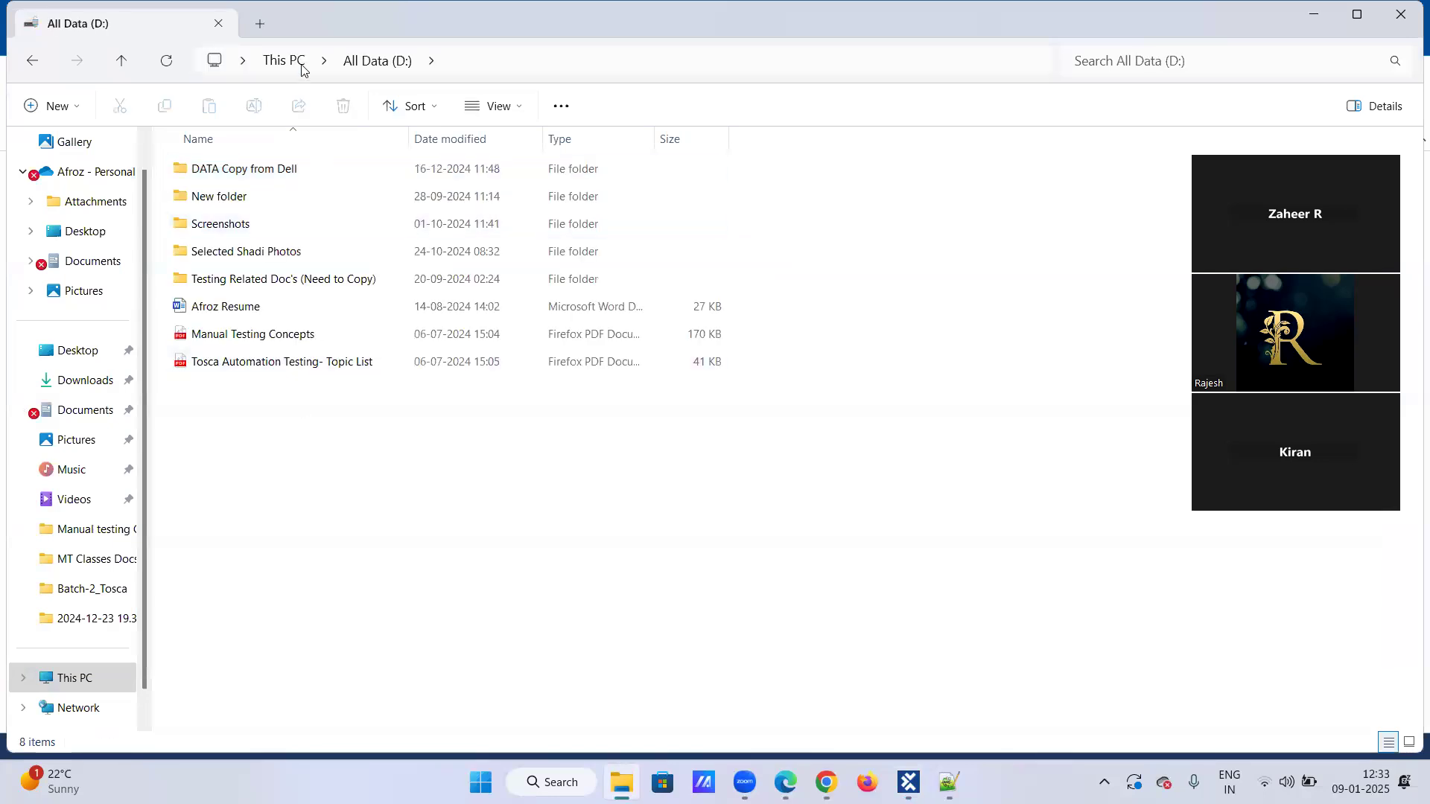
{"action": "double_click", "coordinate": [275, 170]}
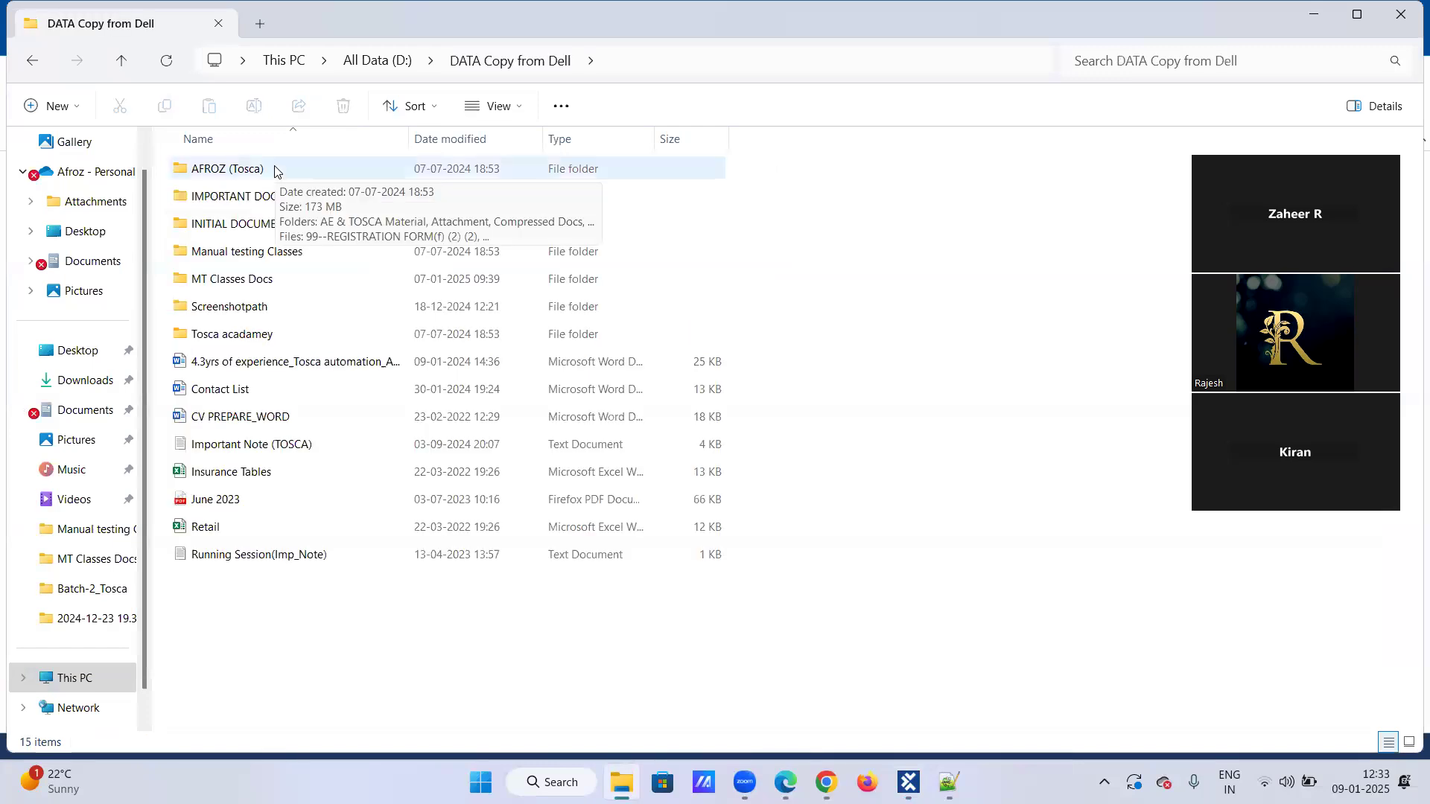
{"action": "left_click", "coordinate": [276, 68]}
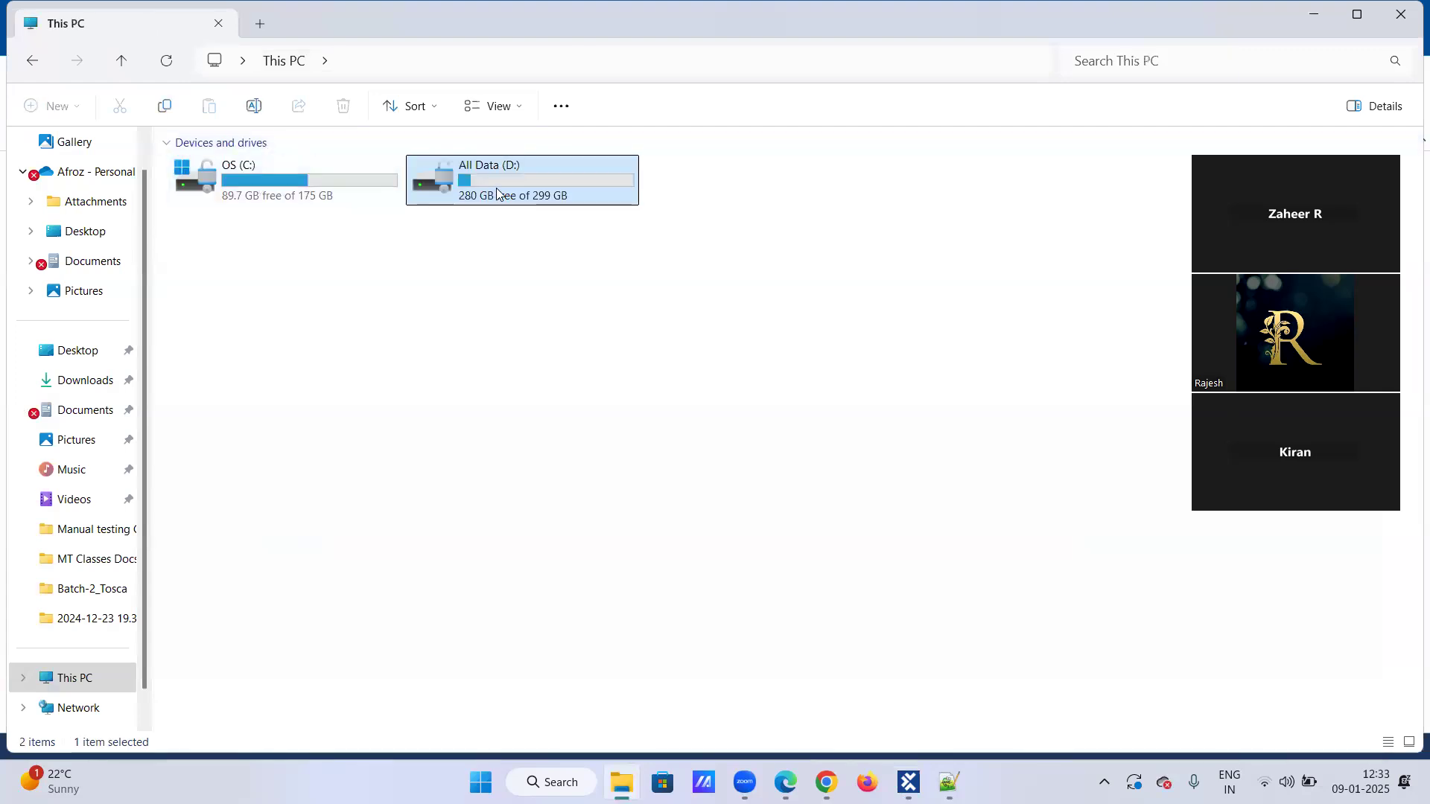
Open the details workbook from D: » Screenshots, view its contents and minimize Excel.
{"action": "double_click", "coordinate": [465, 199]}
{"action": "left_click", "coordinate": [305, 225]}
{"action": "double_click", "coordinate": [305, 226]}
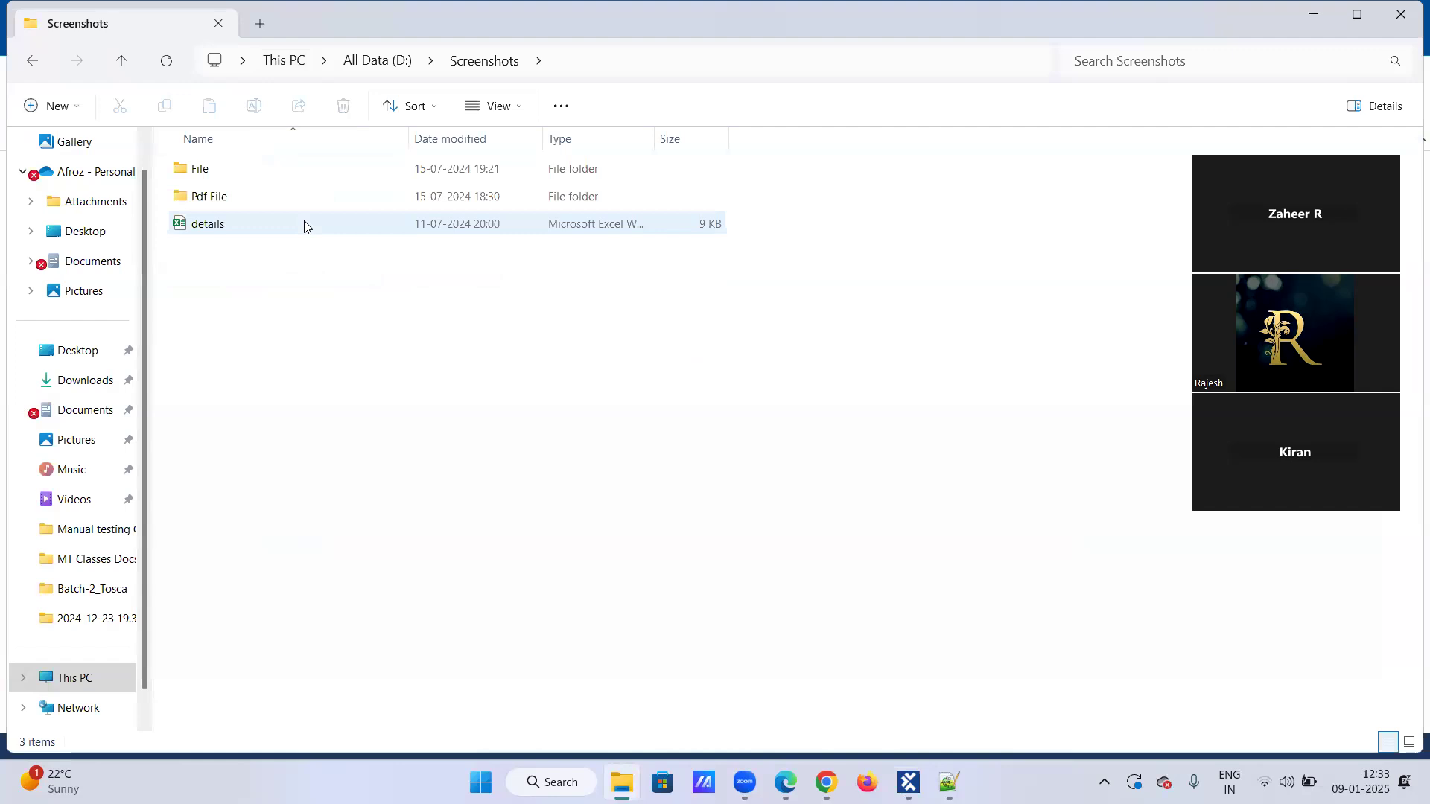
{"action": "double_click", "coordinate": [305, 223]}
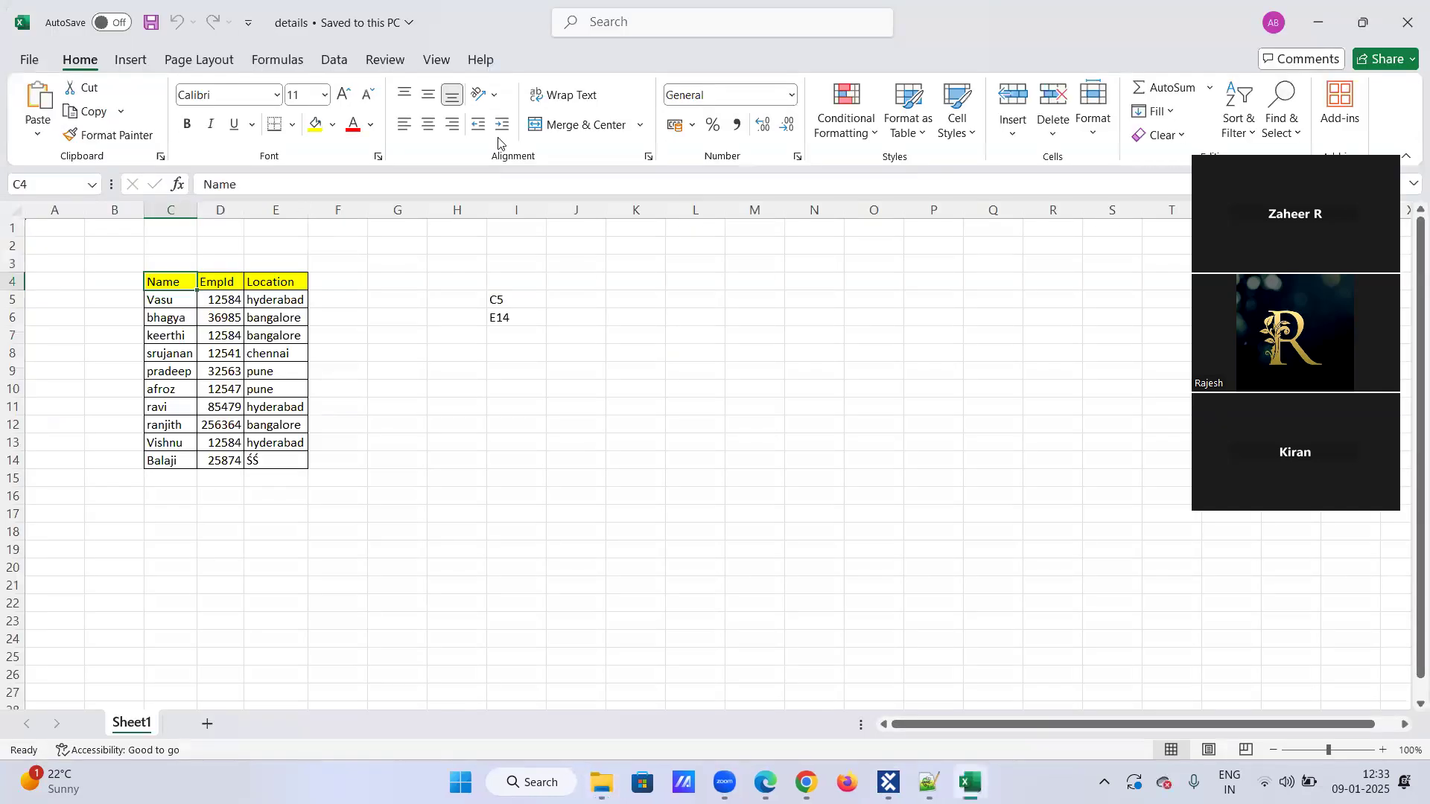
{"action": "left_click", "coordinate": [1329, 19]}
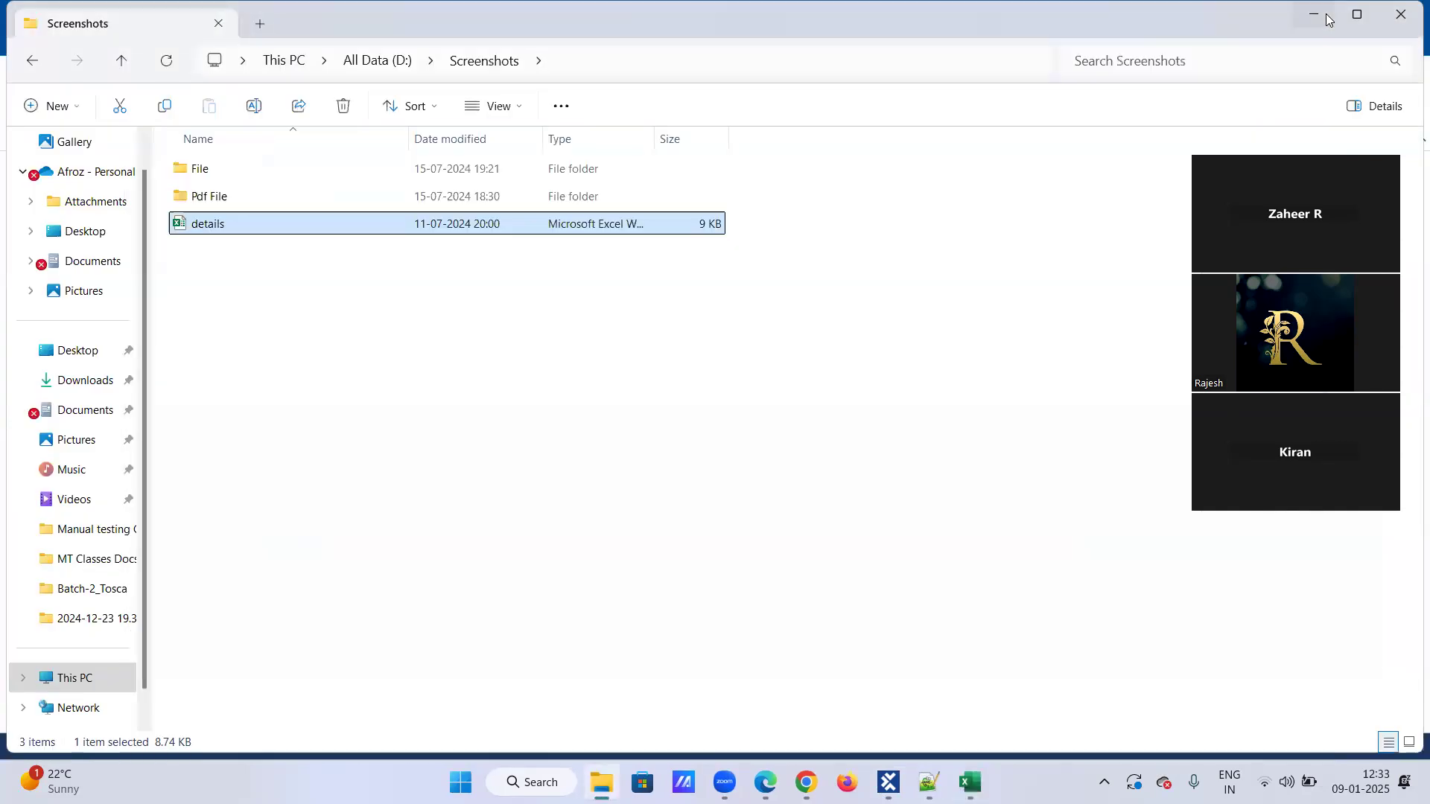
Look through the Screenshots folder and its Pdf File subfolder for the new workbook, rechecking the details workbook.
{"action": "double_click", "coordinate": [202, 170]}
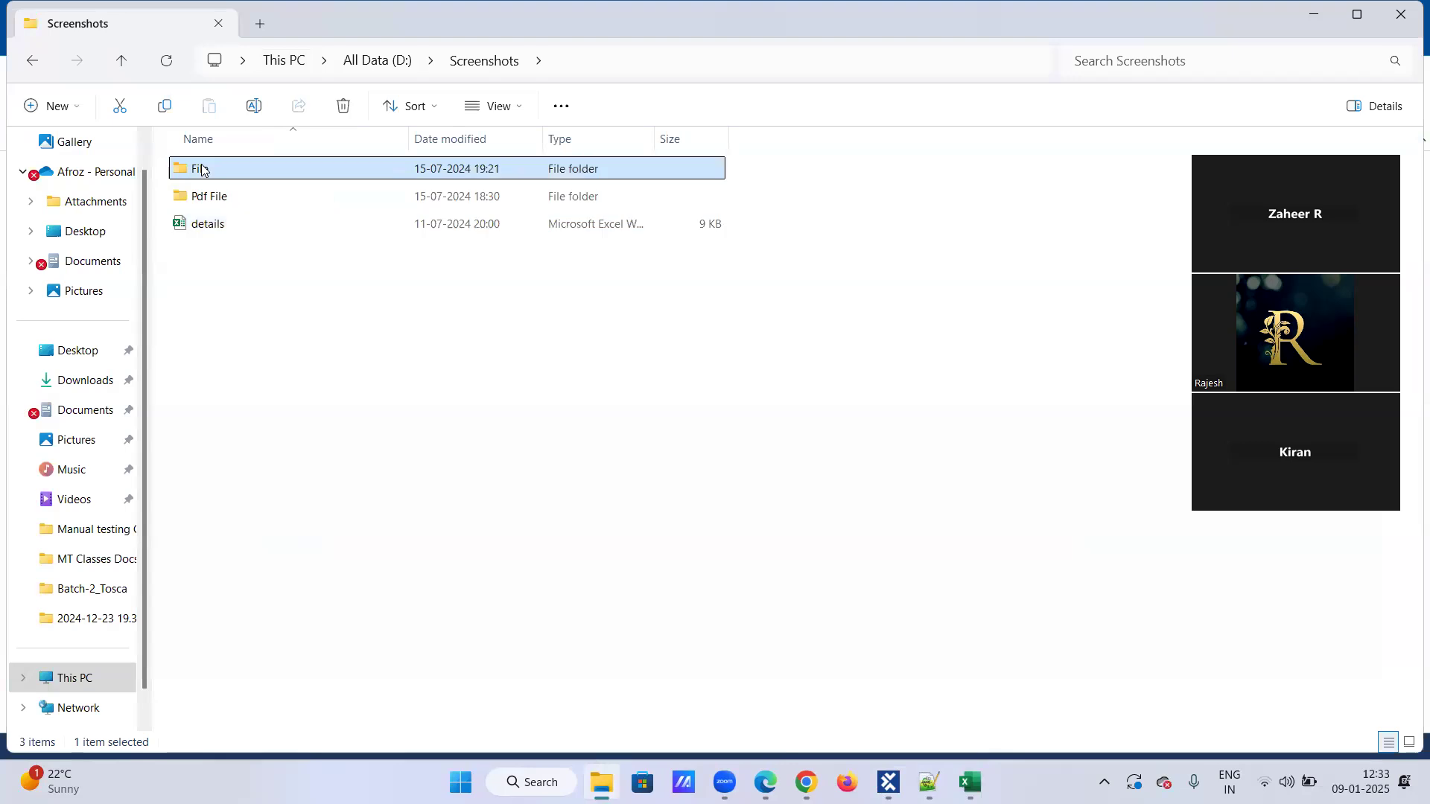
{"action": "left_click", "coordinate": [270, 60]}
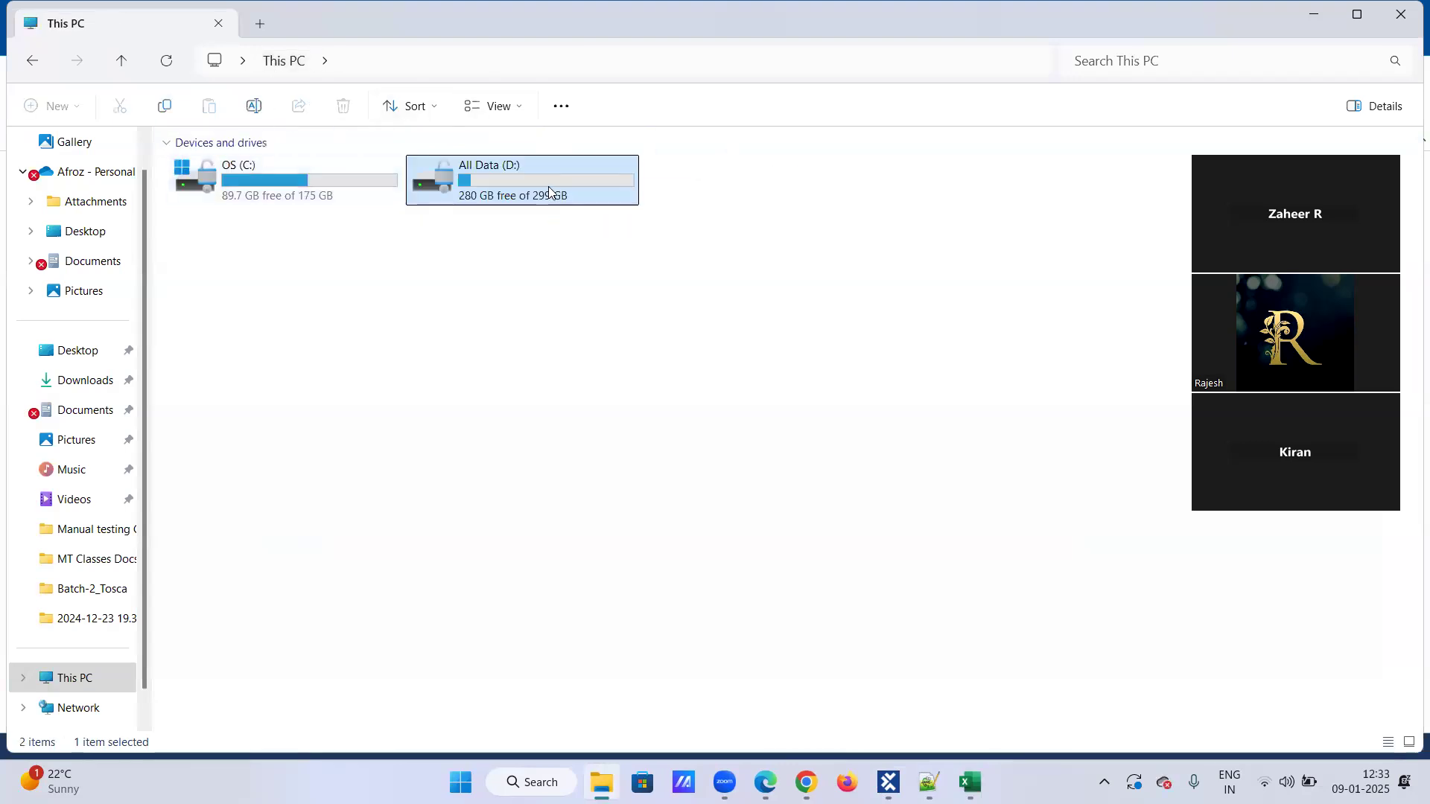
{"action": "double_click", "coordinate": [548, 186]}
{"action": "left_click", "coordinate": [328, 224]}
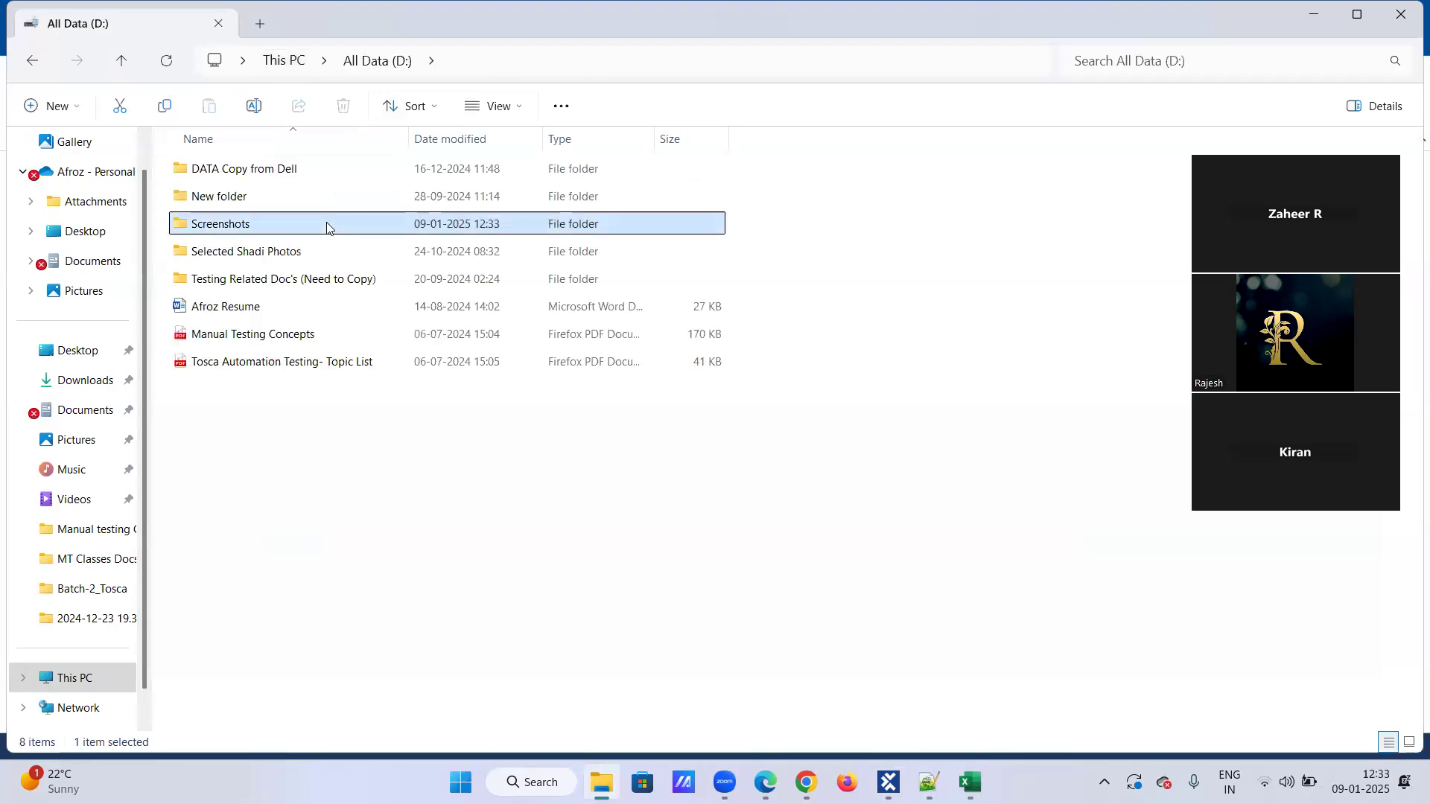
{"action": "double_click", "coordinate": [331, 224]}
{"action": "left_click", "coordinate": [338, 198]}
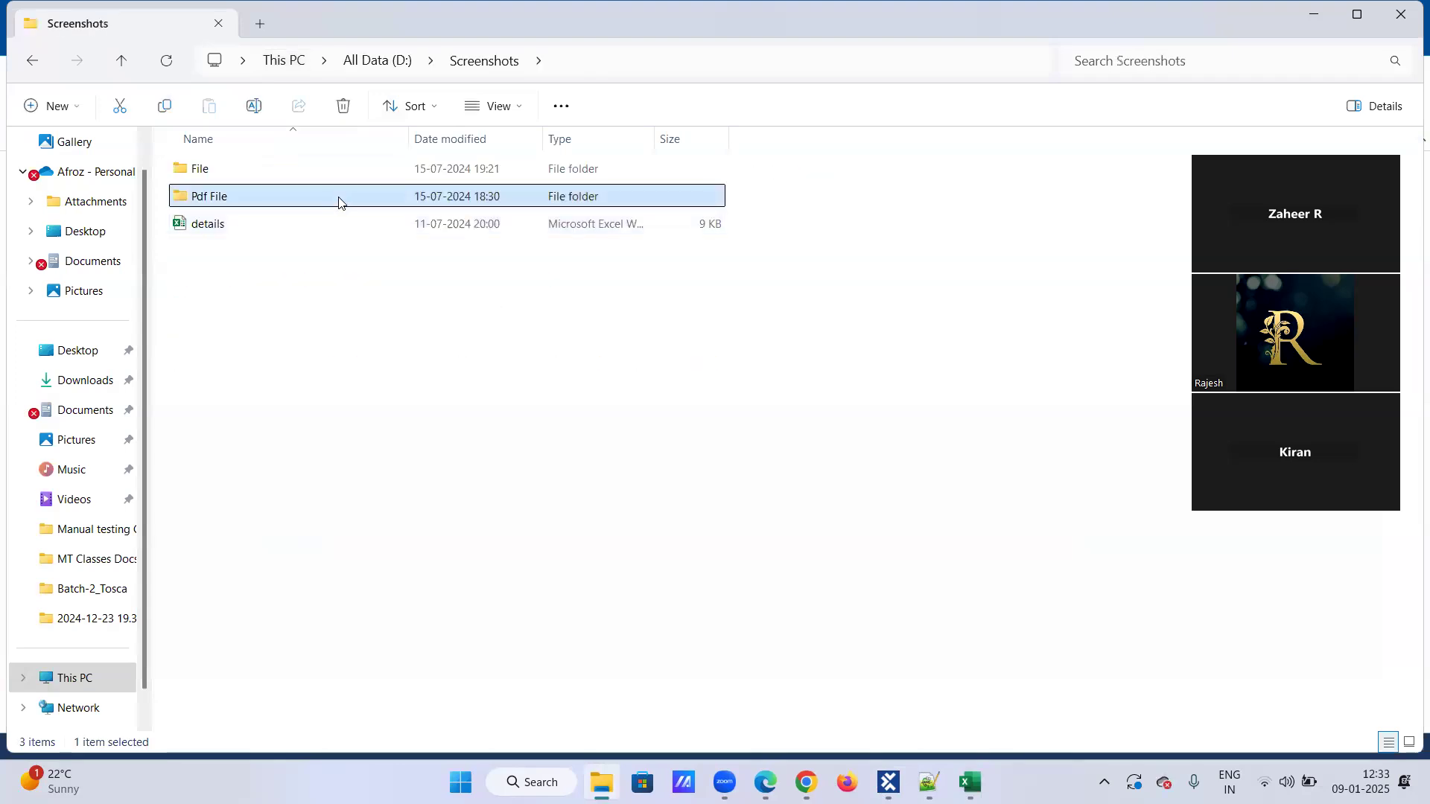
{"action": "double_click", "coordinate": [338, 198]}
{"action": "key", "text": "ctrl+l"}
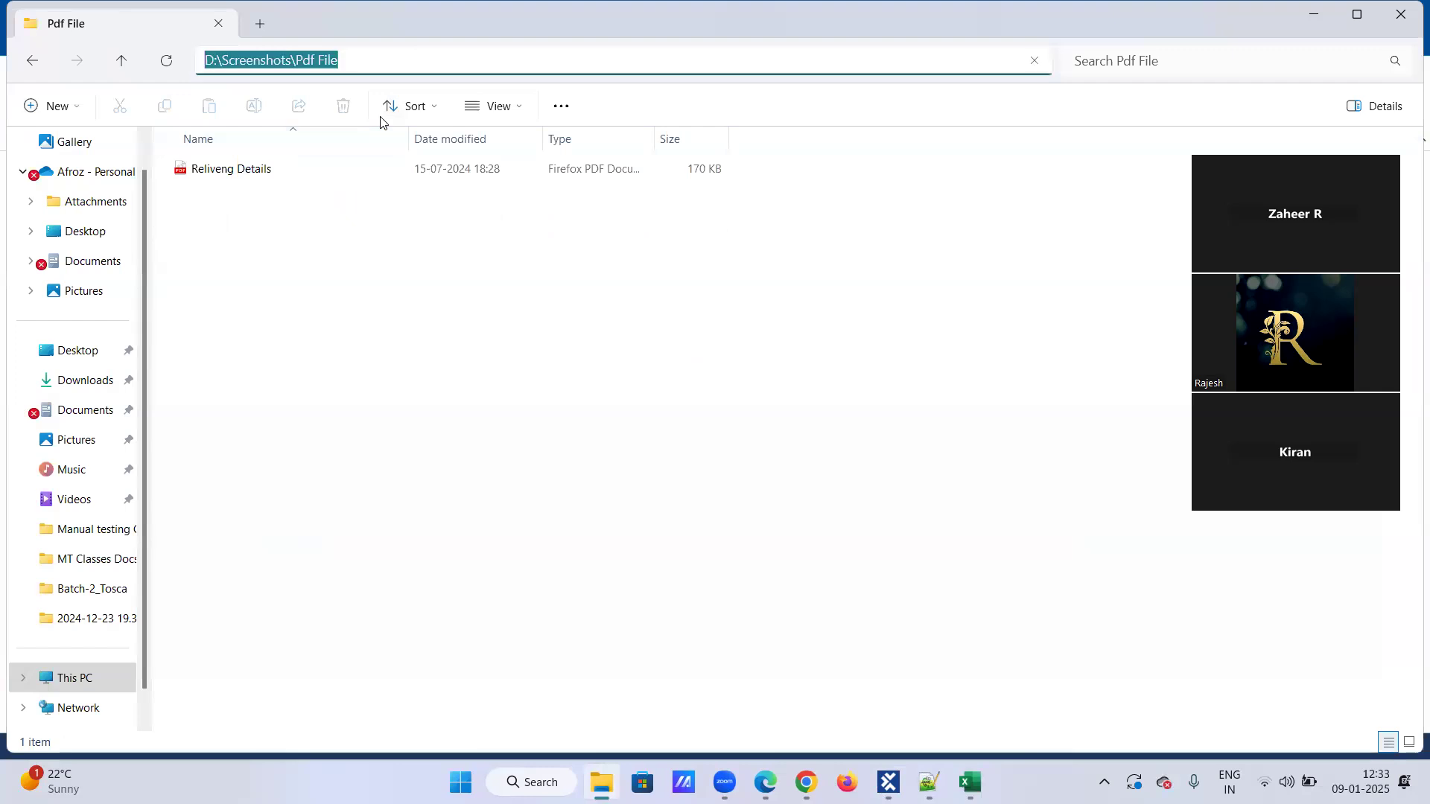
{"action": "left_click", "coordinate": [32, 61]}
{"action": "double_click", "coordinate": [246, 228]}
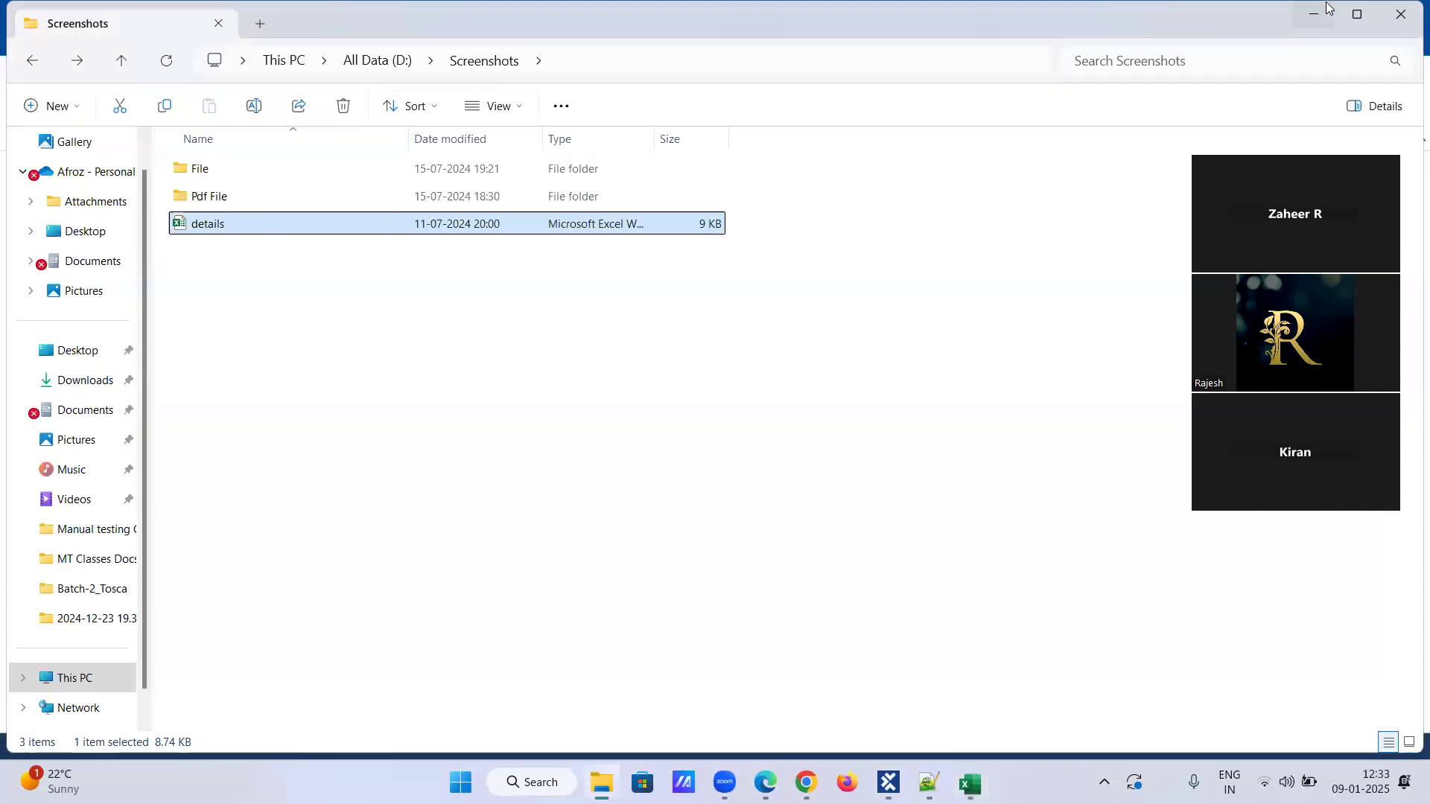
{"action": "left_click", "coordinate": [1327, 7]}
Return to D: » DATA Copy from Dell » Screenshotpath and recheck the folder for the workbook.
{"action": "left_click", "coordinate": [276, 60]}
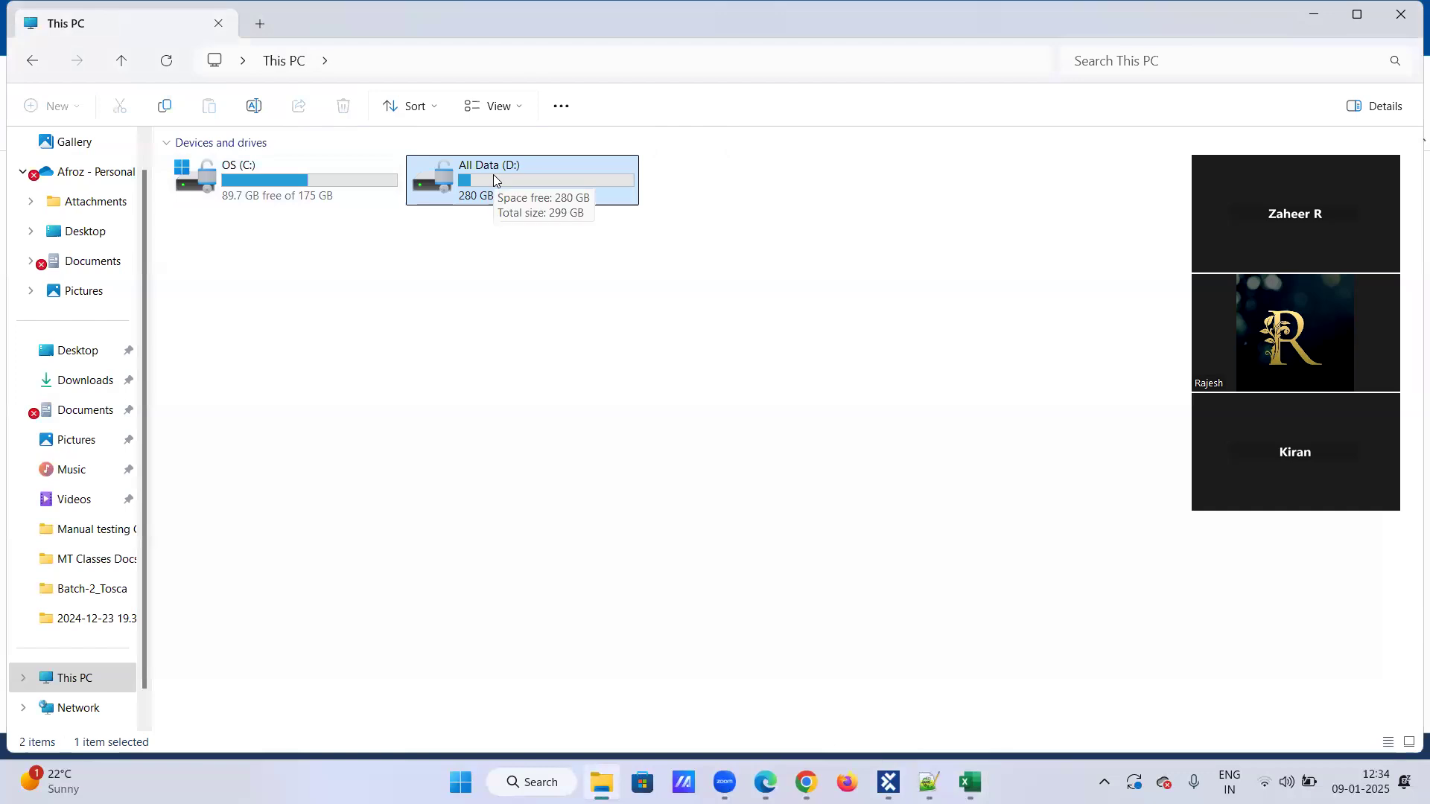
{"action": "double_click", "coordinate": [495, 179]}
{"action": "double_click", "coordinate": [314, 171]}
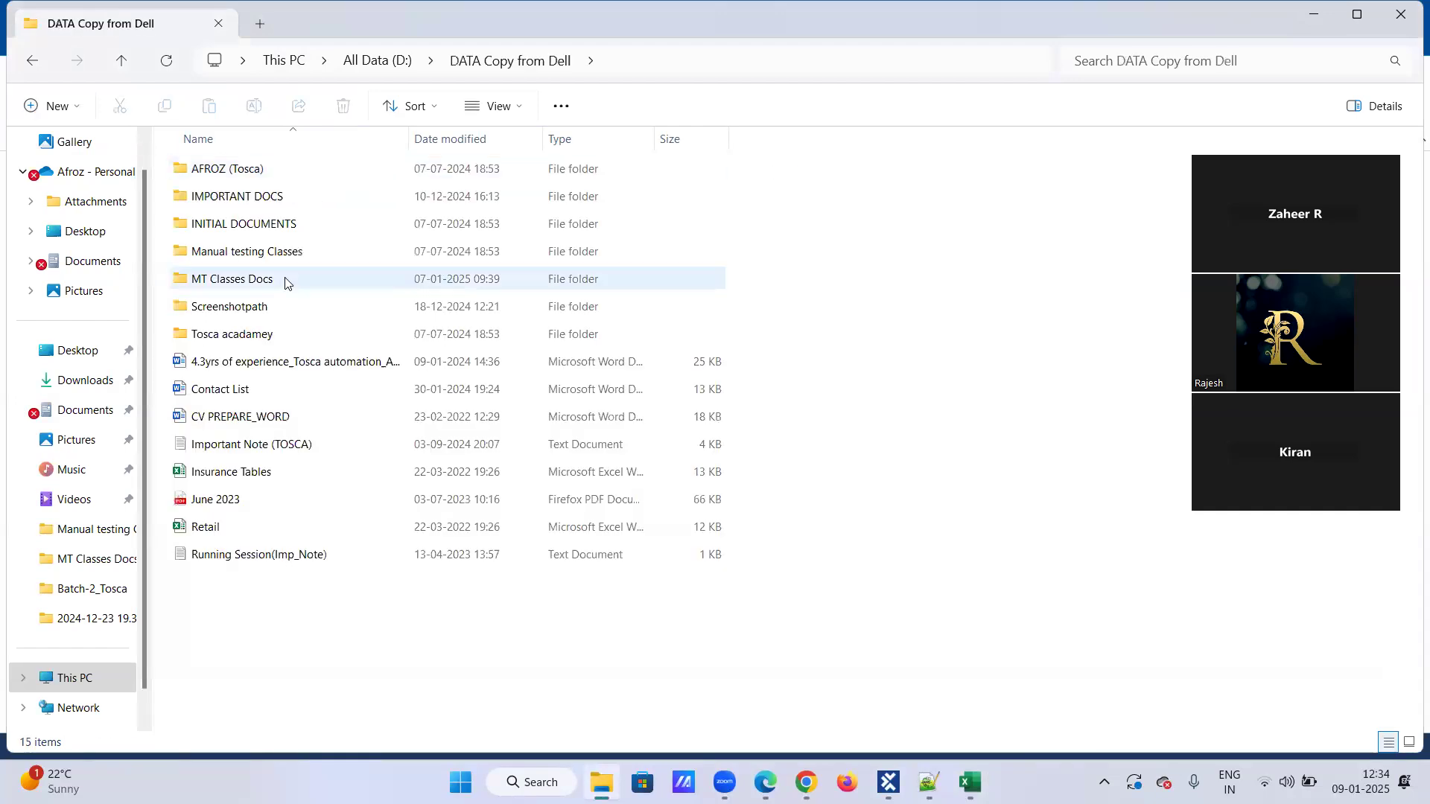
{"action": "double_click", "coordinate": [279, 302]}
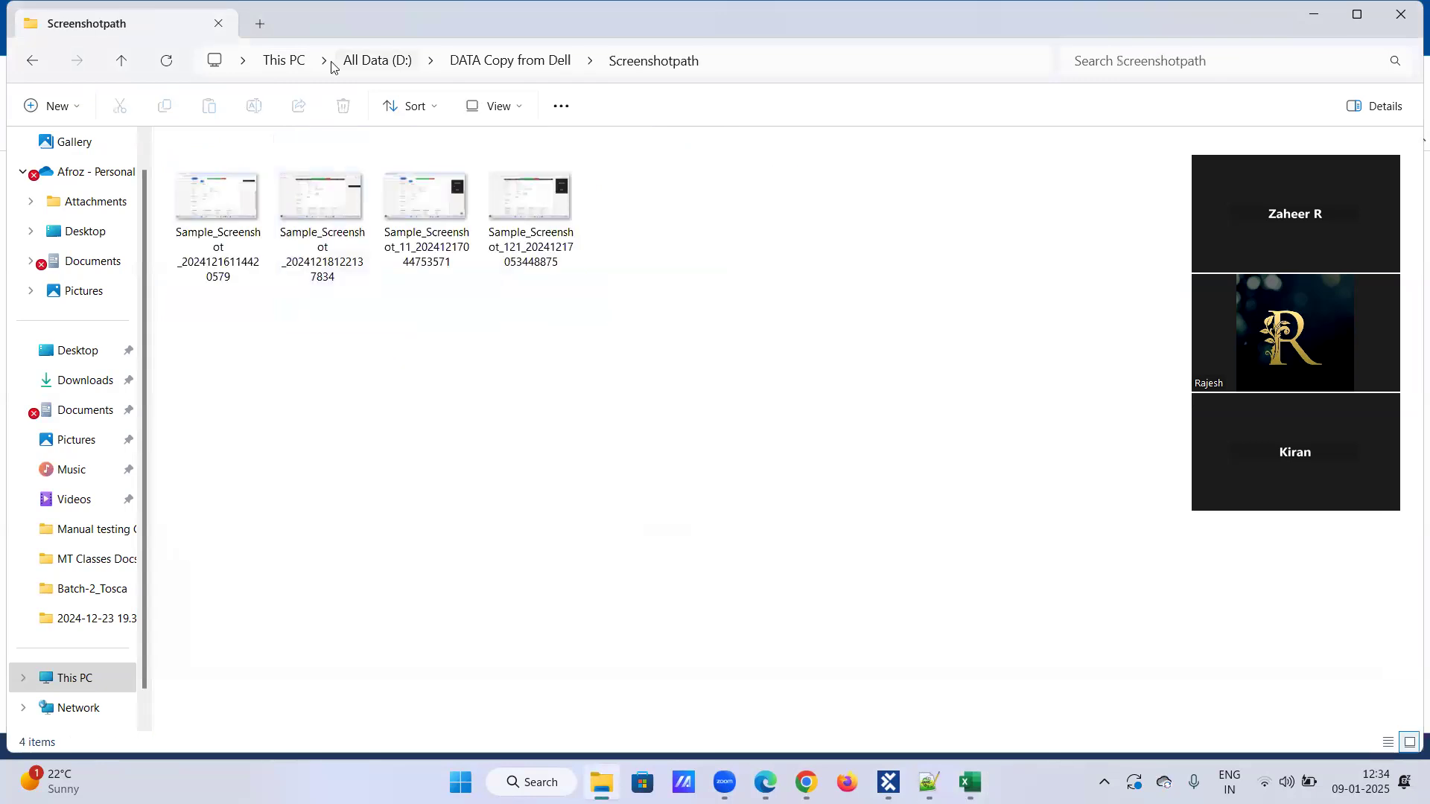
{"action": "left_click", "coordinate": [510, 61]}
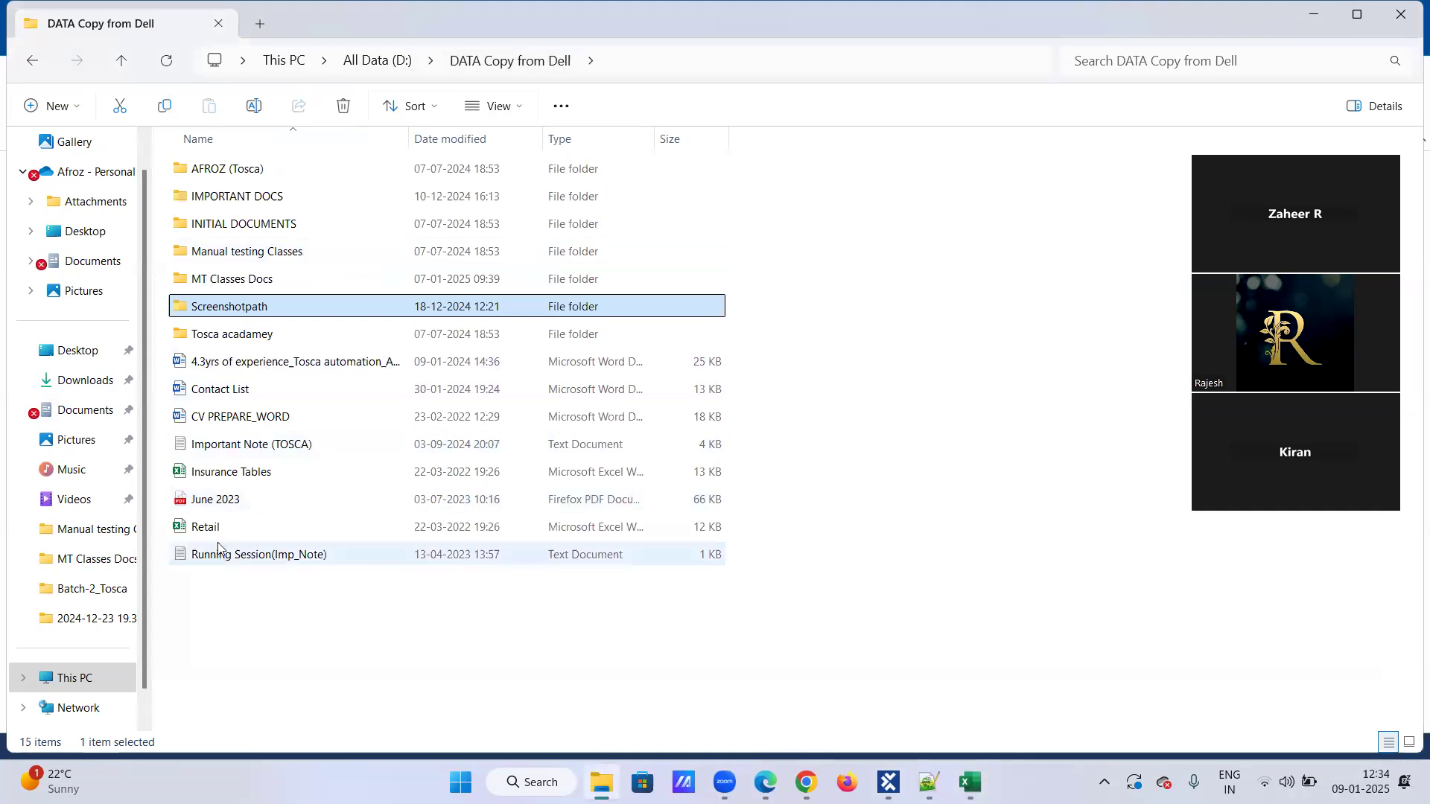
{"action": "double_click", "coordinate": [250, 308]}
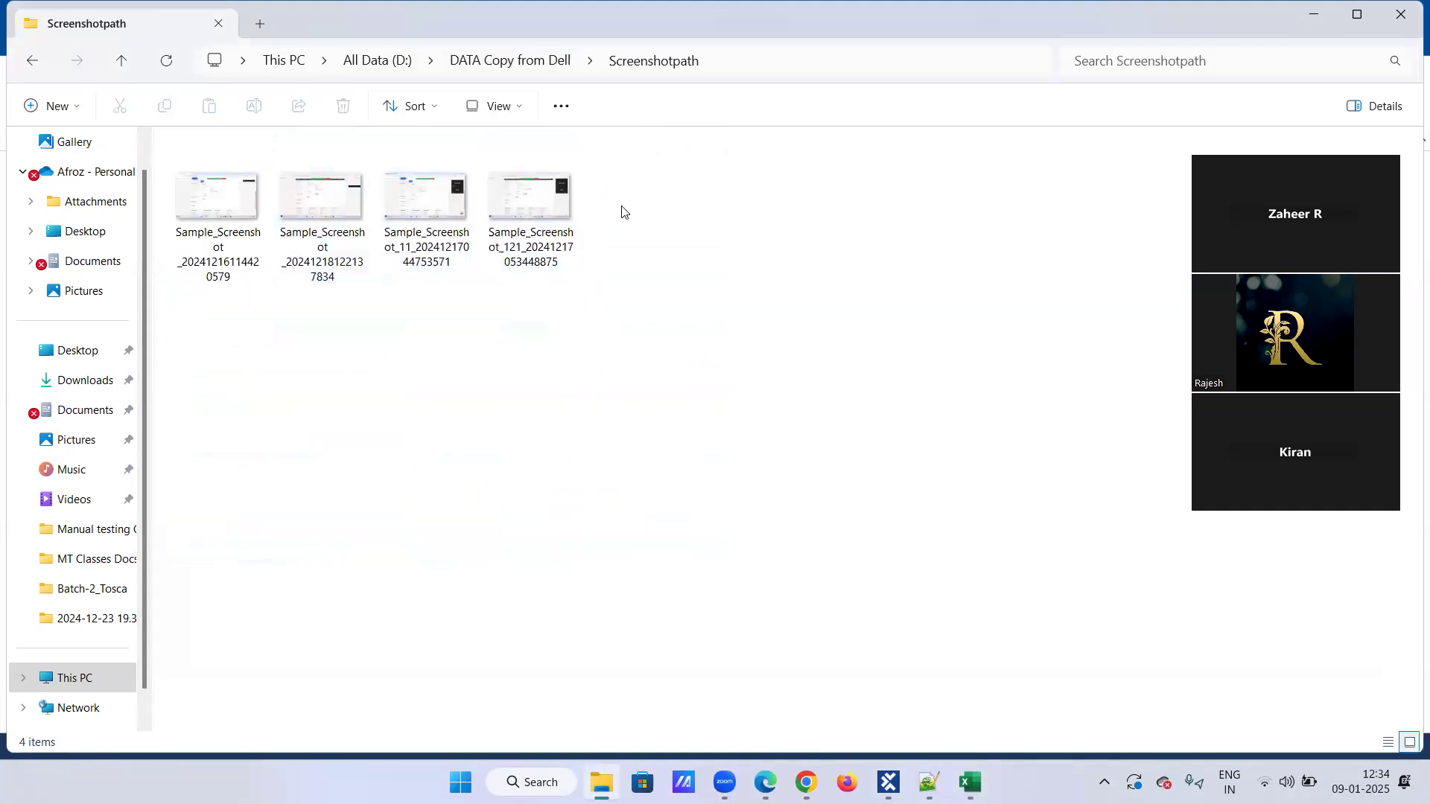
Create a new Microsoft Excel worksheet in the Screenshotpath folder and name it Toscademo_.
{"action": "right_click", "coordinate": [622, 444]}
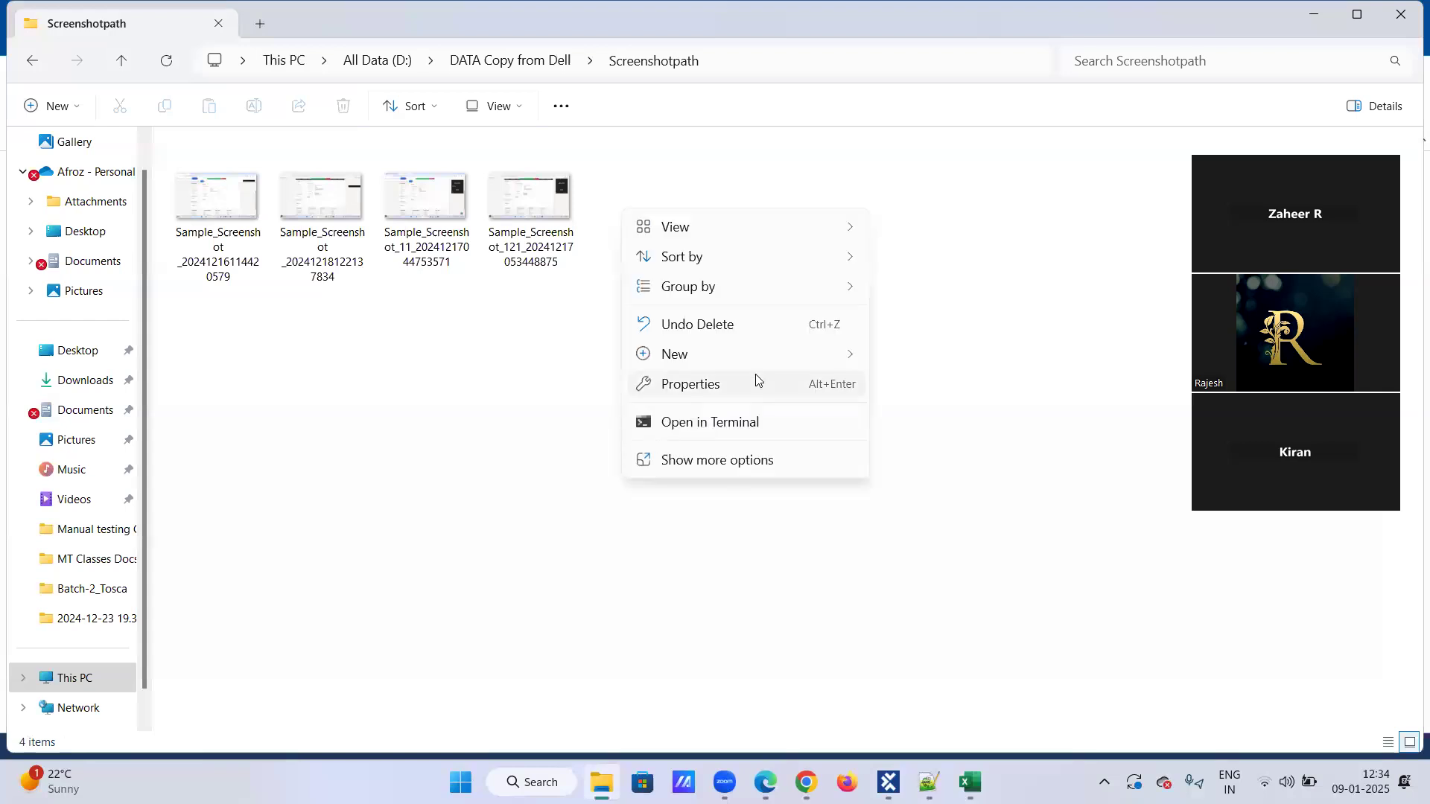
{"action": "left_click", "coordinate": [922, 501]}
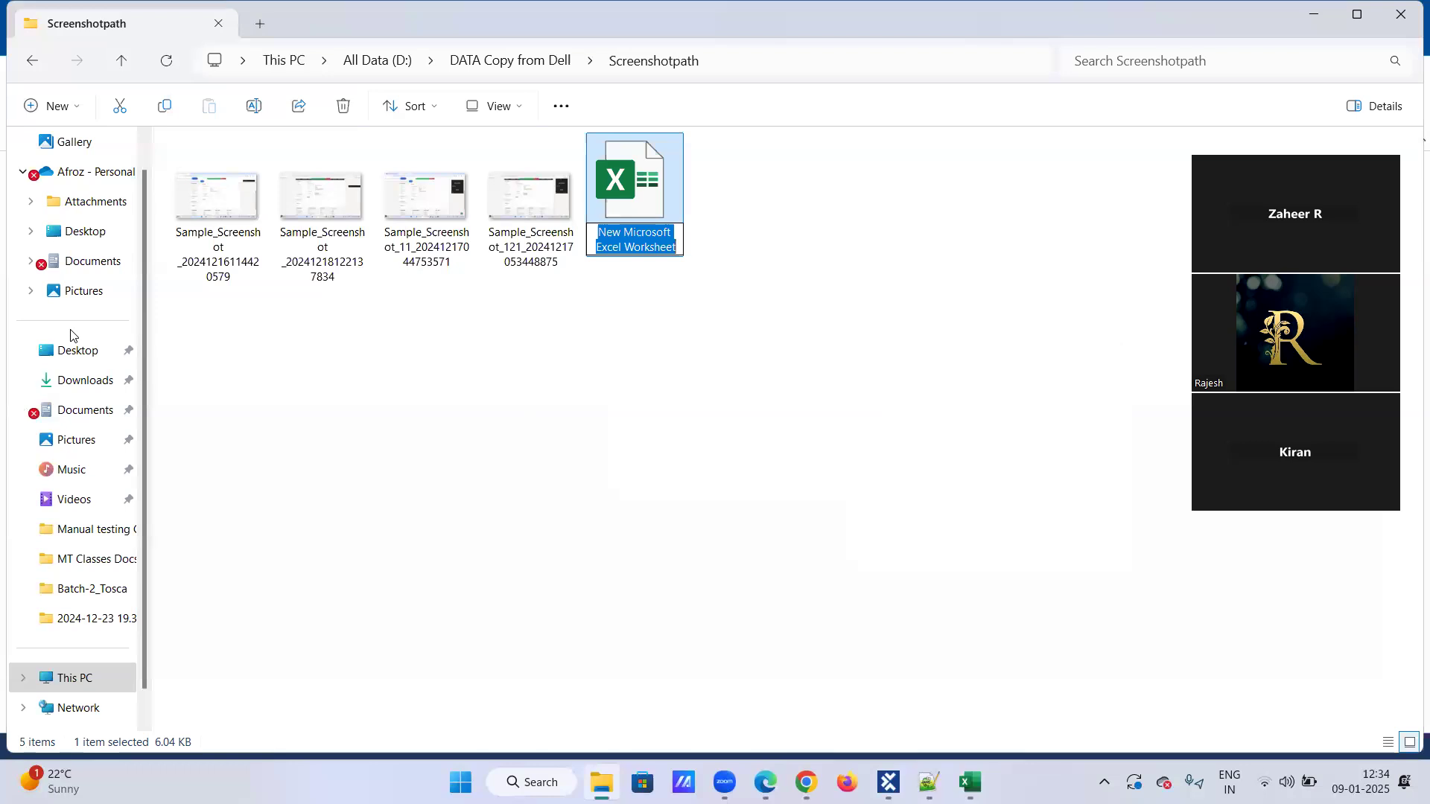
{"action": "type", "text": "Demo"}
{"action": "key", "text": "BackSpace"}
{"action": "key", "text": "BackSpace"}
{"action": "key", "text": "BackSpace"}
{"action": "key", "text": "BackSpace"}
{"action": "type", "text": "Toscademo_excel"}
{"action": "key", "text": "BackSpace"}
{"action": "key", "text": "BackSpace"}
{"action": "key", "text": "BackSpace"}
{"action": "key", "text": "BackSpace"}
{"action": "key", "text": "BackSpace"}
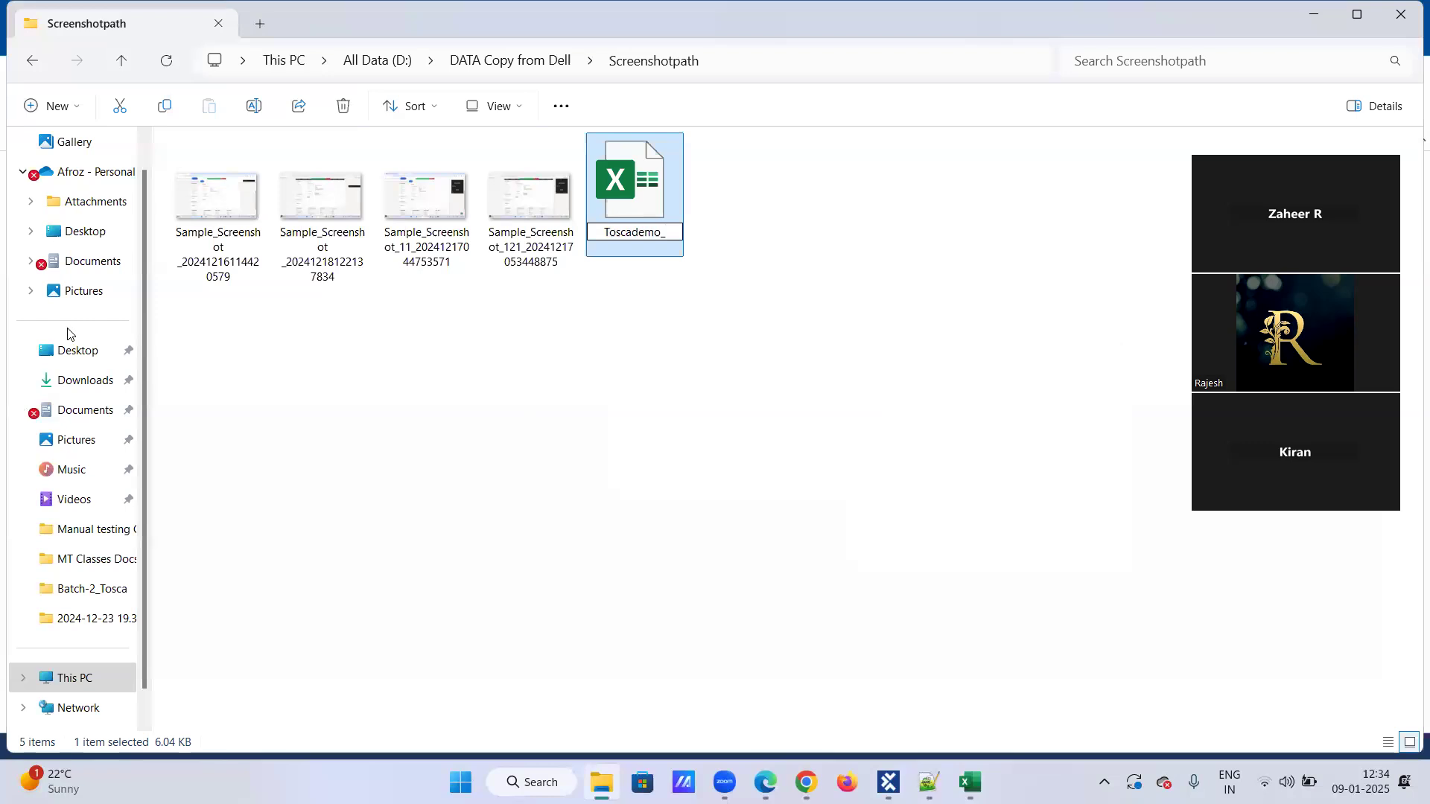
Switch to Tosca Commander and bring up the TestCases tree to check the TBox Open Excel Workbook step.
{"action": "key", "text": "alt+Tab"}
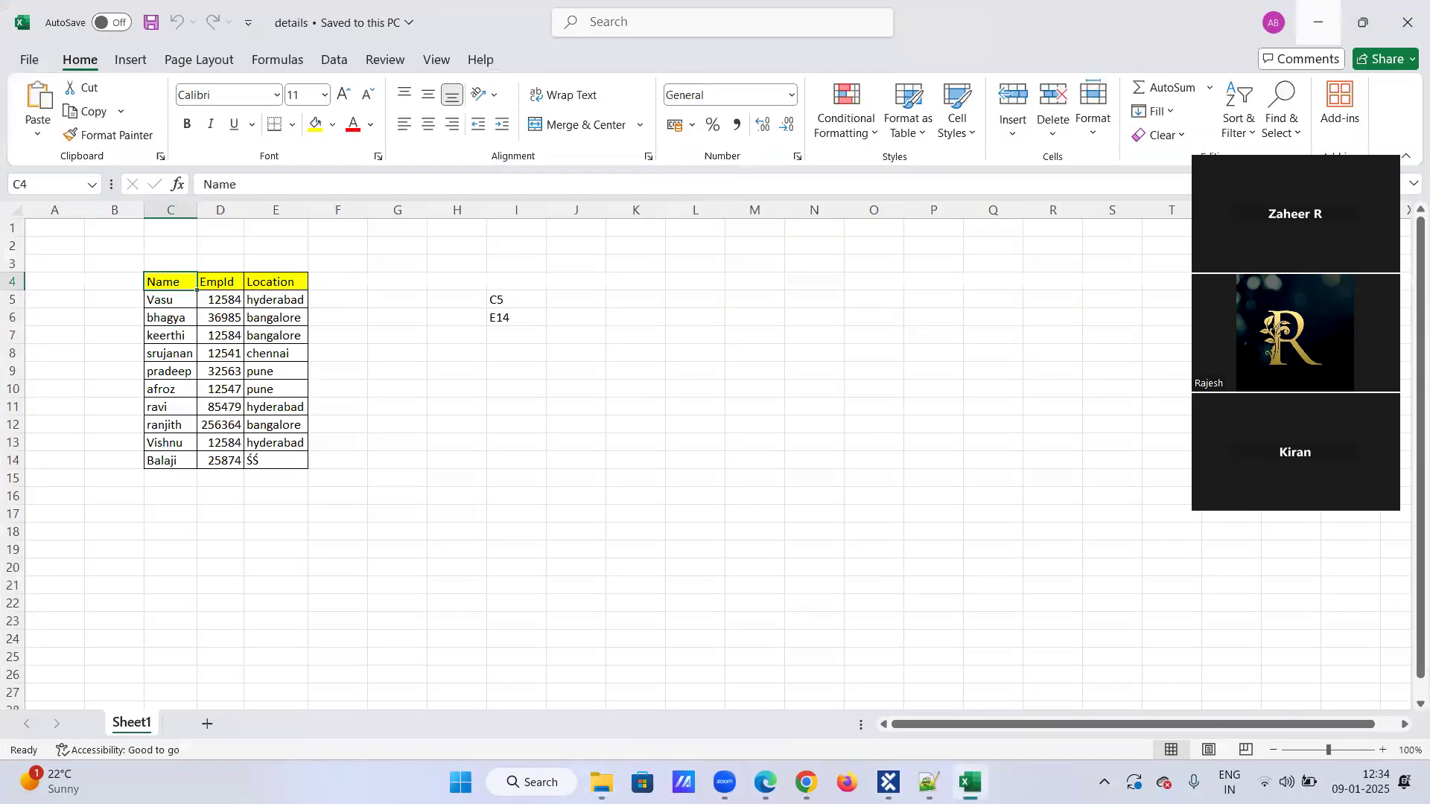
{"action": "left_click", "coordinate": [970, 782]}
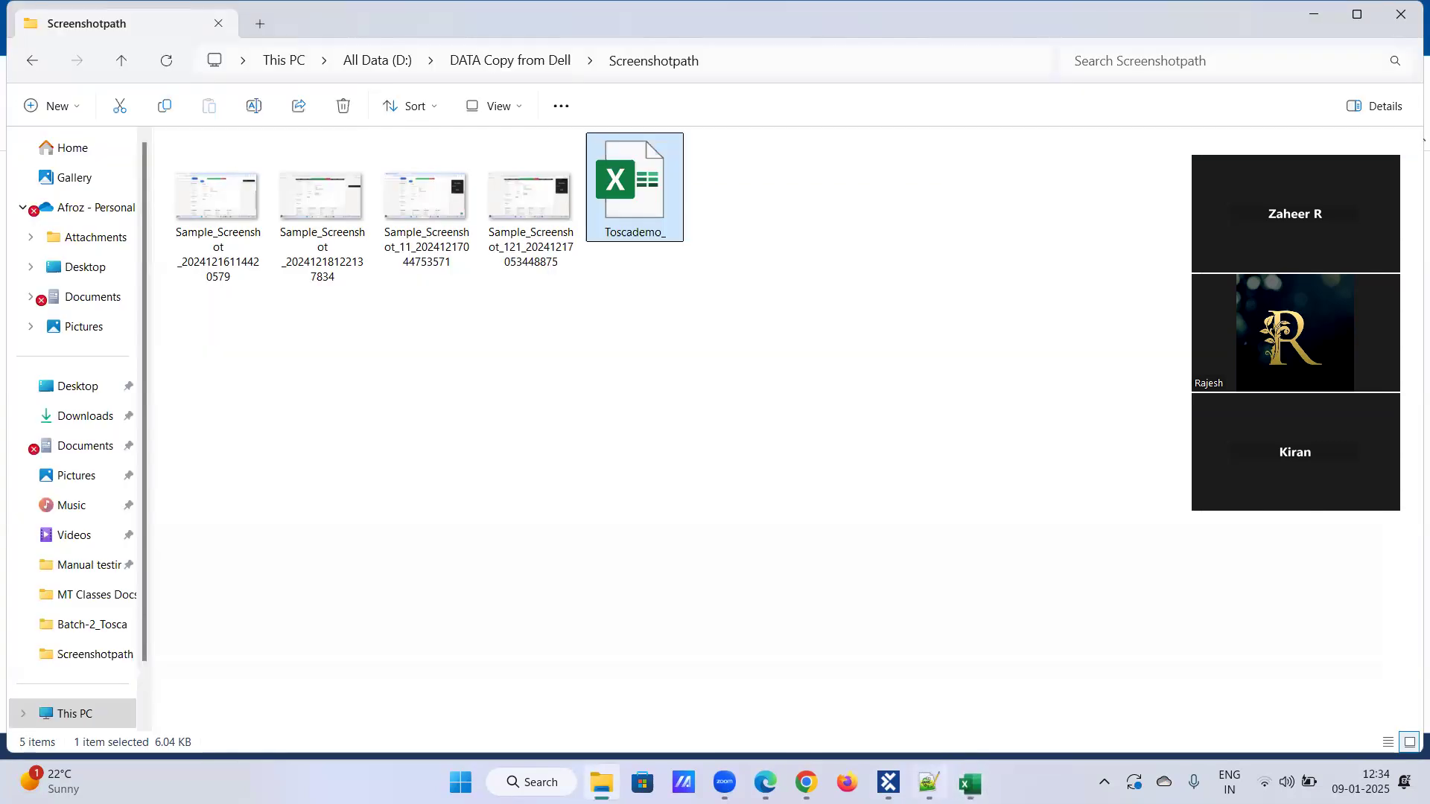
{"action": "left_click", "coordinate": [888, 782]}
{"action": "left_click", "coordinate": [152, 184]}
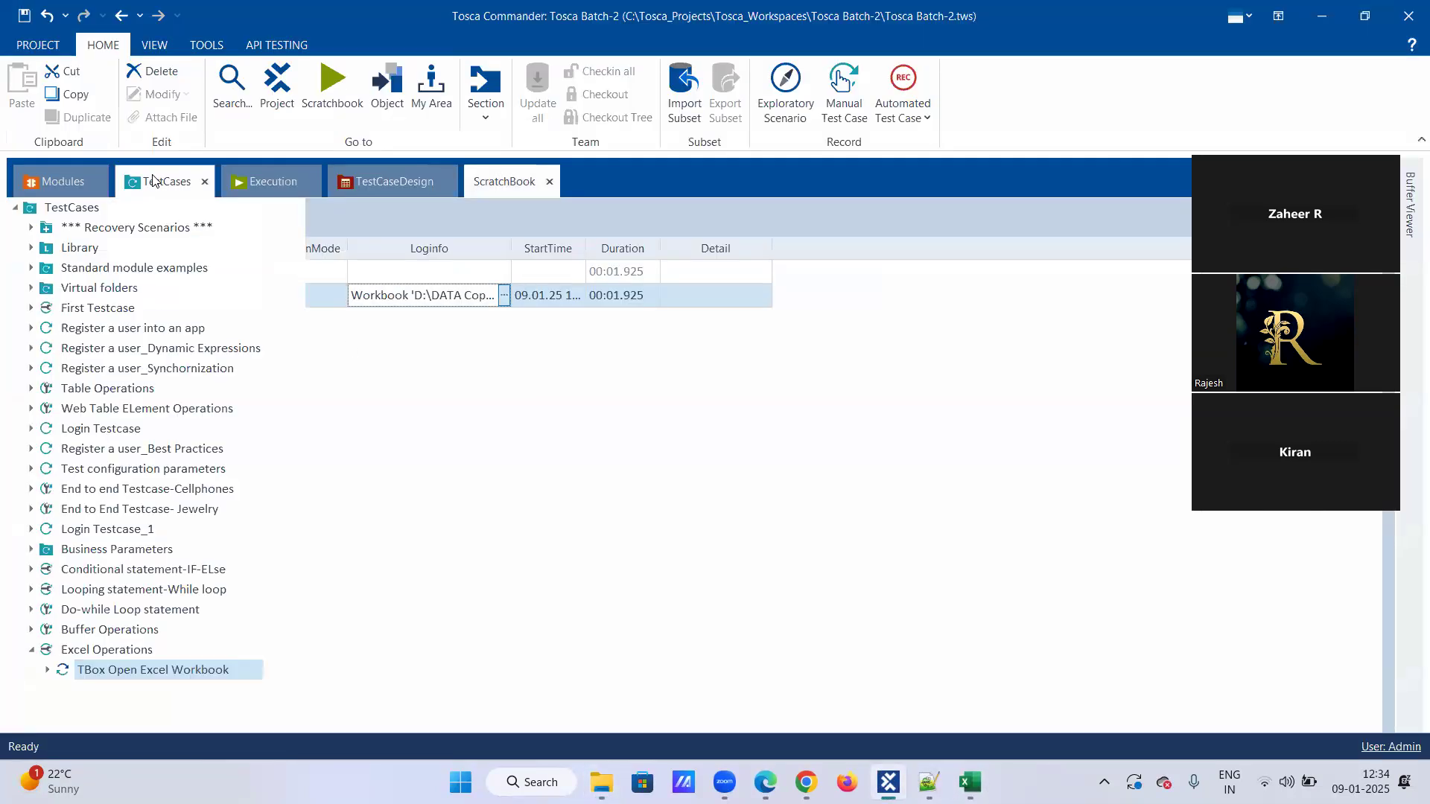
Switch to File Explorer and rename the new Excel file in Screenshotpath as Toscademo_Excel.
{"action": "key", "text": "alt+Tab"}
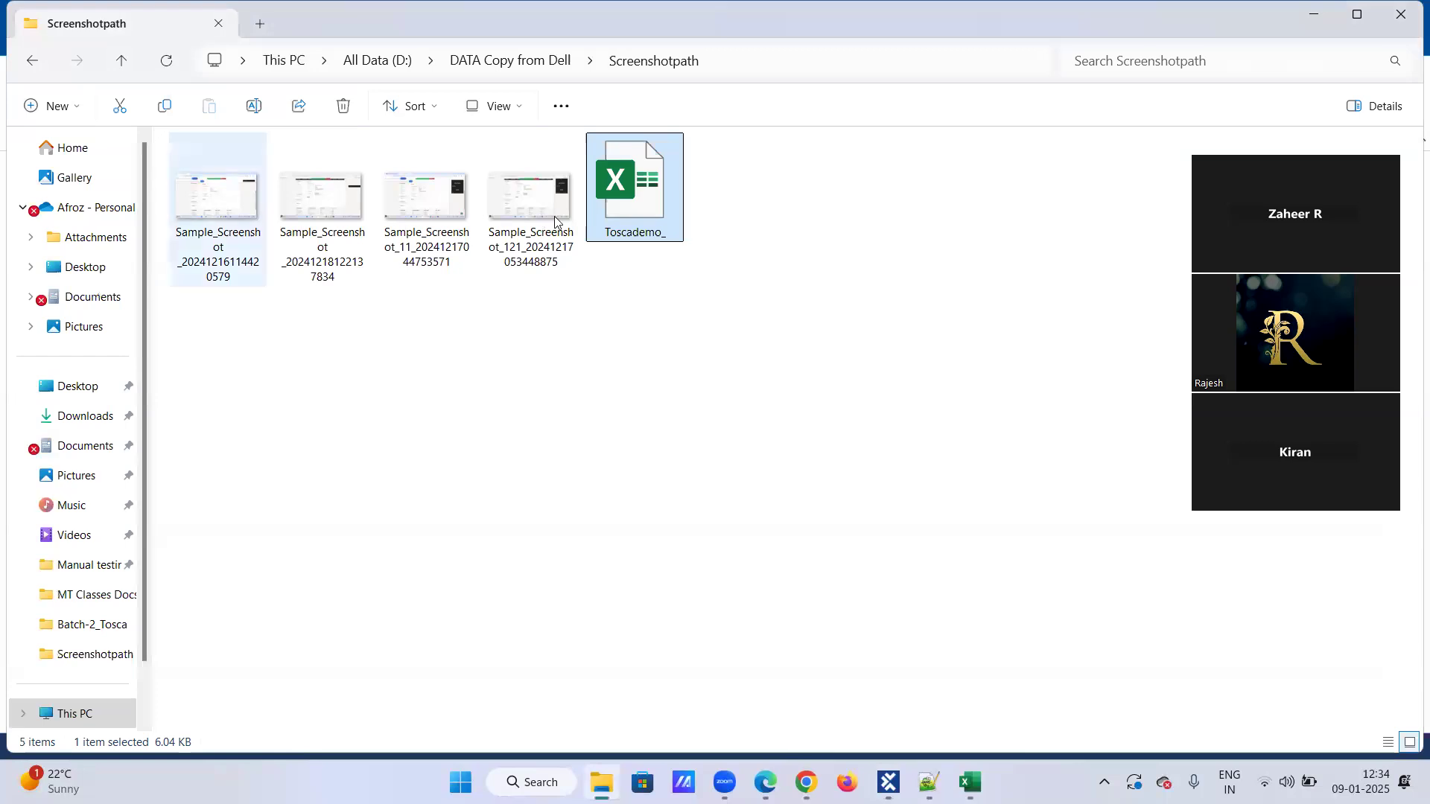
{"action": "right_click", "coordinate": [664, 238]}
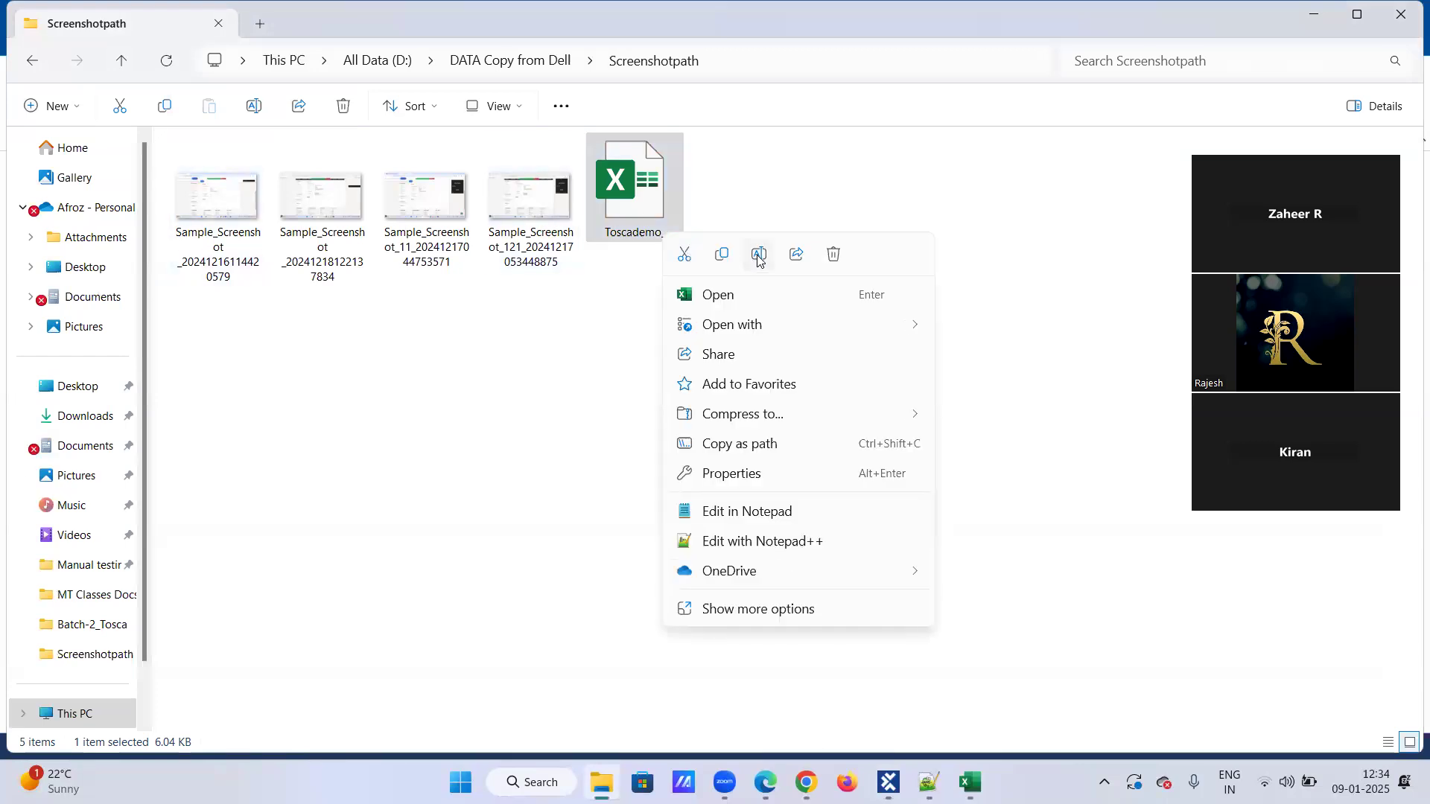
{"action": "left_click", "coordinate": [758, 255]}
{"action": "key", "text": "End"}
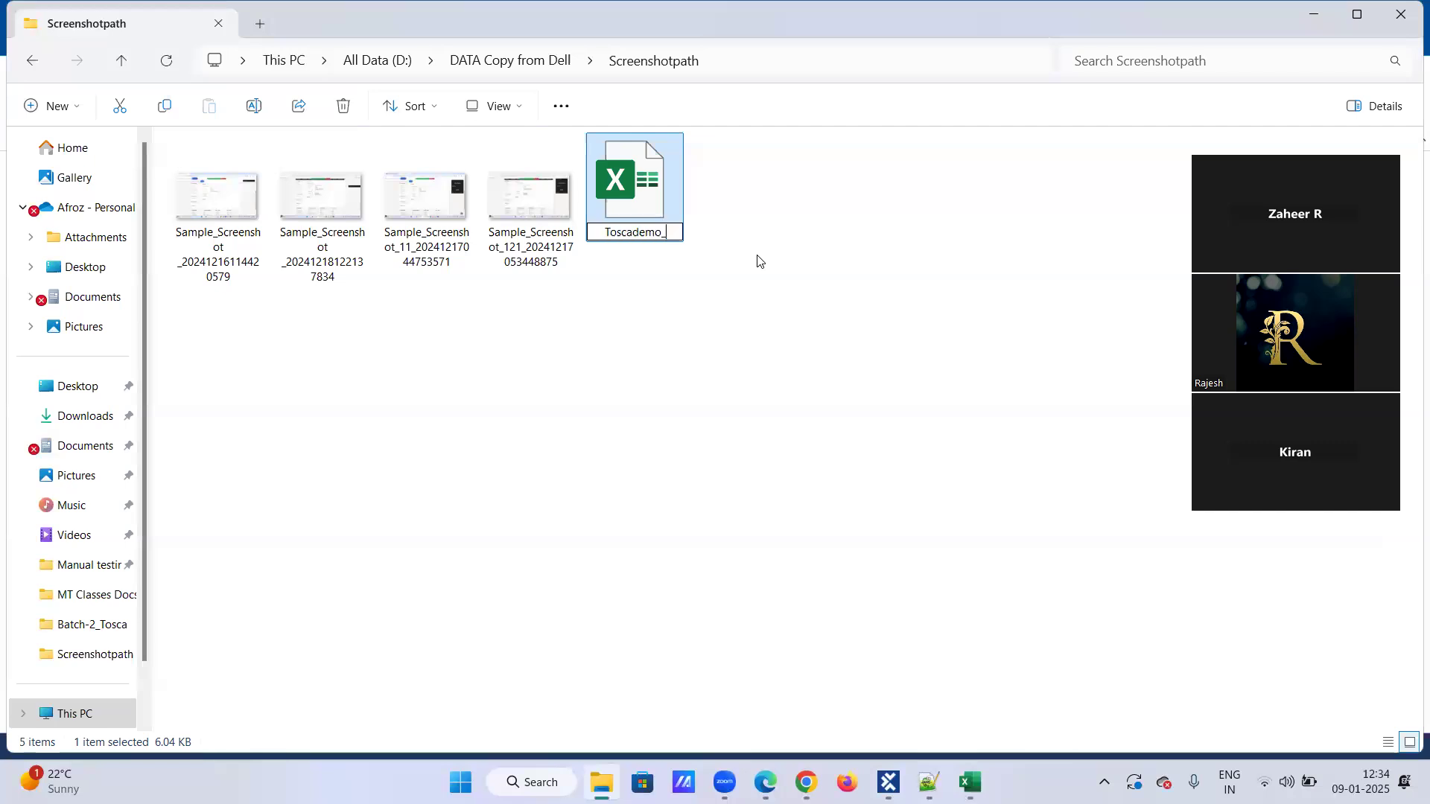
{"action": "type", "text": "Excel"}
{"action": "key", "text": "Return"}
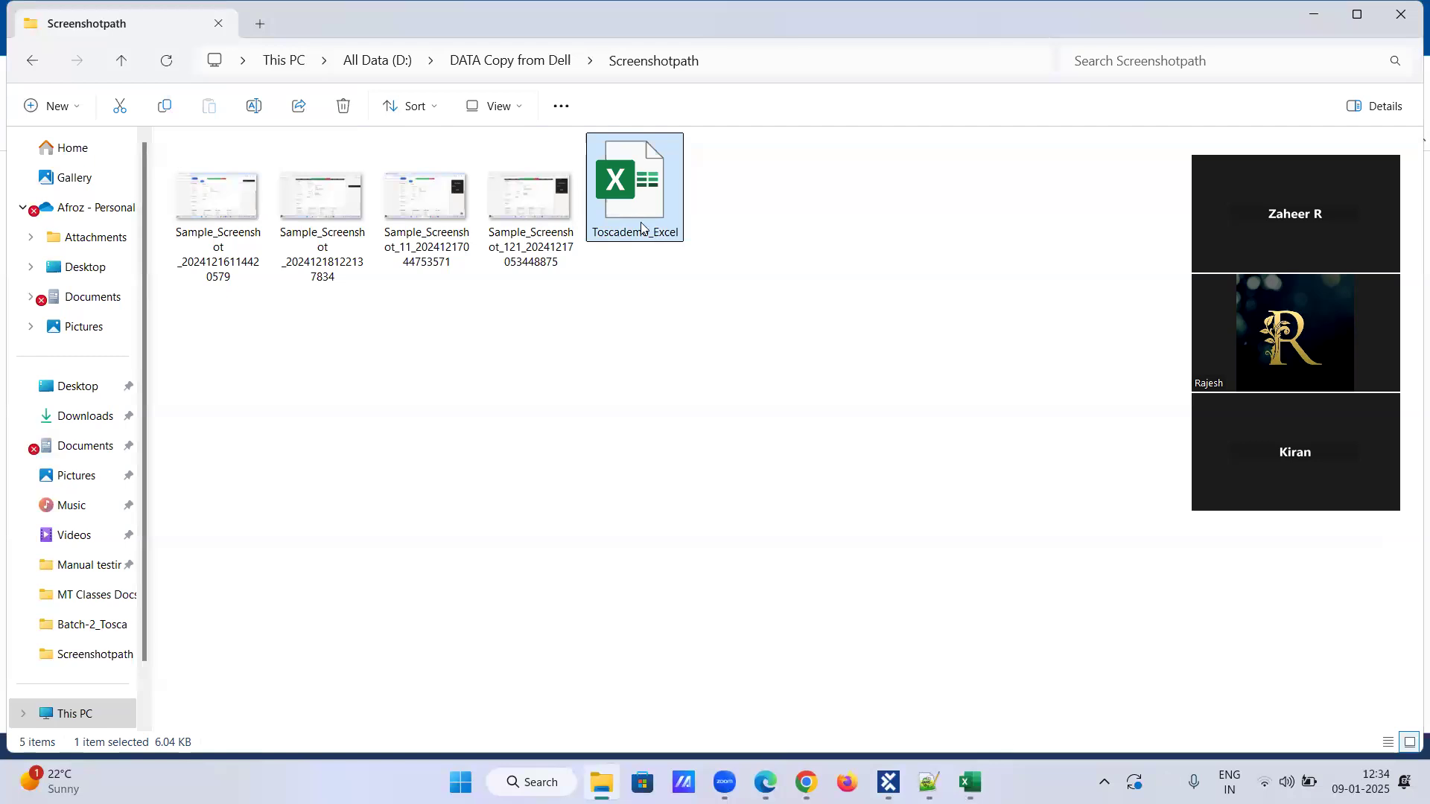
Compare the Excel file name in Screenshotpath with the Workbook Name and Path values of TBox Open Excel Workbook in Tosca Commander.
{"action": "key", "text": "alt+Tab"}
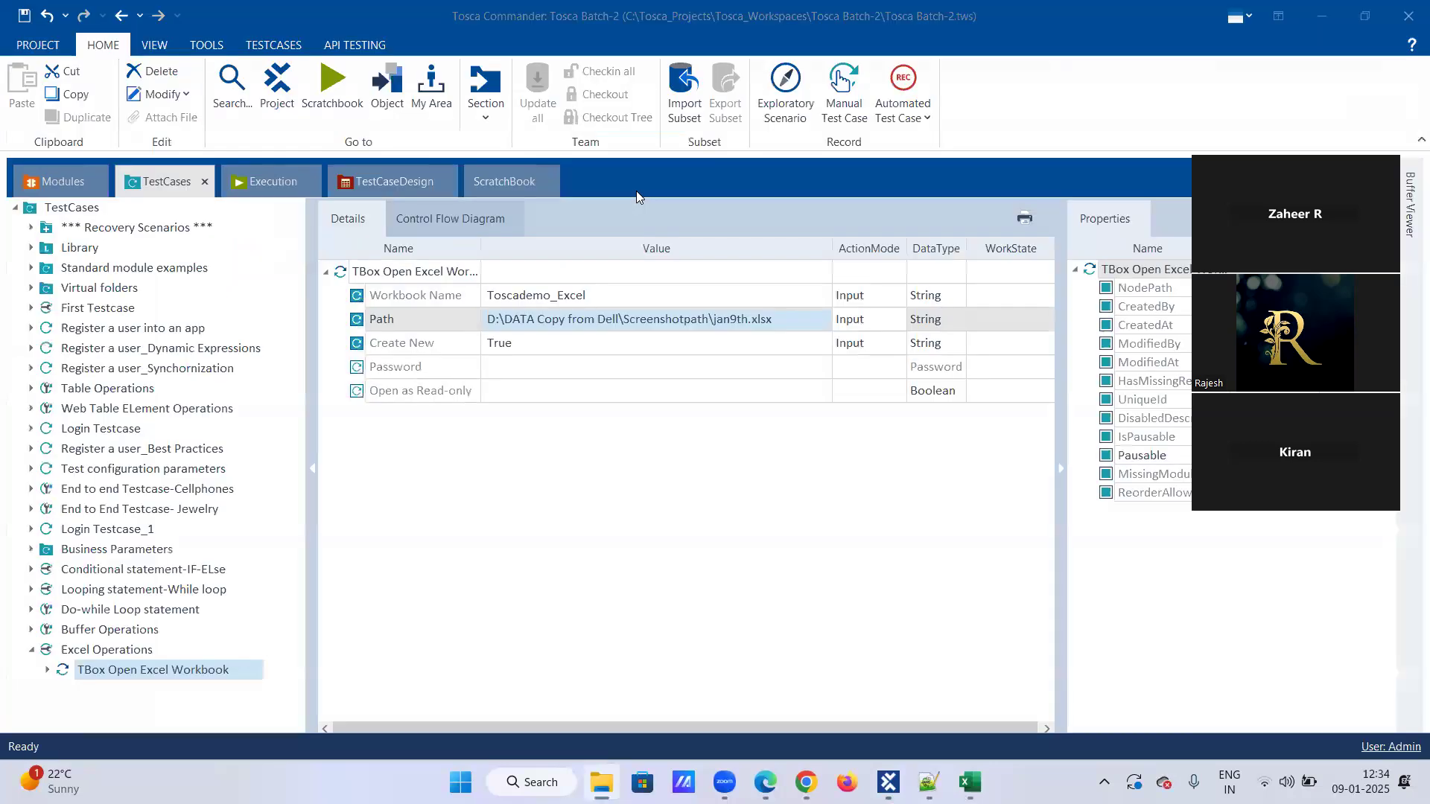
{"action": "key", "text": "alt+Tab"}
{"action": "key", "text": "alt+Tab"}
{"action": "left_click", "coordinate": [651, 155]}
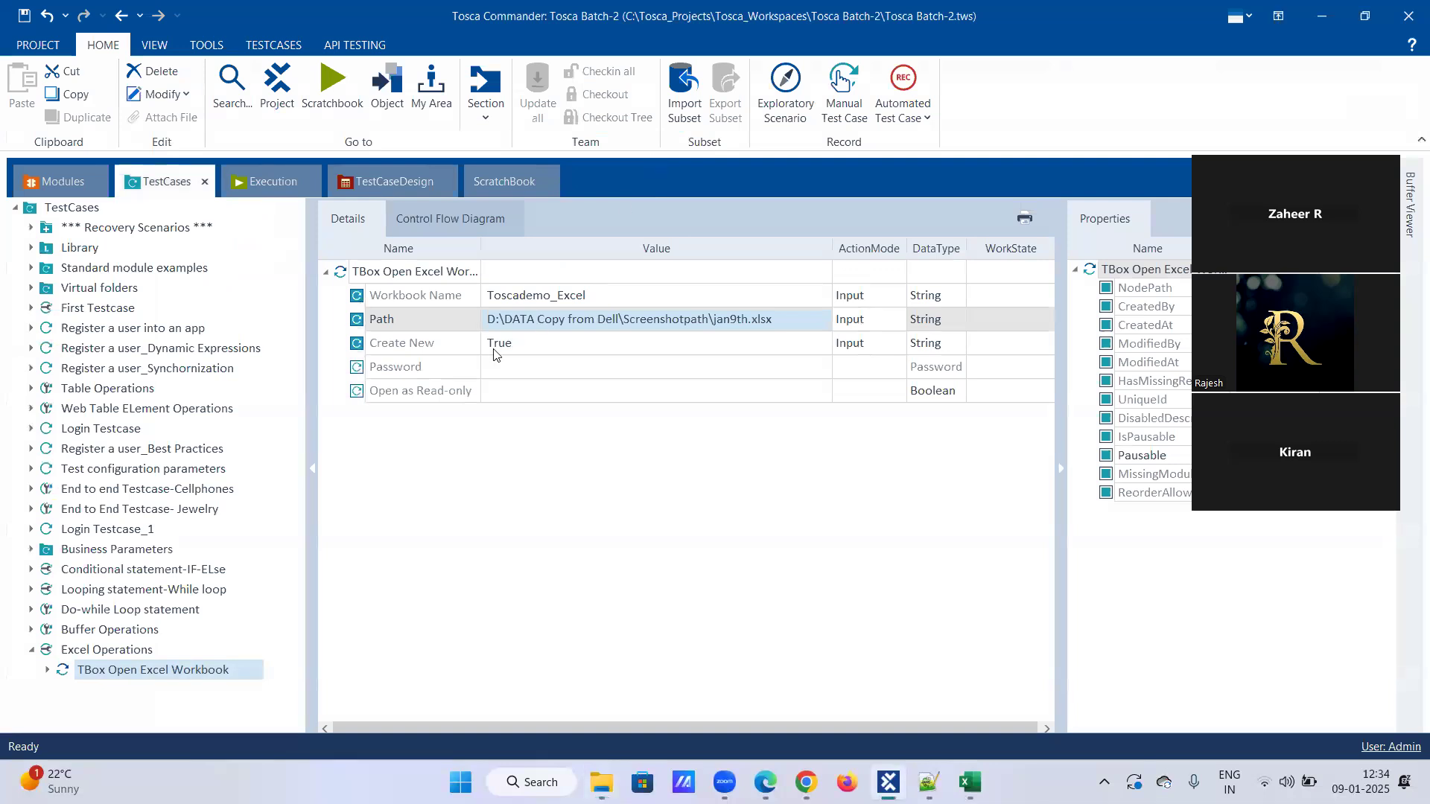
{"action": "left_click", "coordinate": [558, 298]}
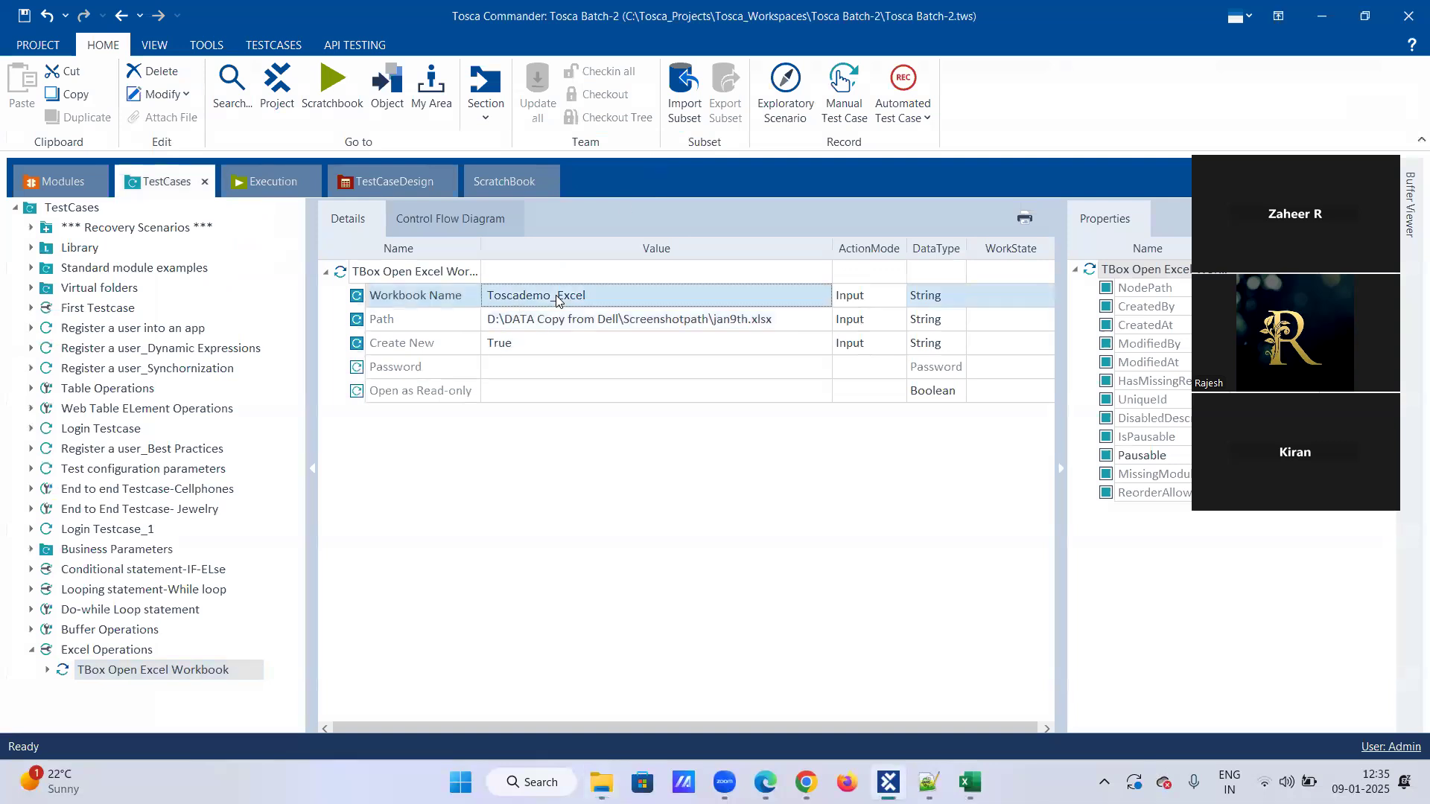
Run the TBox Open Excel Workbook step in ScratchBook and read its full log message.
{"action": "right_click", "coordinate": [200, 676]}
{"action": "left_click", "coordinate": [312, 604]}
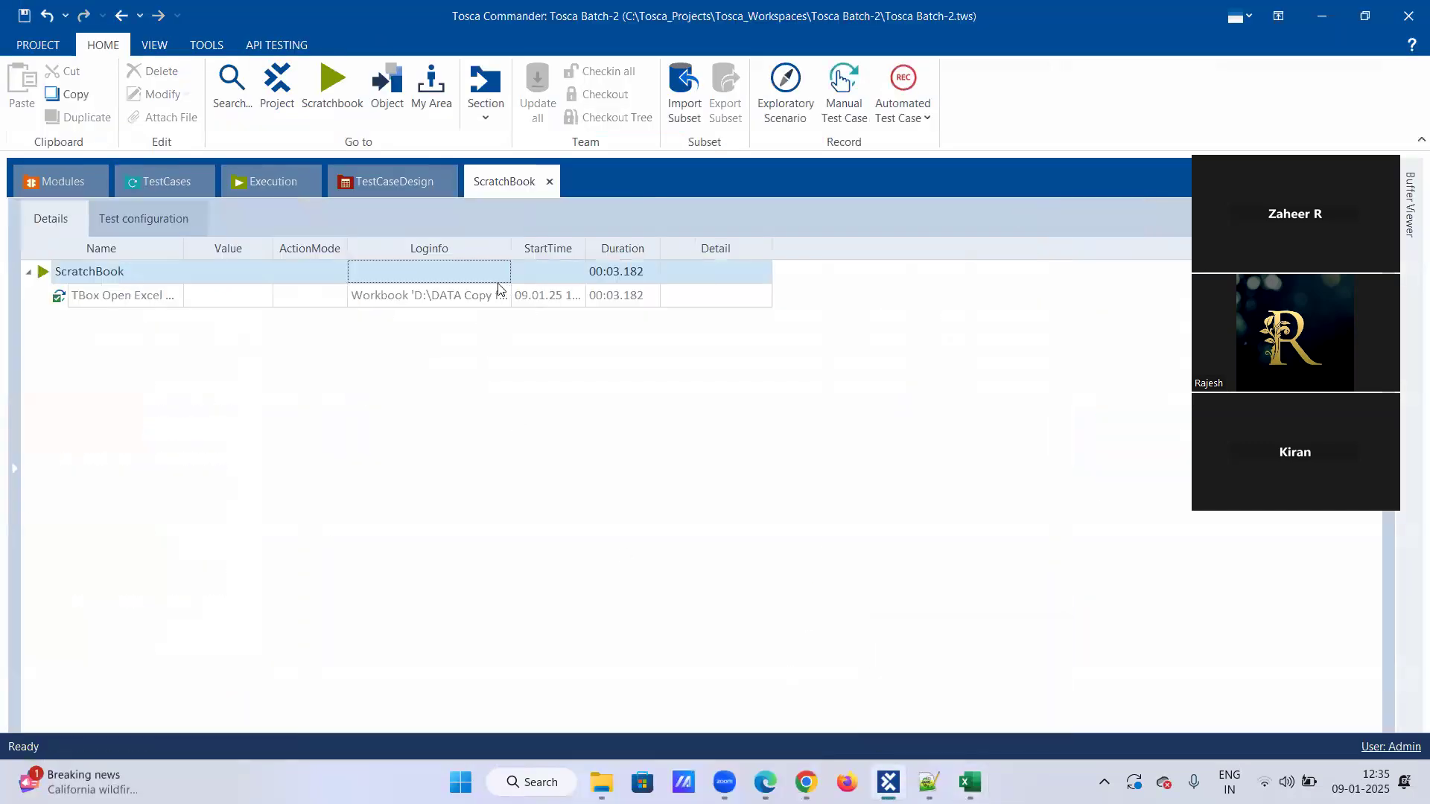
{"action": "left_click", "coordinate": [507, 301]}
{"action": "left_click", "coordinate": [505, 296]}
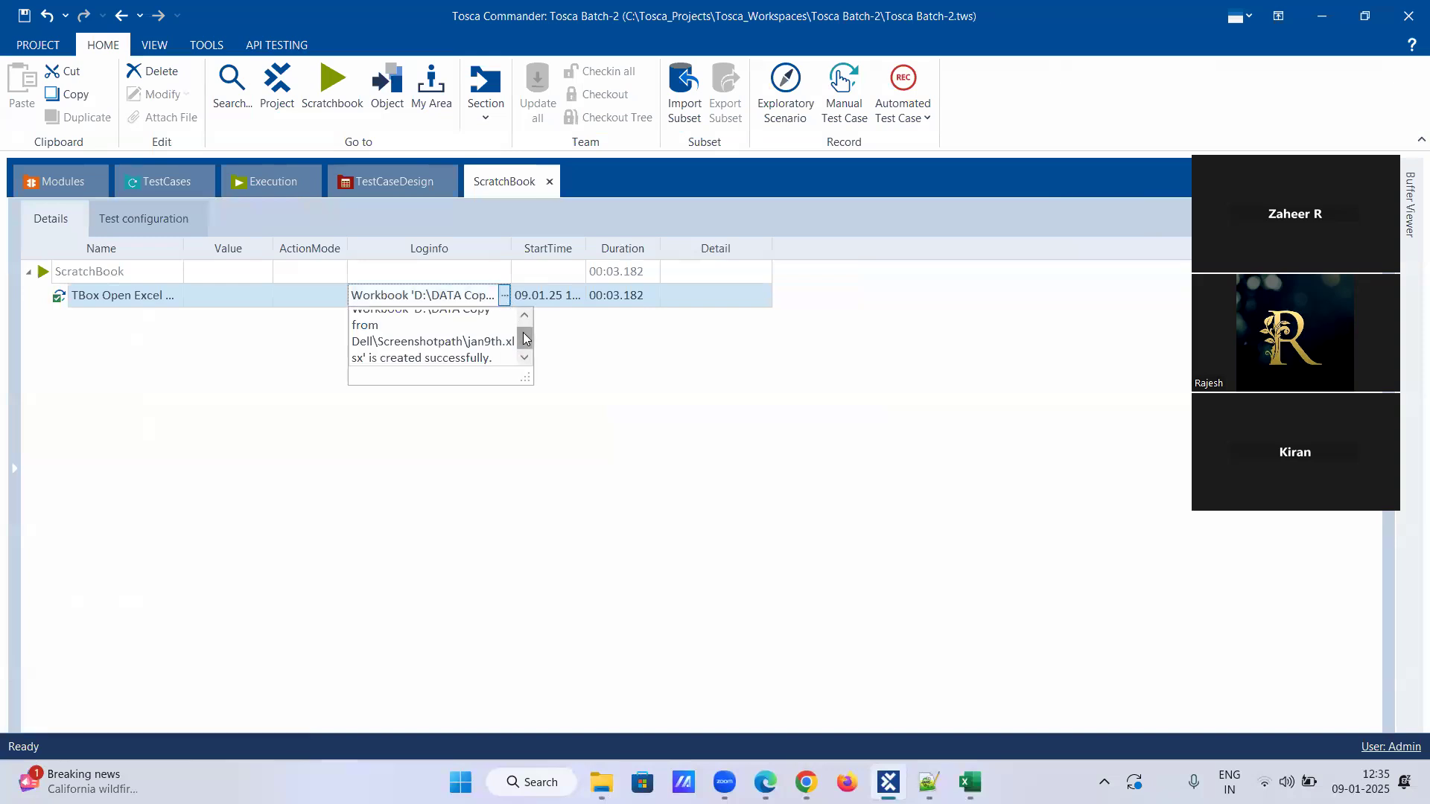
{"action": "mouse_move", "coordinate": [524, 340]}
{"action": "left_mouse_down"}
{"action": "mouse_move", "coordinate": [527, 320]}
{"action": "mouse_move", "coordinate": [529, 352]}
{"action": "left_mouse_up"}
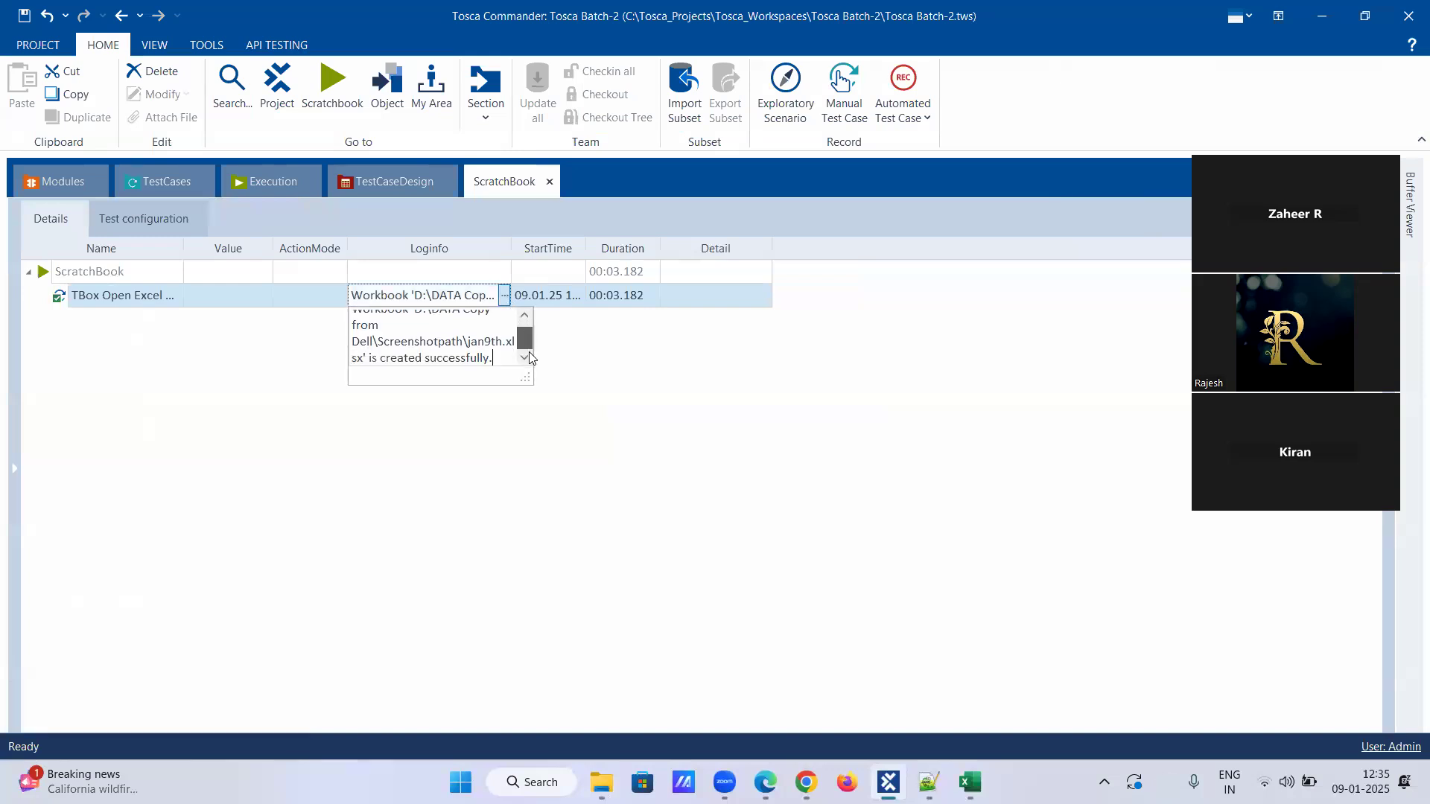
{"action": "left_click", "coordinate": [482, 422]}
Return to the test step's values, then switch to File Explorer and rename the Excel file in Screenshotpath as jan9th.
{"action": "left_click", "coordinate": [137, 195]}
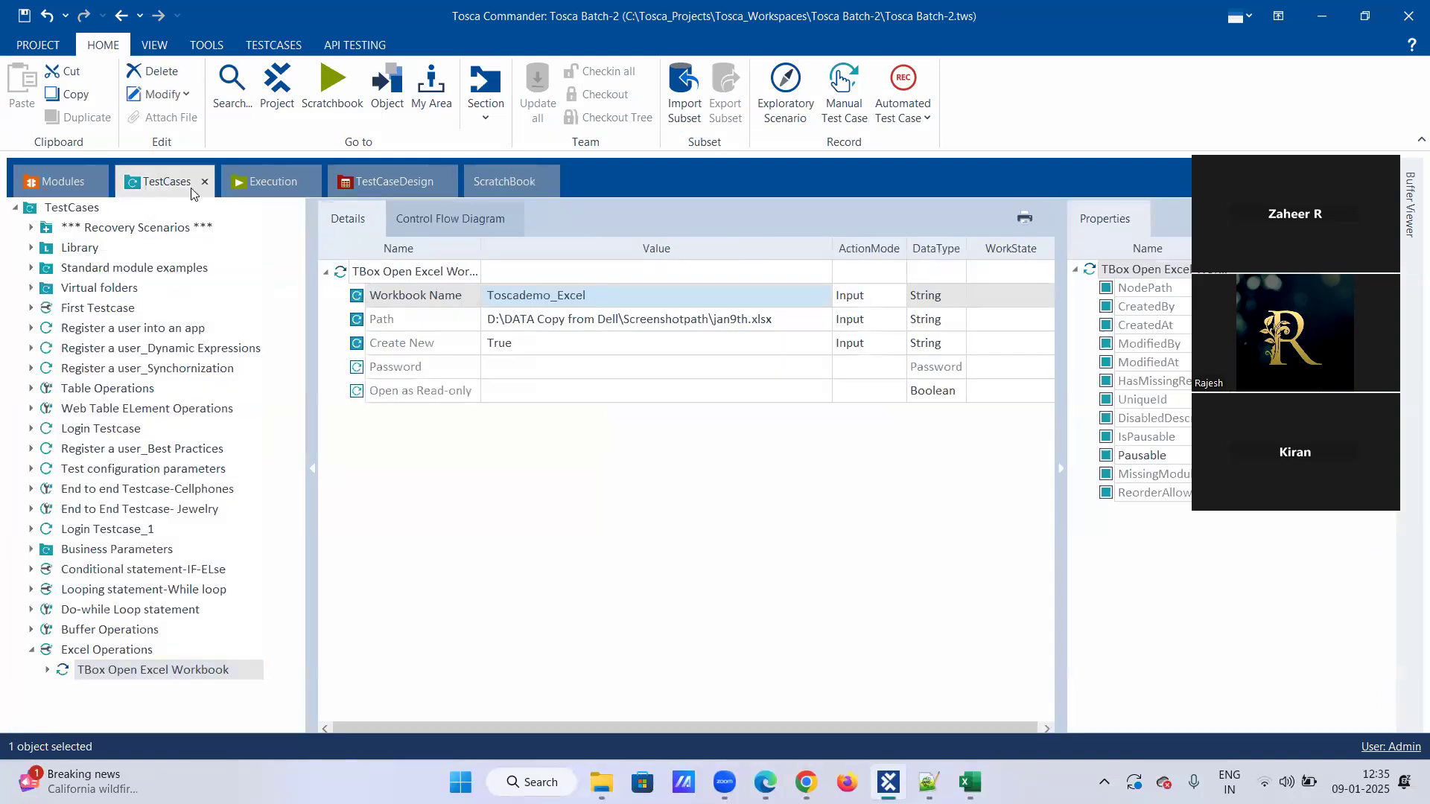
{"action": "key", "text": "alt+Tab"}
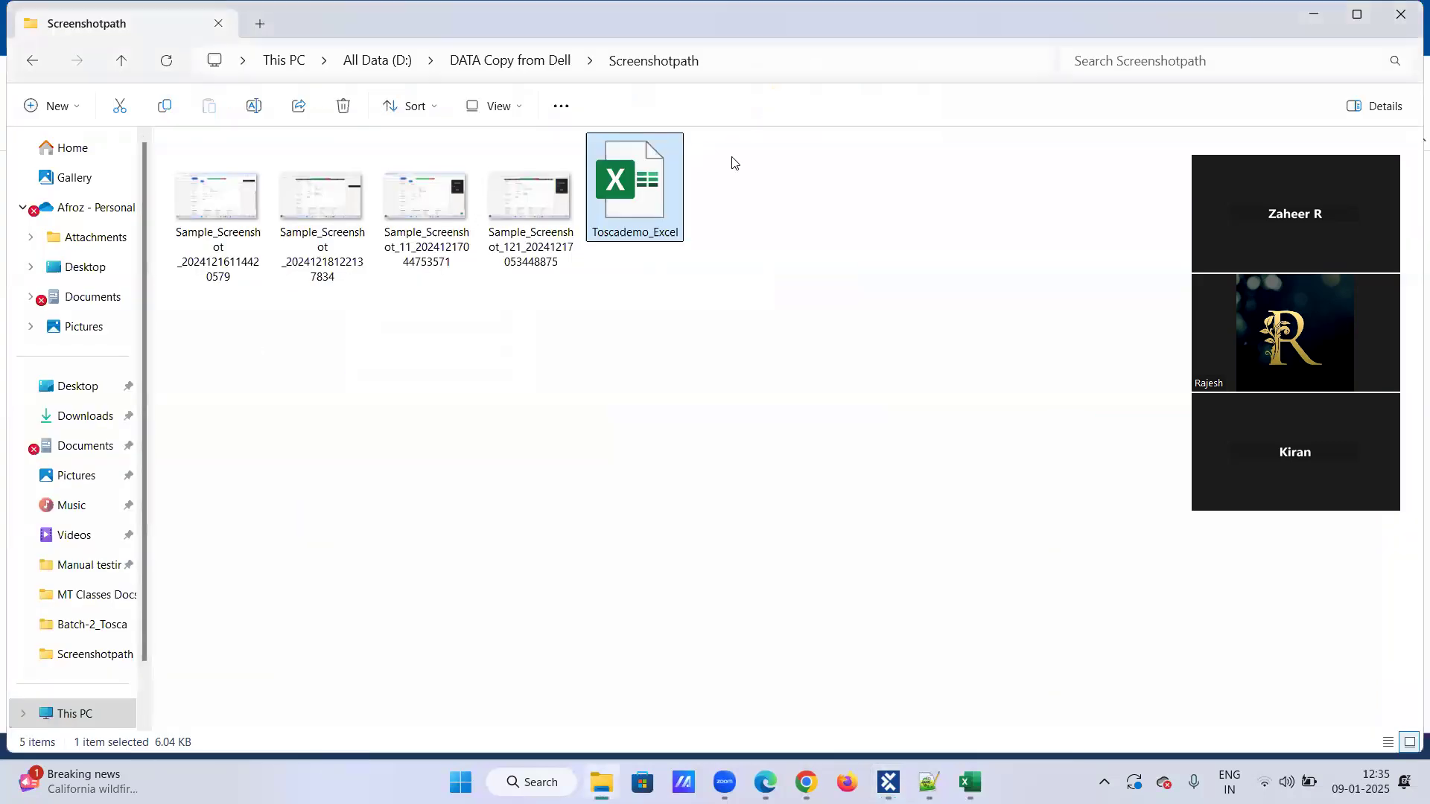
{"action": "key", "text": "alt+Tab"}
{"action": "key", "text": "alt+Tab"}
{"action": "right_click", "coordinate": [646, 204]}
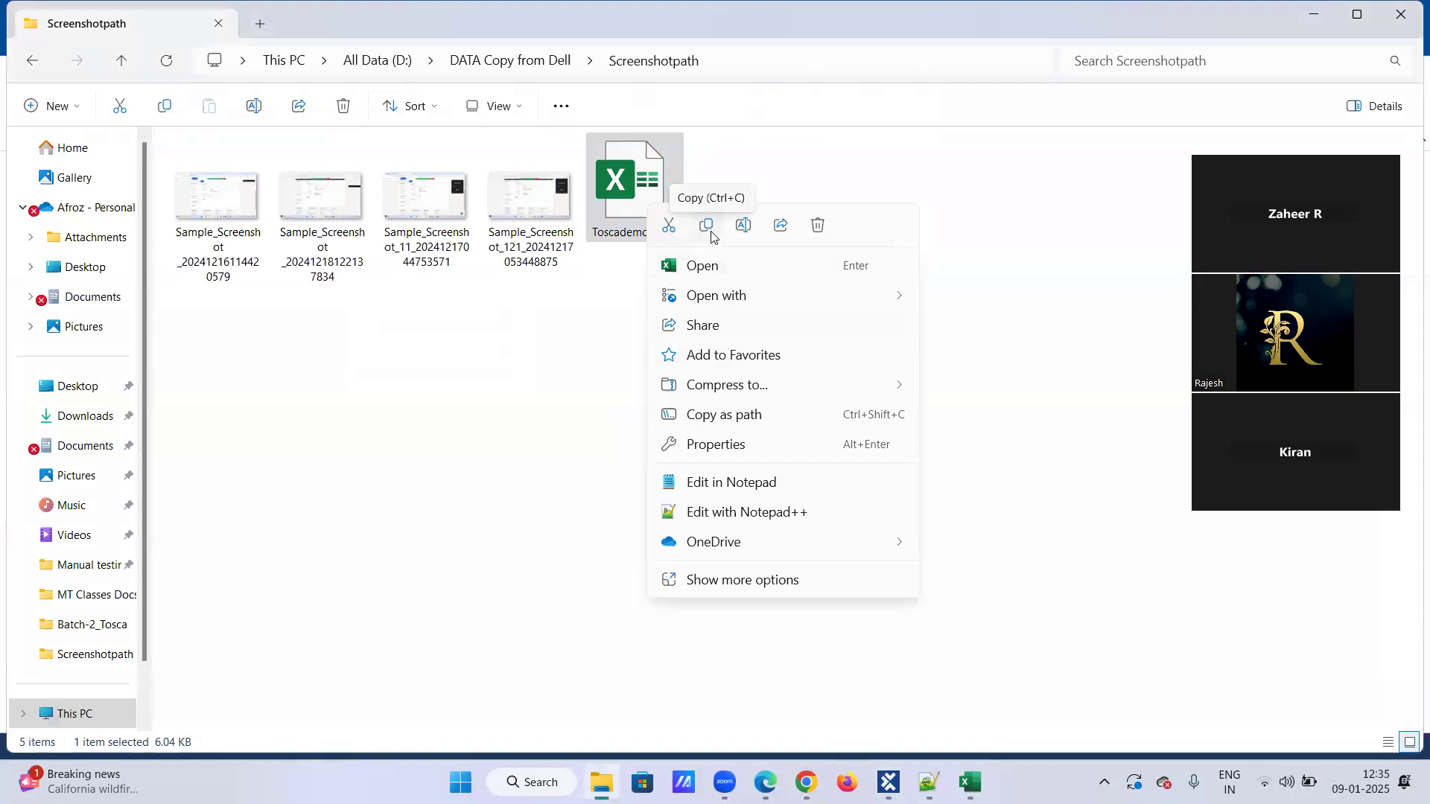
{"action": "left_click", "coordinate": [746, 226]}
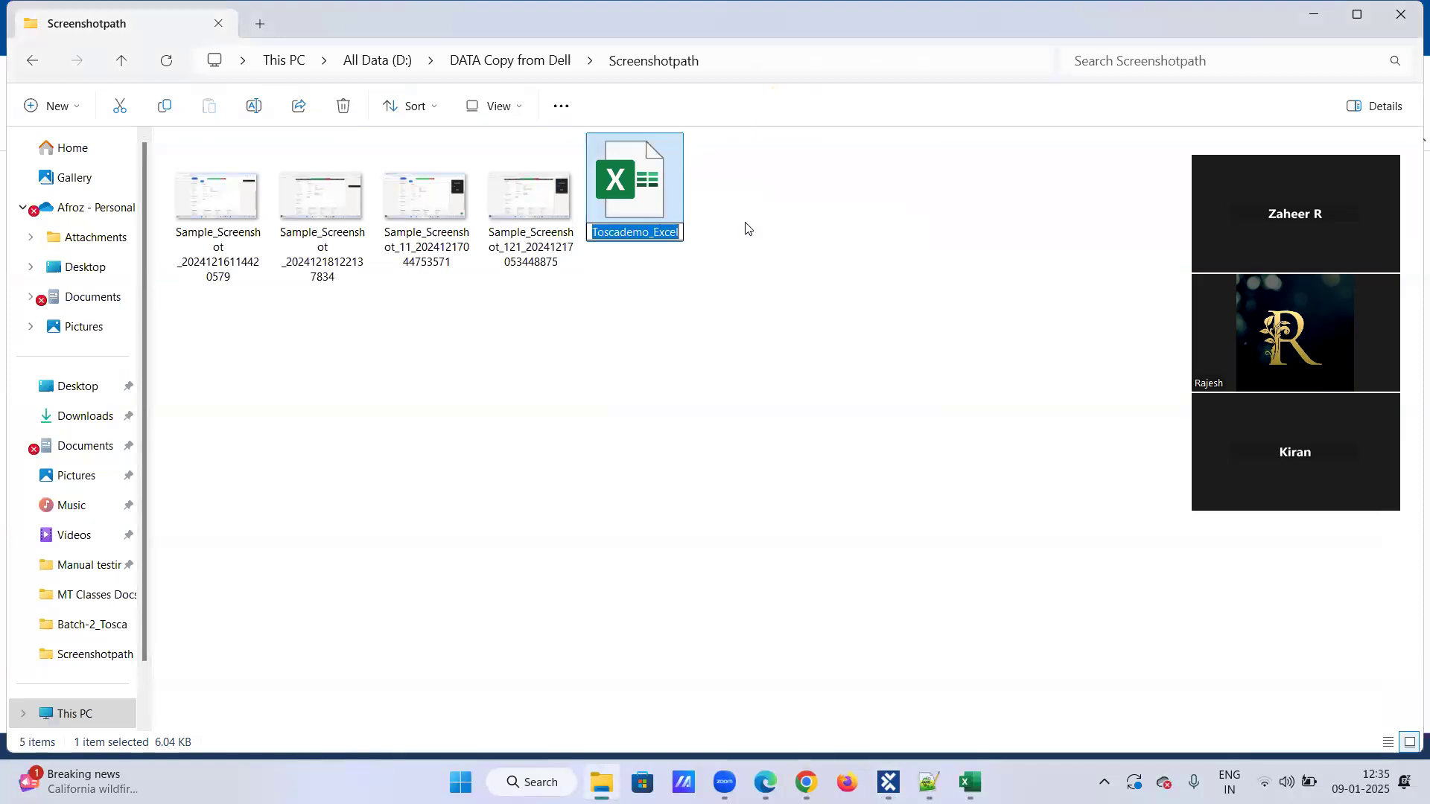
{"action": "key", "text": "BackSpace"}
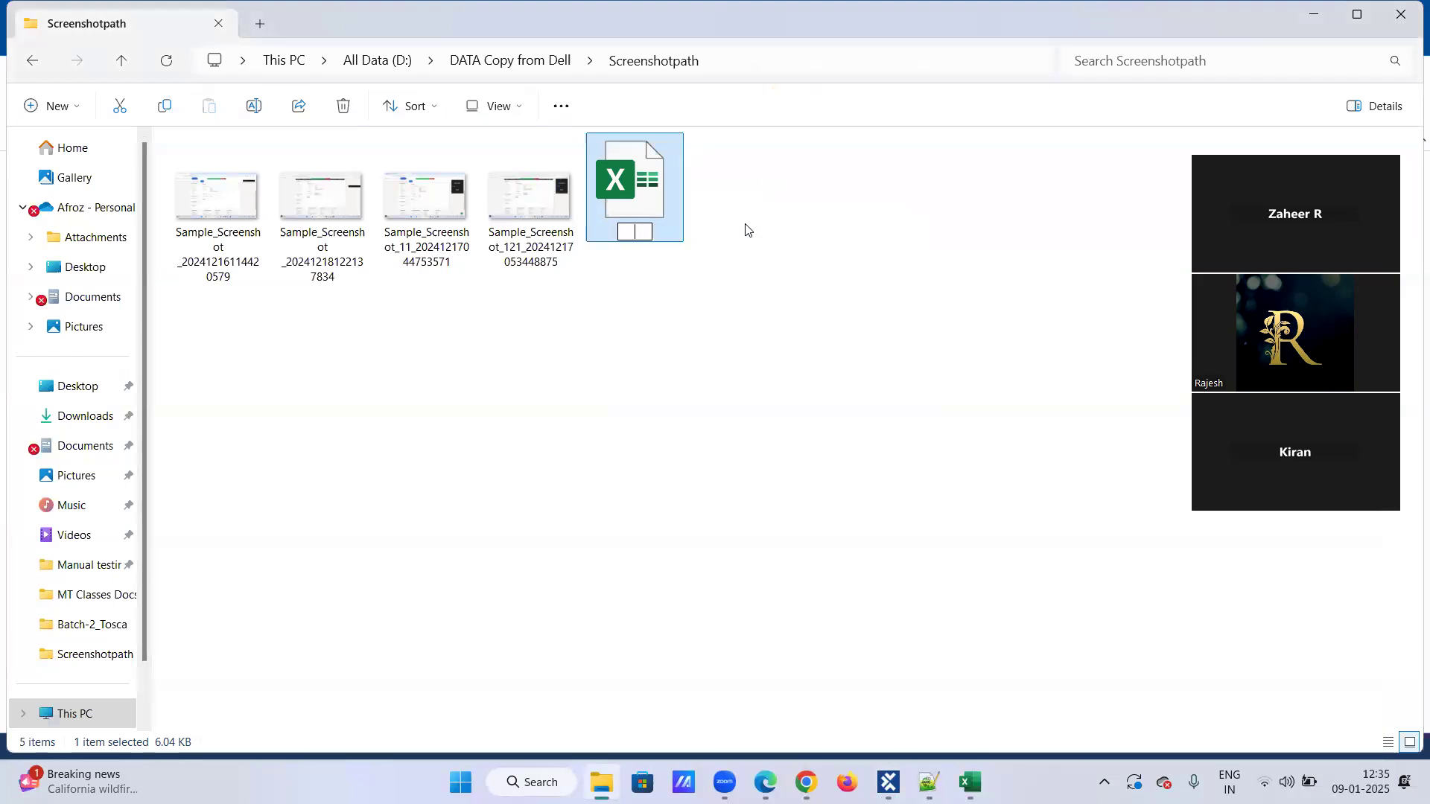
{"action": "type", "text": "jan9th"}
{"action": "key", "text": "Return"}
Look at the details workbook in Excel, then inspect the Path value of TBox Open Excel Workbook in Tosca Commander.
{"action": "mouse_move", "coordinate": [888, 782]}
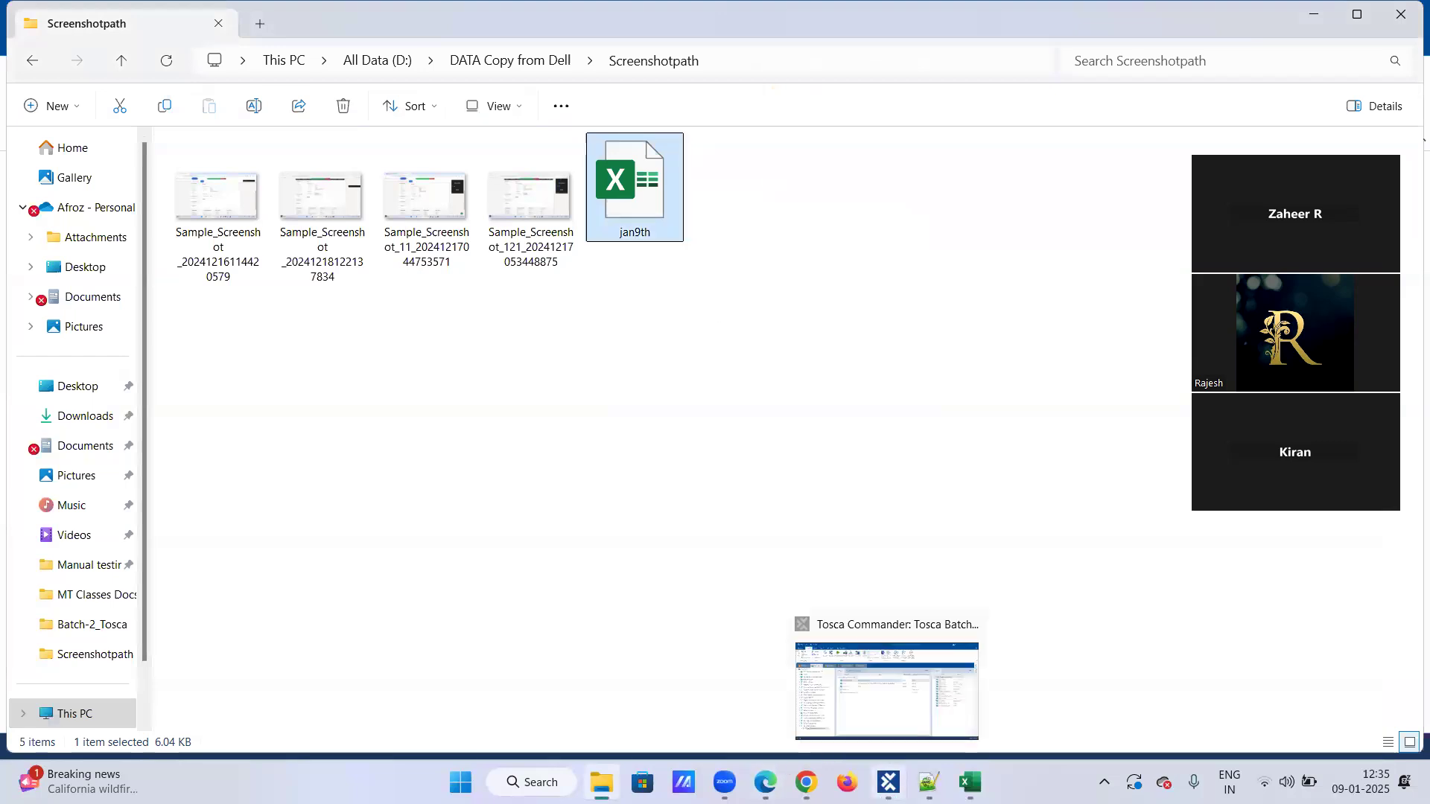
{"action": "left_click", "coordinate": [968, 781]}
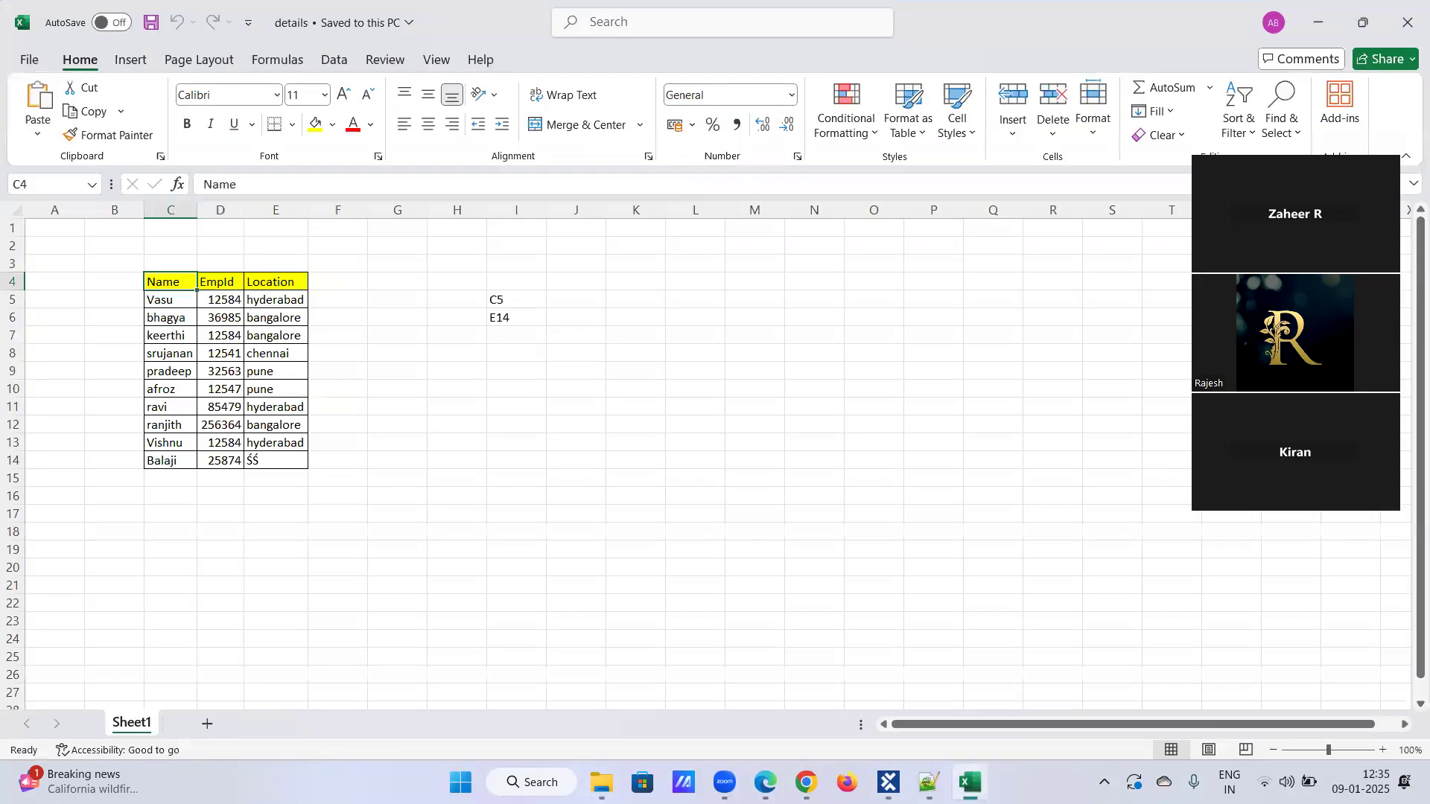
{"action": "left_click", "coordinate": [1318, 22]}
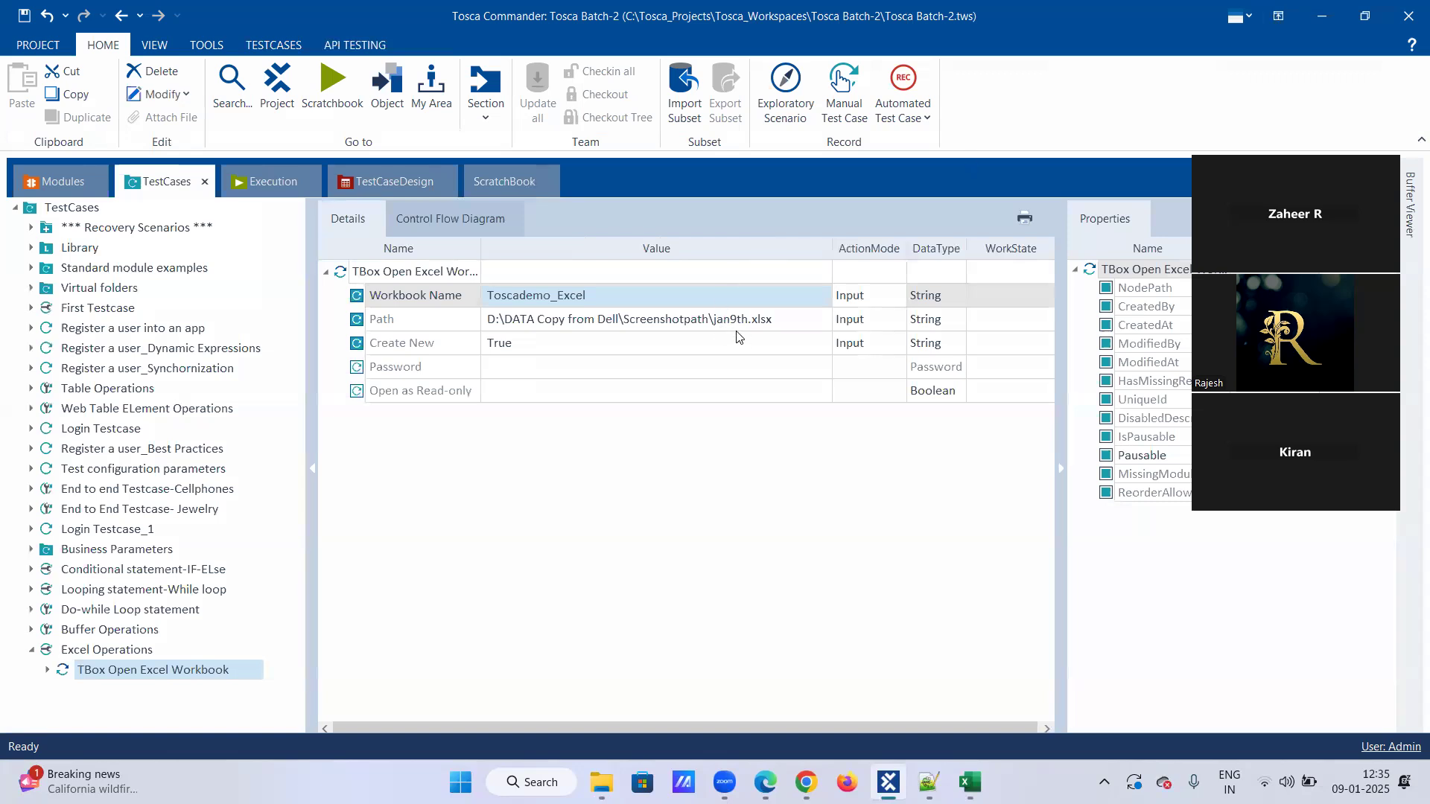
{"action": "left_click", "coordinate": [772, 320]}
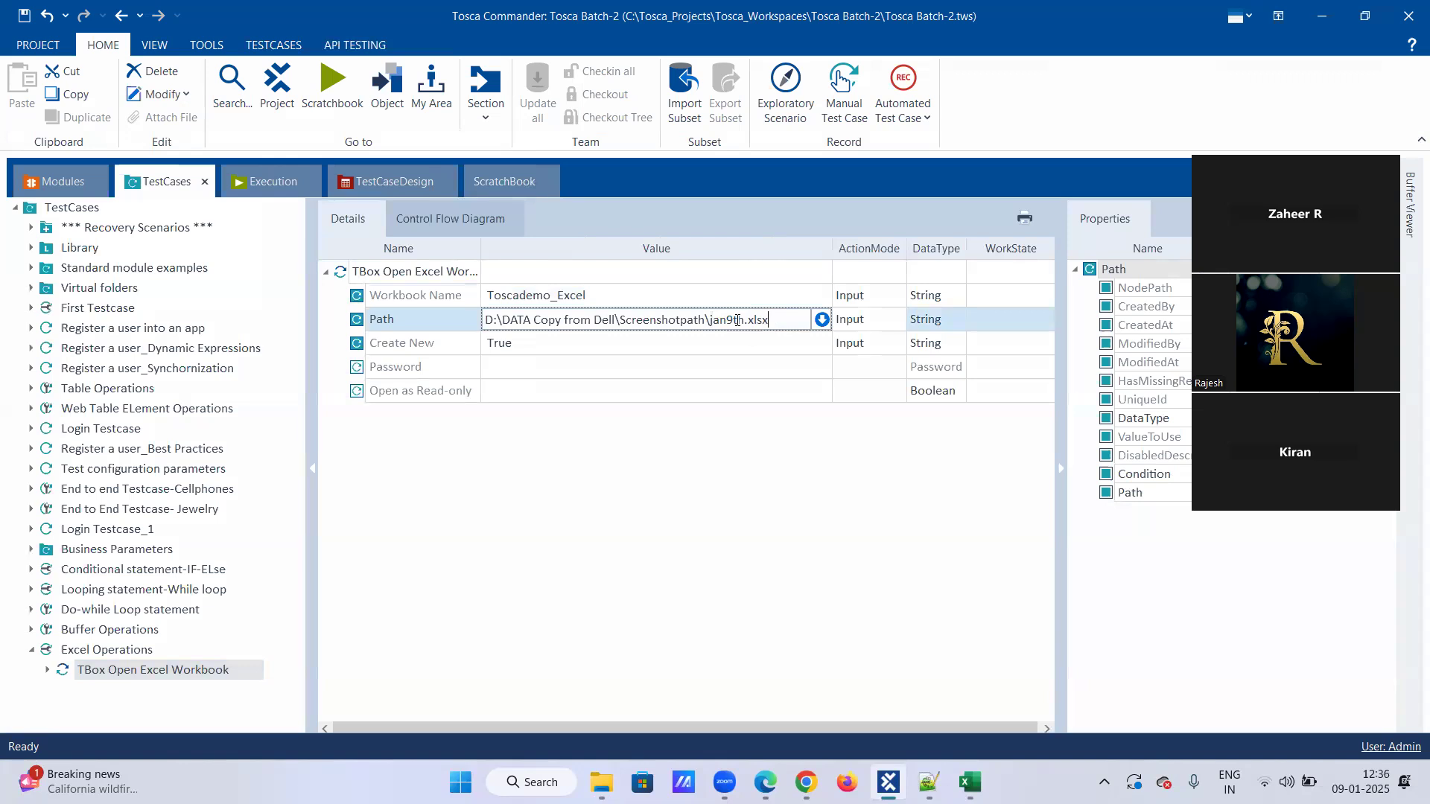
{"action": "key", "text": "Return"}
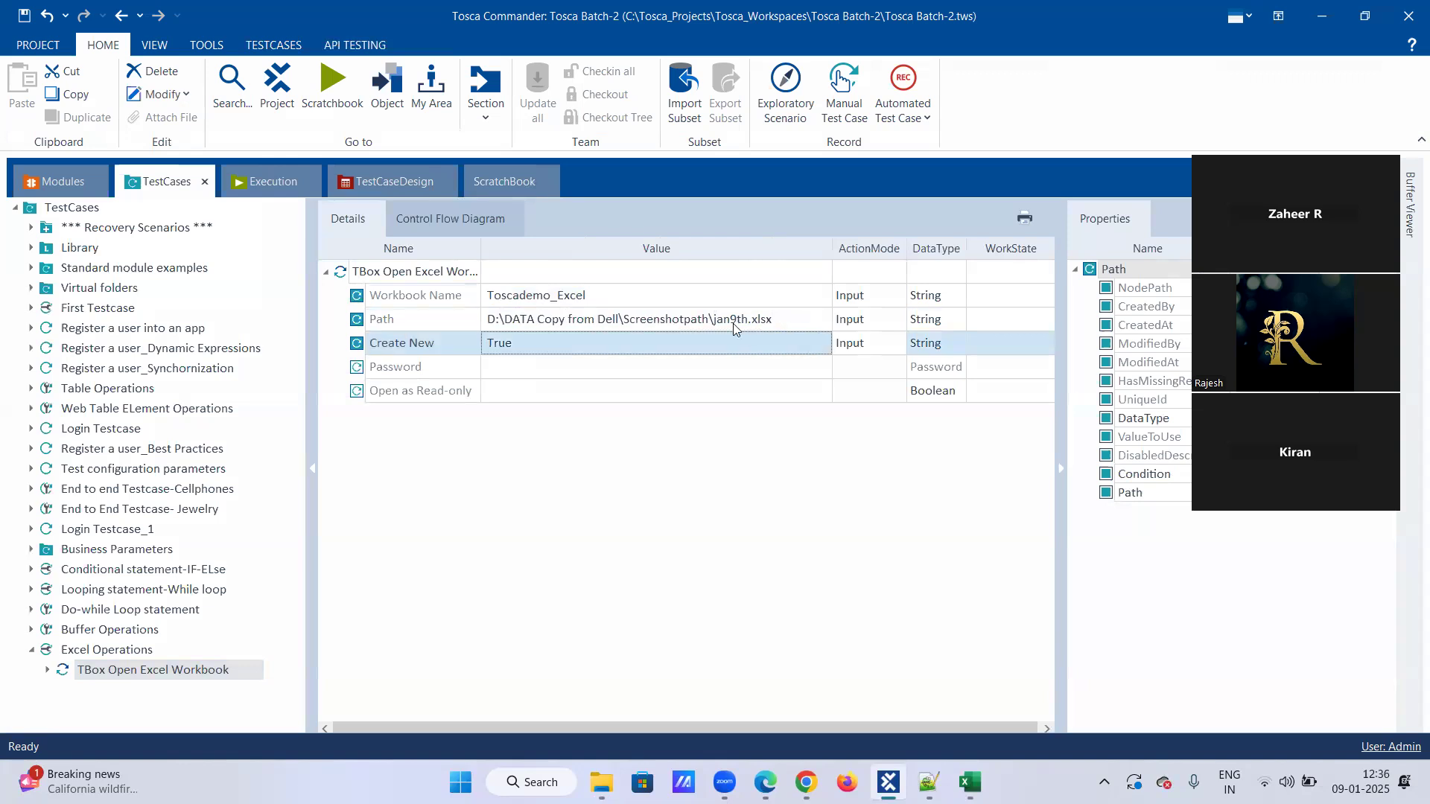
{"action": "left_click", "coordinate": [733, 323]}
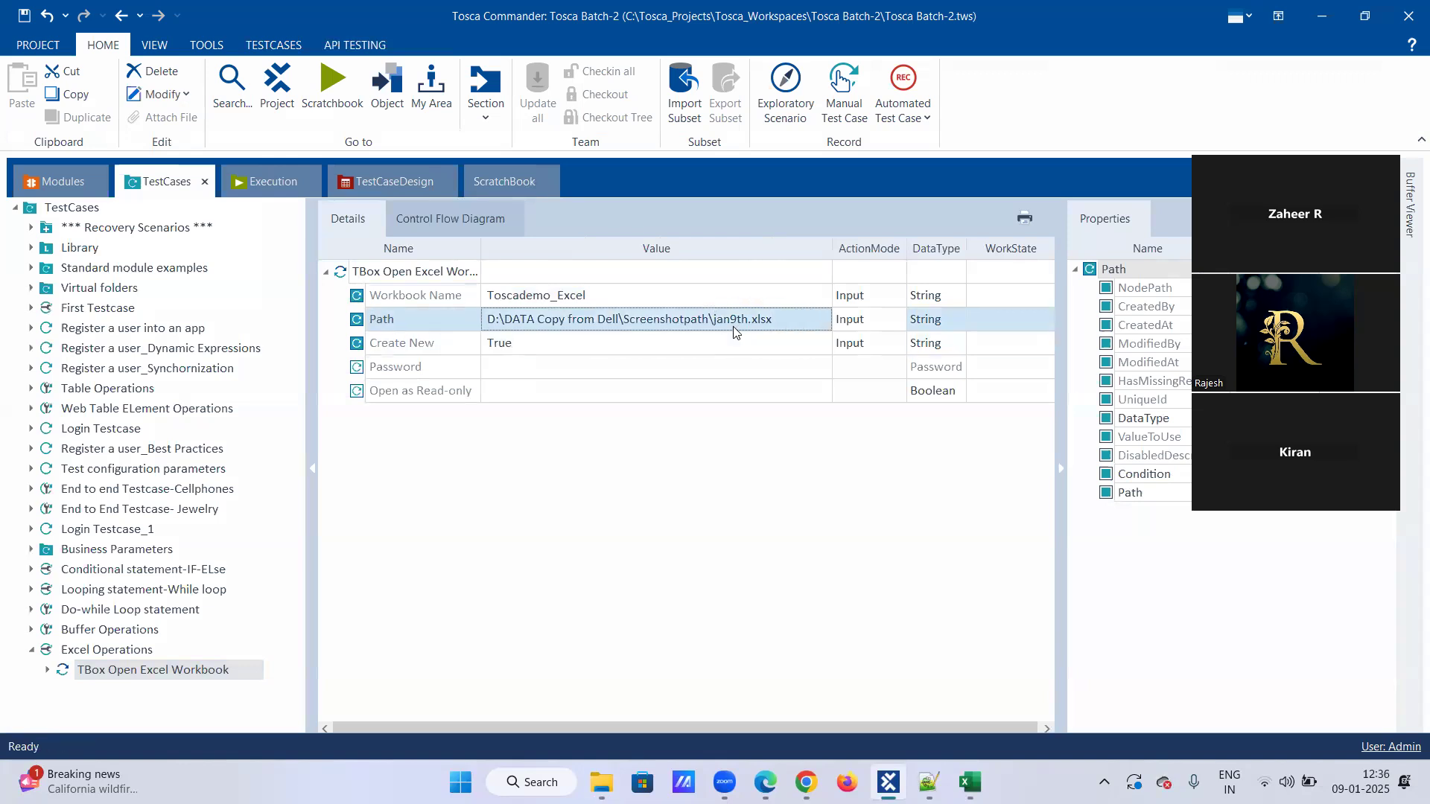
Check the jan9th file in File Explorer against the Path value in Tosca Commander and review the last ScratchBook result.
{"action": "key", "text": "alt+Tab"}
{"action": "key", "text": "alt+Tab"}
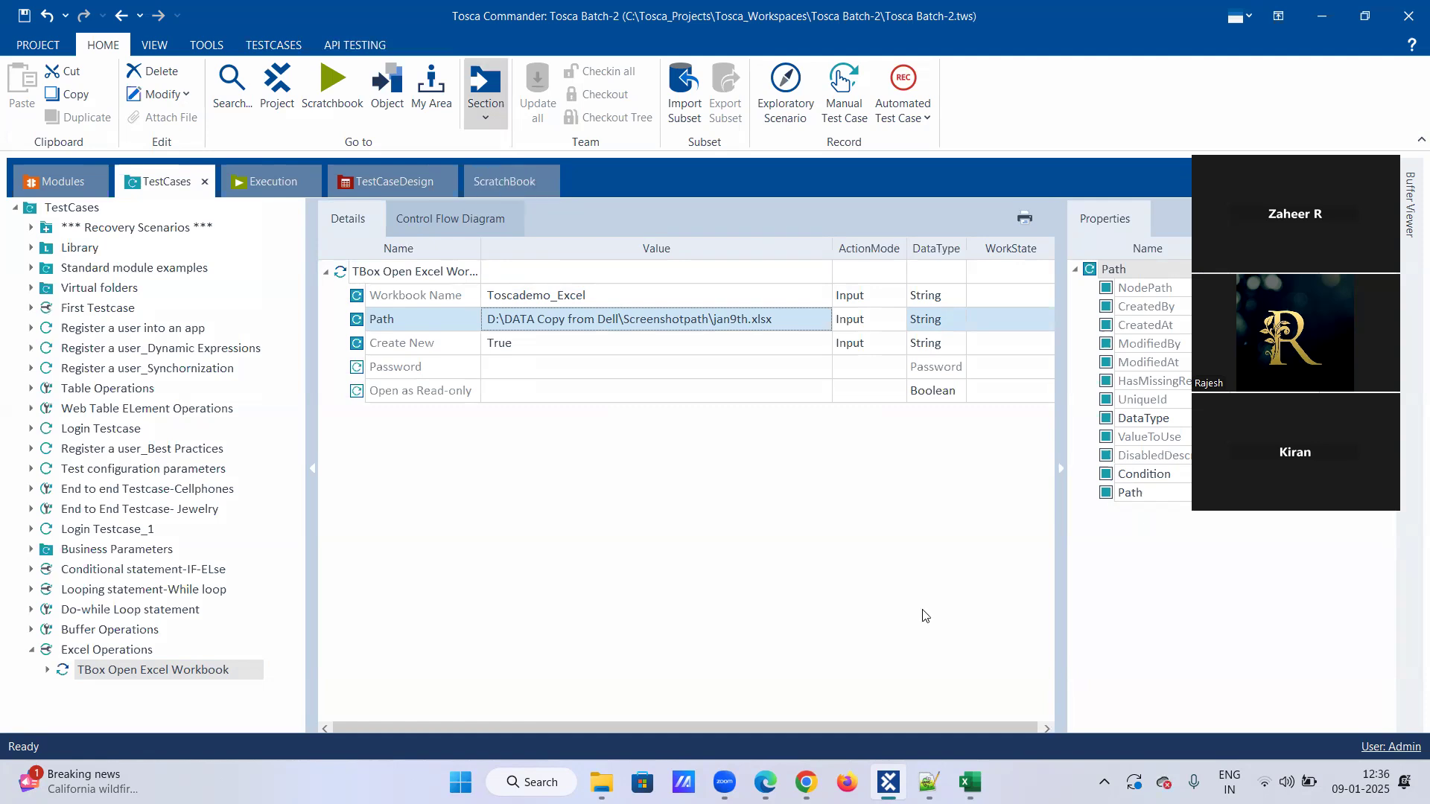
{"action": "left_click", "coordinate": [888, 783]}
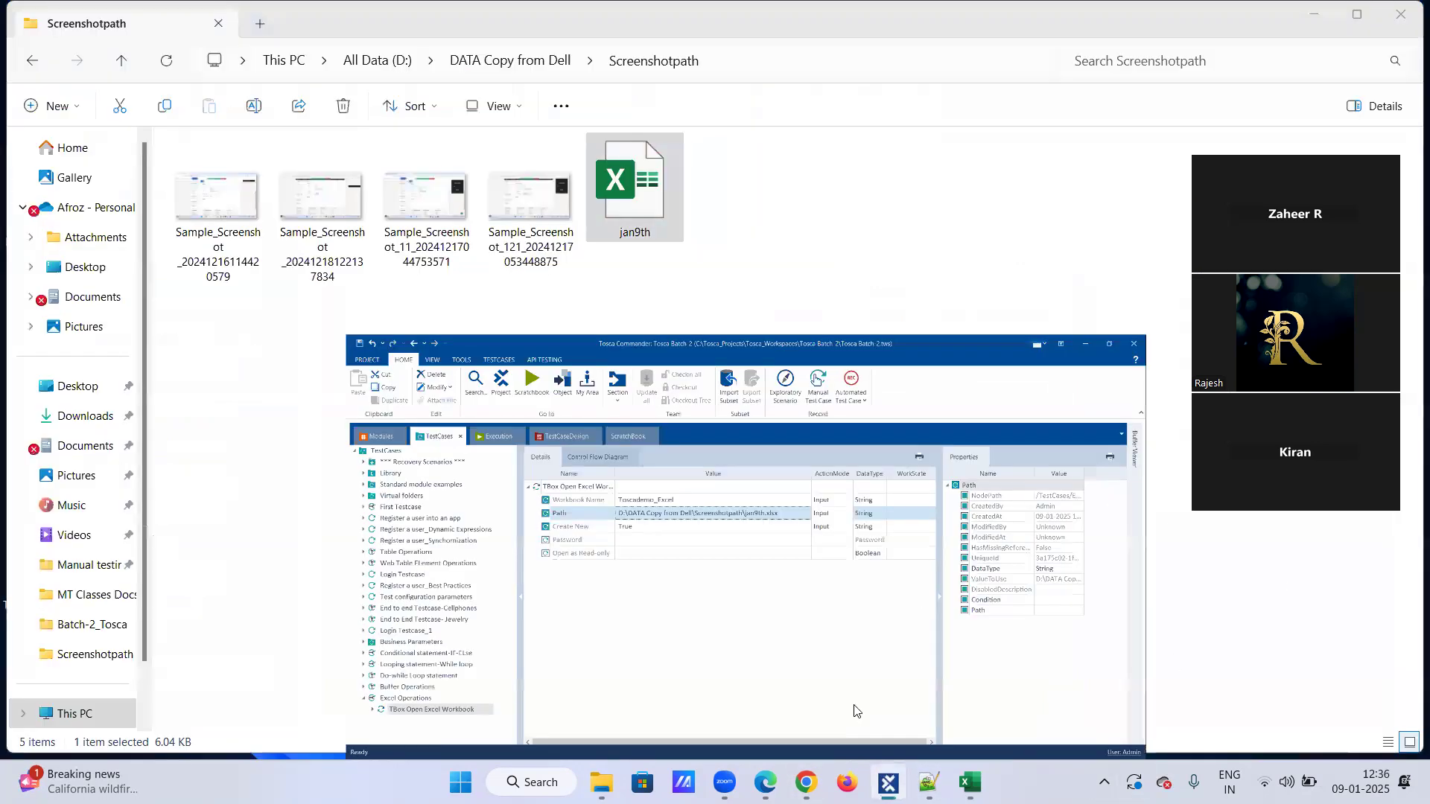
{"action": "left_click", "coordinate": [1312, 11]}
{"action": "left_click", "coordinate": [888, 781]}
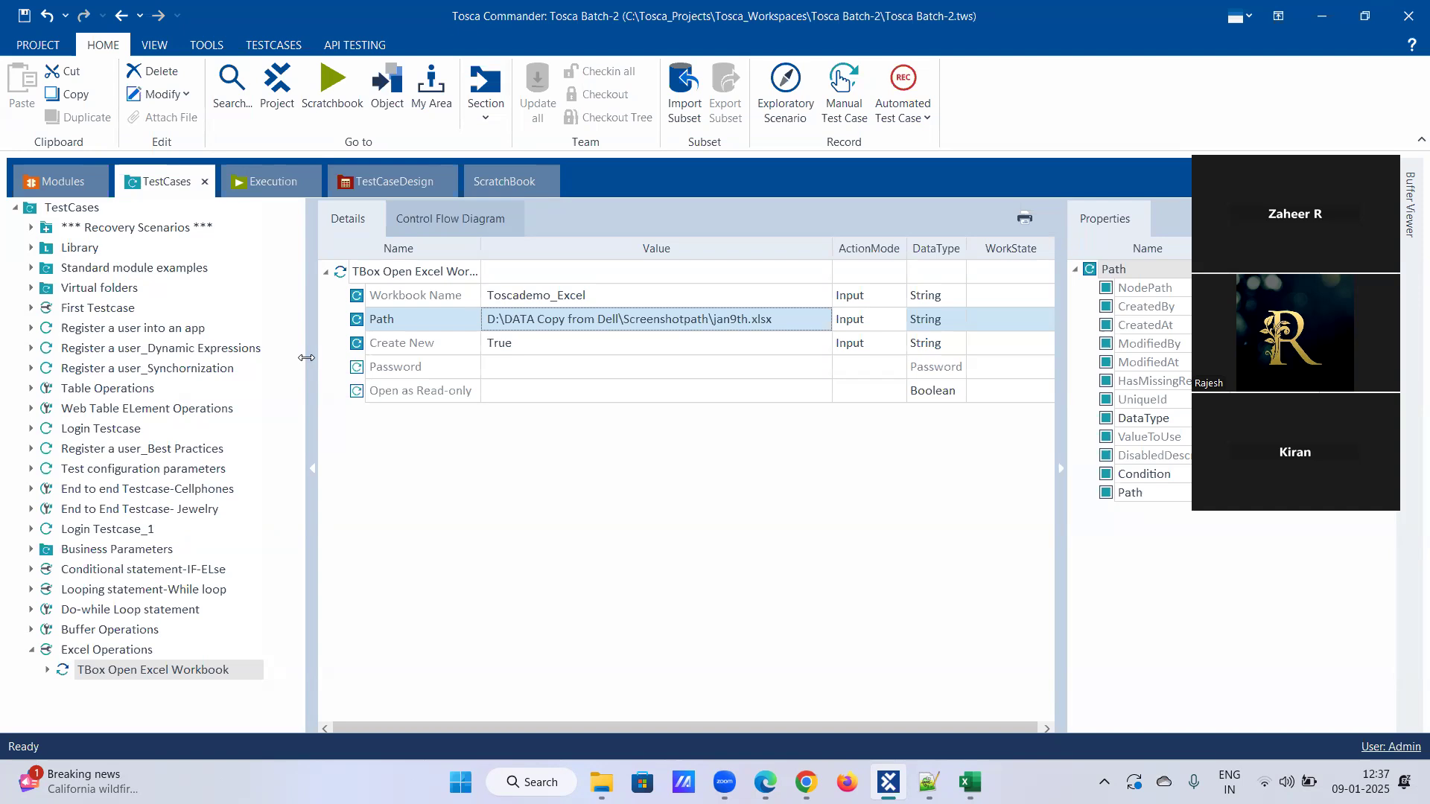
{"action": "left_click", "coordinate": [504, 181]}
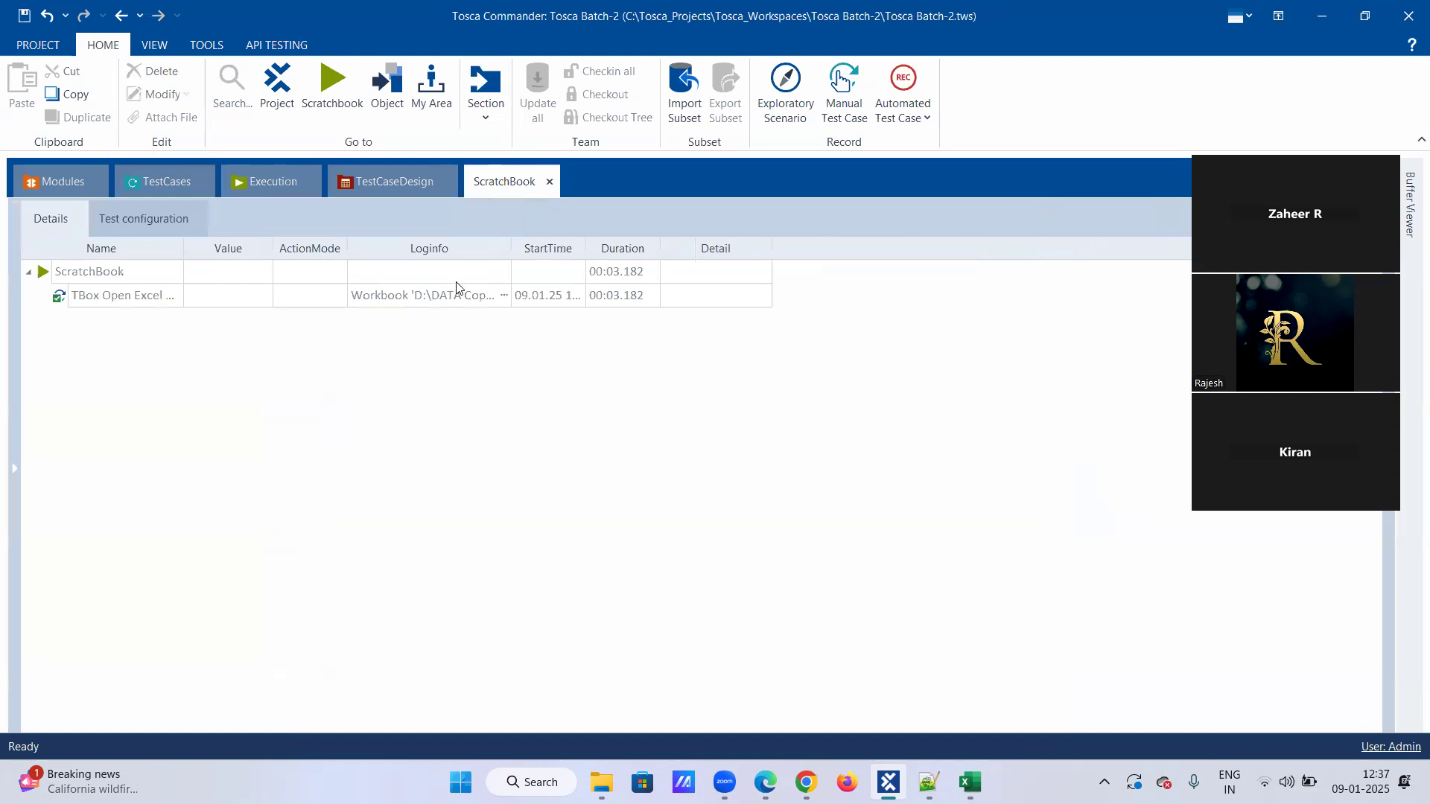
{"action": "left_click", "coordinate": [154, 183]}
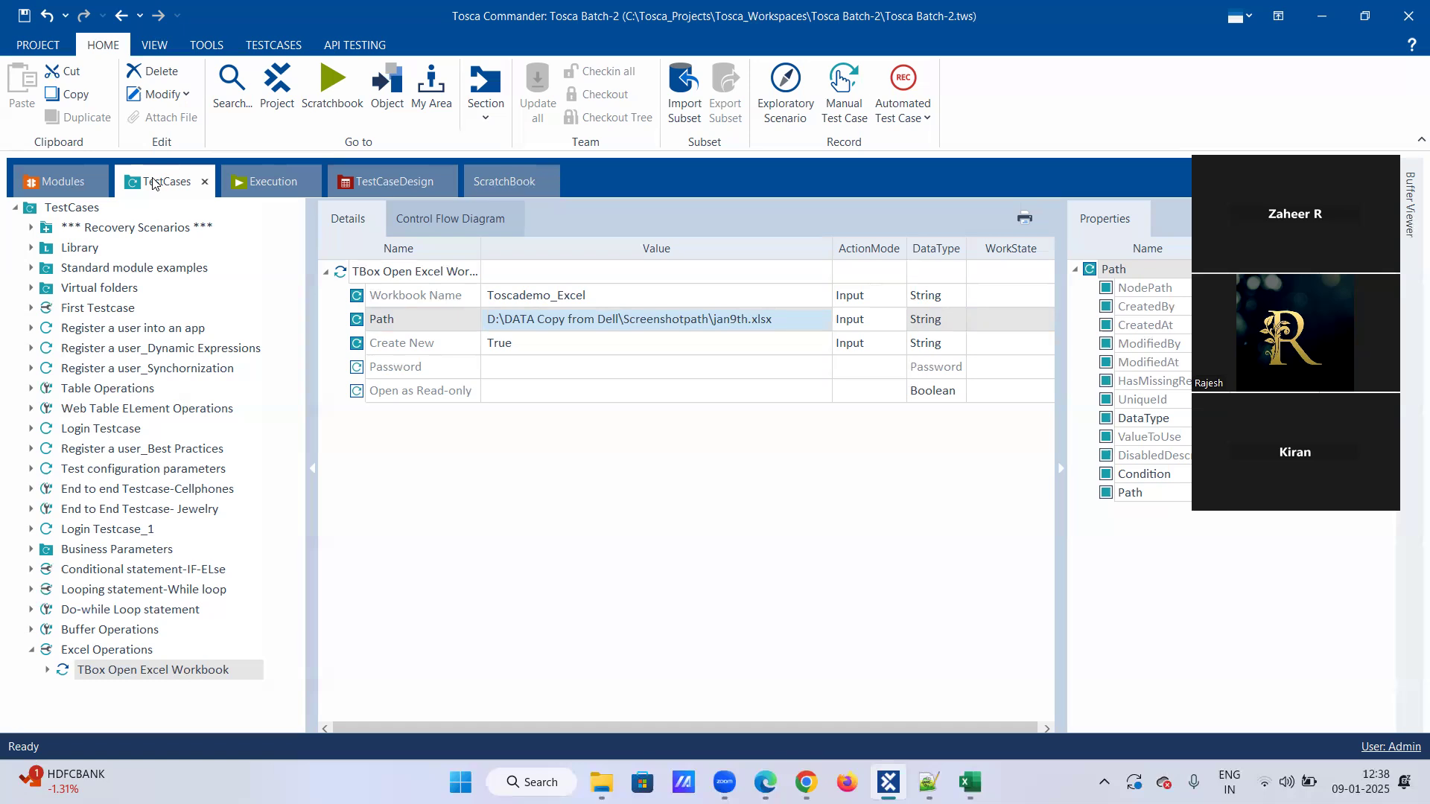
Set the Create New value of the TBox Open Excel Workbook step to False.
{"action": "left_click", "coordinate": [760, 318]}
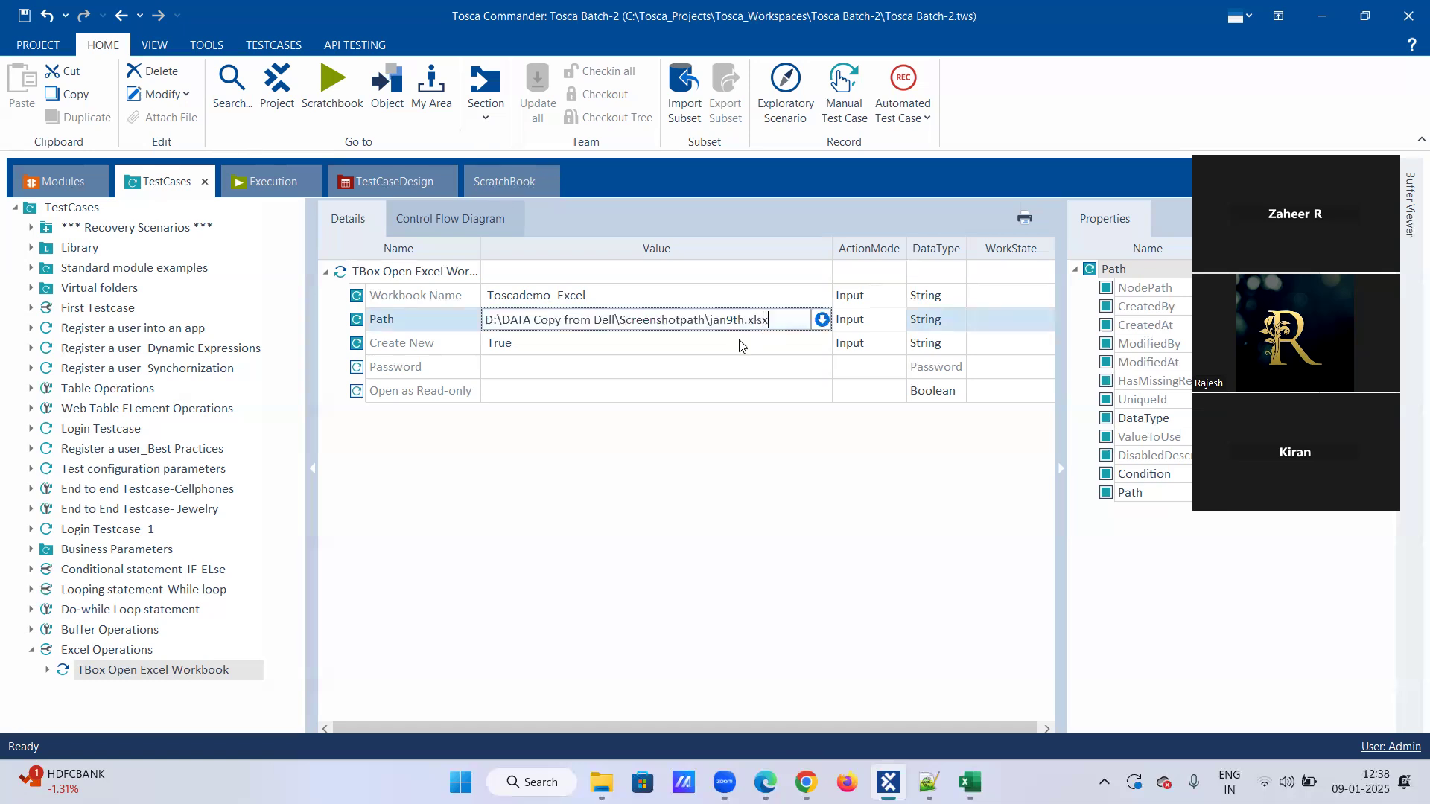
{"action": "left_click", "coordinate": [739, 344]}
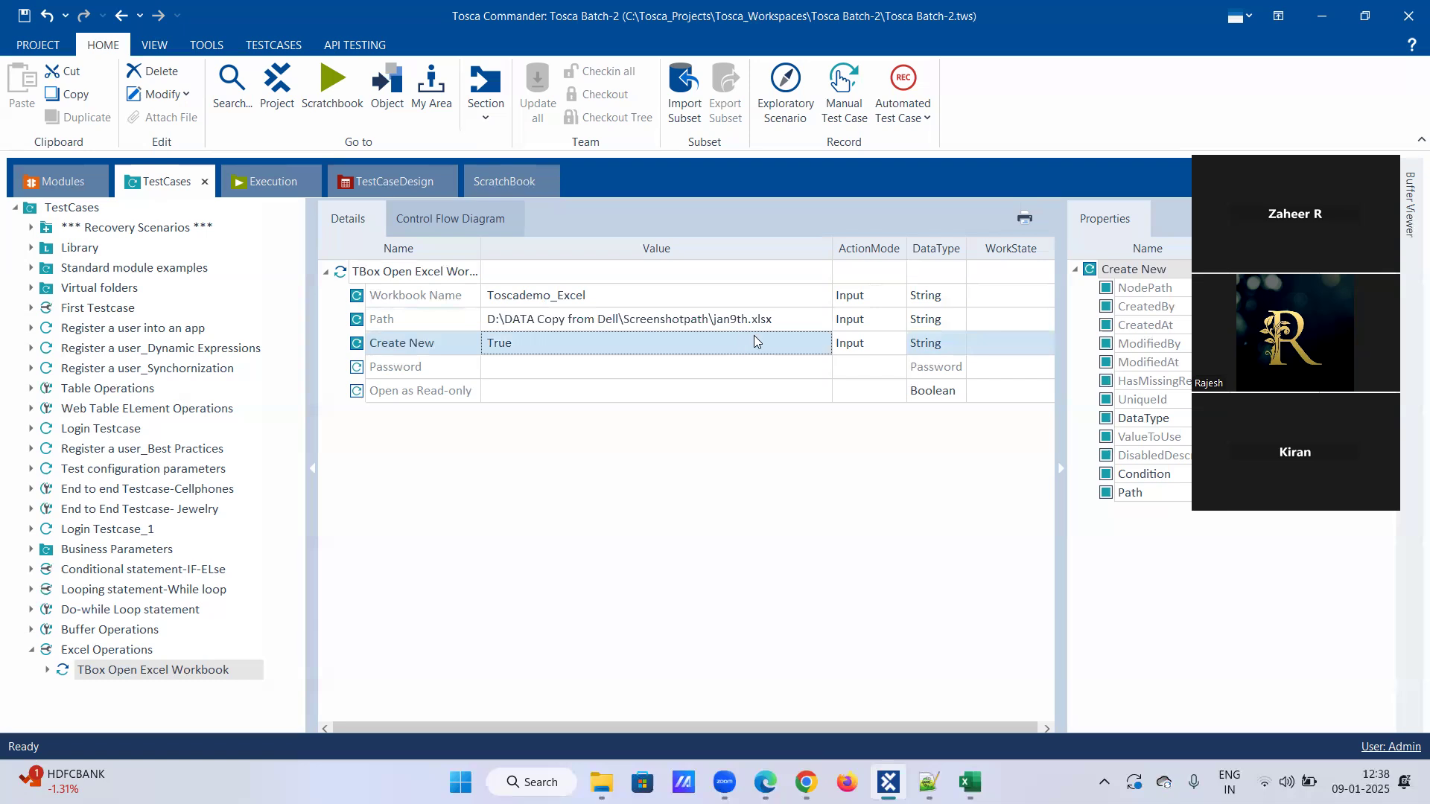
{"action": "left_click", "coordinate": [753, 336]}
{"action": "left_click", "coordinate": [803, 343]}
{"action": "left_click", "coordinate": [715, 383]}
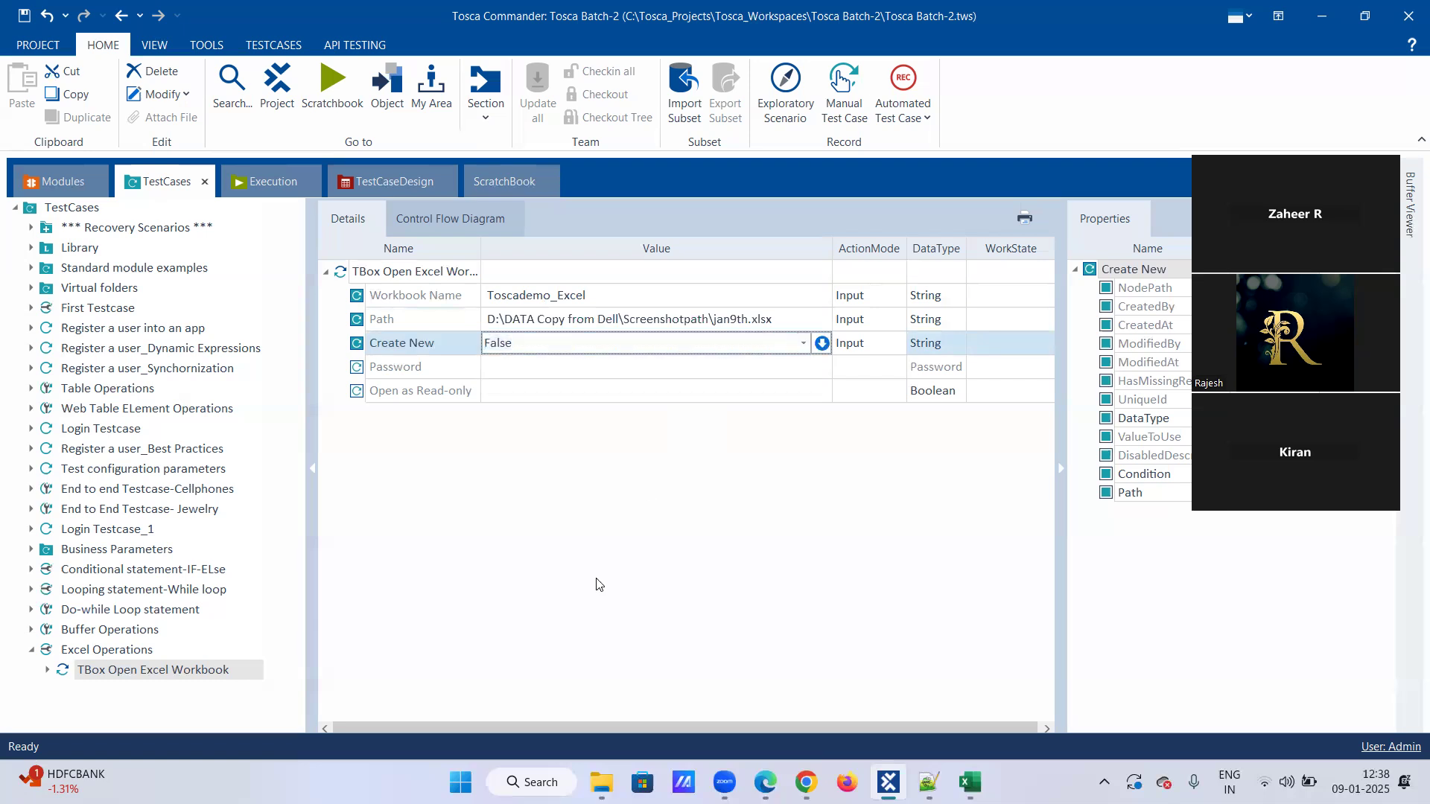
Run TBox Open Excel Workbook in ScratchBook with Create New set to False and read the full log message.
{"action": "right_click", "coordinate": [145, 670]}
{"action": "left_click", "coordinate": [263, 608]}
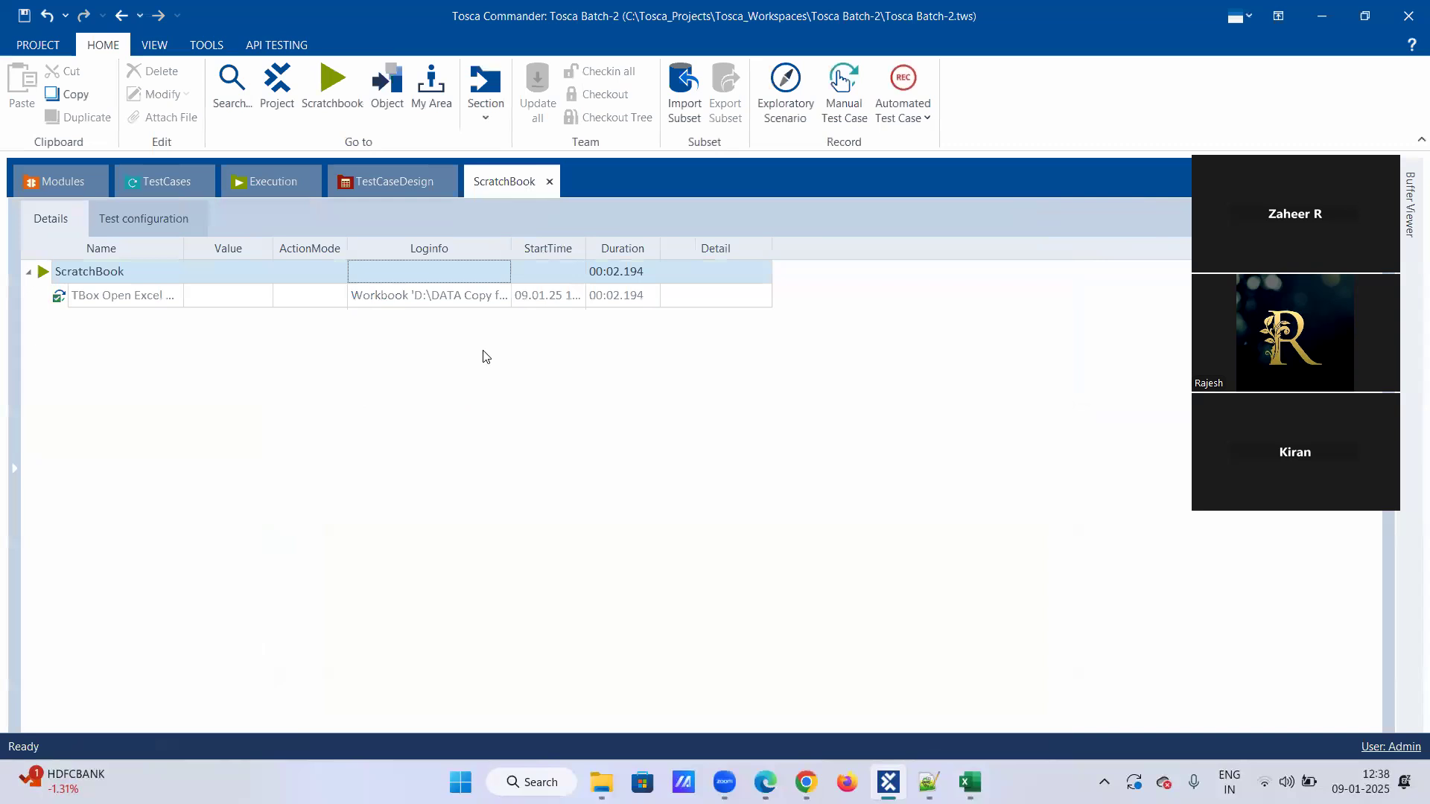
{"action": "left_click", "coordinate": [495, 295]}
{"action": "left_click", "coordinate": [504, 295]}
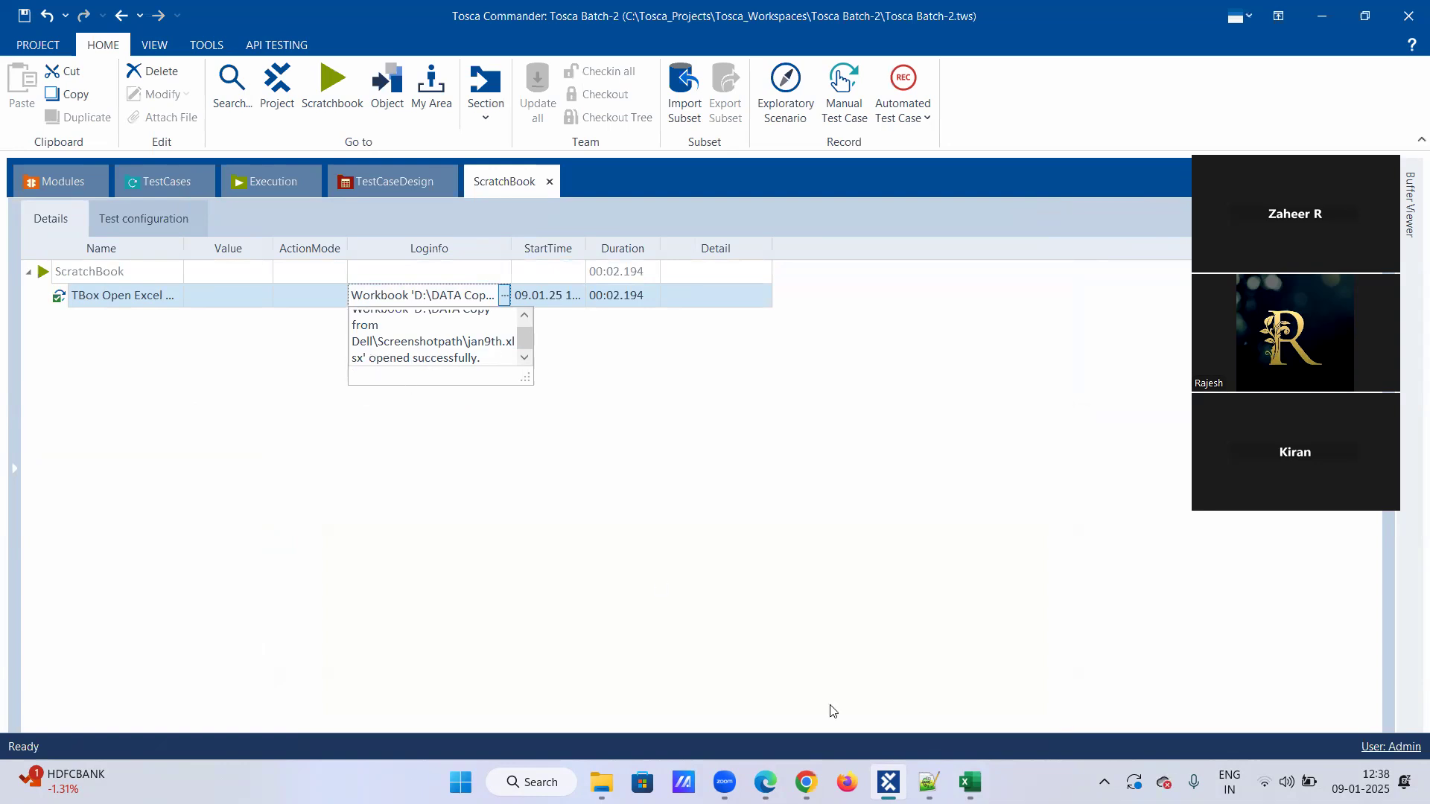
Switch to Excel and check its recent workbooks for jan9th, then minimize Excel and Tosca Commander.
{"action": "left_click", "coordinate": [969, 782]}
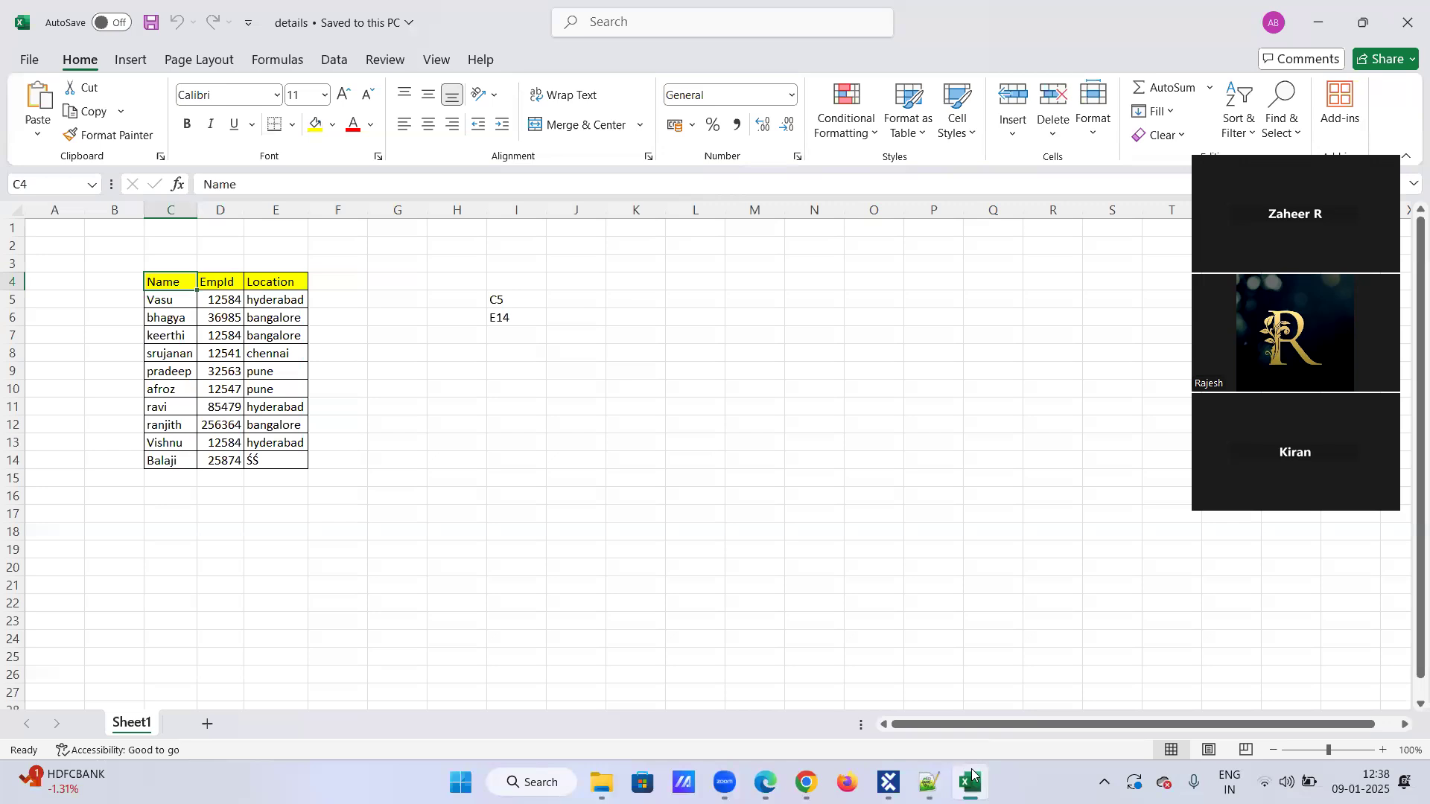
{"action": "left_click", "coordinate": [29, 59]}
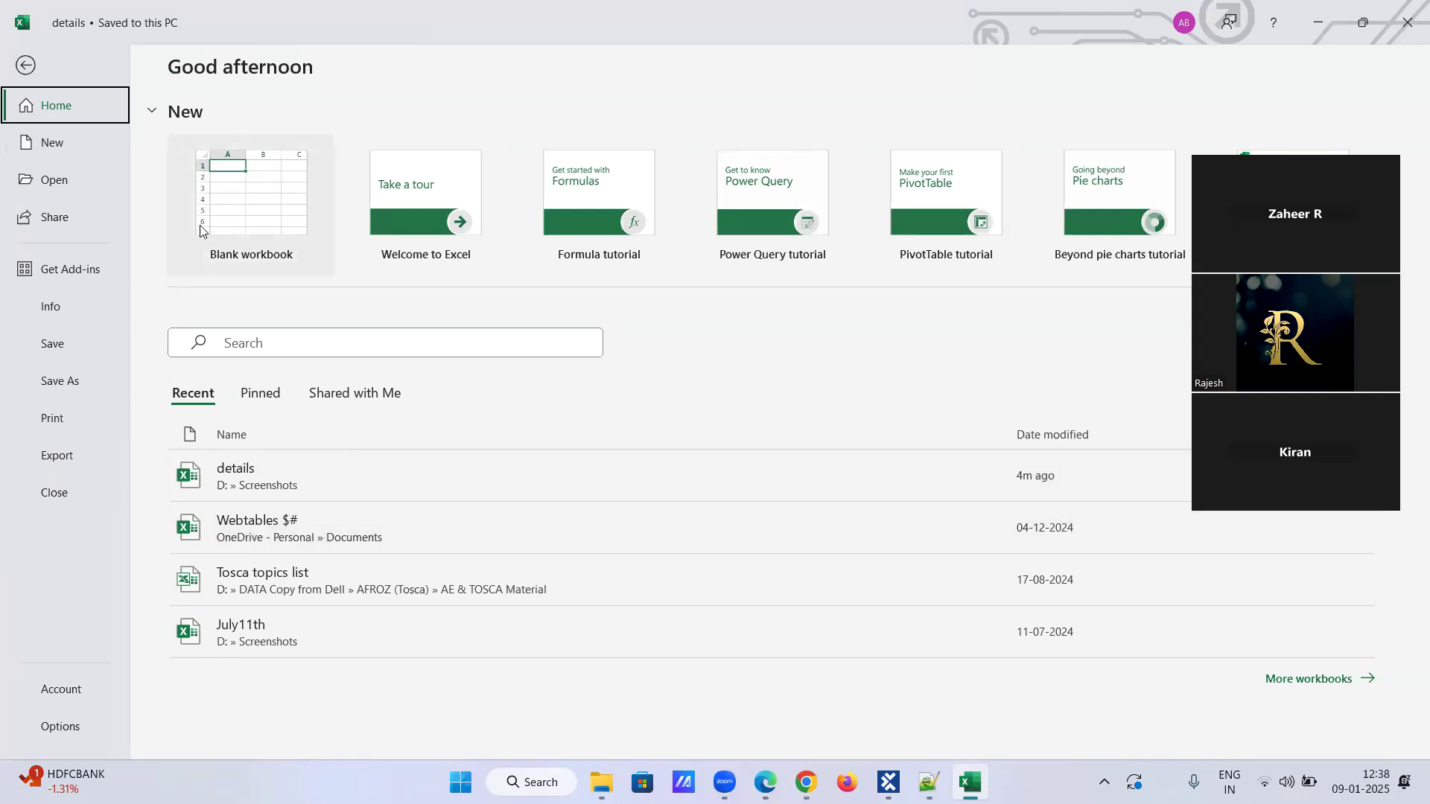
{"action": "left_click", "coordinate": [1319, 17]}
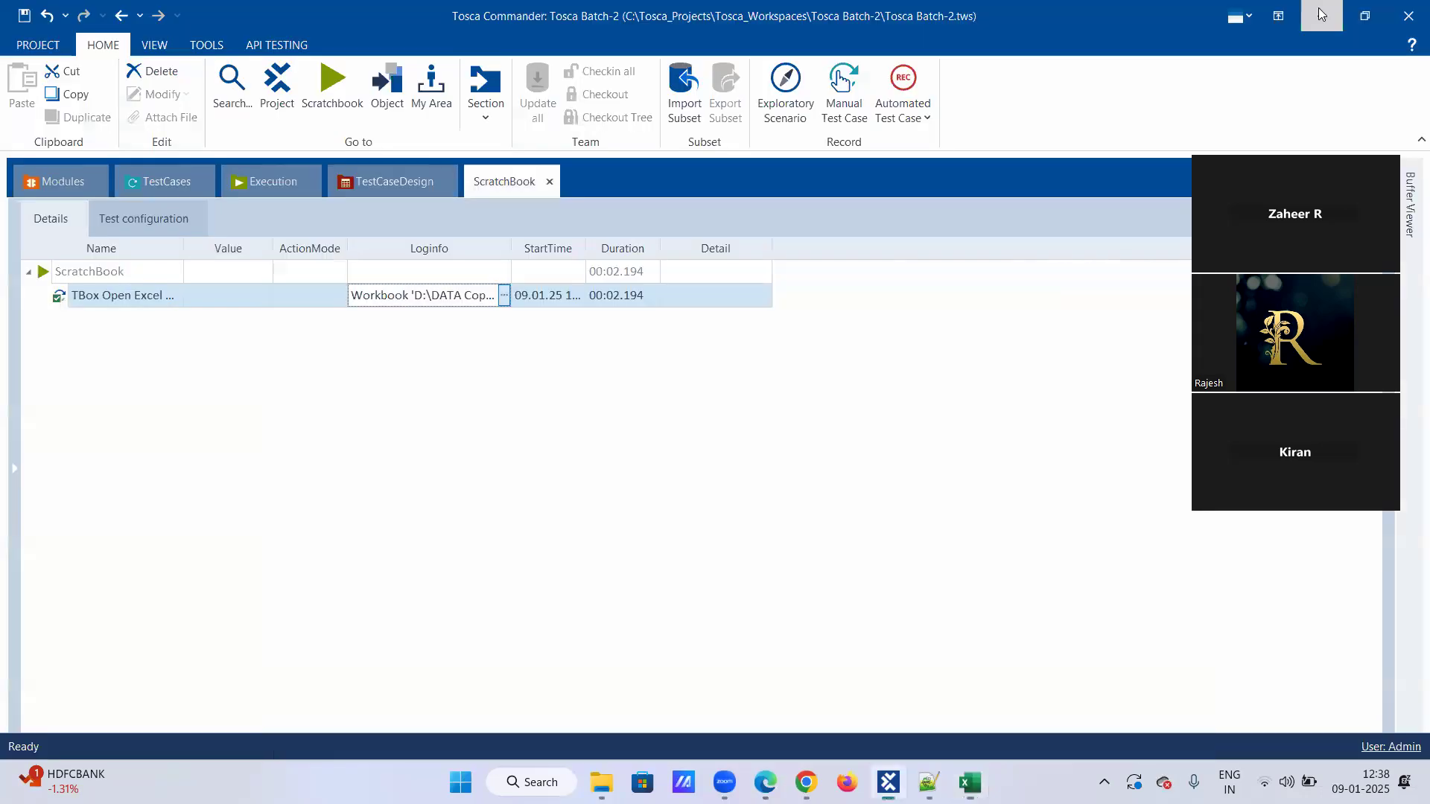
{"action": "left_click", "coordinate": [1320, 13]}
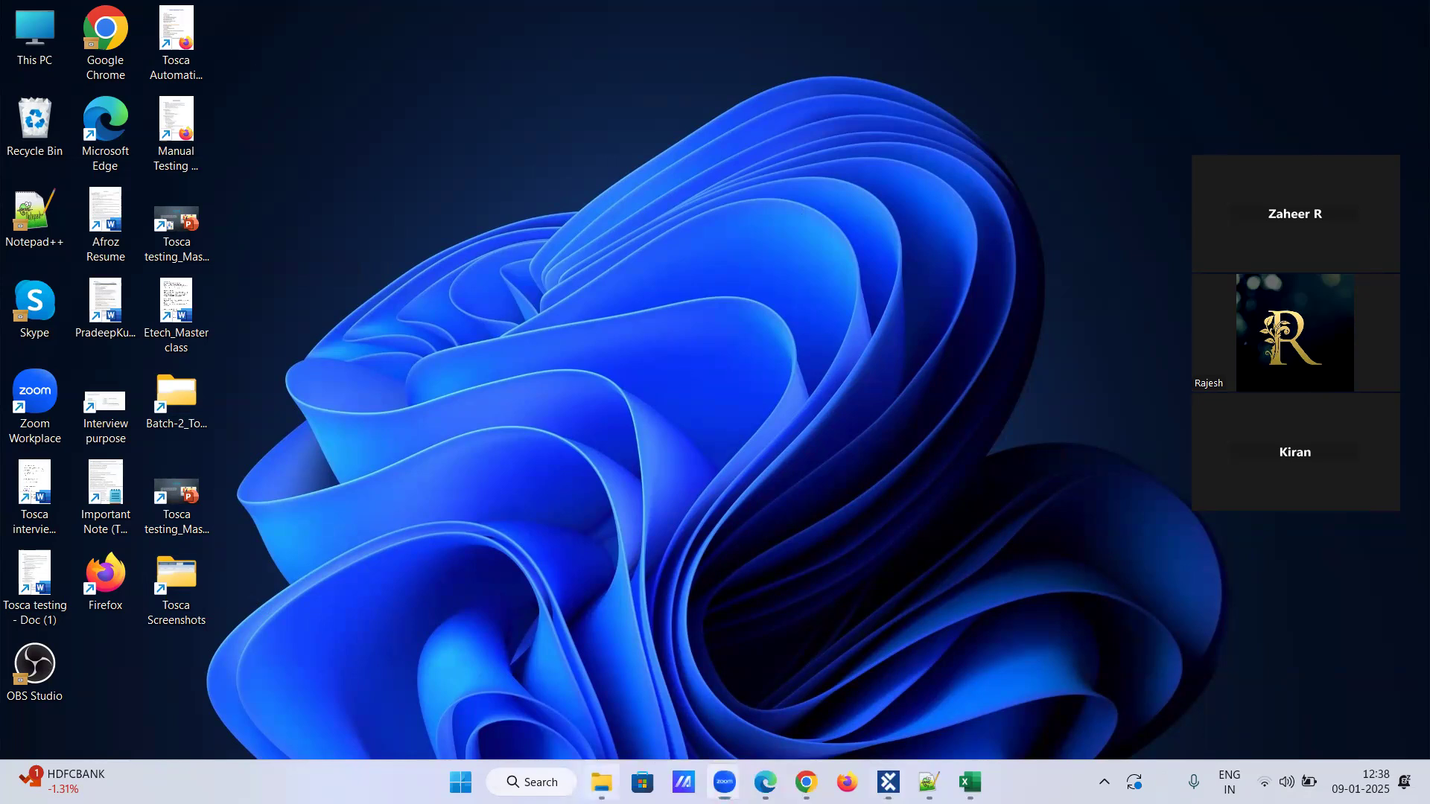
In File Explorer, look through DATA Copy from Dell and its first Tosca subfolder, then reopen the Screenshotpath folder.
{"action": "left_click", "coordinate": [602, 782]}
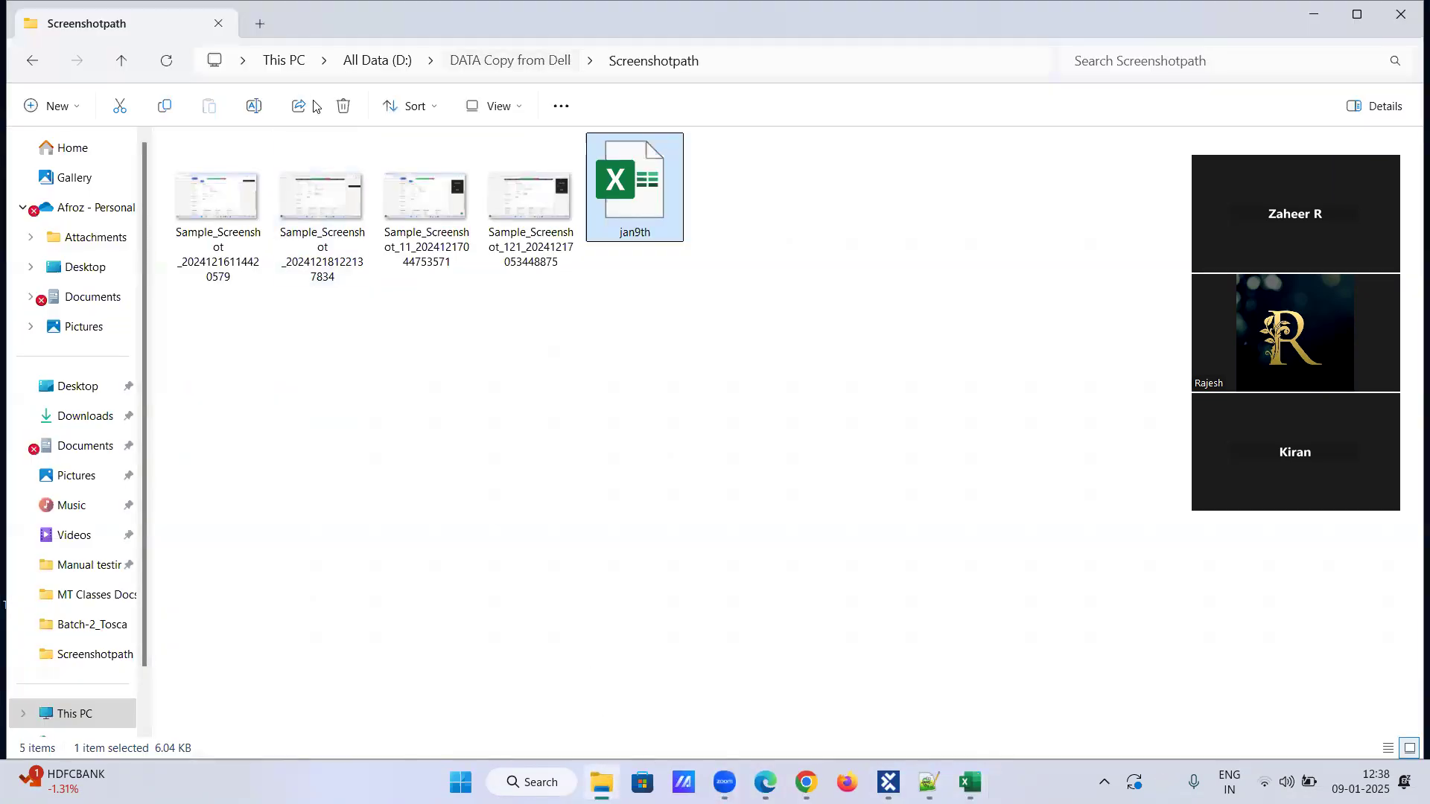
{"action": "left_click", "coordinate": [510, 61]}
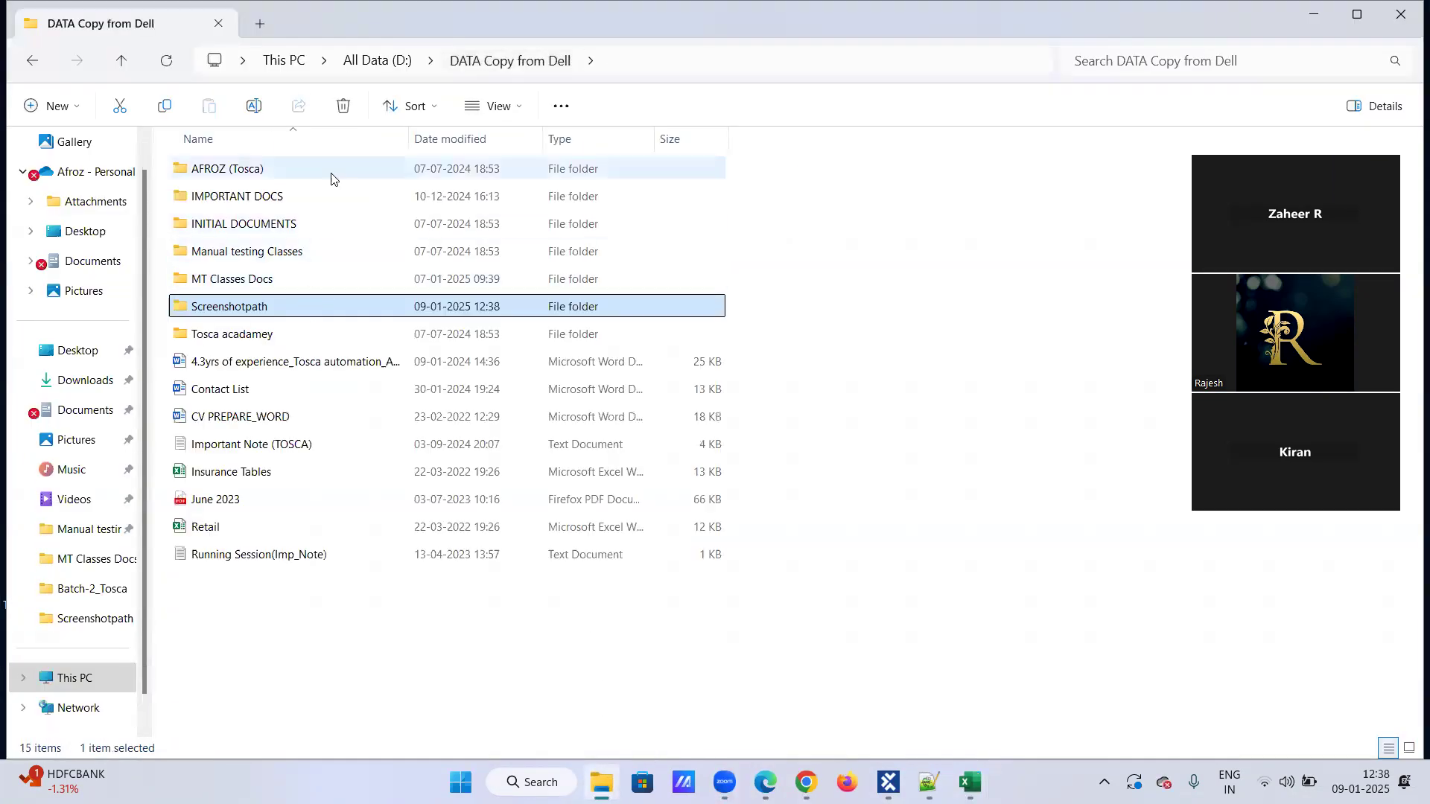
{"action": "left_click", "coordinate": [331, 179]}
{"action": "double_click", "coordinate": [335, 182]}
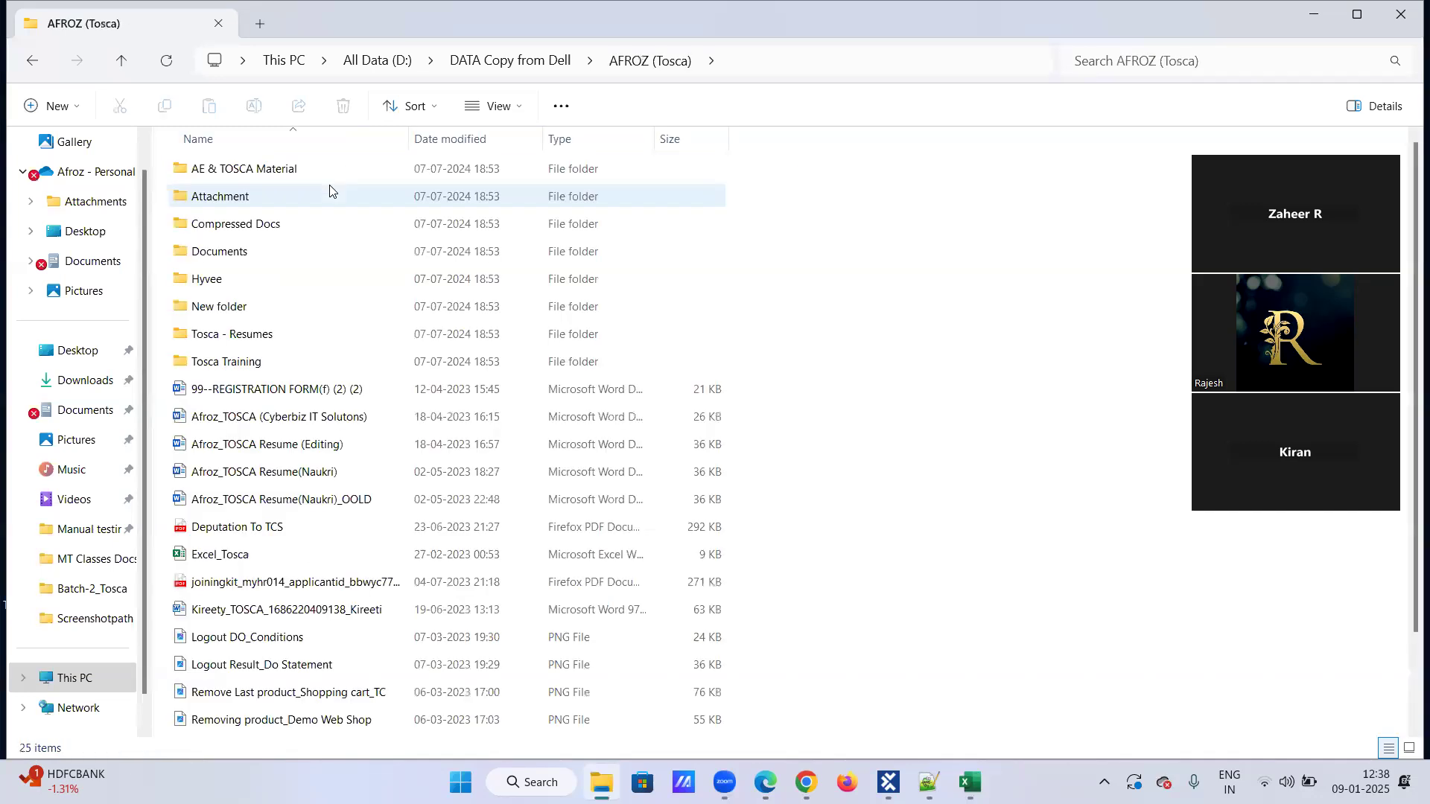
{"action": "left_click", "coordinate": [320, 73]}
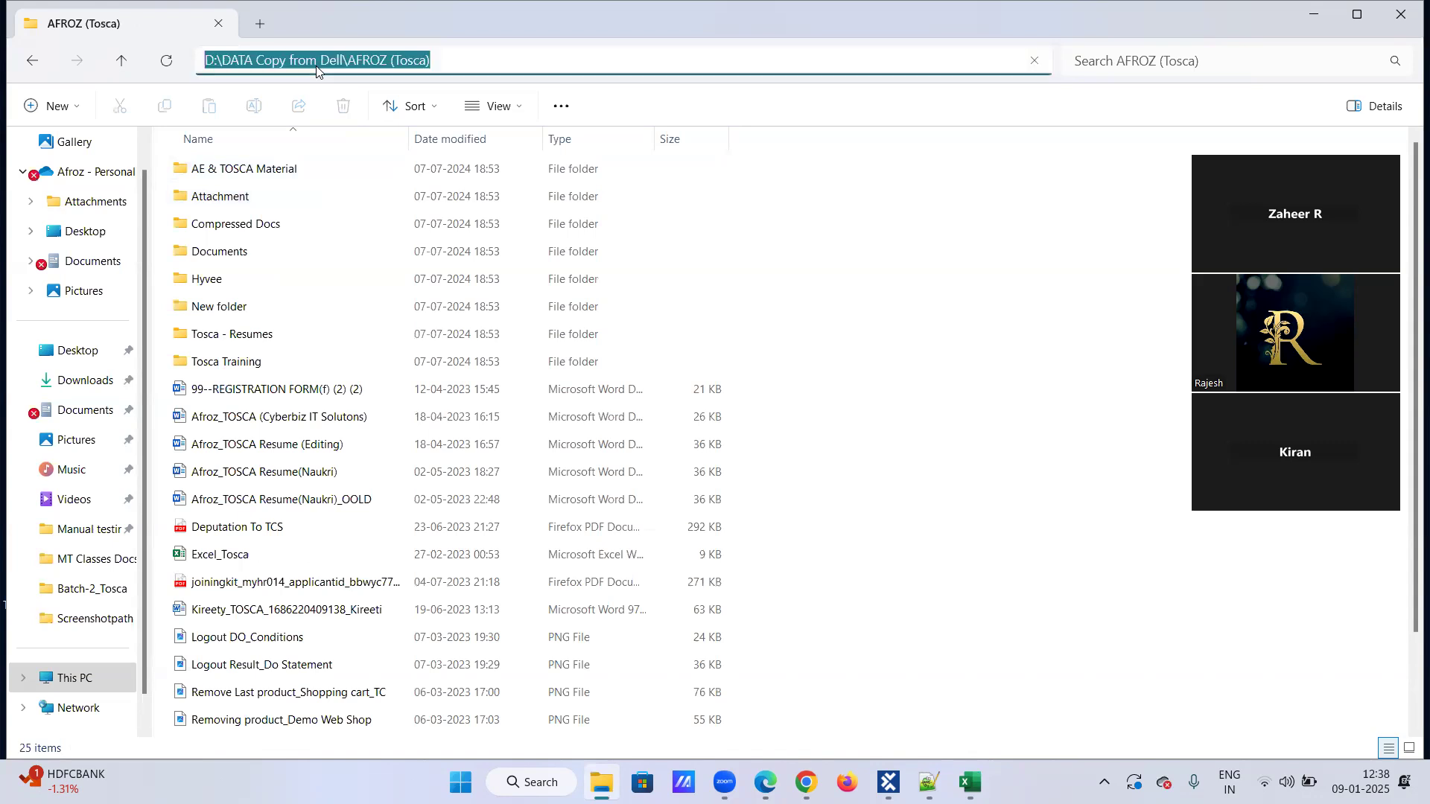
{"action": "left_click", "coordinate": [27, 60]}
{"action": "double_click", "coordinate": [235, 304]}
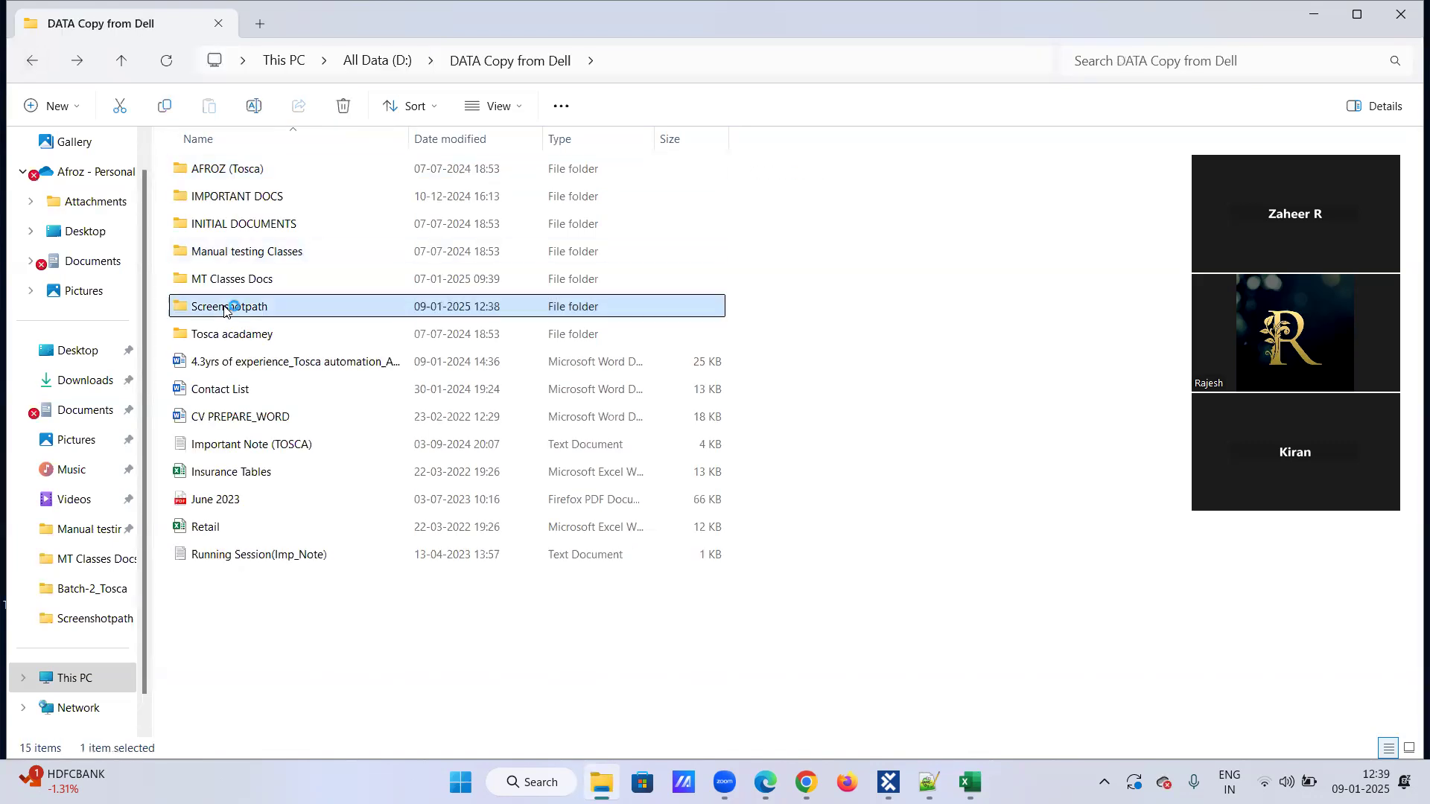
Open the jan9th workbook from the Screenshotpath folder in Excel and view its contents.
{"action": "left_click", "coordinate": [229, 198]}
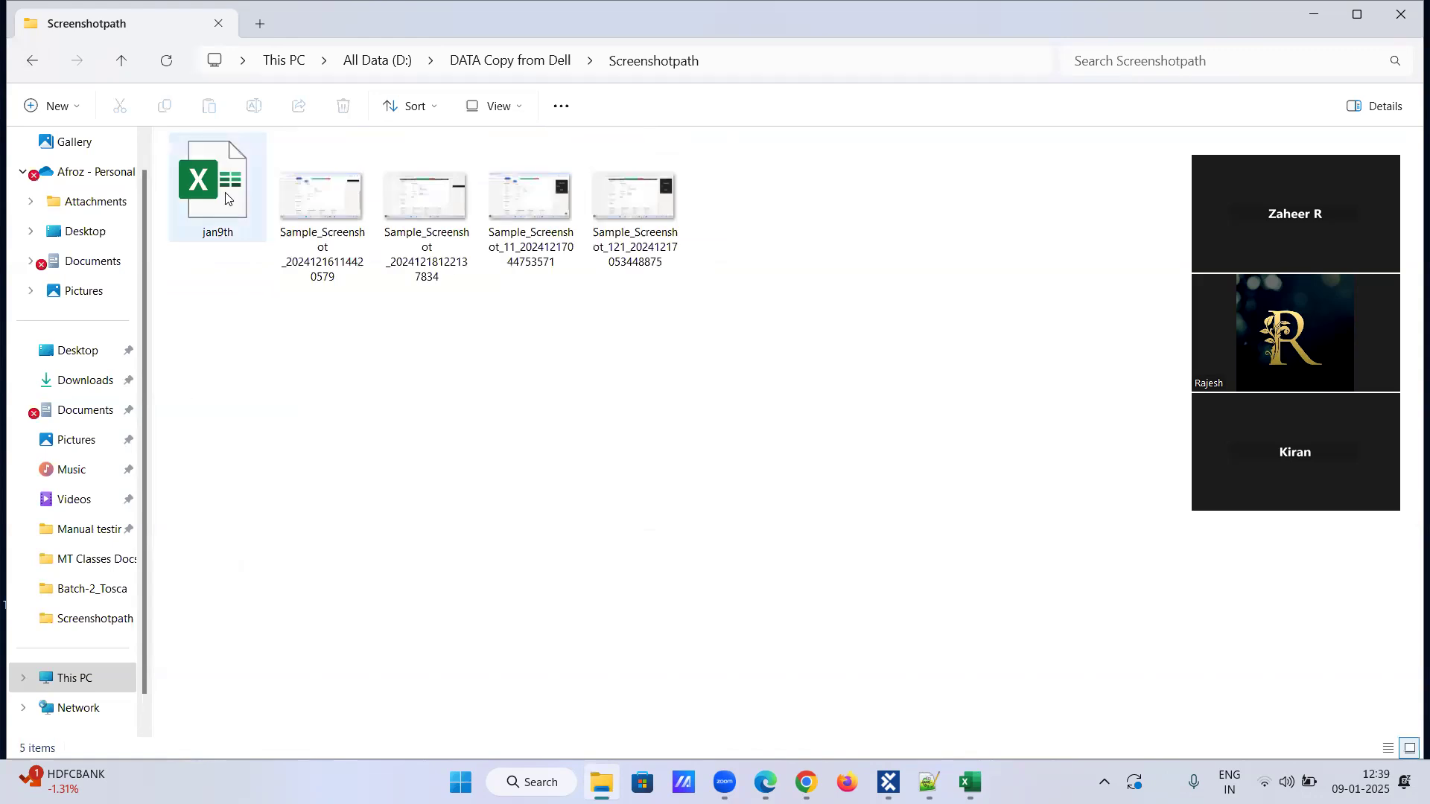
{"action": "double_click", "coordinate": [229, 198]}
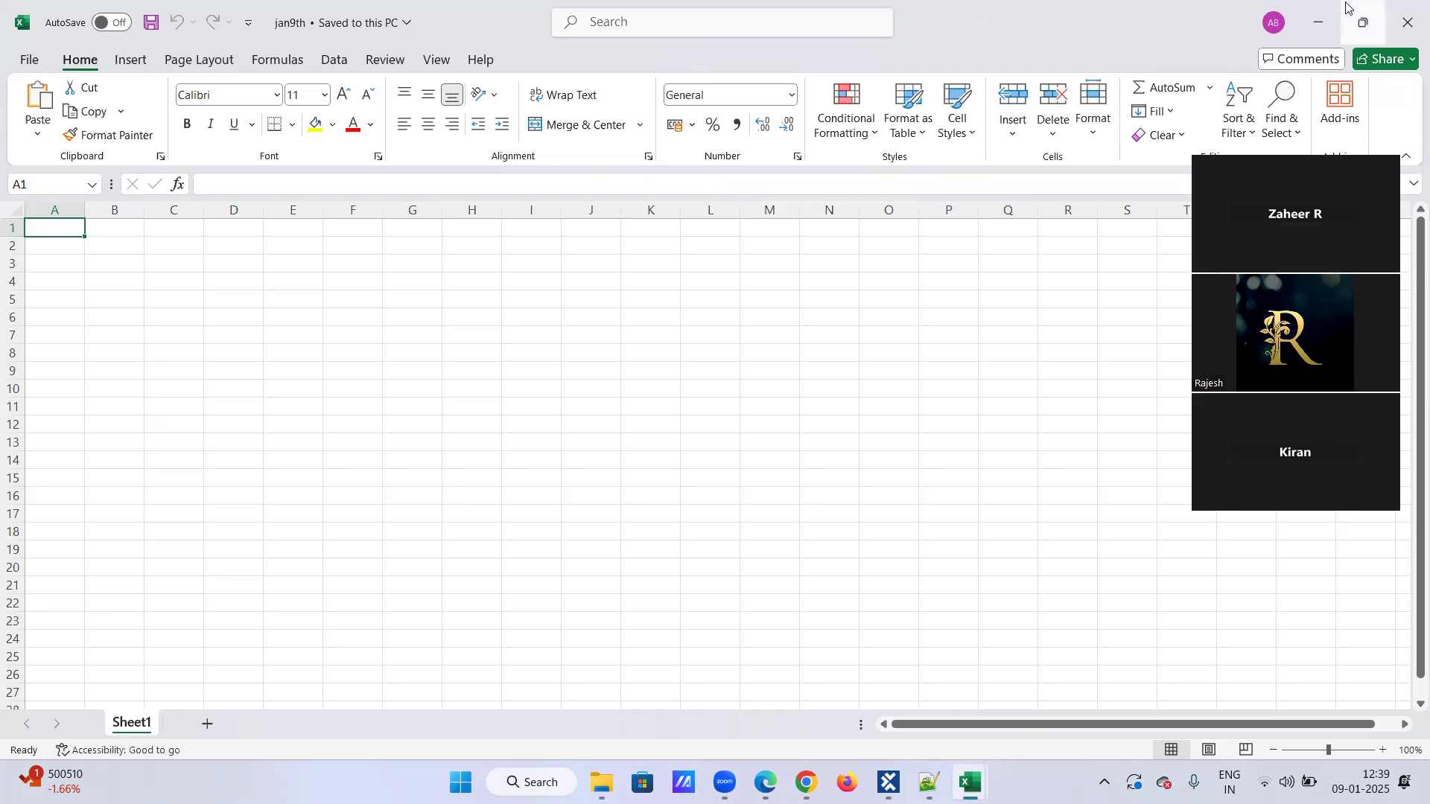
{"action": "mouse_move", "coordinate": [1347, 10]}
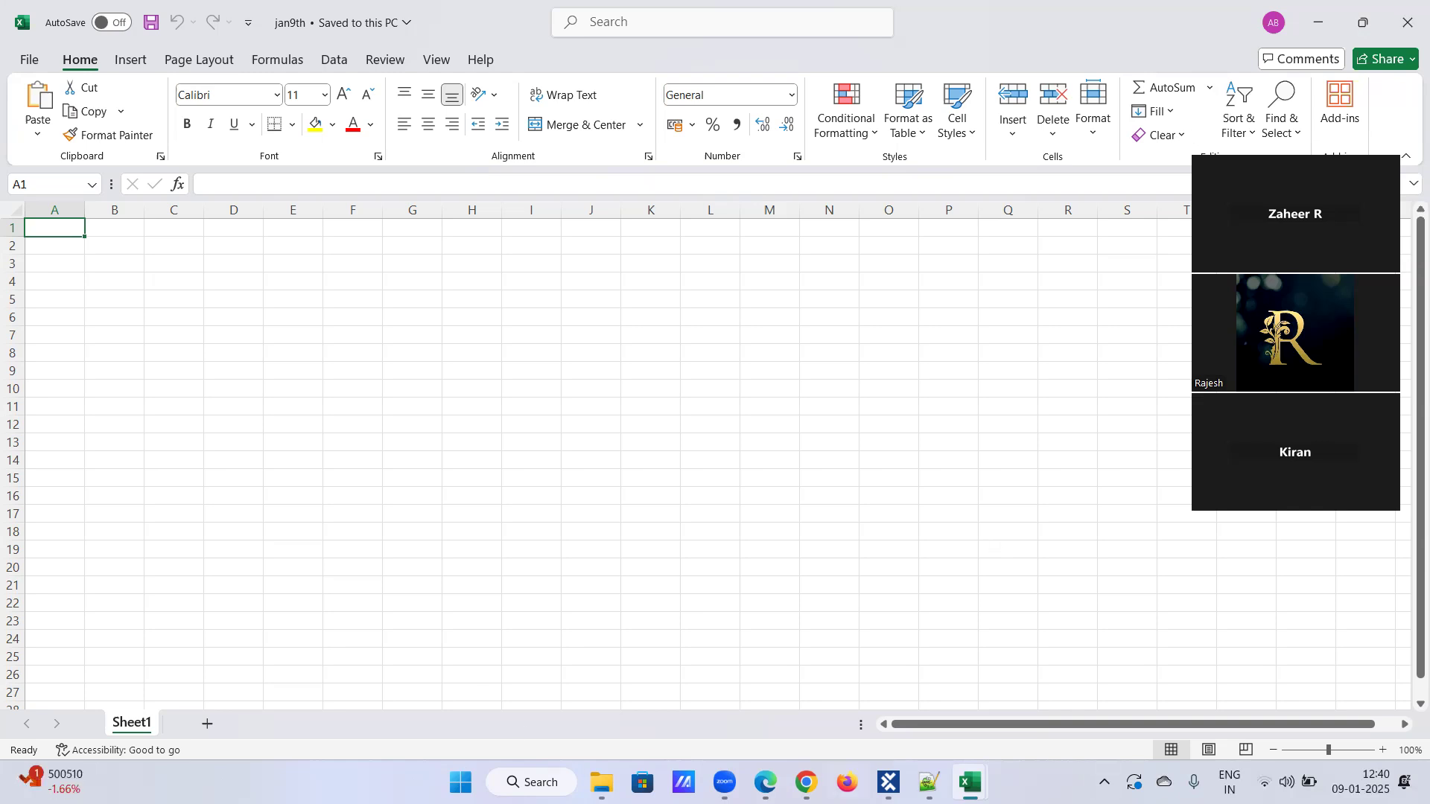
Switch to Tosca Commander and add the TBox Create Excel Worksheet module as a step in the Excel Operations test case.
{"action": "mouse_move", "coordinate": [806, 782]}
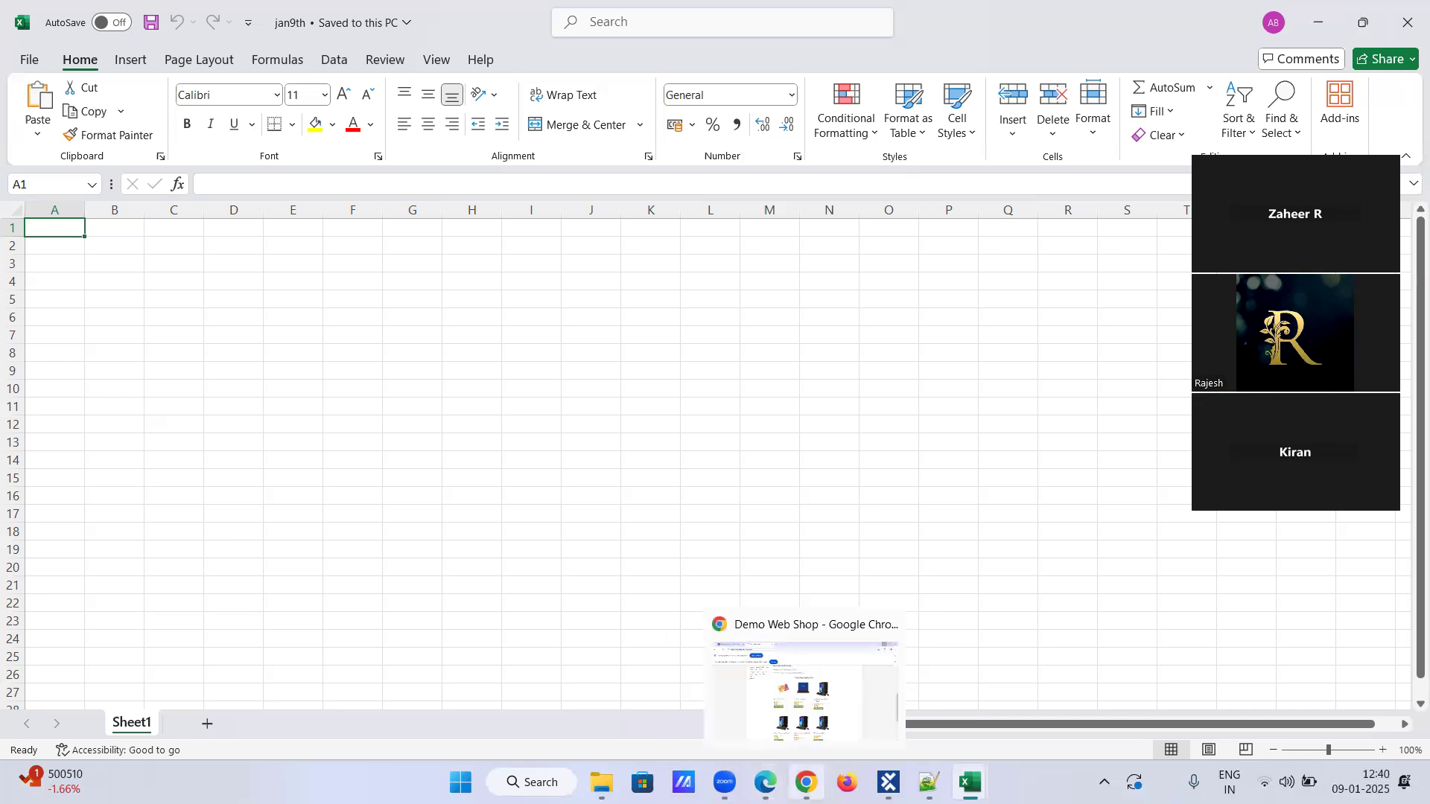
{"action": "left_click", "coordinate": [801, 640]}
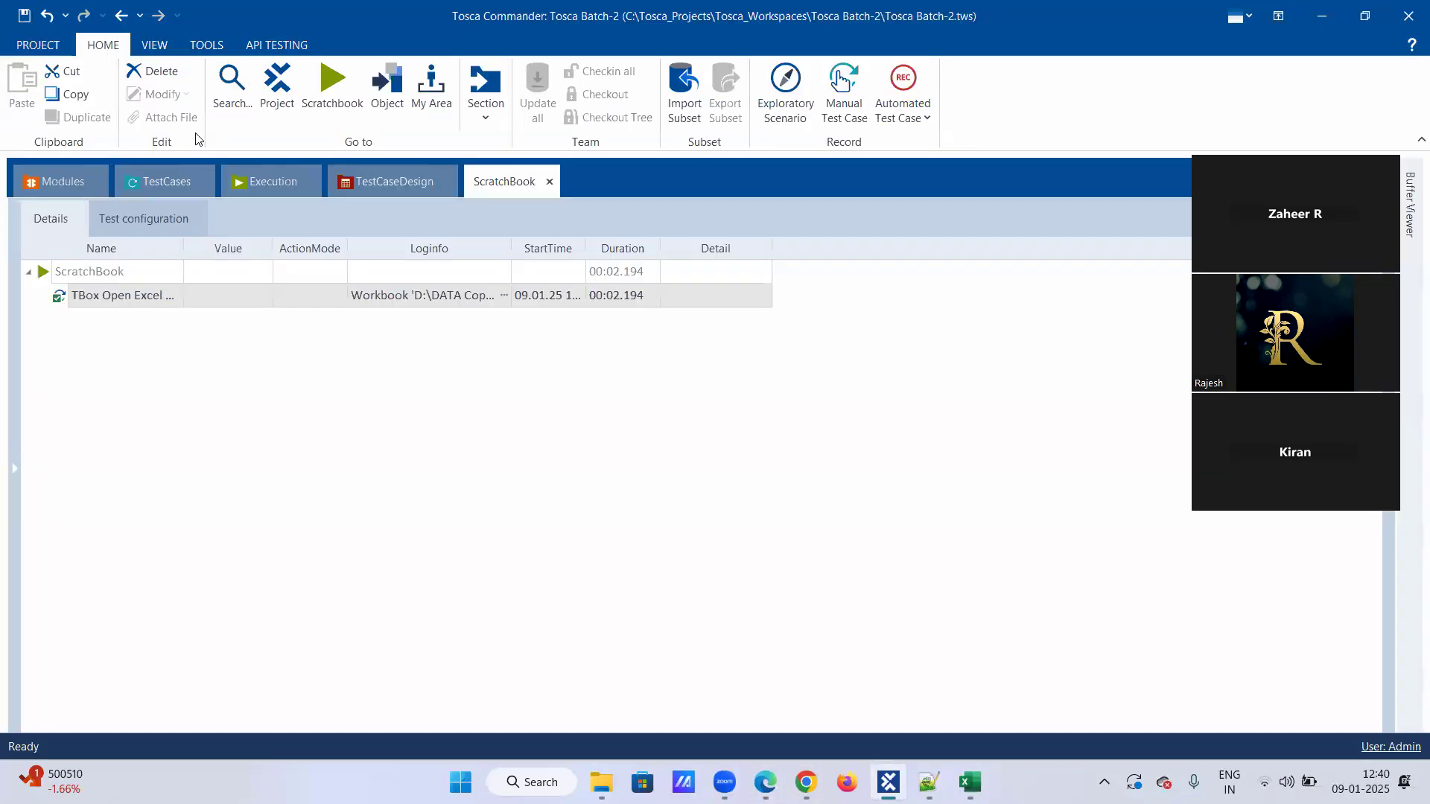
{"action": "left_click", "coordinate": [65, 190]}
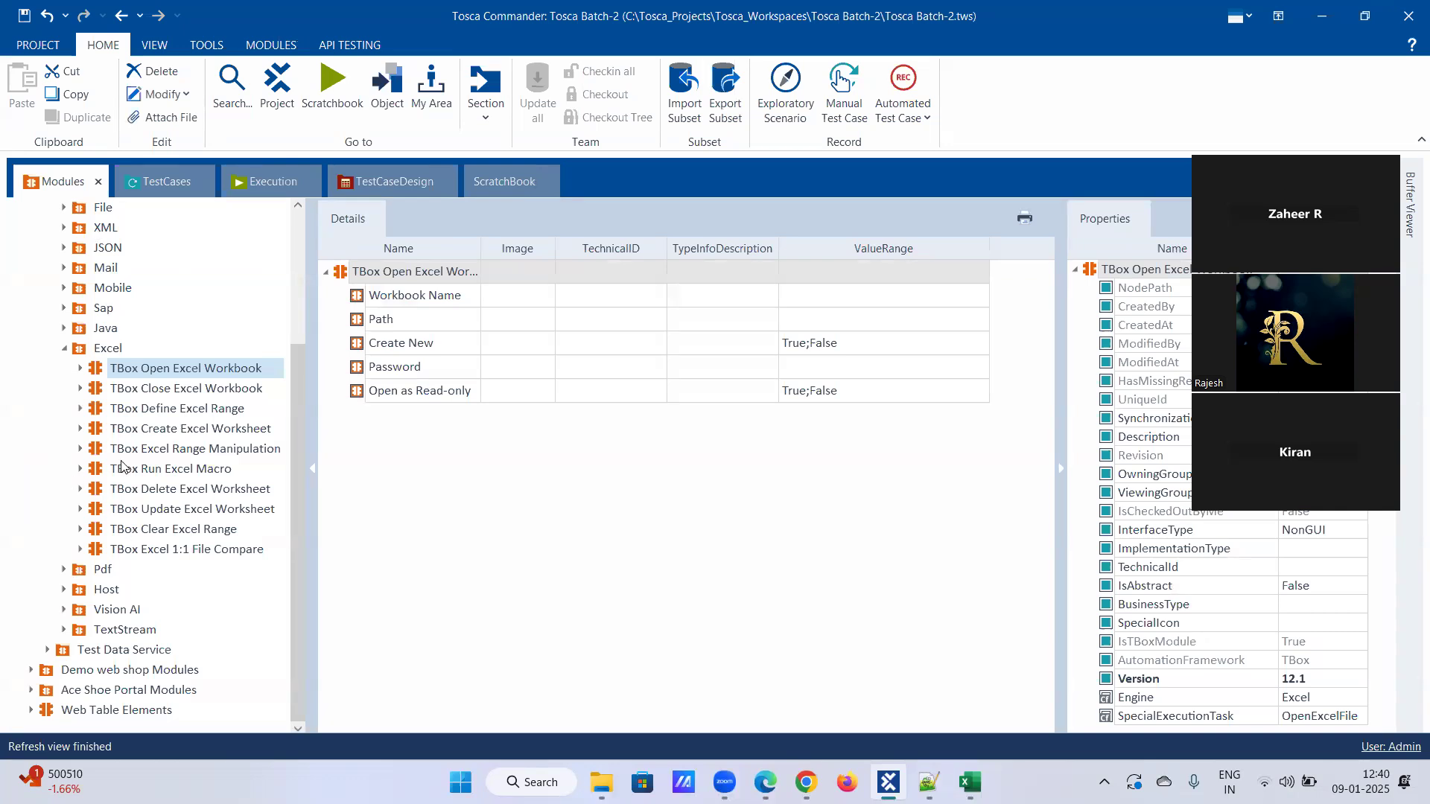
{"action": "left_click", "coordinate": [159, 429]}
{"action": "left_click_drag", "start_coordinate": [156, 429], "coordinate": [74, 653]}
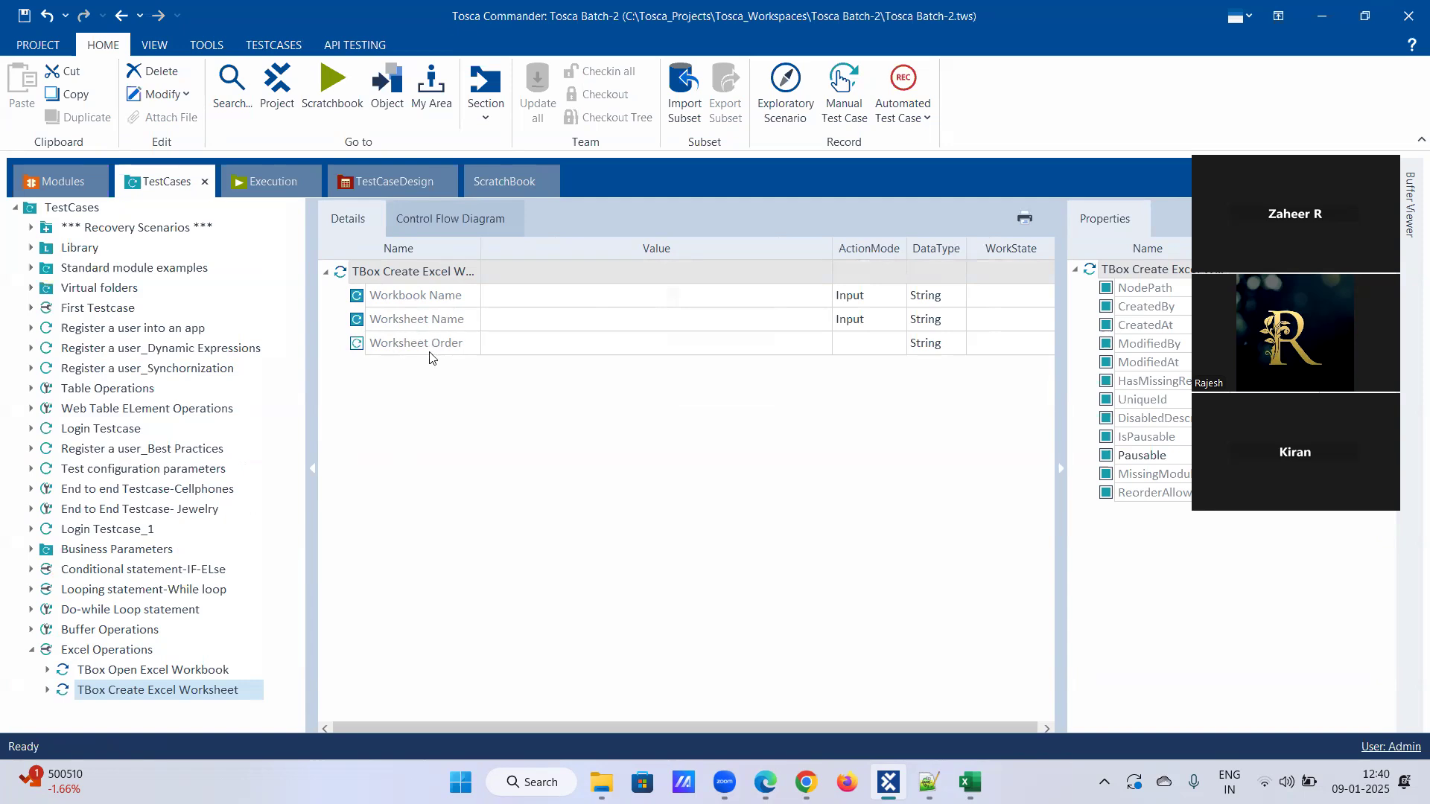
Open the Workbook Name value of the TBox Create Excel Worksheet step for editing.
{"action": "left_click", "coordinate": [521, 304]}
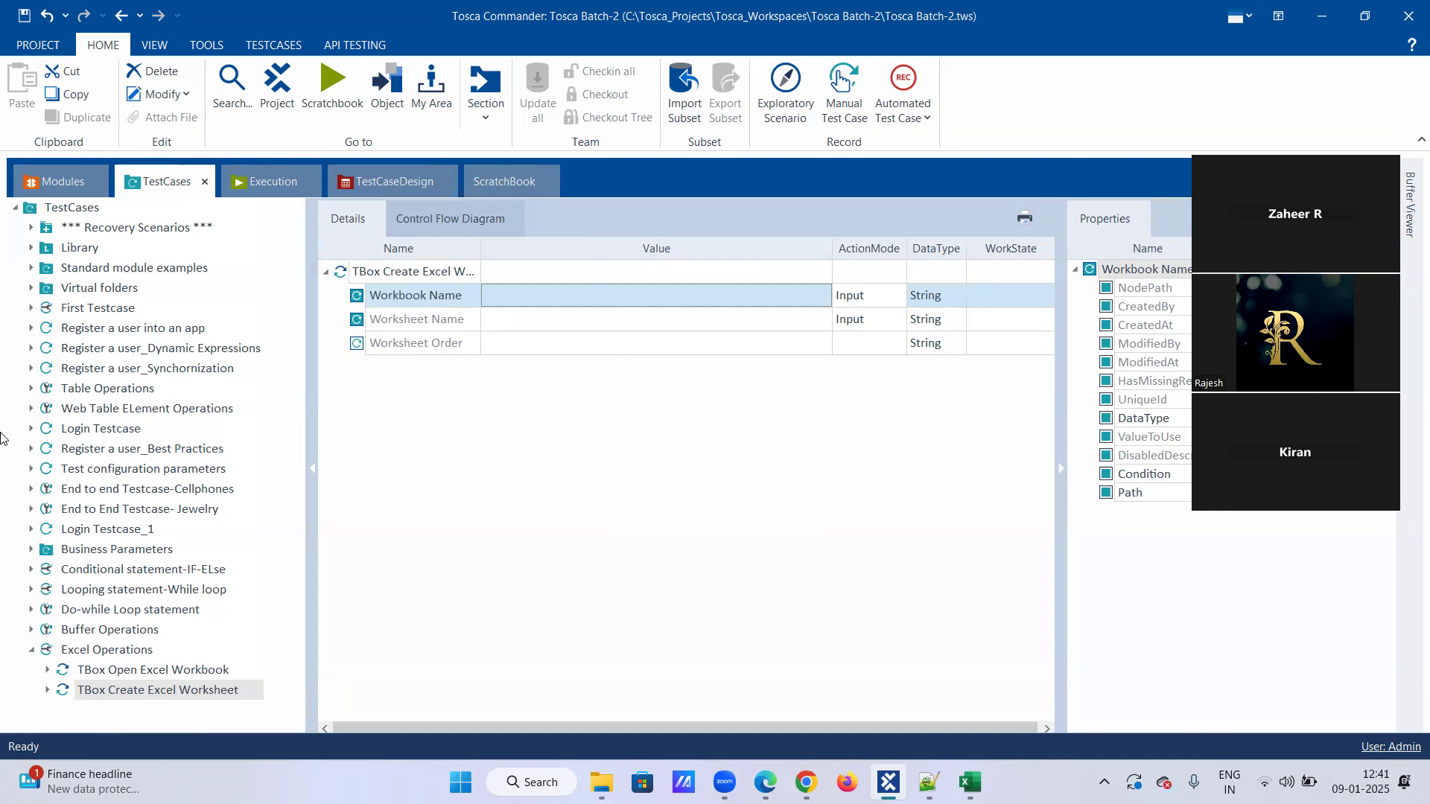
{"action": "left_click", "coordinate": [528, 294]}
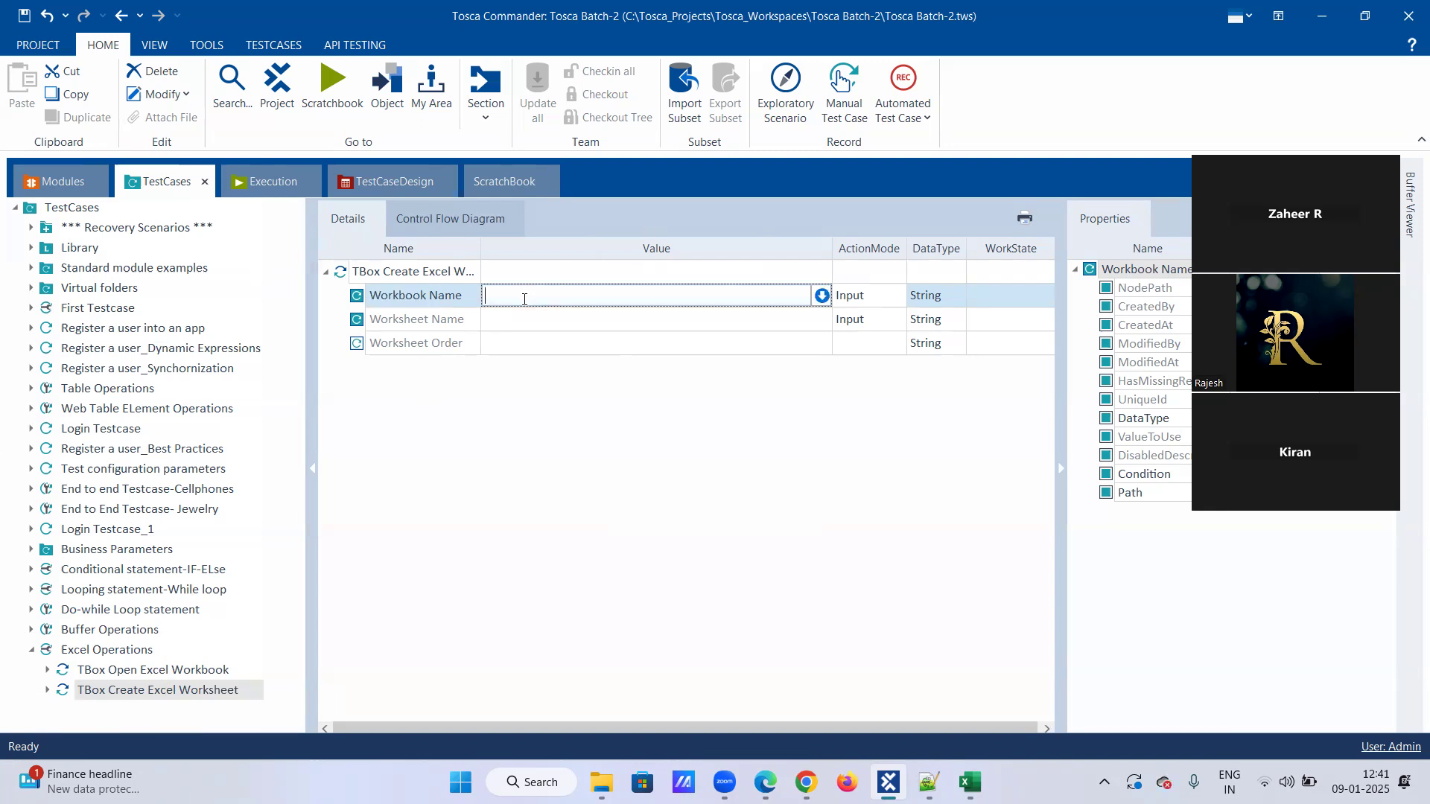